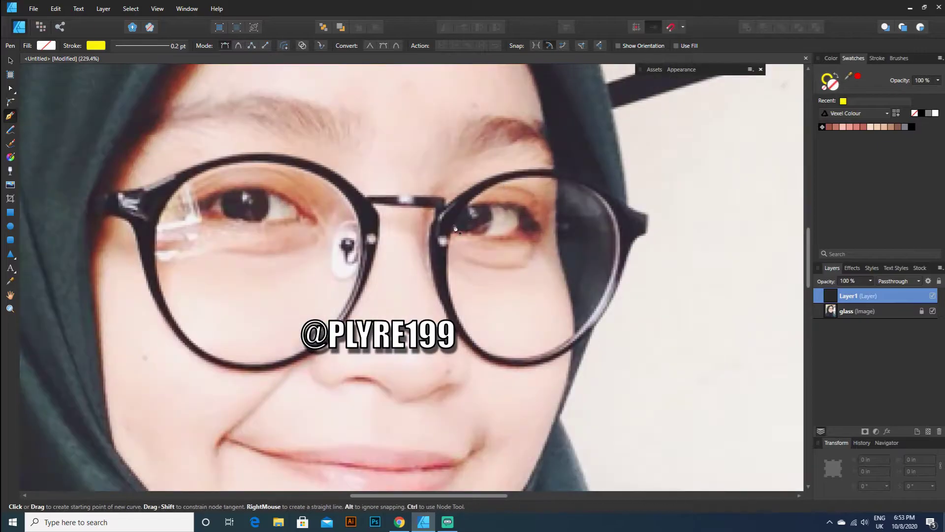
- Trace a closed eyeliner shape along the upper lid and outer corner of the right-hand eye with the Pen tool
left_click_drag(557, 244, 544, 227)
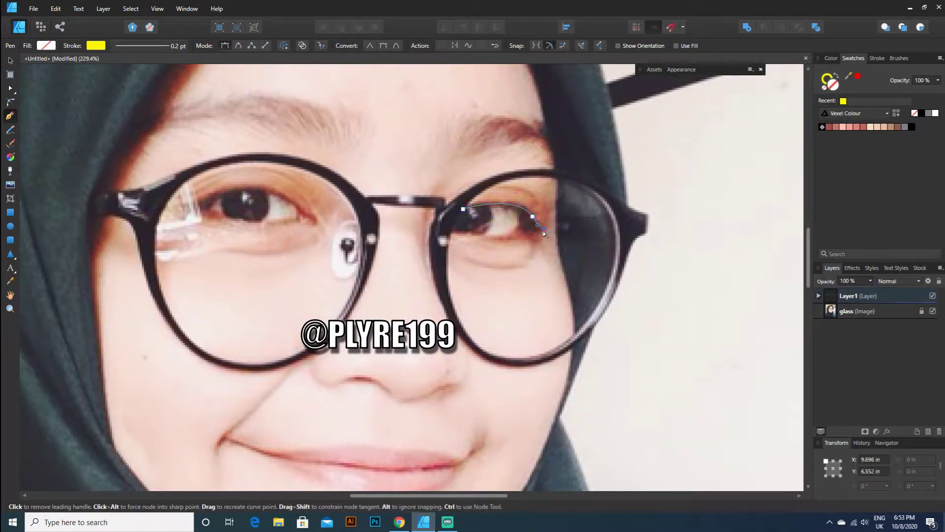
left_click_drag(461, 240, 460, 239)
left_click(494, 240)
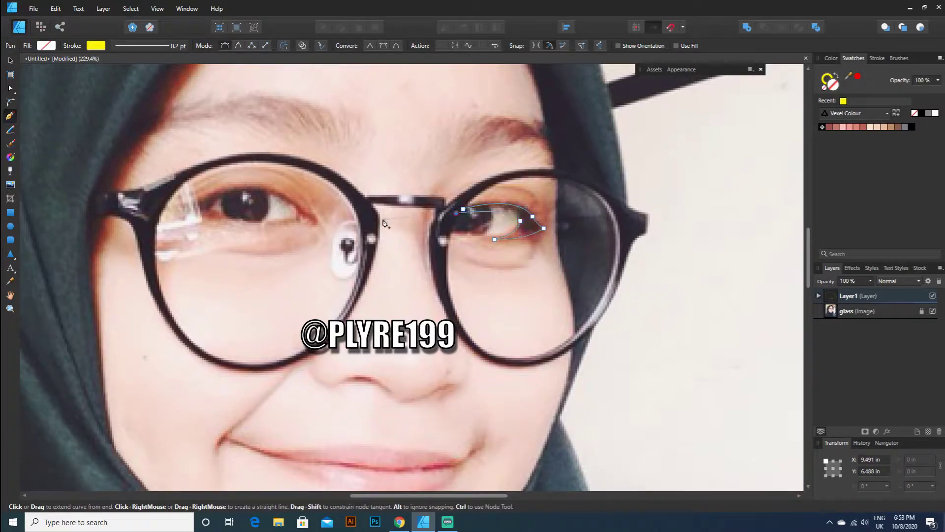
left_click(463, 210)
left_click(11, 61)
left_click(35, 146)
- Trace a thin liner shape along the lower lid at the inner corner of the right-hand eye
left_click(9, 116)
left_click(480, 236)
left_click(442, 223)
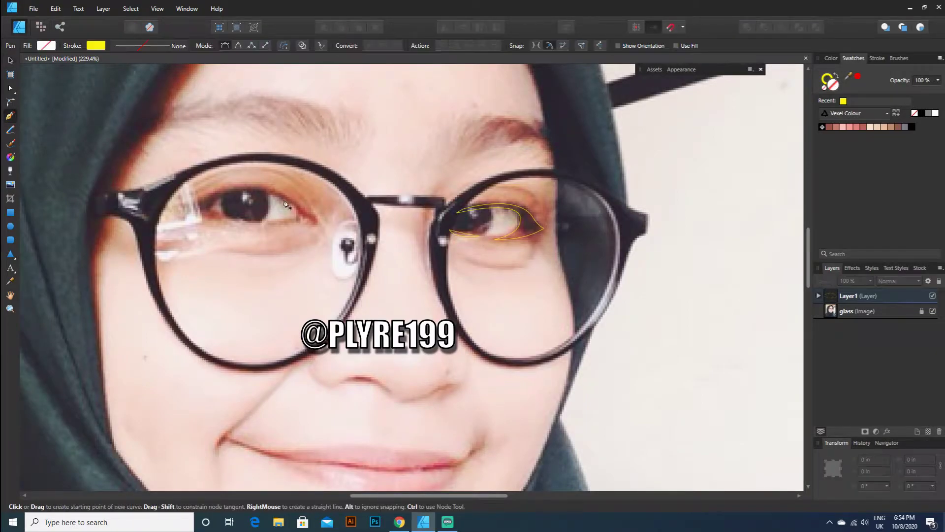
- Trace the eyeliner shapes along the upper and lower lids of the left-hand eye with the Pen tool
left_click(249, 222)
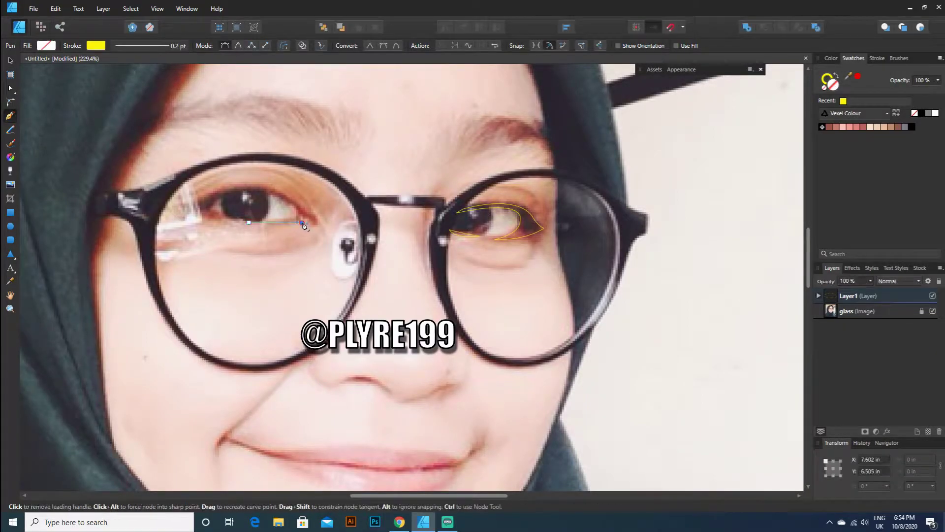
left_click(300, 210)
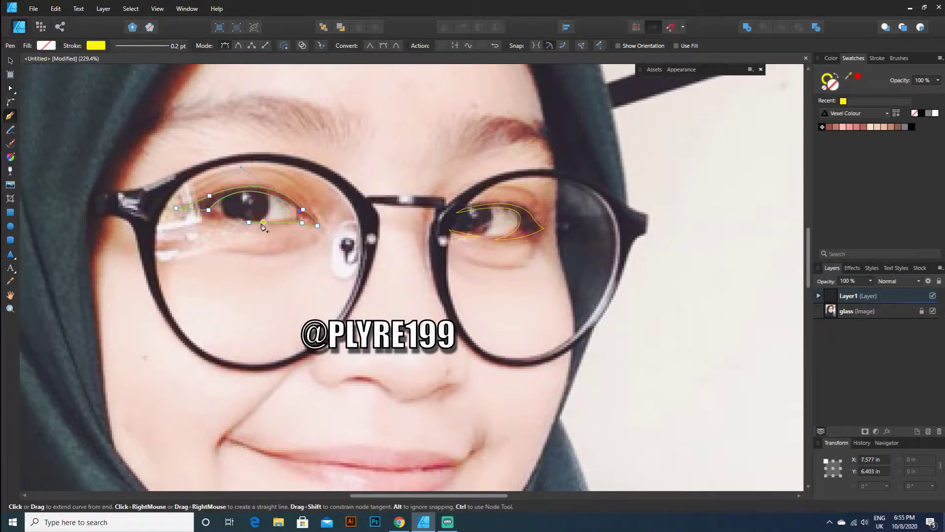
left_click_drag(249, 223, 176, 232)
key("Escape")
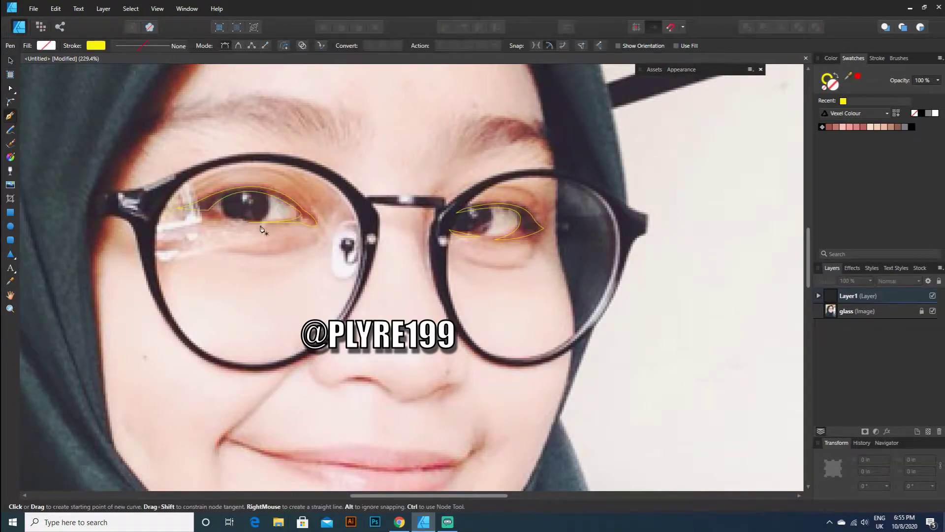
left_click(236, 219)
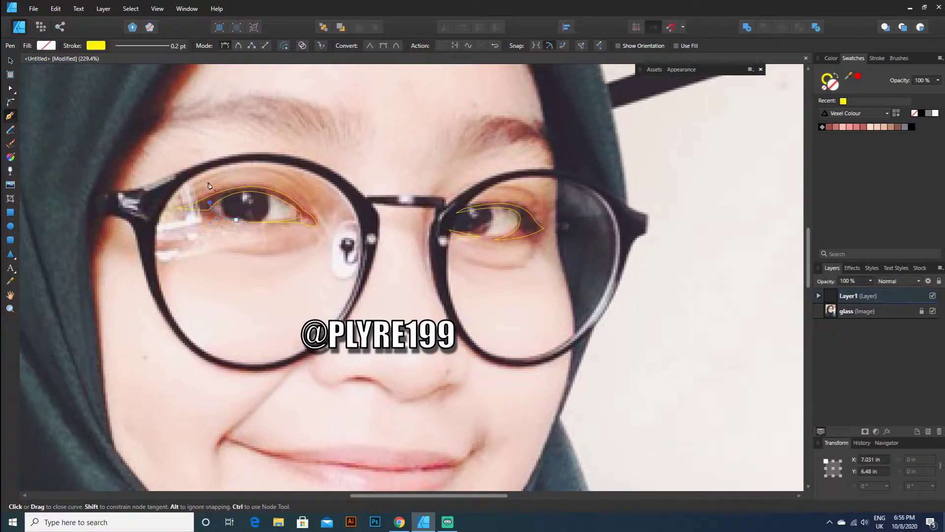
key("Escape")
- Try to draw the upper lashes of the right-hand eye freehand with the Pencil tool, undoing the strokes
key("n")
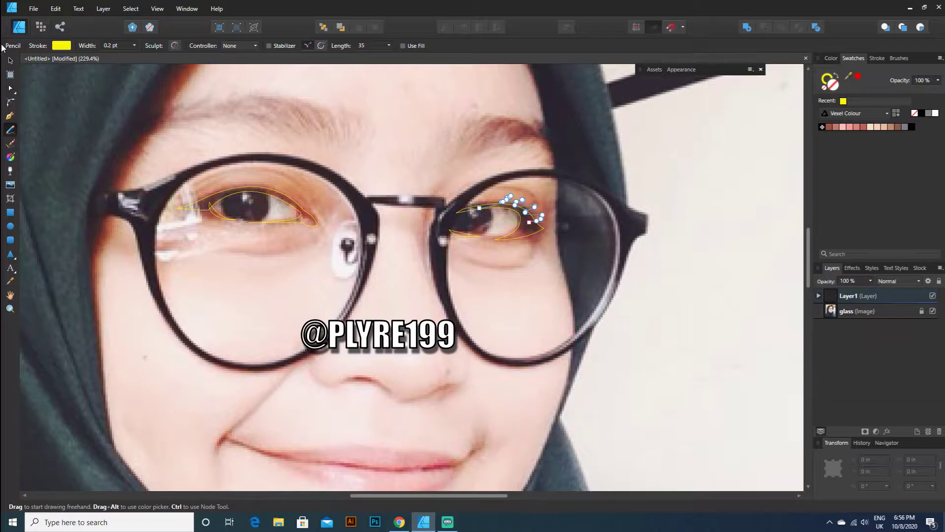
left_click(10, 60)
left_click(55, 9)
left_click(61, 19)
left_click(56, 9)
left_click(62, 19)
left_click(10, 130)
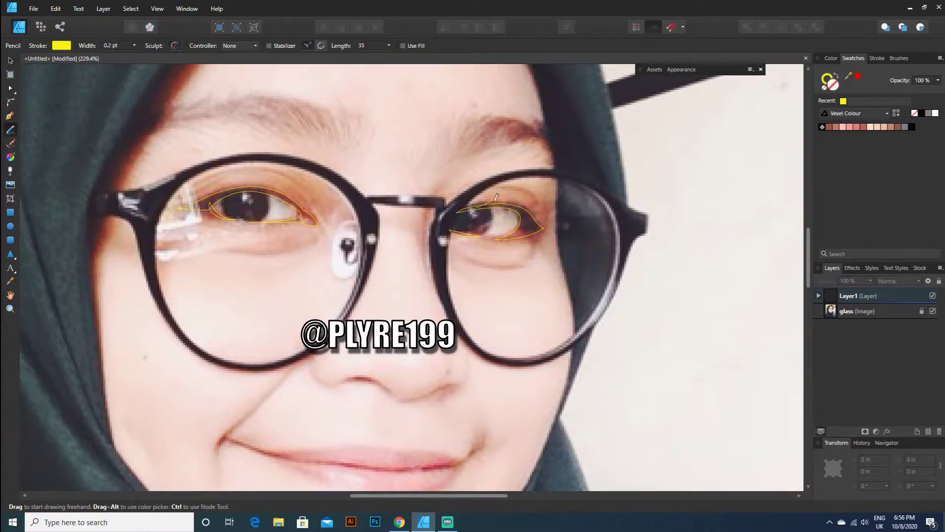
left_click_drag(453, 212, 465, 208)
left_click(56, 8)
left_click(61, 19)
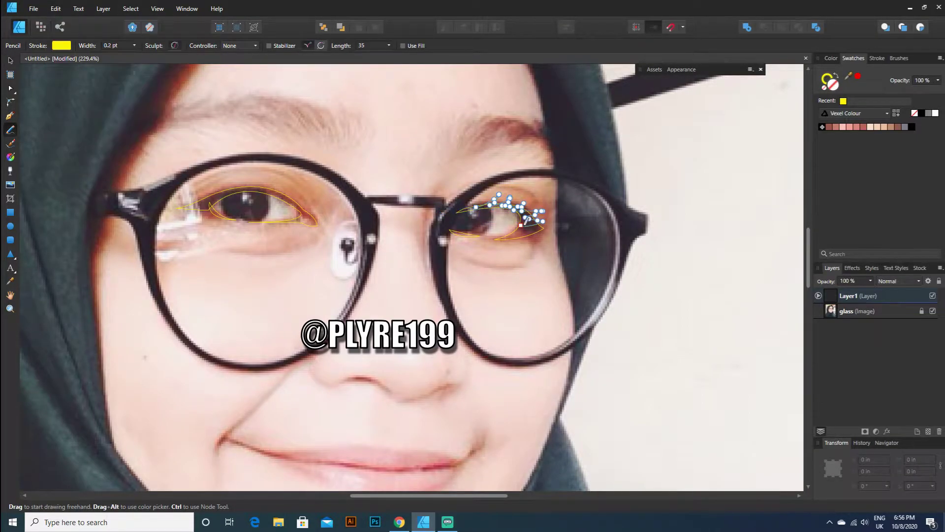
- Try the Pencil tool with the Stabilizer enabled for the lashes, undoing the result and disabling the Stabilizer
left_click(819, 295)
key("v")
left_click(819, 296)
key("n")
left_click(277, 46)
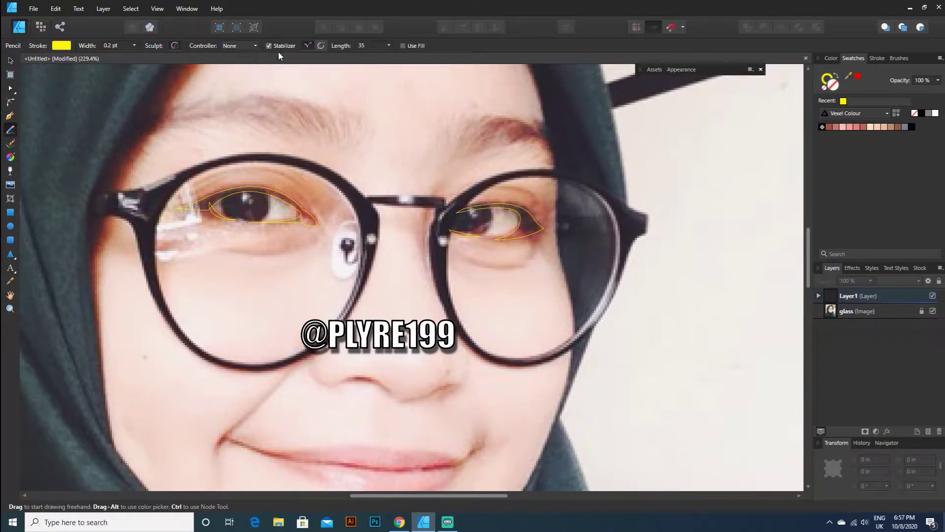
left_click(74, 8)
left_click(68, 19)
key("ctrl+d")
left_click(307, 45)
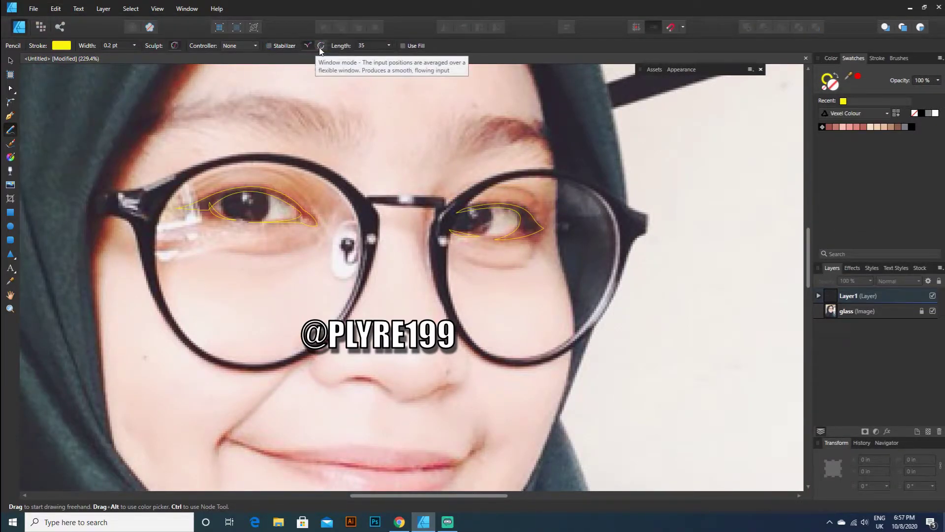
- Draw short curved lashes along the upper lid of the right-hand eye with the Pen tool
key("p")
key("ctrl+d")
mouse_move(504, 192)
left_mouse_down()
mouse_move(503, 200)
mouse_move(527, 204)
mouse_move(533, 195)
mouse_move(484, 198)
left_mouse_up()
left_click(56, 9)
left_click(74, 19)
left_click(525, 217)
mouse_move(540, 213)
left_mouse_down()
mouse_move(544, 203)
mouse_move(518, 203)
mouse_move(542, 183)
mouse_move(508, 200)
left_mouse_up()
left_click(522, 211)
left_click(495, 196)
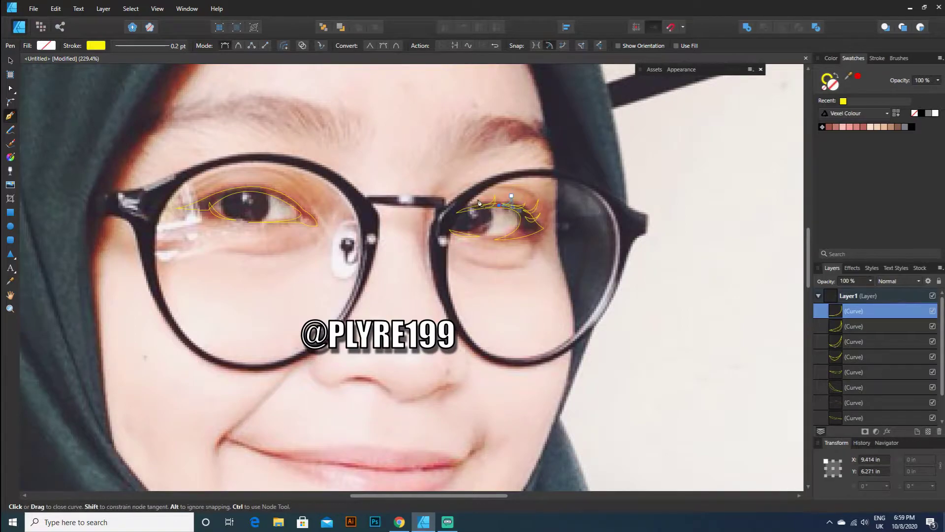
left_click(11, 61)
left_click(195, 139)
- Draw short curved lashes along the upper lid of the left-hand eye with the Pen tool
left_click(11, 115)
left_click(266, 189)
left_click_drag(255, 180, 254, 172)
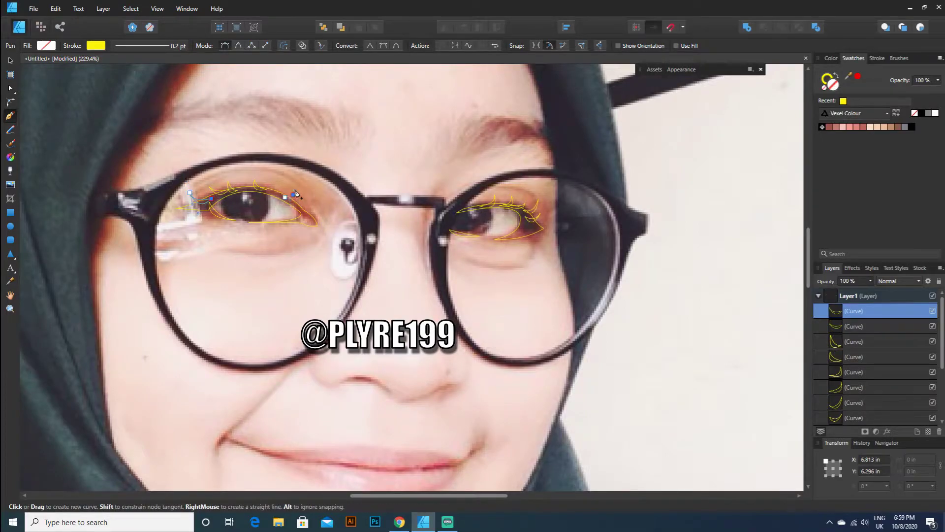
key("Escape")
key("v")
left_click(531, 213)
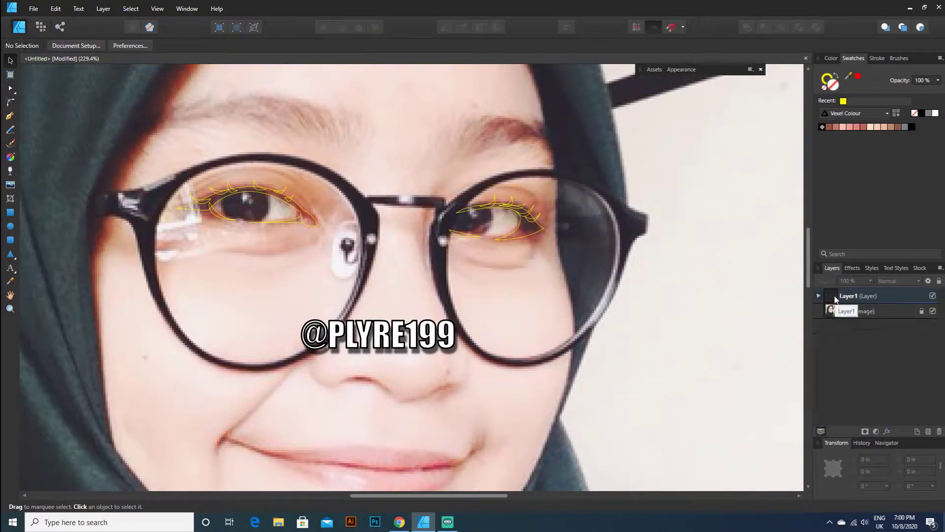
- Select all traced eyeliner and lash shapes and set their fill and stroke to black
key("ctrl+a")
left_click(10, 116)
left_click(46, 45)
left_click(138, 92)
left_click(95, 45)
left_click(79, 145)
left_click(11, 61)
left_click(330, 143)
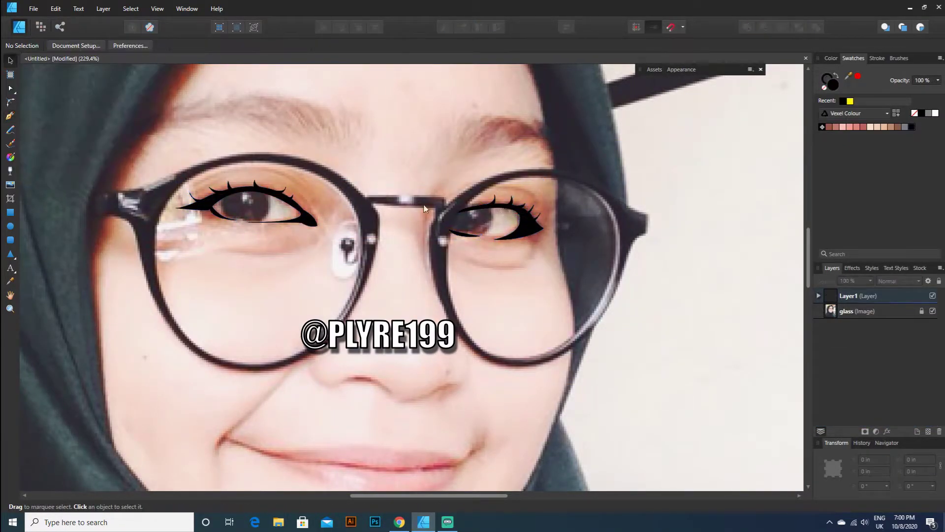
- Recolour all the eye shapes with a dark maroon swatch from BIG skin pallete, returning to the Vexel Colour palette
key("ctrl+a")
left_click(898, 127)
left_click(846, 114)
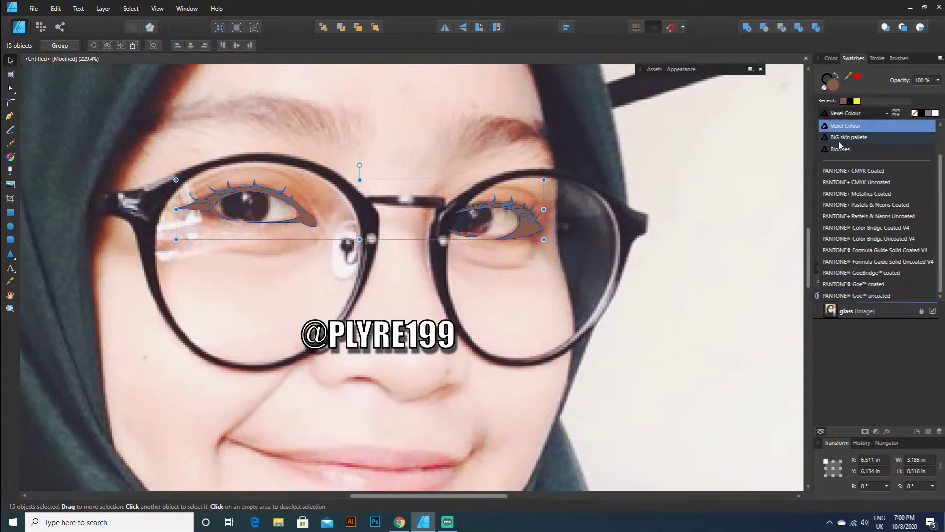
left_click(848, 138)
left_click(886, 147)
left_click(859, 114)
left_click(846, 125)
- Match the fill and stroke of the eyeliner and lash shapes to the same dark maroon
left_click(104, 72)
left_click(11, 115)
left_click(46, 45)
mouse_move(149, 64)
left_mouse_down()
mouse_move(81, 61)
mouse_move(48, 46)
left_mouse_up()
left_click(157, 64)
left_click(10, 60)
left_click(300, 143)
- Temporarily hide the glass image to examine the eyeliner and lashes on their own
left_click(933, 311)
scroll(615, 302, "down", 3)
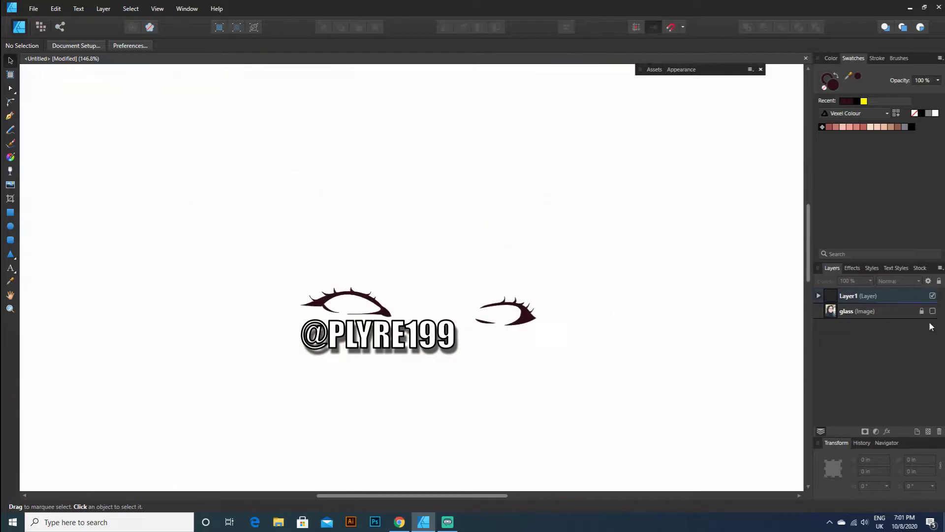
left_click(933, 311)
- Draw a thin curved eyelid crease above the right-hand eye with the Pen tool and fill it dark maroon
scroll(548, 328, "up", 4)
left_click(10, 116)
left_click(420, 241)
left_click_drag(510, 265, 520, 292)
left_click(509, 264)
left_click_drag(420, 241, 340, 256)
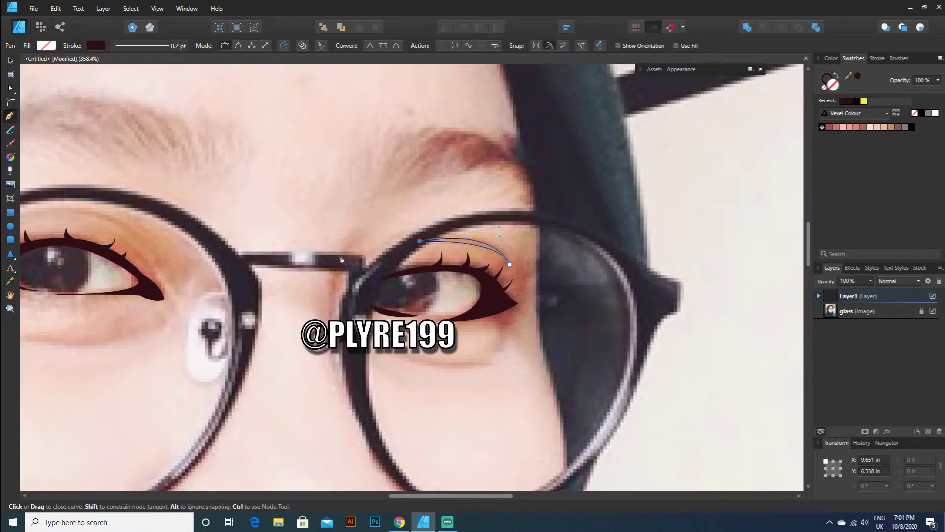
left_click(46, 45)
left_click(158, 64)
left_click(11, 60)
left_click(294, 158)
- Draw a thin curved eyelid crease above the left-hand eye with the Pen tool and fill it dark maroon
scroll(294, 158, "left", 5)
left_click(11, 116)
left_click(463, 241)
left_click_drag(266, 250, 150, 295)
left_click(266, 251)
left_click_drag(463, 241, 544, 315)
left_click(46, 45)
left_click(33, 81)
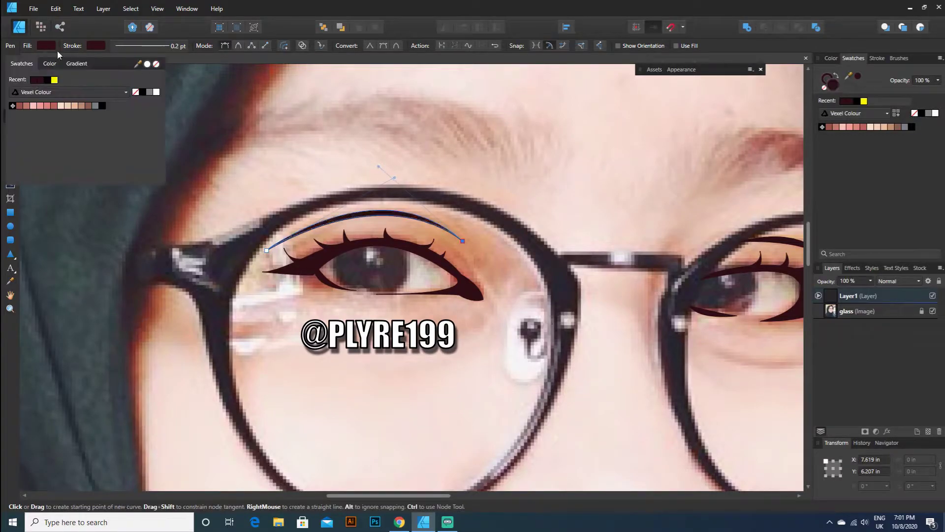
left_click(10, 60)
left_click(442, 152)
- Draw an unfilled ellipse with a yellow stroke over the iris of the right-hand eye
scroll(442, 152, "down", 4)
scroll(533, 229, "up", 1)
left_click(10, 116)
scroll(455, 244, "right", 3)
scroll(455, 244, "up", 6)
left_click(10, 226)
left_click(53, 45)
left_click(155, 64)
left_click(102, 45)
left_click_drag(414, 165, 484, 279)
- Try to erase the part of the iris ellipse above the lid with the Erase Brush in the Pixel Persona
left_click(55, 8)
left_click(68, 20)
left_click(156, 46)
left_click_drag(123, 81, 127, 82)
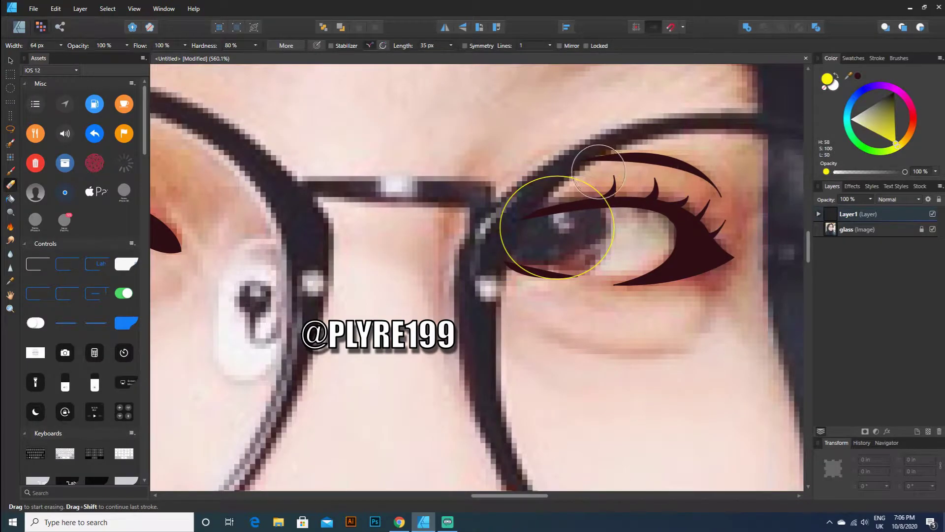
mouse_move(598, 172)
left_mouse_down()
mouse_move(506, 186)
mouse_move(477, 238)
left_mouse_up()
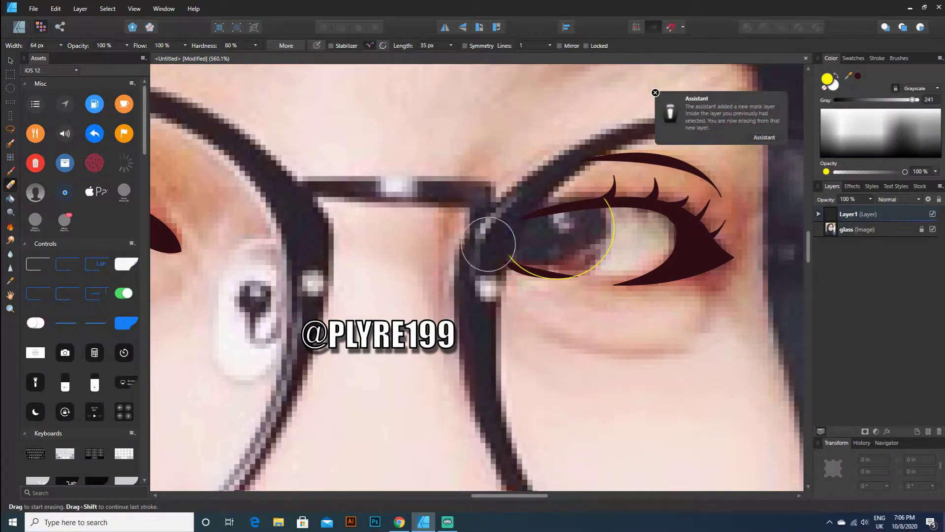
left_click(20, 27)
left_click(10, 116)
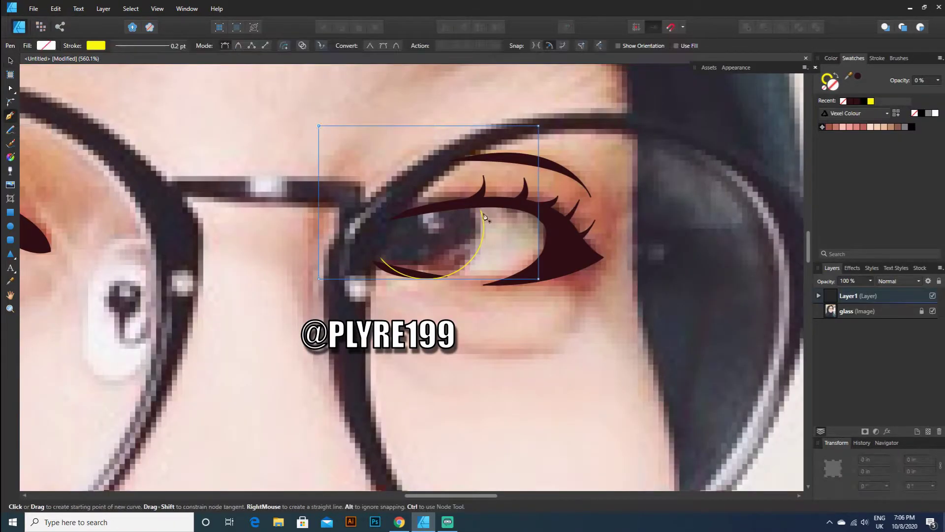
- Undo the erasing and reposition the ellipse over the right-hand iris
key("ctrl+z")
left_click(55, 8)
left_click(58, 31)
left_click(10, 60)
left_click_drag(428, 125, 430, 121)
left_click_drag(435, 256, 439, 267)
left_click(458, 260)
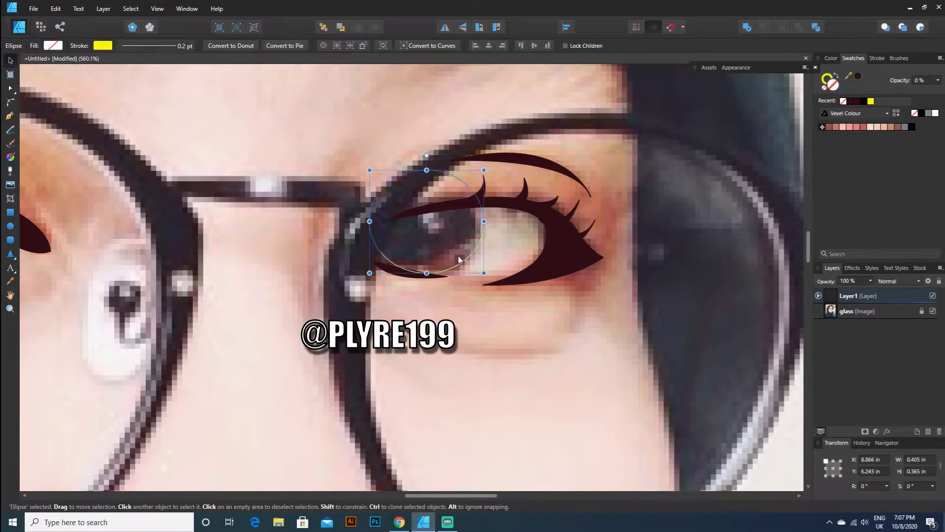
- Try to reshape the right-hand iris ellipse by its nodes, and delete the ellipse
left_click_drag(449, 228, 441, 313)
left_click(388, 260)
left_click(396, 257)
left_click(15, 92)
left_click(53, 90)
left_click(463, 303)
left_click(428, 274)
left_click(11, 61)
left_click(518, 313)
key("Delete")
- Trace the visible part of the right-hand iris as a closed shape with the Pen tool, using a yellow stroke
left_click(10, 115)
left_click(89, 45)
left_click(24, 64)
left_click(71, 80)
left_click(80, 32)
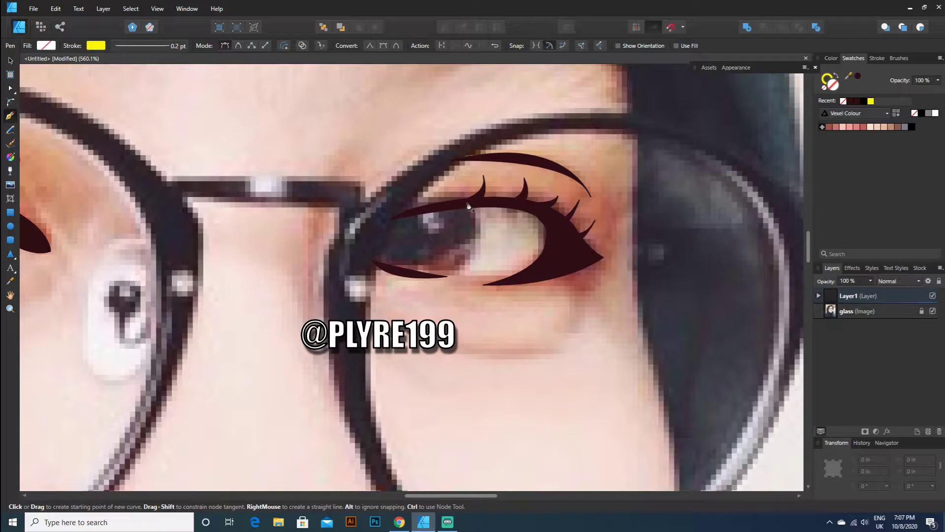
left_click(468, 205)
left_click(385, 267)
left_click(372, 240)
left_click(412, 212)
left_click(468, 205)
key("v")
left_click(291, 270)
- Draw an ellipse about 0.45 by 0.44 in over the iris of the left-hand eye
scroll(290, 270, "down", 5)
scroll(132, 227, "up", 6)
key("p")
left_click(10, 226)
left_click_drag(121, 250, 297, 353)
mouse_move(121, 250)
left_mouse_down()
mouse_move(141, 208)
mouse_move(179, 208)
left_mouse_up()
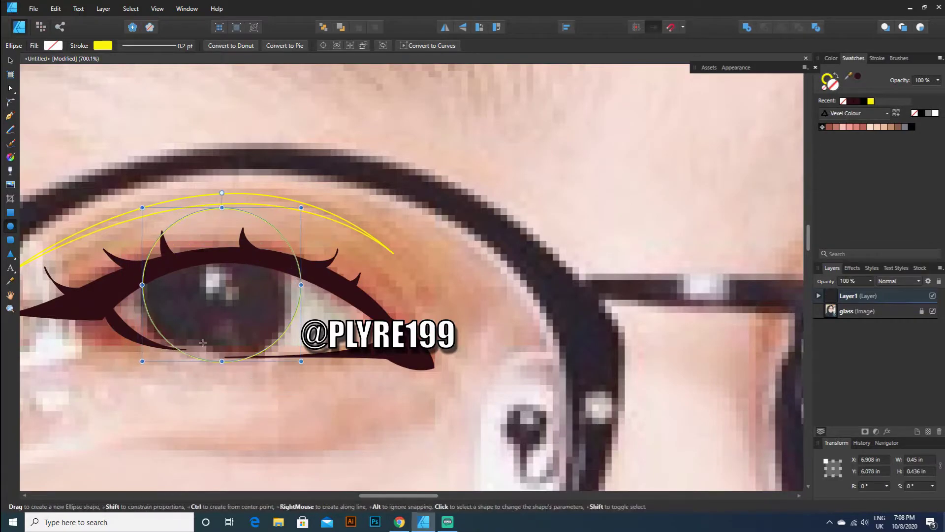
- Reposition and resize the ellipse to about 0.43 by 0.41 in over the left-hand eye's iris
left_click_drag(230, 308, 228, 315)
left_click(55, 9)
left_click(65, 21)
left_click_drag(205, 212, 202, 215)
left_click_drag(299, 352, 293, 358)
left_click_drag(141, 212, 143, 215)
- Move the left-hand ellipse and the right-hand iris curve beneath Layer1, just above the glass image
left_click(884, 389)
left_click(855, 316)
left_click(848, 325, "shift")
left_click_drag(848, 325, 848, 409)
left_click(10, 61)
key("ctrl+z")
left_click_drag(835, 330, 844, 411)
- Erase the part of the left-hand iris ellipse that overlaps the upper eyelid with the Erase Brush in the Pixel Persona
left_click(303, 176)
scroll(433, 265, "down", 5)
scroll(347, 266, "up", 5)
left_click(338, 261)
left_click(41, 26)
left_click(11, 184)
left_click_drag(469, 253, 542, 208)
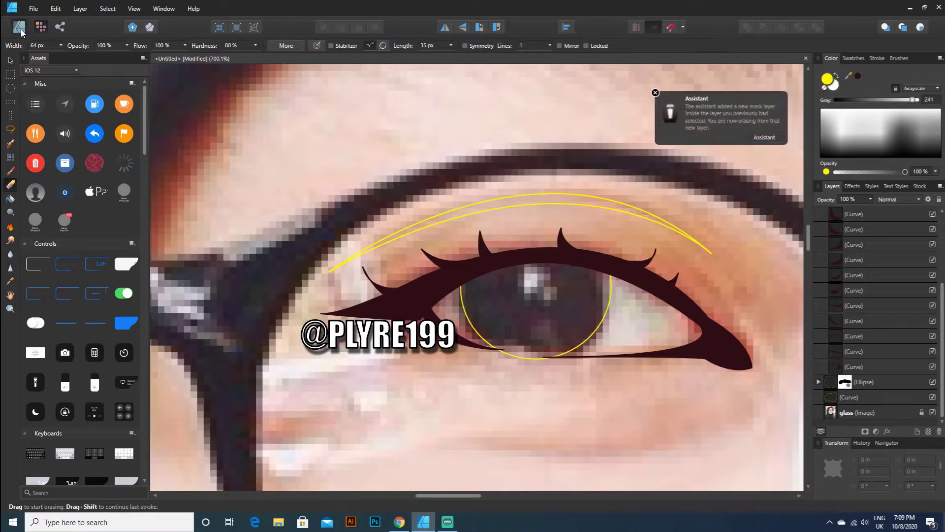
left_click(21, 29)
- Fill the erased iris ellipse with the recently used dark maroon colour
left_click(864, 386)
left_click(53, 45)
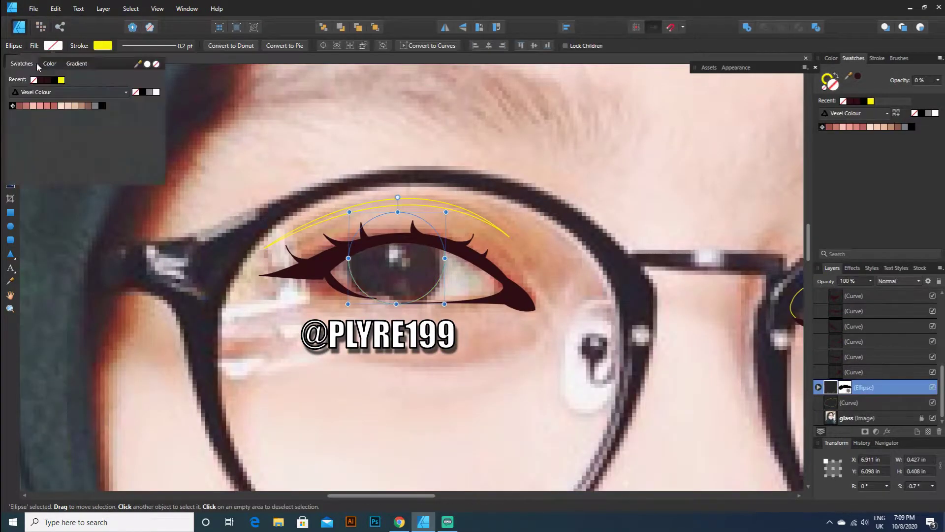
left_click(46, 79)
left_click(69, 102)
- Undo the ellipse's maroon fill and the erasing of its upper part
left_click(55, 9)
mouse_move(34, 9)
left_click(64, 19)
left_click(55, 9)
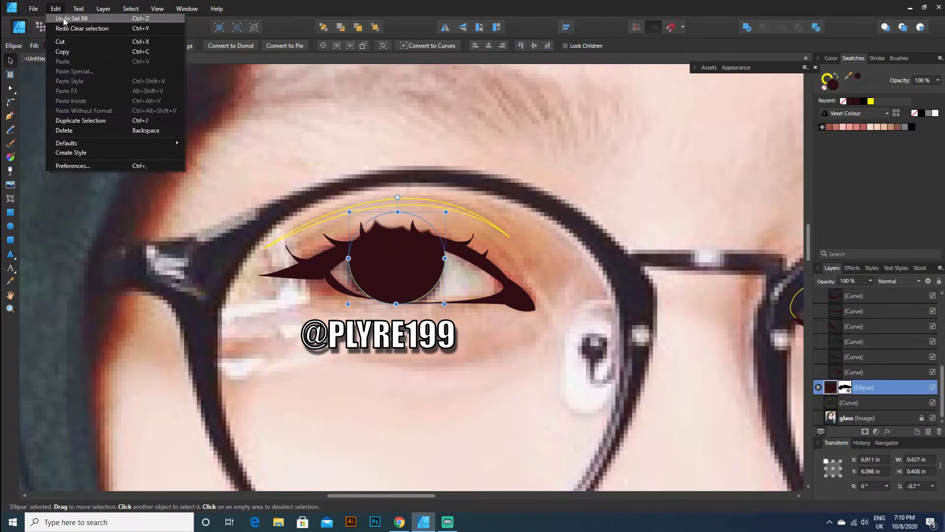
left_click(64, 19)
left_click(56, 9)
left_click(64, 18)
left_click(55, 9)
left_click(65, 19)
left_click(55, 9)
left_click(65, 20)
left_click(55, 9)
left_click(72, 20)
left_click(671, 187)
right_click(435, 228)
left_click(586, 215)
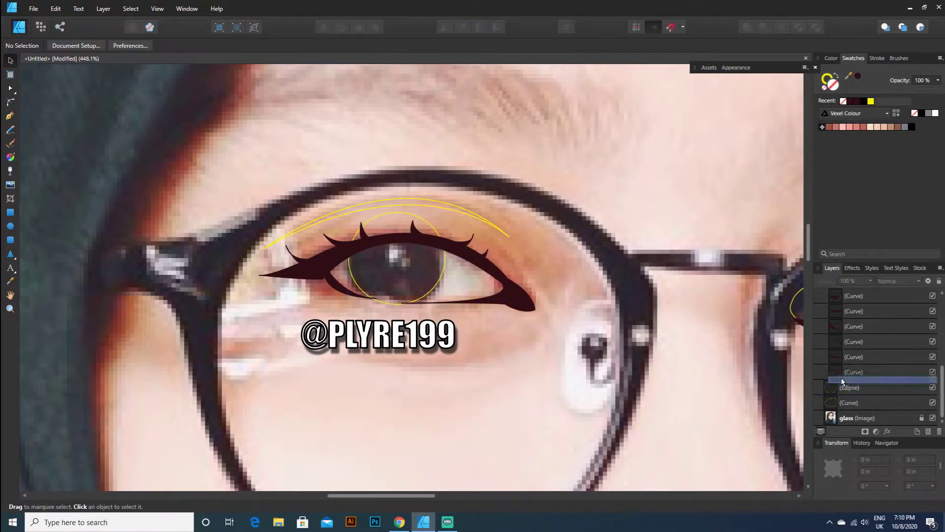
- Try to move the iris ellipse higher in the layer stack, undo the move, and delete the ellipse
left_click(55, 9)
left_click_drag(851, 383, 860, 369)
left_click(65, 20)
left_click(860, 402)
right_click(862, 402)
left_click(793, 314)
scroll(861, 366, "down", 5)
- Trace the visible part of the left-hand iris as a closed yellow outline with the Pen tool
left_click(861, 403)
left_click(10, 116)
left_click(371, 239)
key("ctrl+z")
left_click(349, 251)
left_click_drag(401, 302, 450, 301)
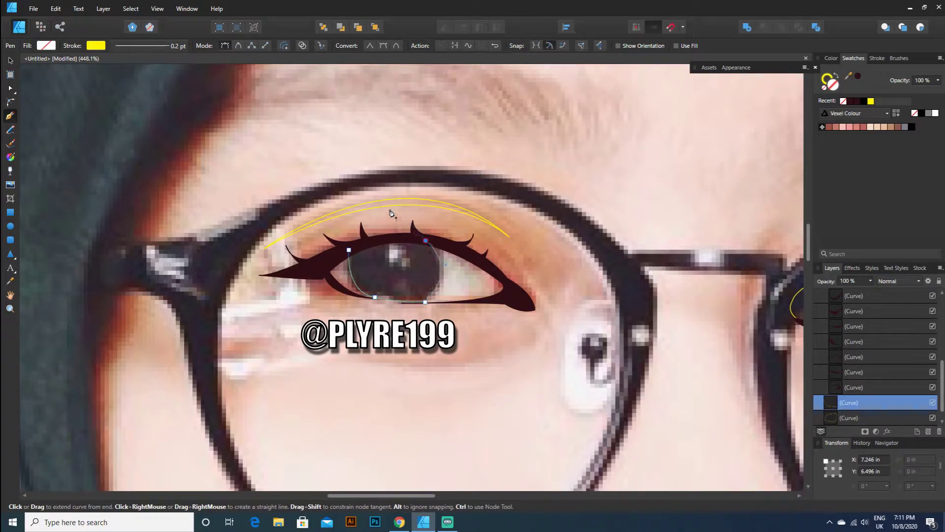
left_click(349, 250)
key("v")
left_click(546, 335)
- Group the left-hand and right-hand iris curves
scroll(547, 335, "down", 5)
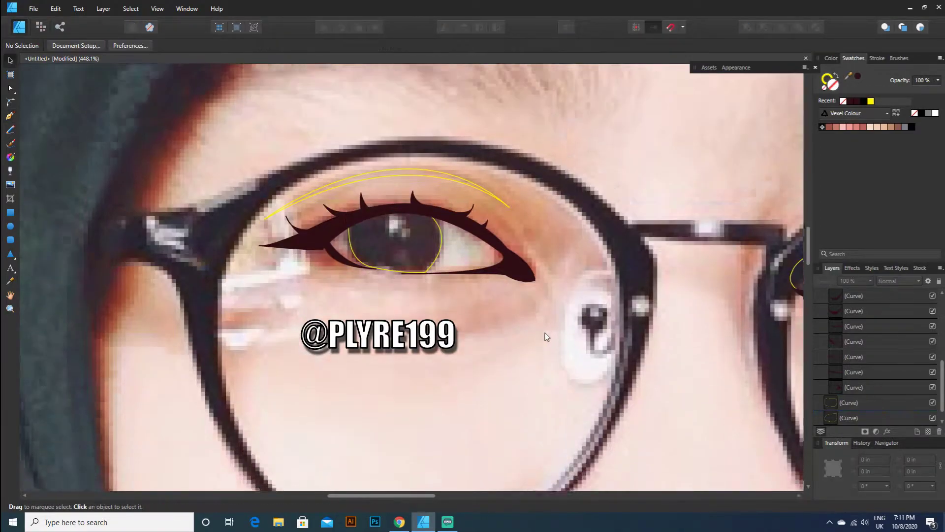
scroll(926, 404, "down", 1)
left_click(933, 419)
left_click(933, 418)
scroll(483, 354, "up", 5)
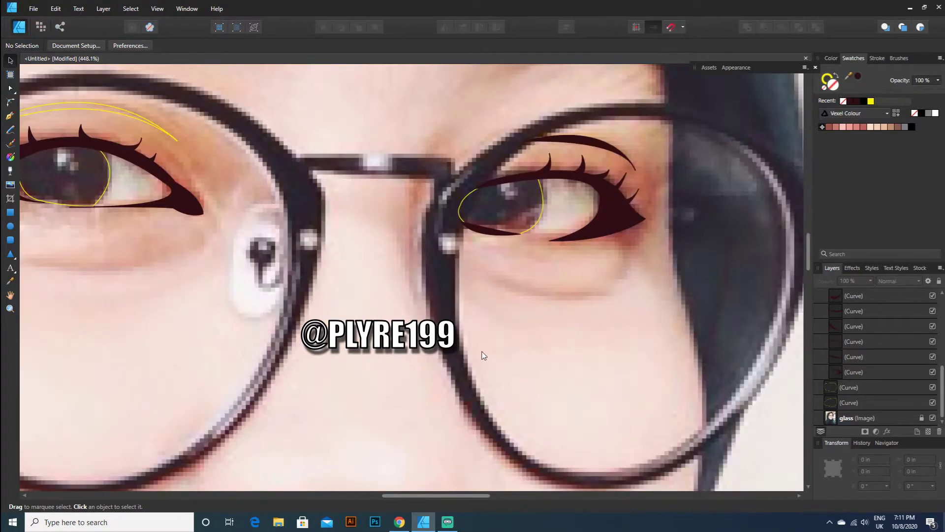
left_click(853, 388)
left_click(852, 402, "shift")
right_click(852, 387)
left_click(848, 270)
left_click(532, 315)
- Draw a yellow ellipse about 0.27 by 0.24 in inside the right-hand iris and a smaller concentric ellipse within it
left_click(10, 226)
left_click(852, 405)
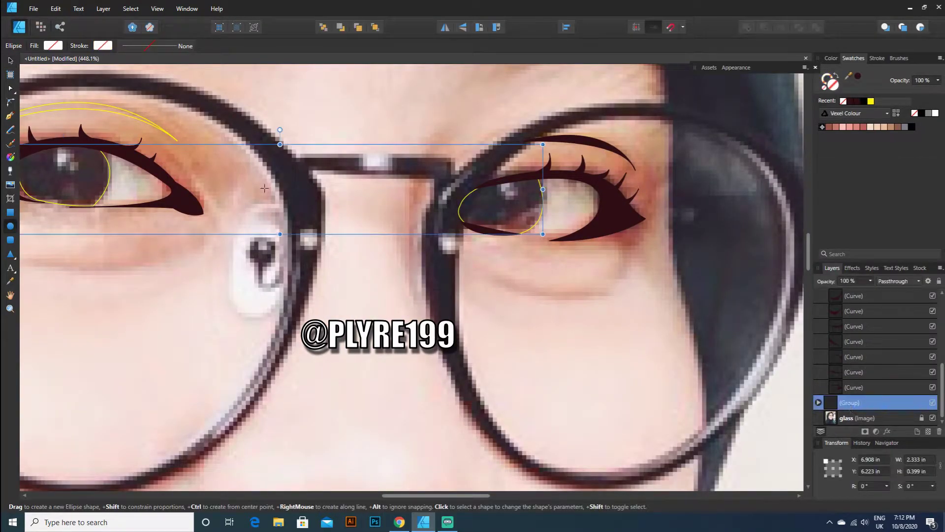
left_click(10, 60)
left_click(98, 275)
left_click(9, 225)
left_click_drag(497, 200, 478, 167)
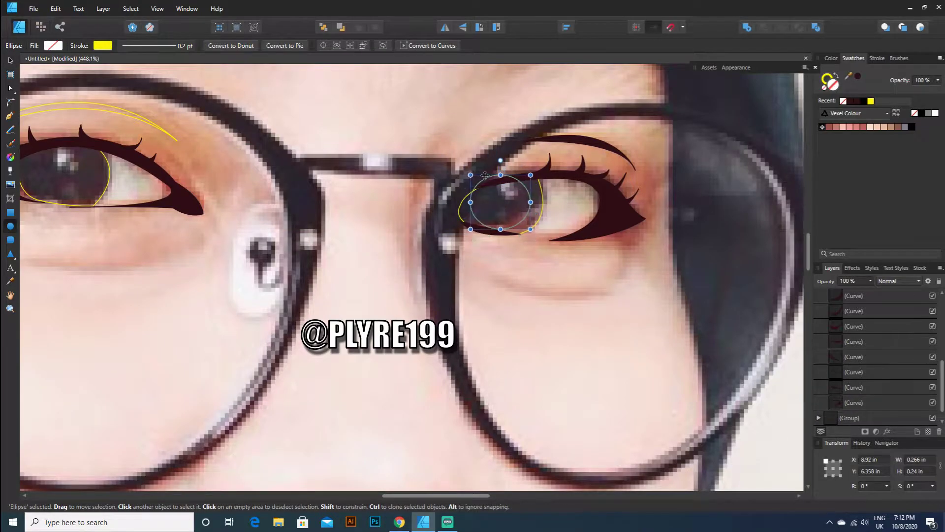
right_click(483, 173)
right_click(500, 194)
mouse_move(510, 206)
left_mouse_down()
mouse_move(490, 180)
mouse_move(497, 188)
left_mouse_up()
key("ctrl+d")
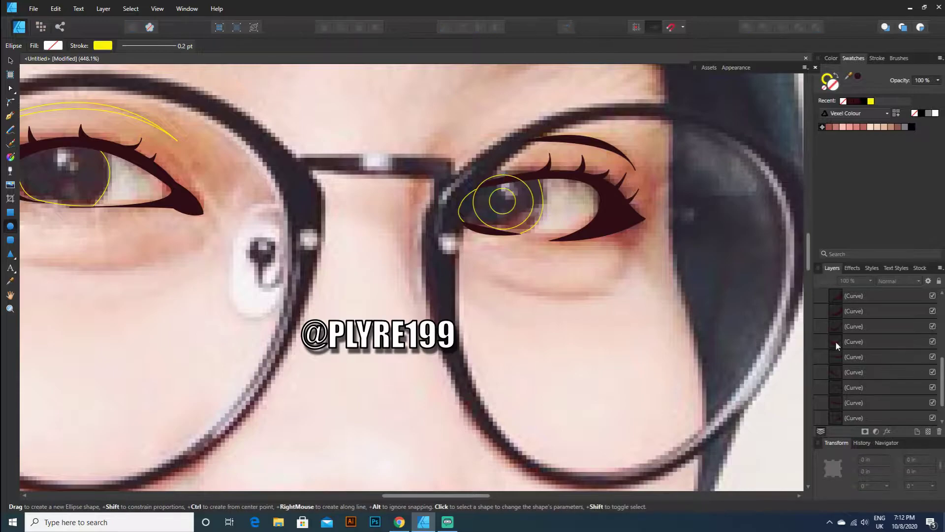
- Move the two right-hand ellipses beneath Layer1 into the group of iris curves
scroll(832, 344, "up", 5)
left_click(840, 296)
left_click(839, 310, "shift")
left_click_drag(840, 311, 843, 403)
key("v")
left_click(412, 241)
left_click(844, 403)
left_click(819, 402)
- Nest the two right-hand ellipses inside the right-hand iris curve
scroll(837, 384, "down", 3)
left_click(844, 355)
left_click(845, 372, "shift")
left_click_drag(844, 371, 848, 405)
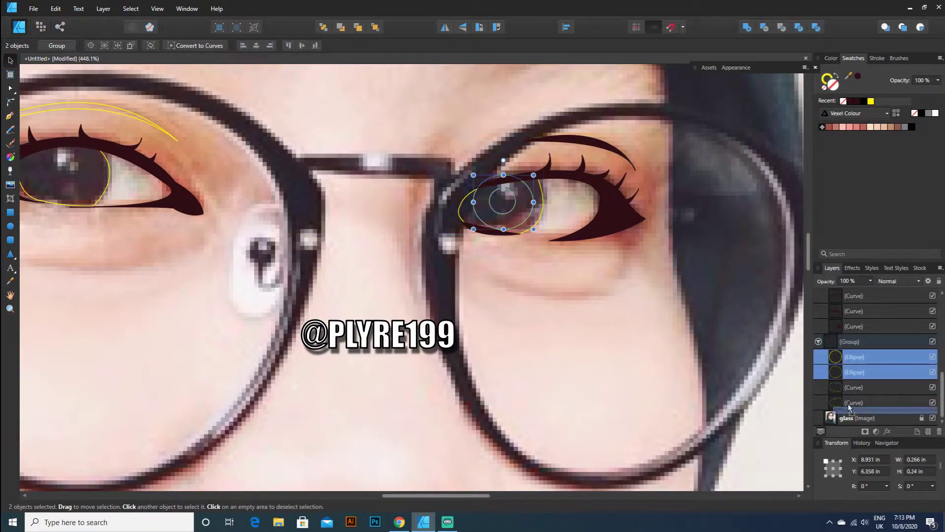
left_click(513, 217)
- Draw a yellow ellipse about 0.30 by 0.27 in inside the left-hand iris, with a smaller ellipse centred within it
left_click_drag(460, 495, 404, 481)
scroll(405, 485, "right", 2)
left_click(849, 371)
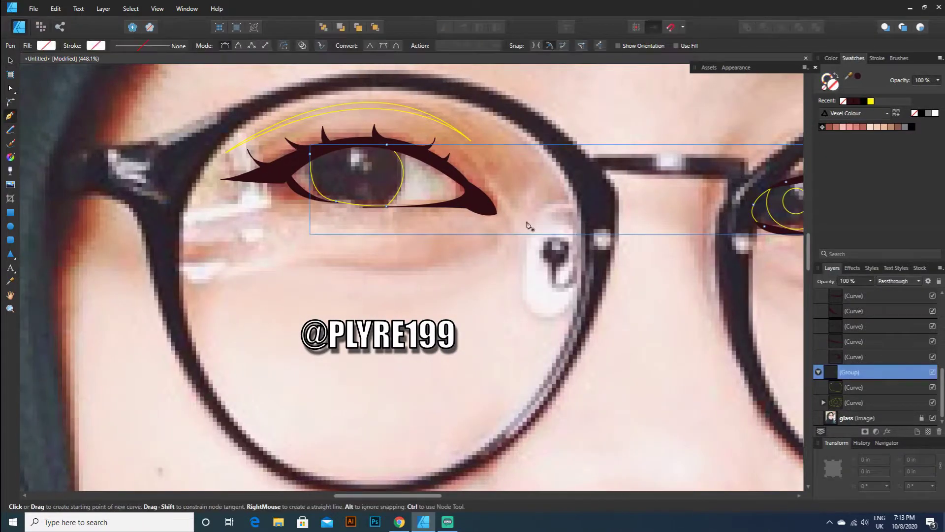
left_click(818, 296)
left_click(28, 76)
left_click(11, 226)
left_click_drag(322, 145, 390, 205)
mouse_move(356, 176)
left_mouse_down()
mouse_move(321, 165)
mouse_move(344, 143)
mouse_move(335, 155)
mouse_move(370, 182)
left_mouse_up()
left_click(30, 74)
left_click(10, 61)
right_click(338, 147)
left_click(352, 163)
right_click(351, 163)
left_click(363, 188)
left_click(611, 234)
- Try nesting the two left-hand ellipses inside the left-hand iris curve, and take the ellipses back out of both iris curves
scroll(611, 233, "down", 3)
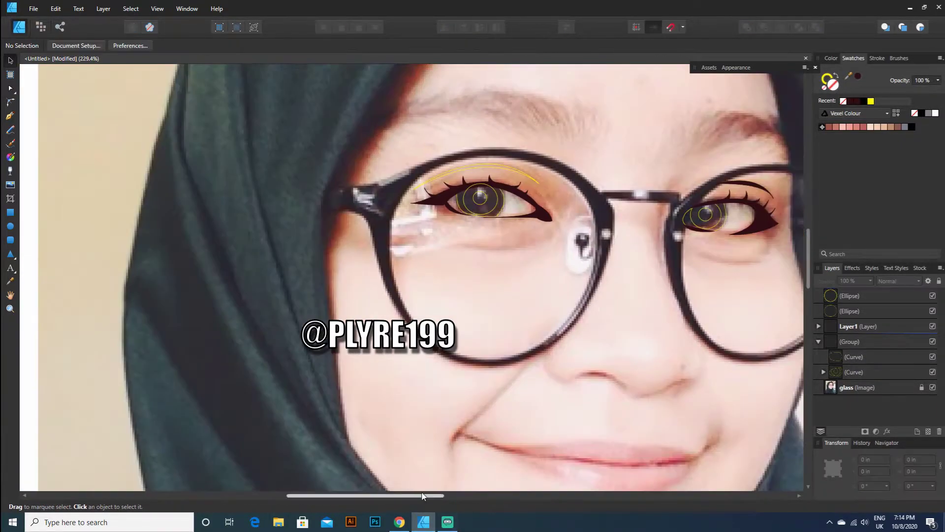
left_click_drag(418, 496, 478, 496)
left_click_drag(837, 299, 846, 356)
scroll(331, 205, "down", 2)
scroll(246, 233, "up", 1)
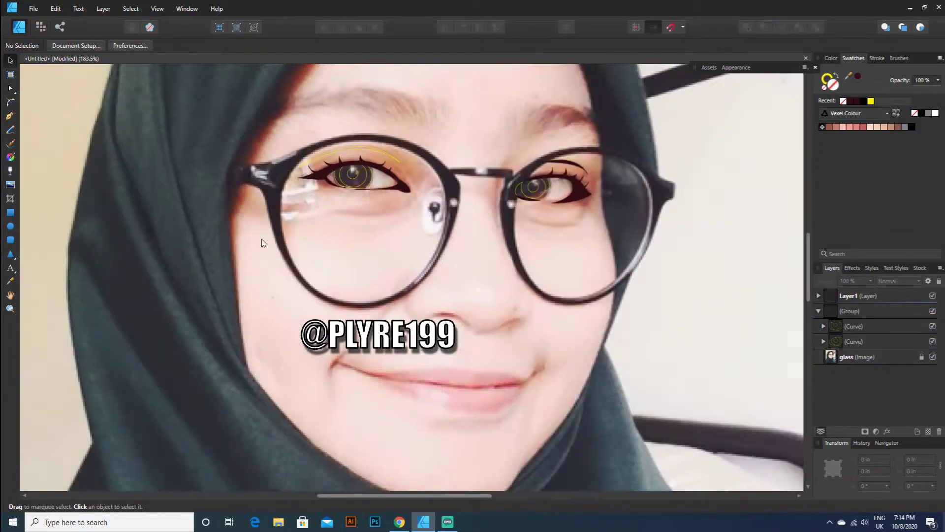
left_click(837, 326)
left_click(824, 326)
left_click(843, 356)
left_click(840, 341)
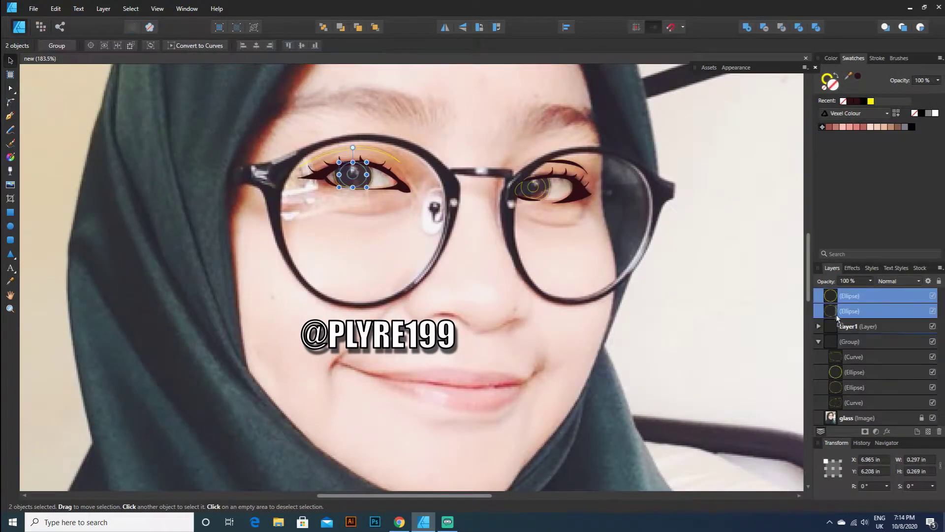
- Move the left-hand ellipses into the iris group, and group all the iris curves and ellipses together
left_click_drag(836, 308, 835, 348)
left_click(855, 373)
left_click(819, 311)
left_click(120, 107)
left_click(818, 311)
left_click(871, 327)
left_click(865, 388, "ctrl")
right_click(862, 379)
left_click(837, 224)
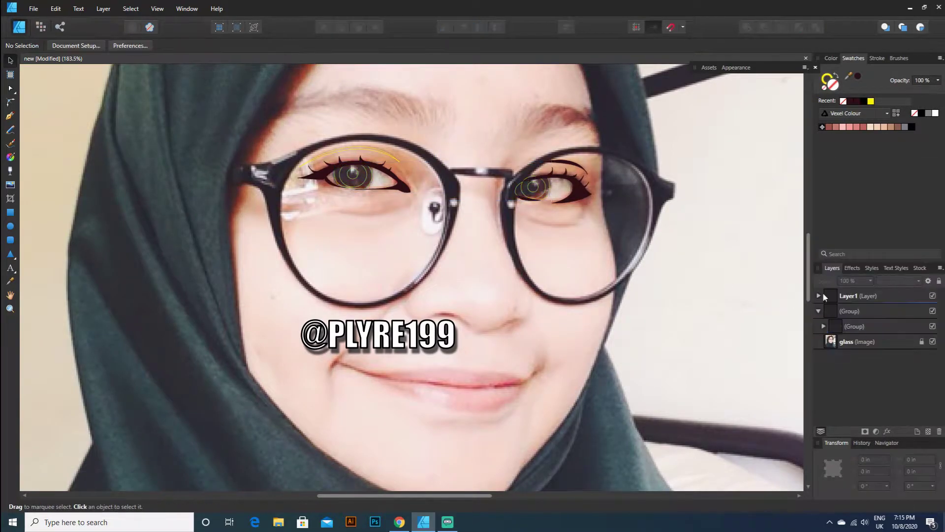
- Add a new layer between the iris group and the glass image, with a yellow stroke for drawing
left_click(917, 432)
left_click_drag(849, 296, 845, 351)
left_click(104, 45)
left_click(79, 80)
- Trace the right-hand eye opening as a closed eye-white shape on Layer2 with the Pen tool
left_click(10, 115)
scroll(541, 178, "up", 6)
left_click(452, 247)
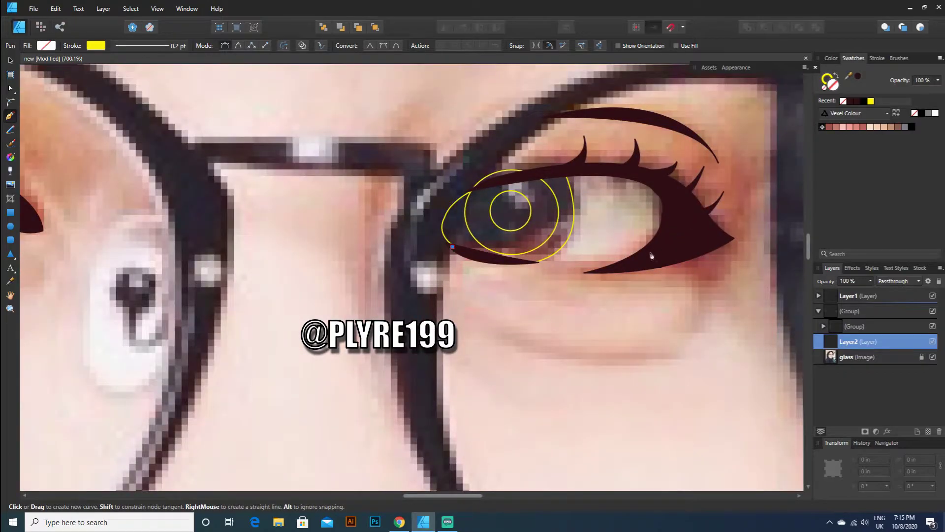
left_click_drag(696, 235, 702, 231)
key("ctrl+z")
left_click_drag(656, 179, 639, 168)
left_click_drag(475, 186, 456, 192)
left_click_drag(452, 246, 504, 281)
key("Escape")
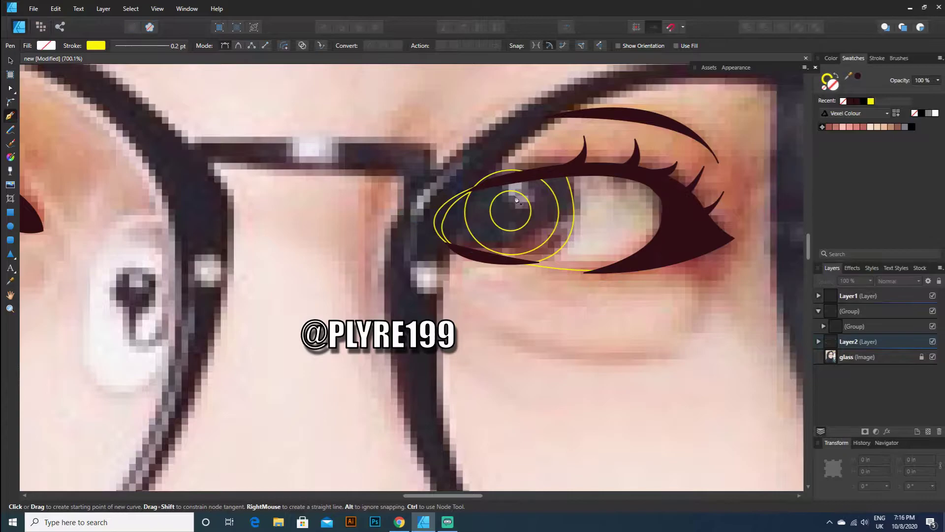
- Trace two overlapping closed shadow shapes along the upper part of the right-hand eye opening, the second about 0.59 in wide
left_click(449, 218)
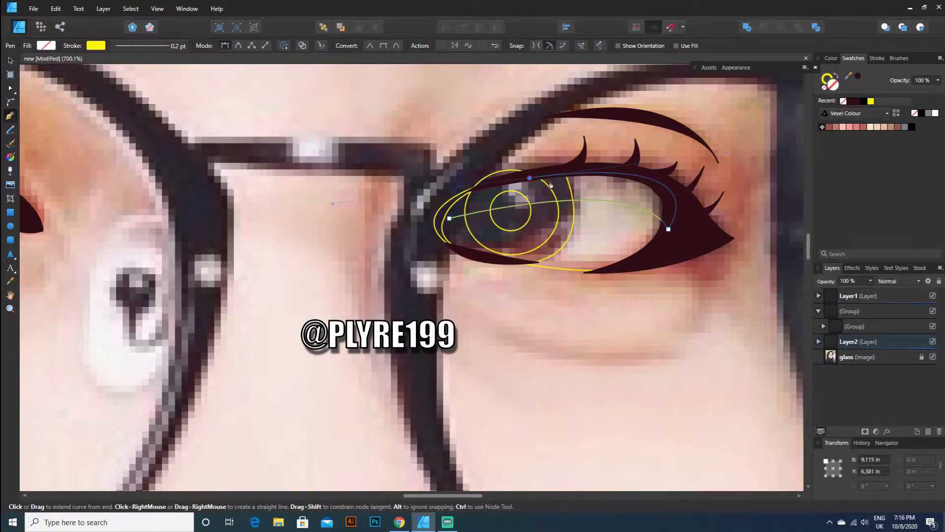
key("Escape")
scroll(664, 228, "up", 1)
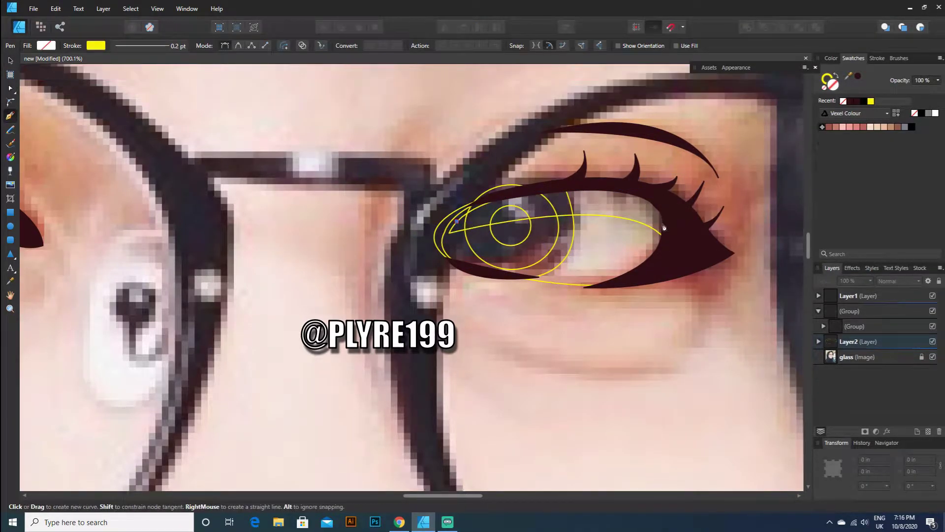
left_click_drag(707, 290, 707, 291)
left_click(10, 61)
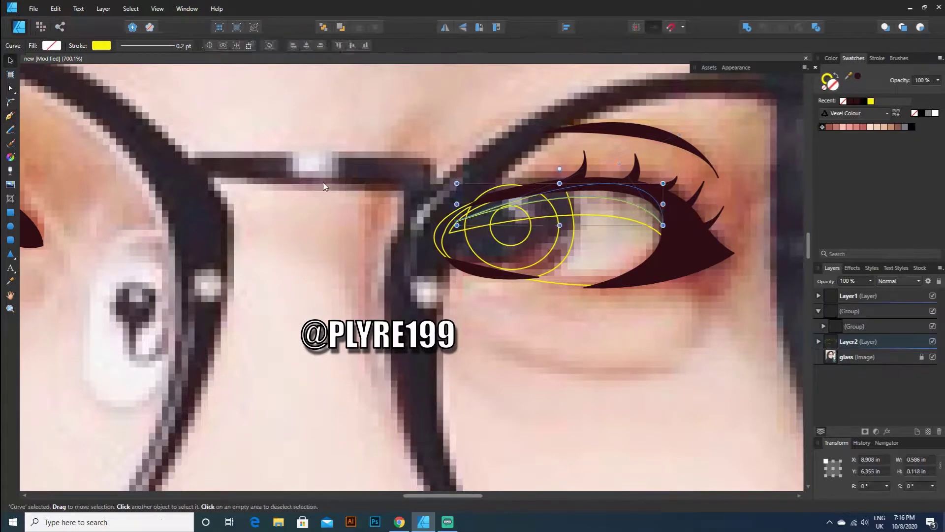
left_click(166, 119)
- Trace the left-hand eye opening as an eye-white shape with the Pen tool
scroll(519, 192, "down", 3)
left_click_drag(451, 495, 408, 495)
scroll(374, 209, "up", 1)
left_click(10, 116)
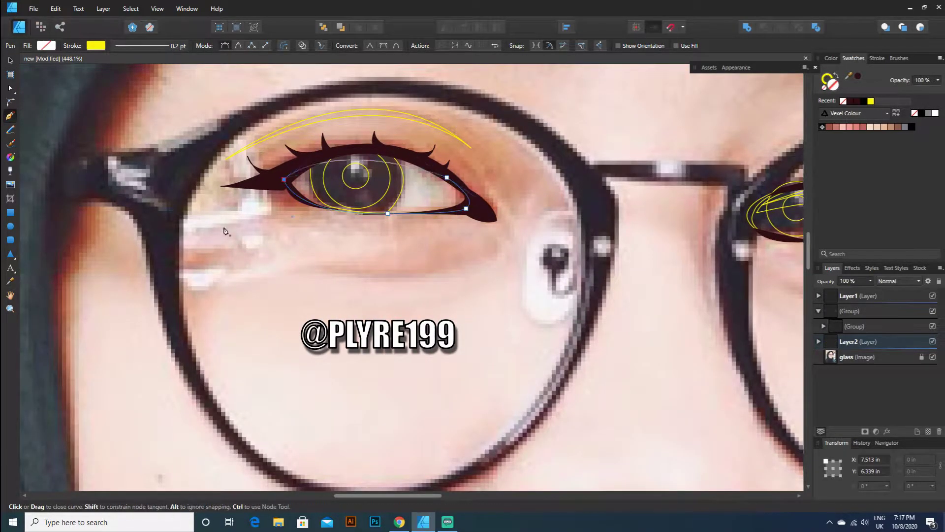
- Trace two overlapping closed shadow shapes from corner to corner along the upper part of the left-hand eye opening
left_click(291, 188)
left_click_drag(468, 205, 555, 272)
left_click(467, 205, "alt")
left_click_drag(429, 164, 380, 132)
left_click(429, 164, "alt")
left_click_drag(291, 188, 294, 263)
key("Escape")
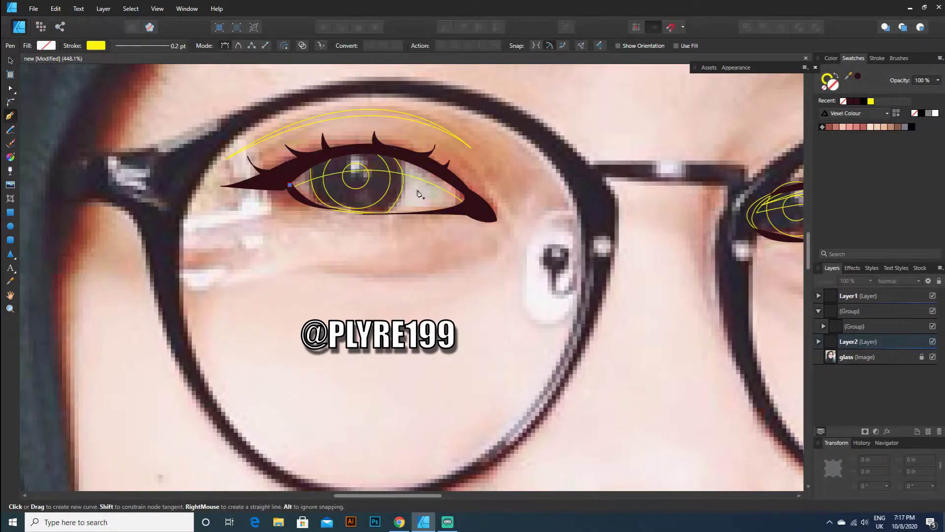
left_click(472, 203, "alt")
left_click_drag(290, 185, 203, 263)
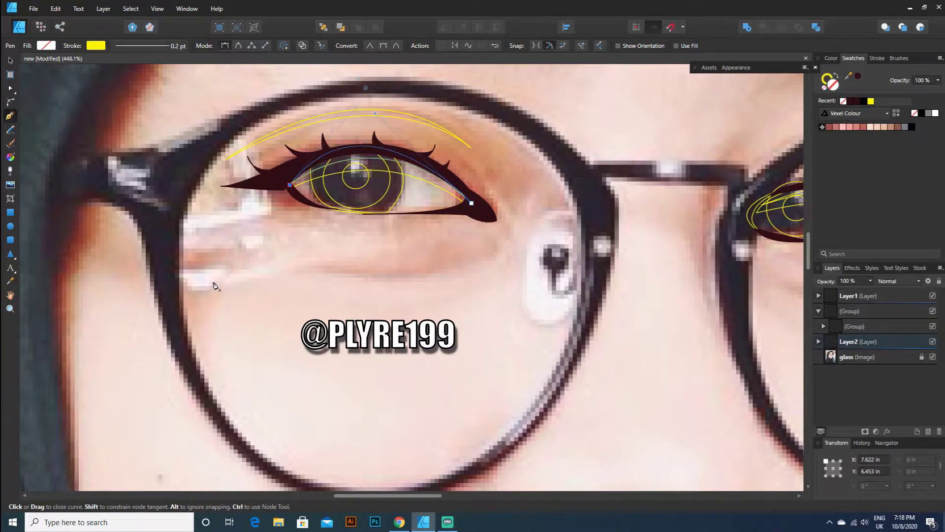
- Expand Layer2 and select its lowest curve, the eye-white shape of the right-hand eye
key("v")
left_click(480, 210)
left_click(591, 210)
scroll(592, 213, "down", 3)
left_click(818, 296)
left_click(818, 296)
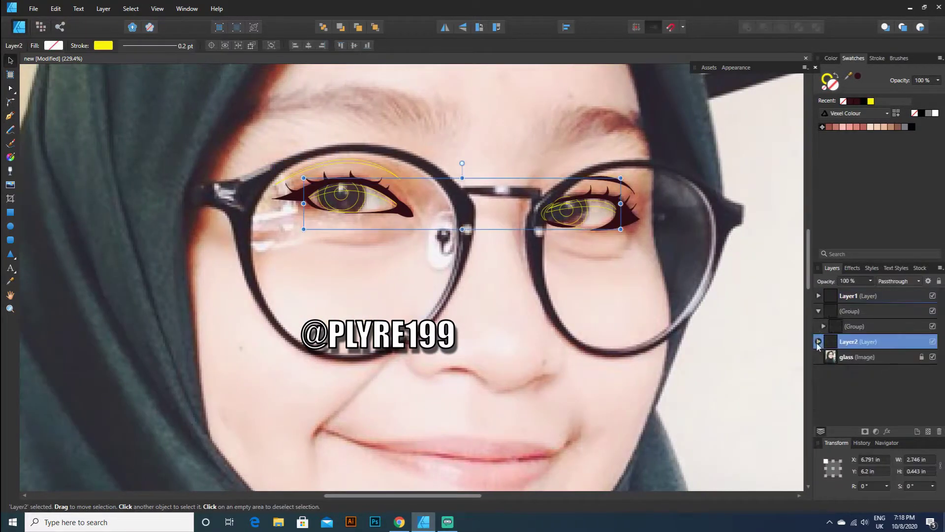
left_click(819, 341)
left_click(843, 357)
scroll(854, 385, "down", 2)
left_click(861, 389)
left_click(869, 404)
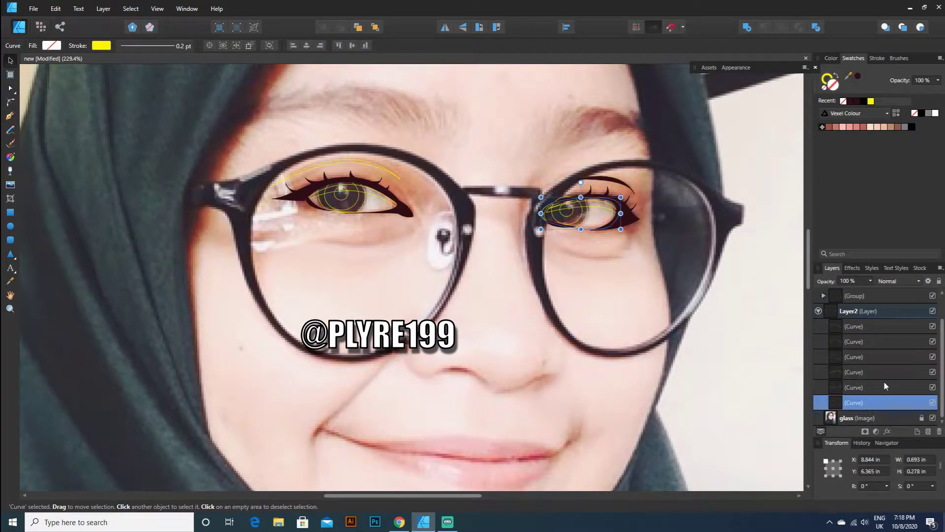
- Switch to File Explorer, place the palette image in the document, and size it about 1.69 × 2.02 in beside the portrait's left-hand lens
left_click(278, 521)
left_click(329, 165)
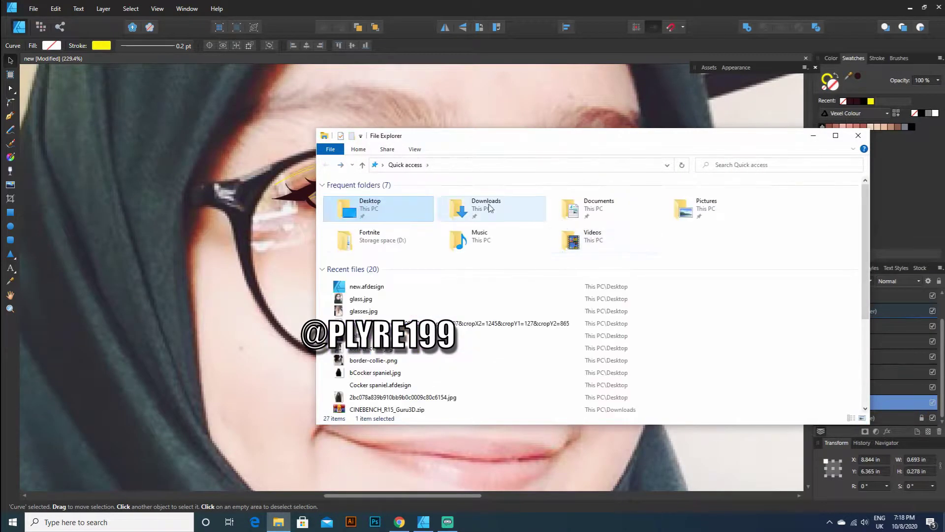
double_click(535, 217)
scroll(423, 323, "down", 7)
left_click_drag(366, 344, 522, 493)
left_click_drag(859, 326, 832, 324)
left_click(55, 9)
left_click(89, 24)
left_click_drag(848, 358, 848, 335)
left_click_drag(591, 485, 433, 123)
left_click_drag(321, 120, 689, 389)
left_click_drag(714, 463, 738, 246)
left_click_drag(639, 206, 780, 377)
left_click_drag(788, 483, 90, 215)
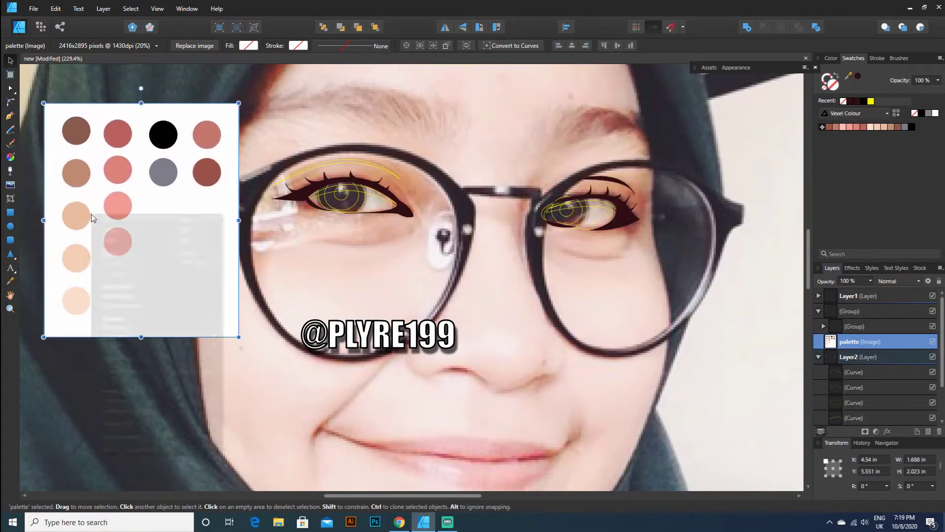
right_click(90, 214)
left_click(117, 277)
left_click(278, 522)
scroll(407, 335, "up", 7)
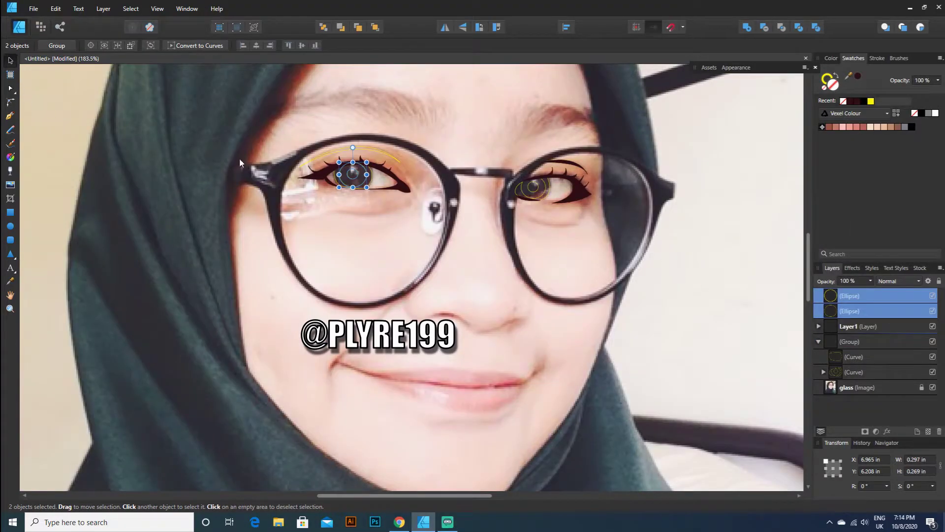
- Move both ellipses of the right-hand eye out of their clipping curve, placing them directly above it in the same group
left_click(763, 359)
left_click(825, 372)
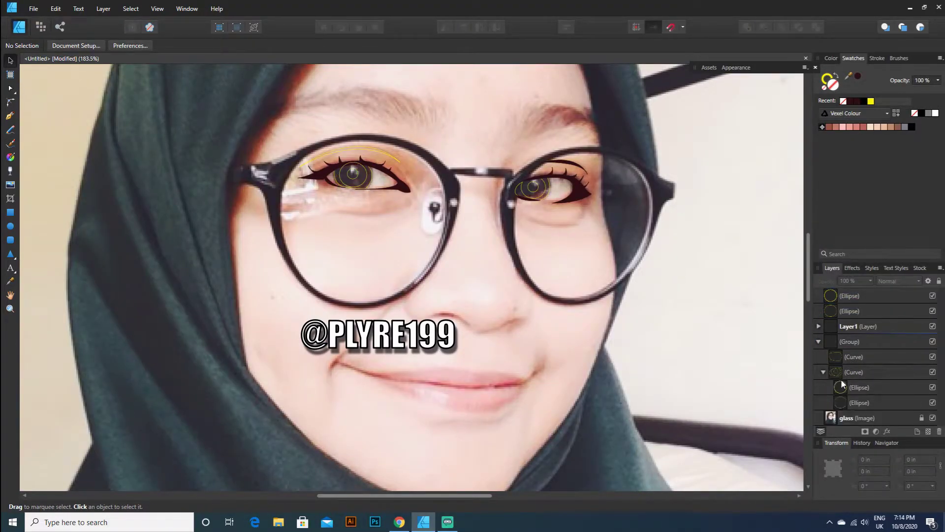
left_click(851, 391)
left_click(852, 397, "shift")
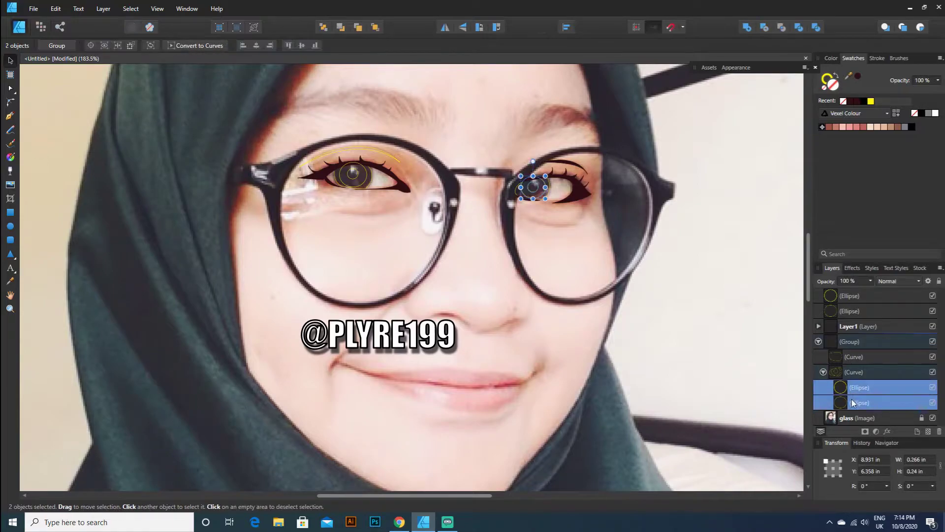
left_click_drag(852, 398, 847, 369)
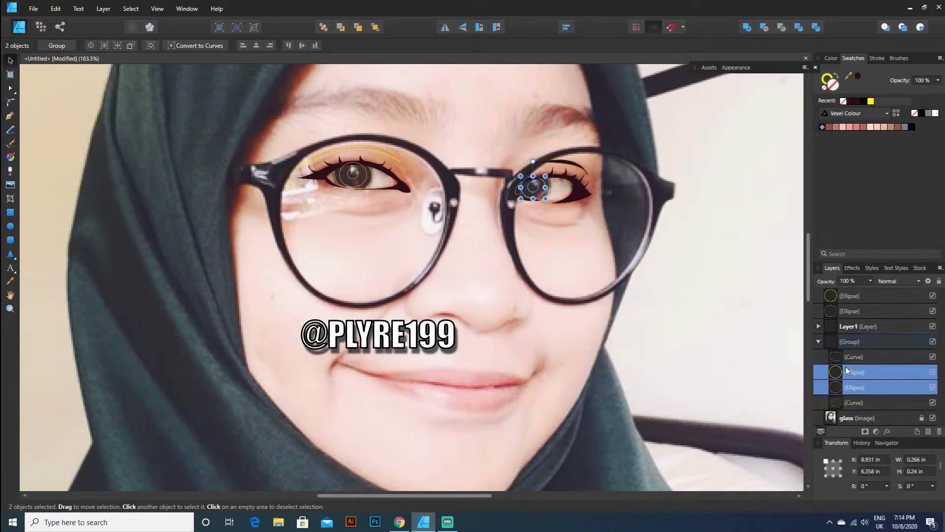
- Move the left-hand eye's two ellipses from above Layer1 into the top of the group holding the other iris shapes
left_click(846, 296)
left_click(843, 311, "shift")
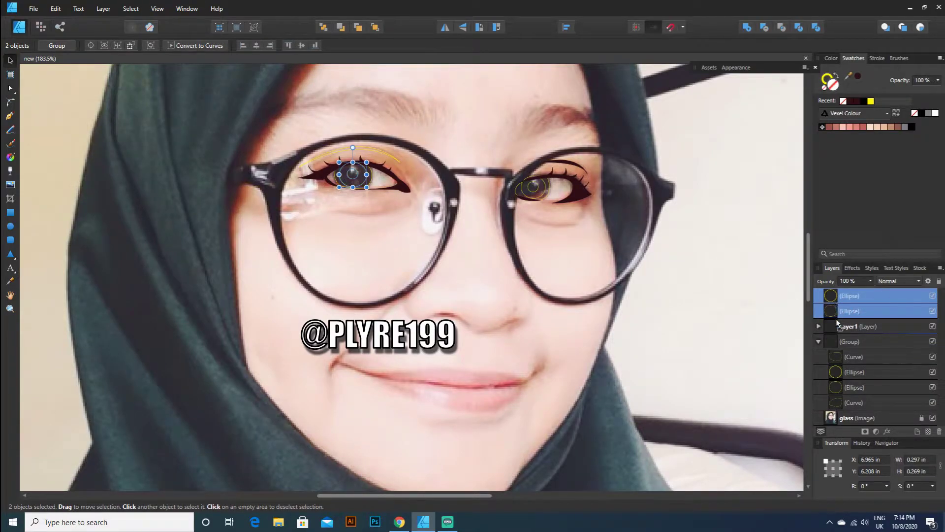
left_click_drag(836, 318, 834, 344)
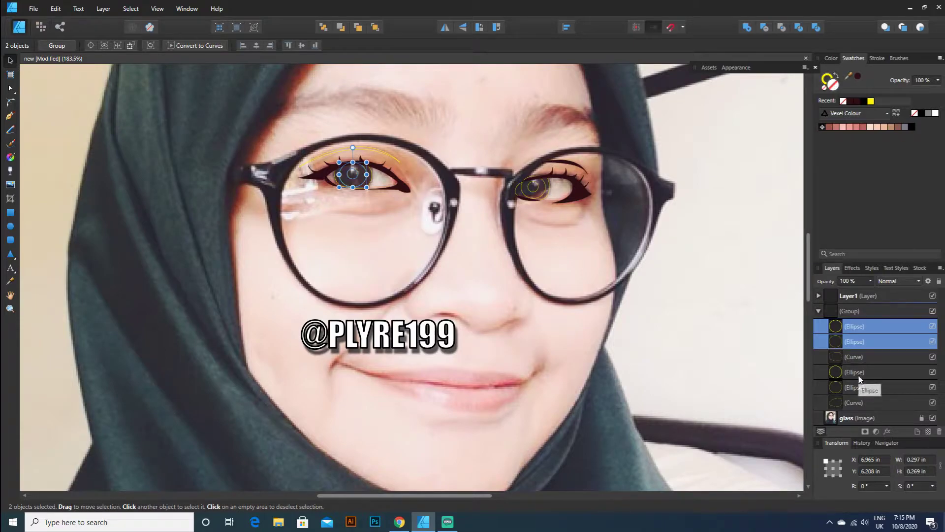
left_click(855, 373)
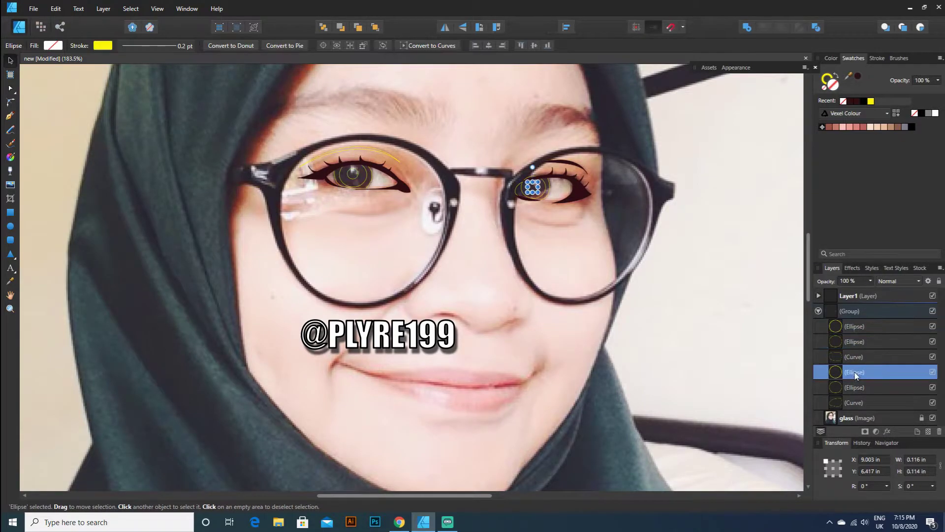
left_click(818, 312)
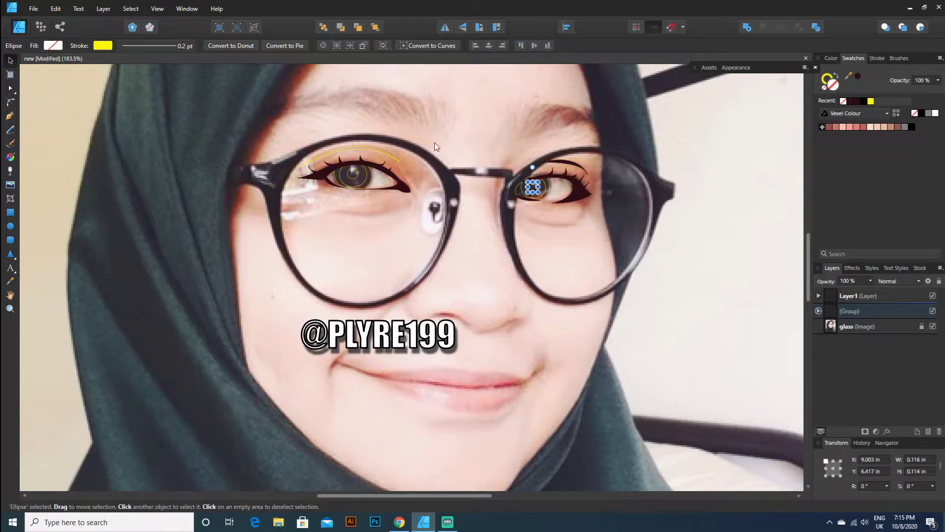
left_click(182, 119)
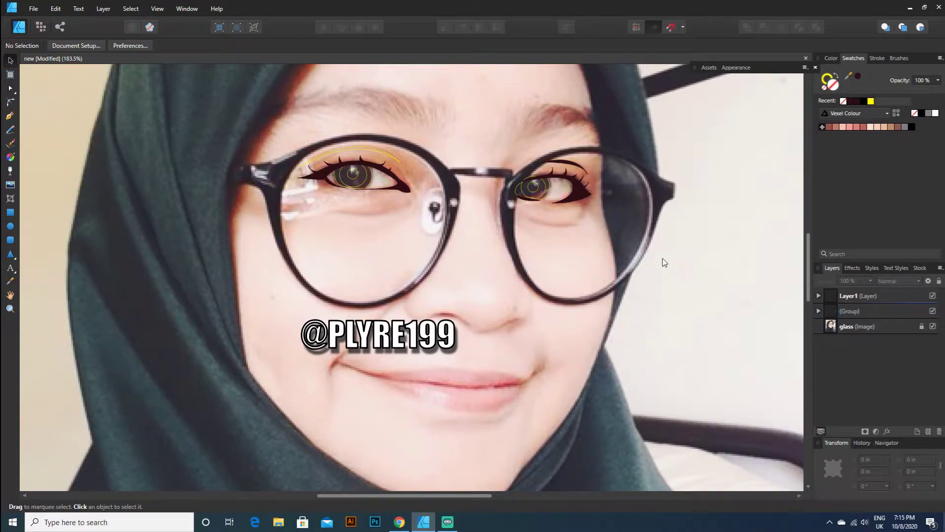
- Group all six iris and pupil shapes of both eyes into a nested group inside the existing group
left_click(818, 311)
left_click_drag(863, 329, 866, 403)
right_click(864, 388)
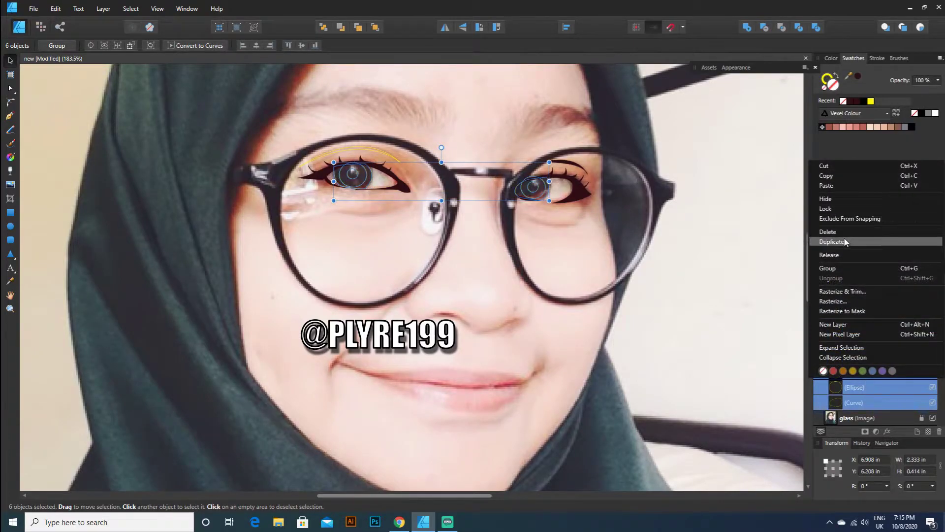
left_click(838, 269)
left_click(692, 223)
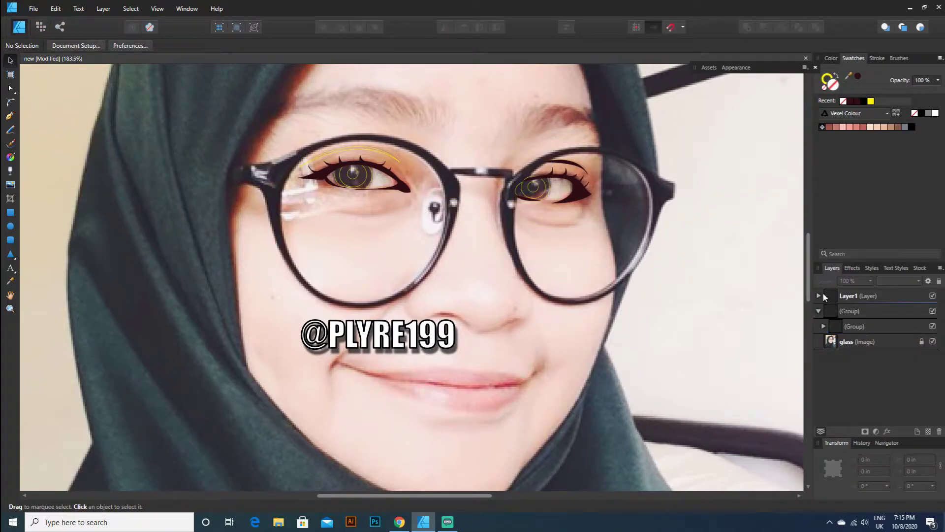
left_click(825, 327)
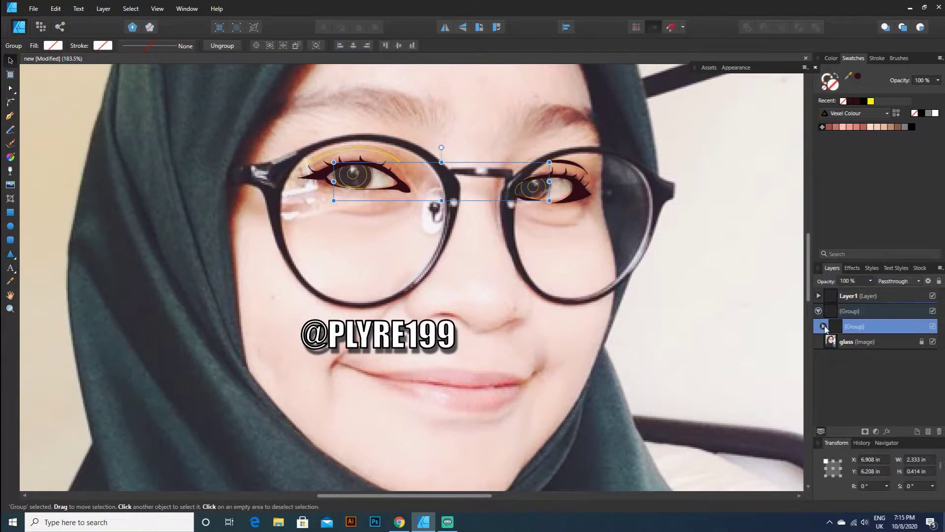
left_click(823, 326)
left_click(823, 326)
- Create Layer2 directly above the glass image, beneath the iris group, and set the stroke colour to yellow
left_click(888, 340)
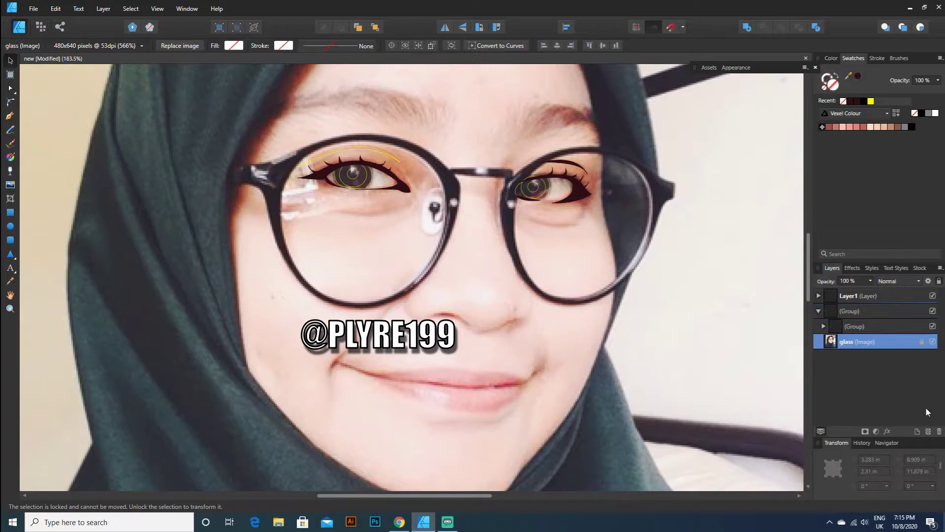
left_click(917, 432)
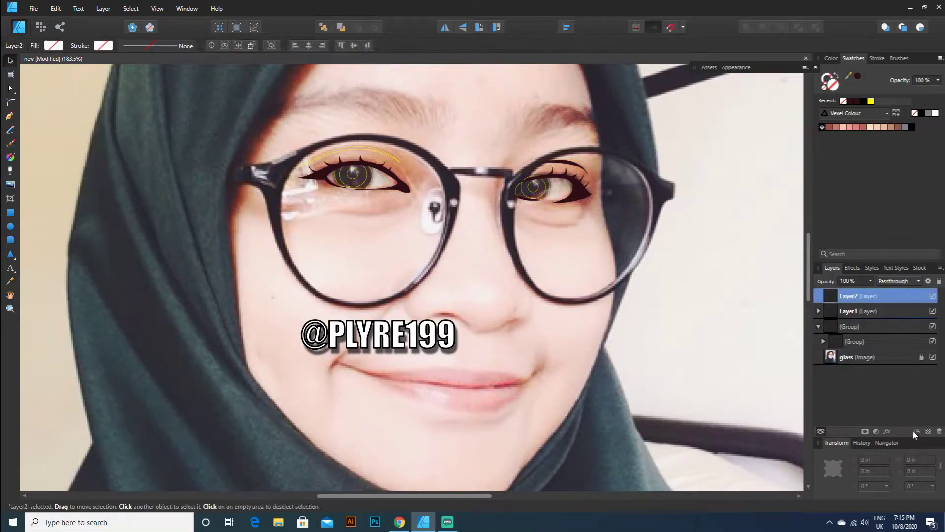
left_click_drag(850, 296, 852, 347)
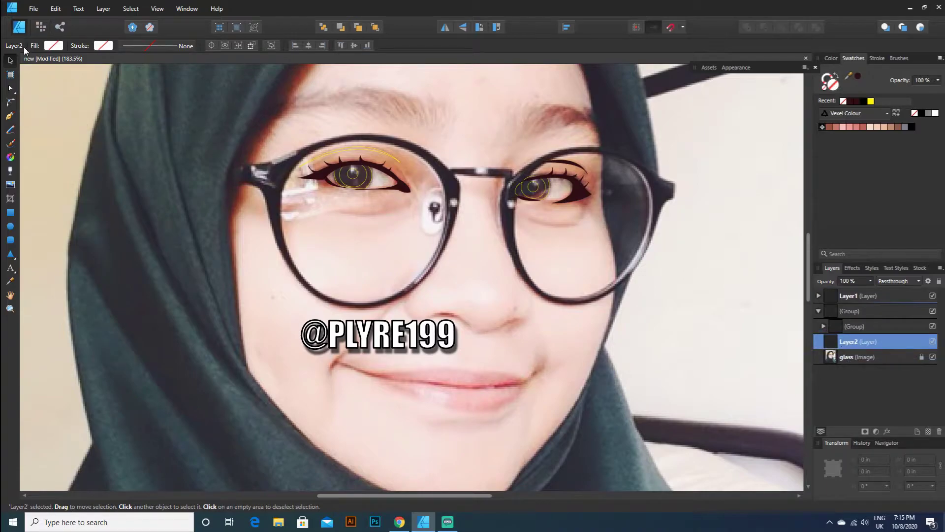
left_click(102, 45)
left_click(79, 80)
- Trace the whole right-hand eye opening with the Pen tool as a closed eye-white shape overlapping the eyeliner edges
left_click(9, 117)
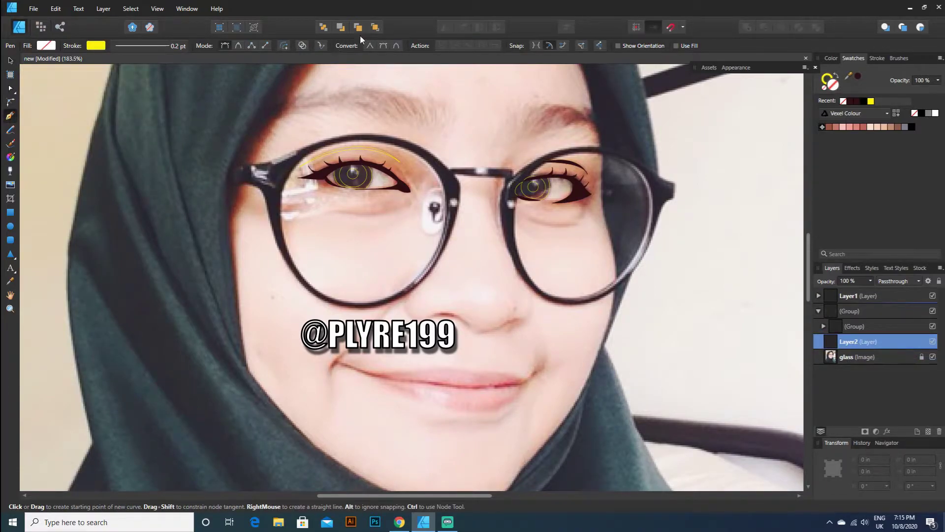
scroll(454, 252, "down", 2)
scroll(454, 252, "up", 6)
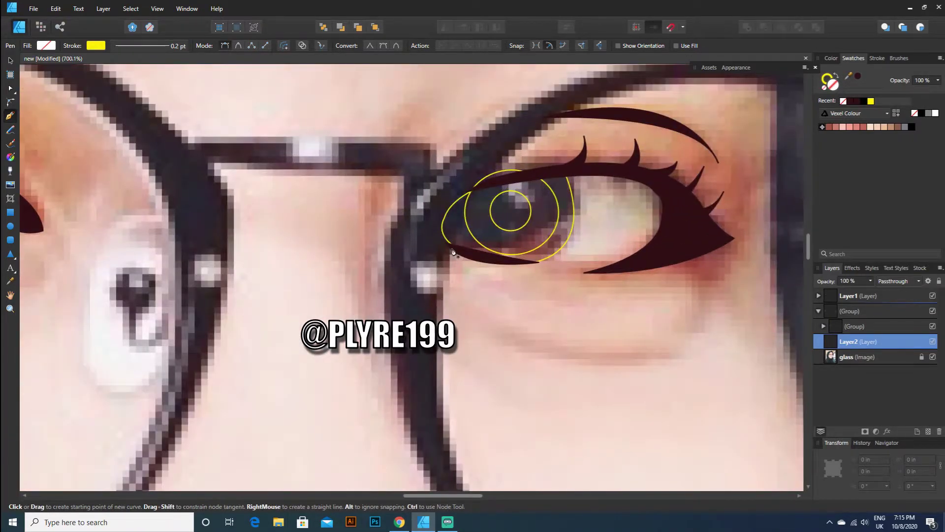
left_click(452, 247)
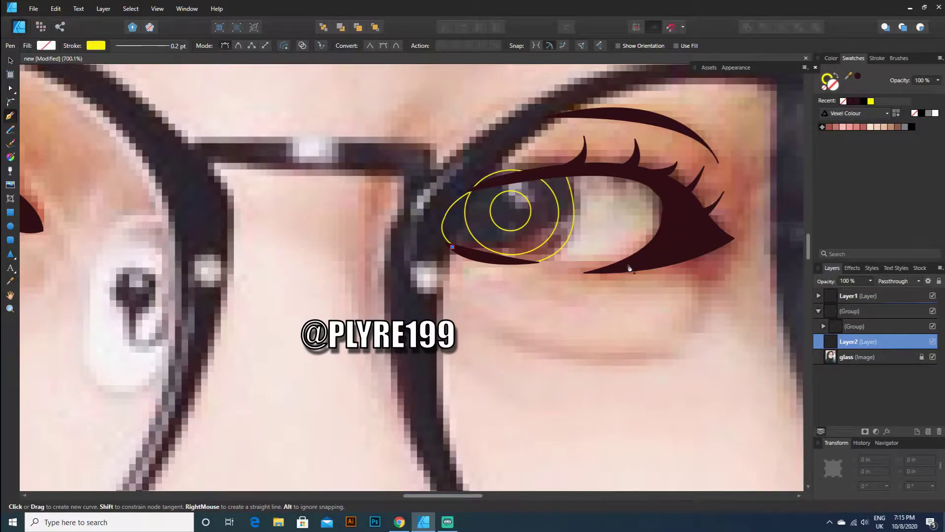
left_click_drag(645, 260, 702, 234)
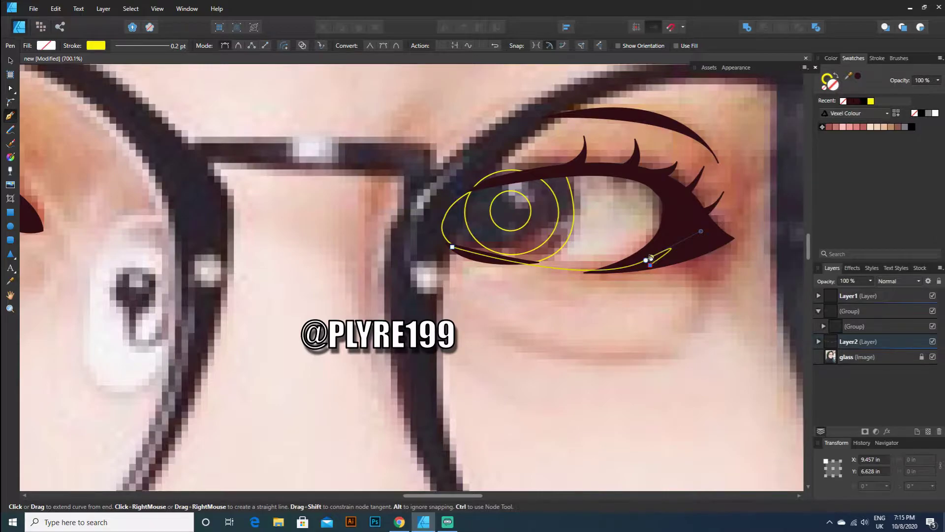
key("ctrl+z")
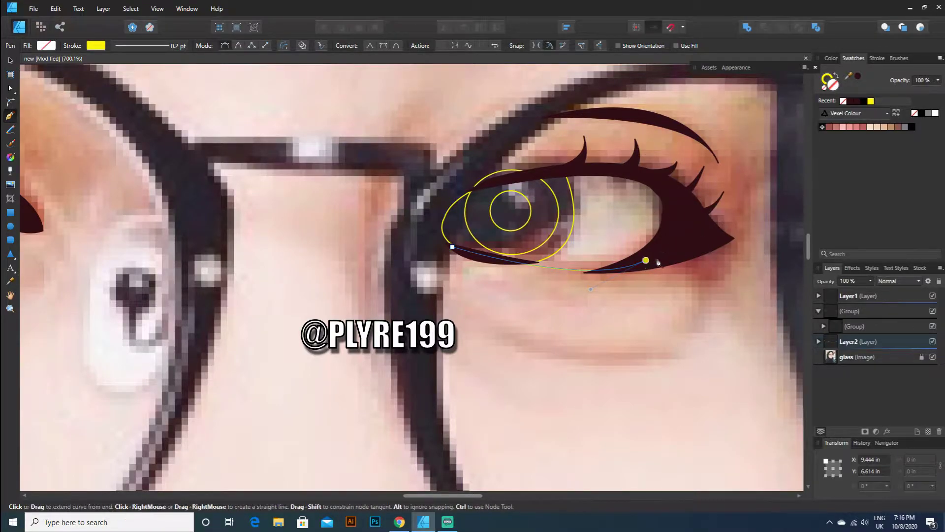
left_click_drag(656, 180, 600, 157)
left_click_drag(476, 191, 358, 215)
left_click(475, 188, "alt")
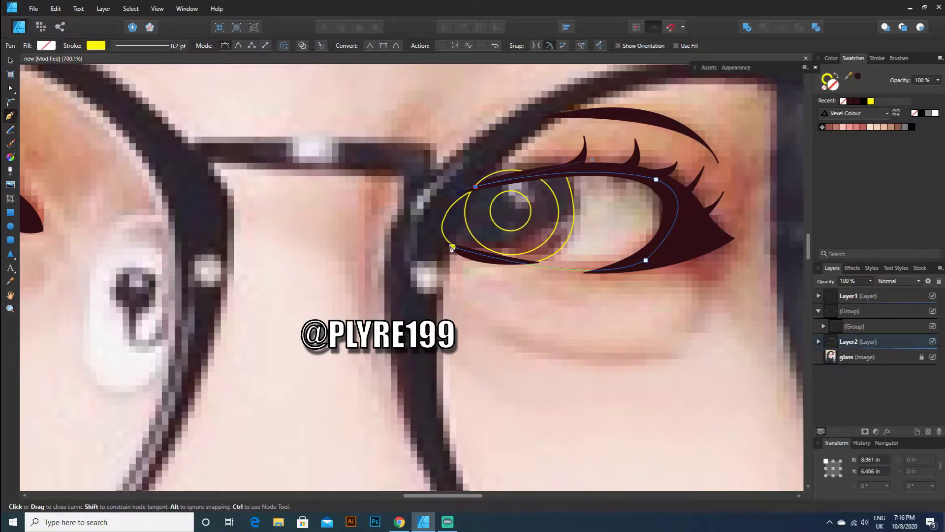
left_click_drag(453, 248, 501, 283)
key("Escape")
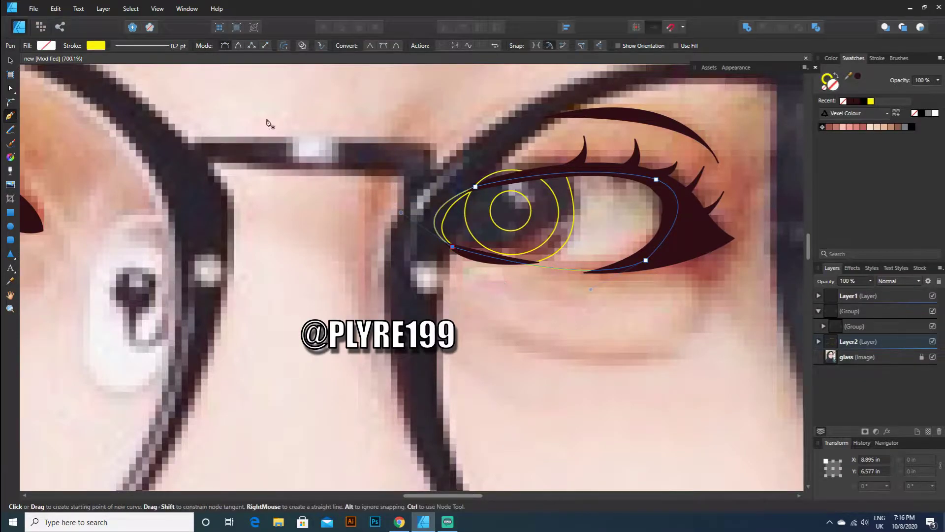
left_click(10, 60)
left_click(187, 113)
- Trace a closed shadow shape across the upper part of the right-hand eye, from the inner corner to the outer corner and back
left_click(13, 119)
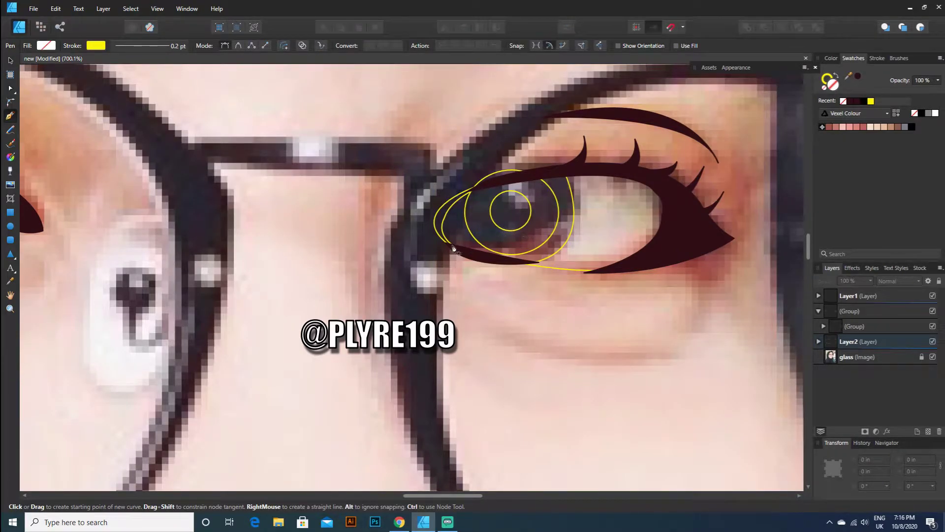
left_click(449, 218)
left_click_drag(668, 229, 699, 288)
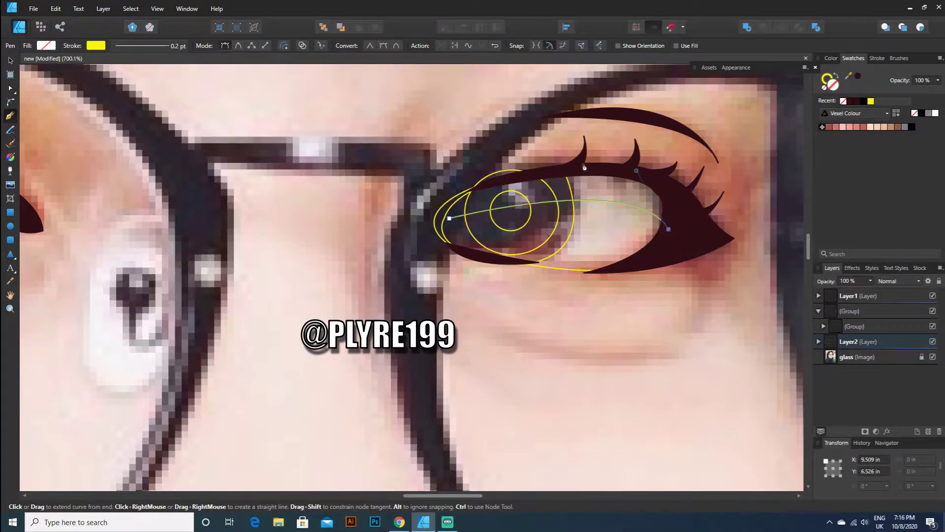
left_click_drag(529, 178, 333, 203)
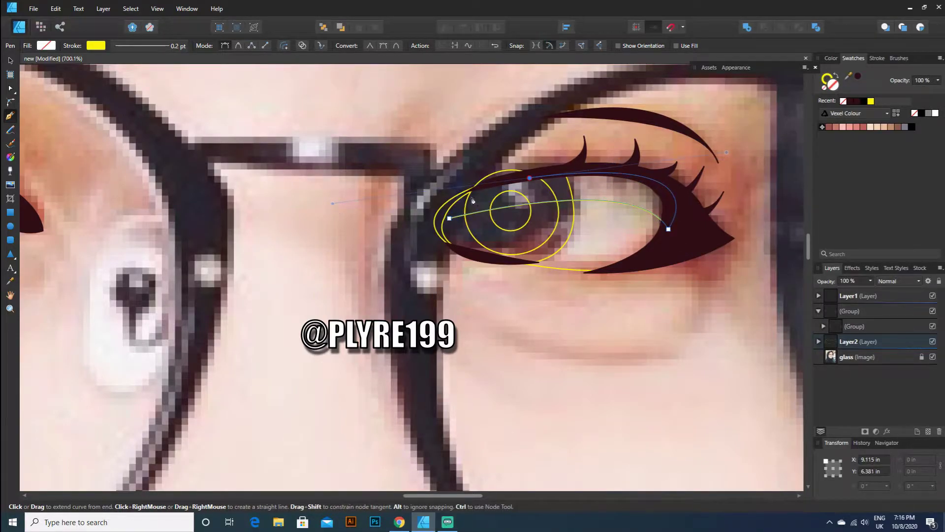
left_click(449, 220)
key("v")
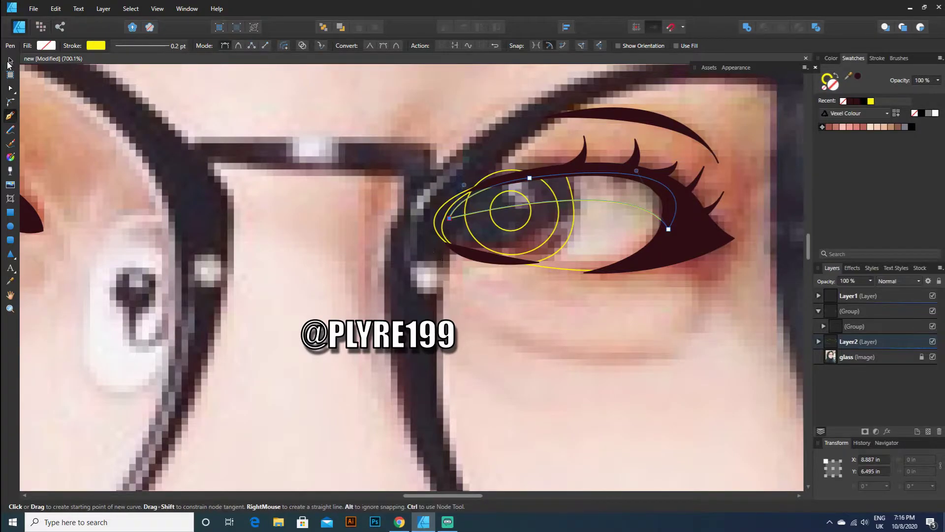
left_click(165, 106)
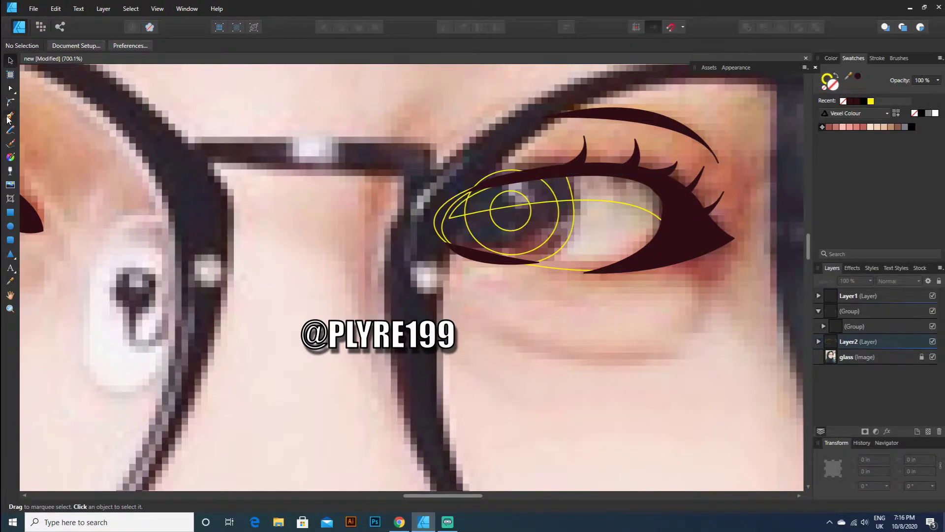
- Trace a second, thinner closed shadow shape just under the right-hand eye's upper lash line, overlapping the first one
left_click(8, 118)
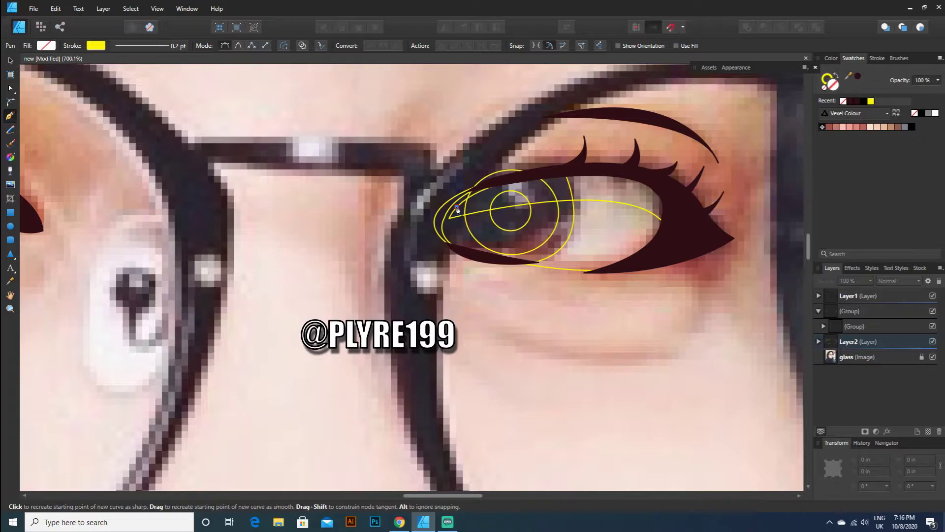
scroll(725, 188, "up", 1)
left_click_drag(663, 225, 707, 287)
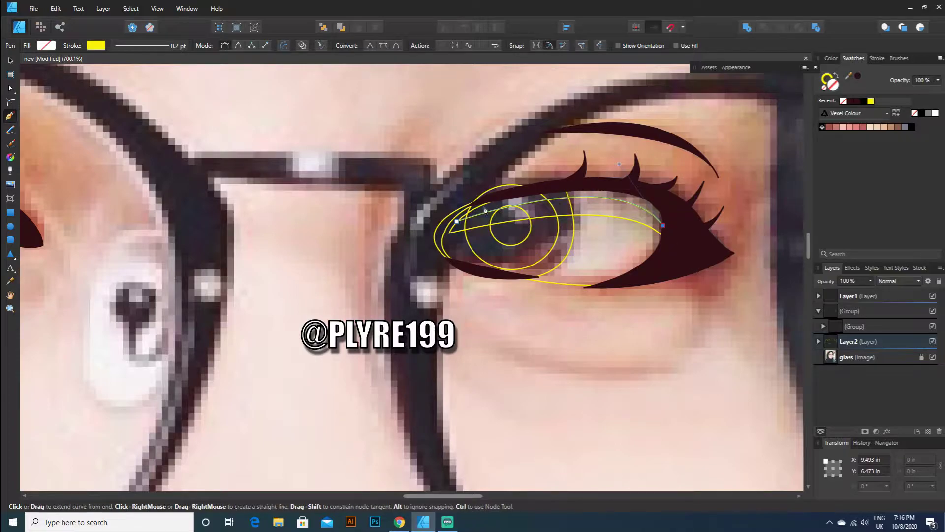
left_click(457, 221)
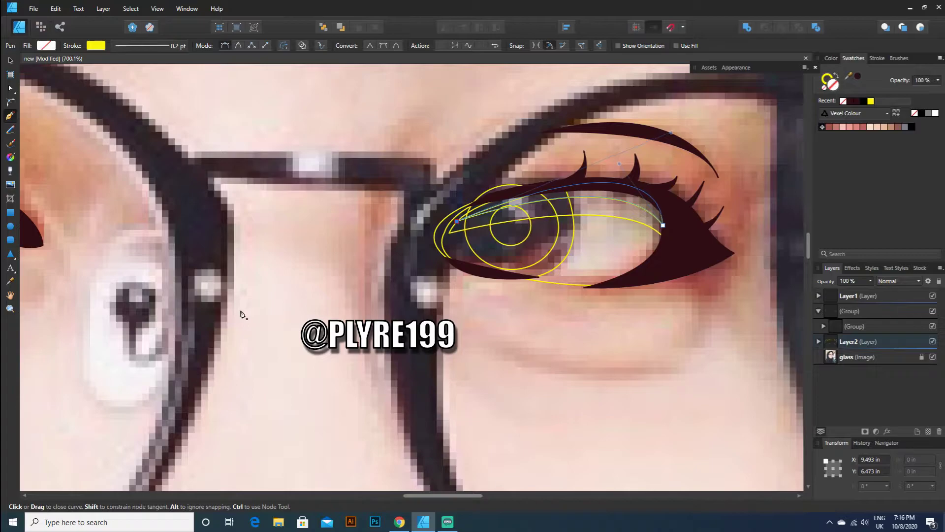
left_click_drag(235, 305, 234, 307)
left_click(10, 60)
left_click(471, 246)
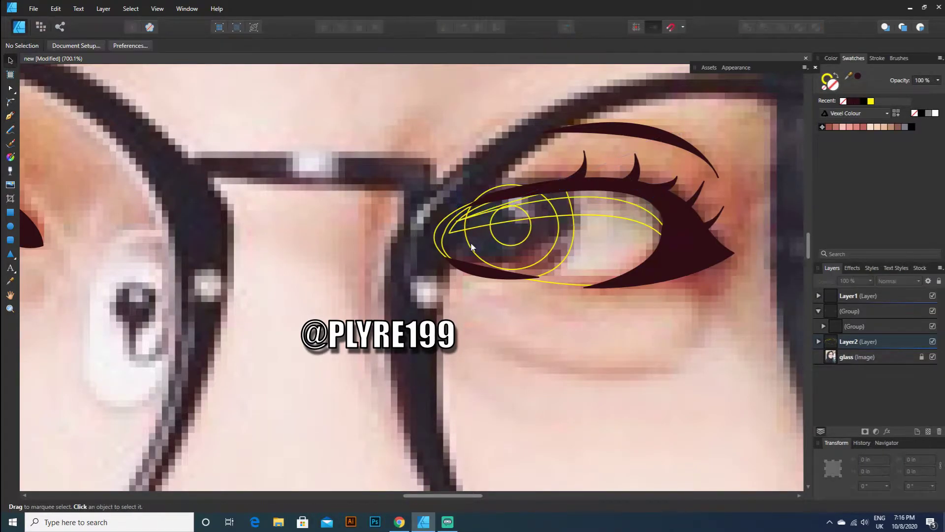
- Trace the whole left-hand eye opening with the Pen tool as a closed eye-white shape overlapping the eyeliner edges
scroll(517, 187, "down", 2)
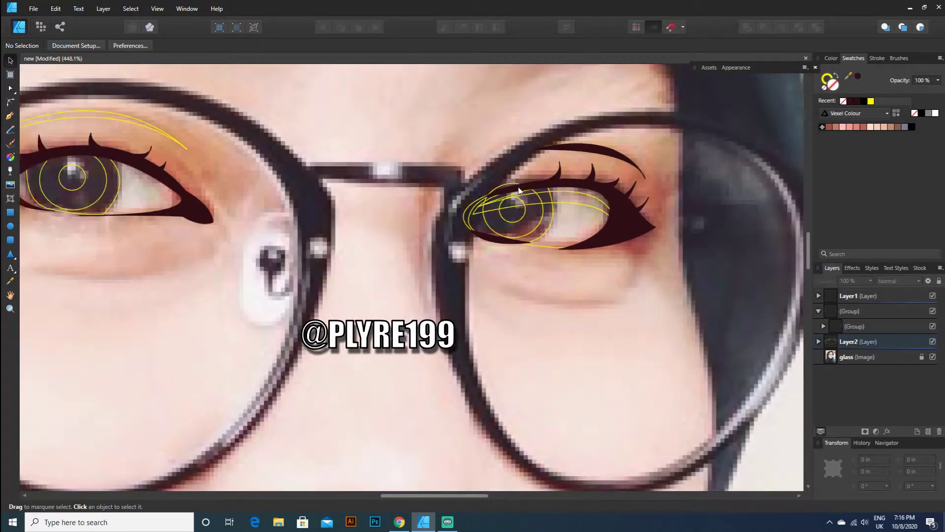
scroll(519, 187, "left", 5)
left_click(10, 117)
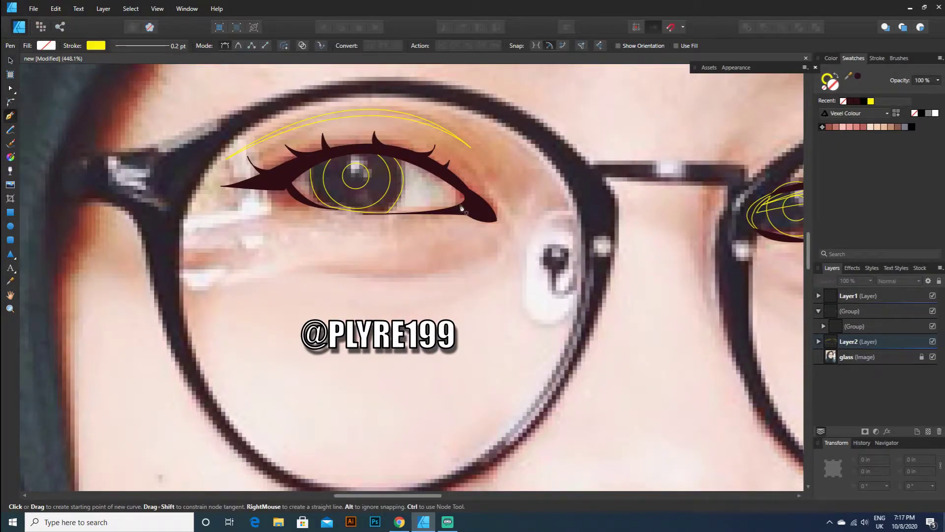
left_click(284, 179)
left_click_drag(389, 214, 411, 153)
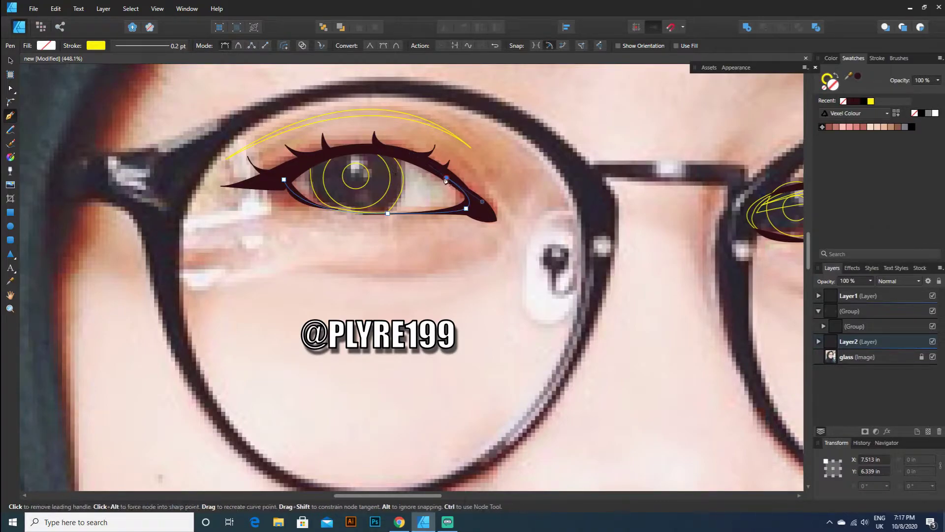
left_click_drag(284, 180, 186, 221)
left_click(10, 60)
left_click(117, 120)
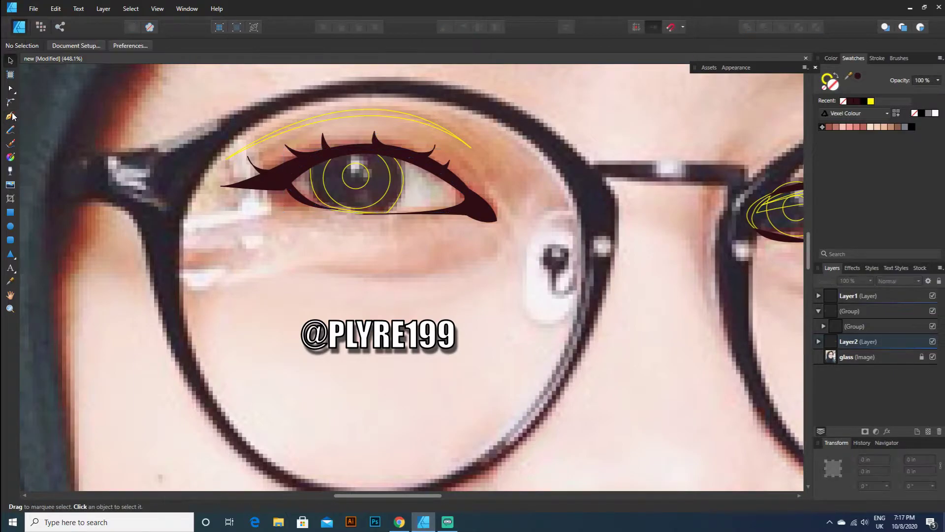
- Trace a closed shadow shape across the upper part of the left-hand eye, from the outer corner to the inner corner and back
left_click(10, 116)
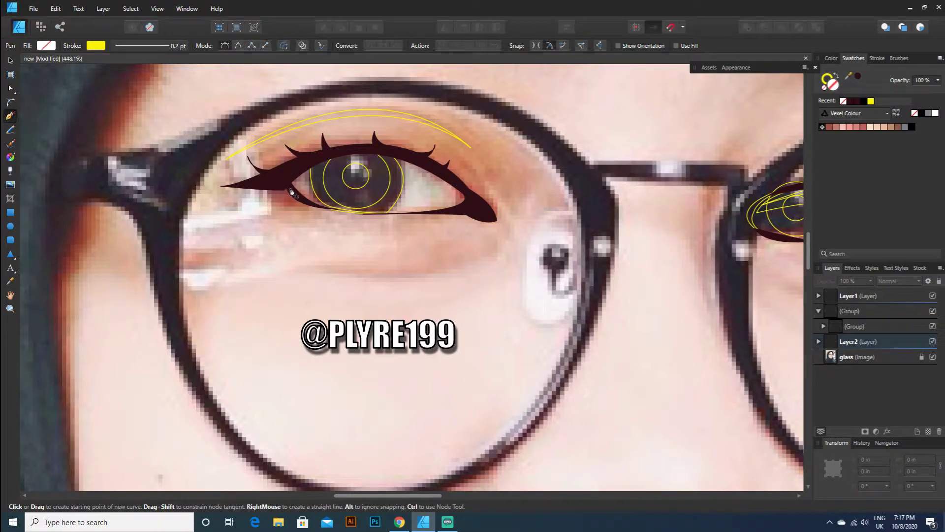
left_click(291, 189)
left_click_drag(467, 205, 545, 270)
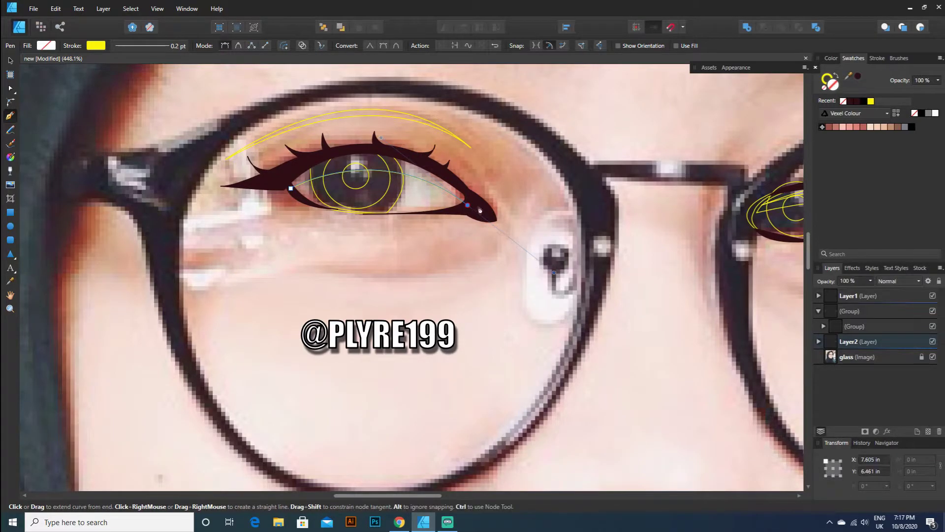
left_click(468, 206)
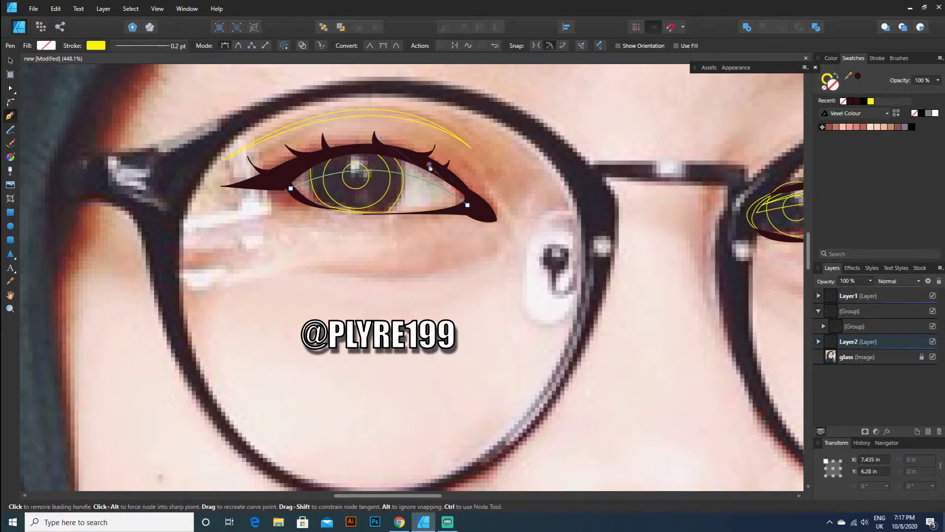
left_click_drag(430, 165, 377, 128)
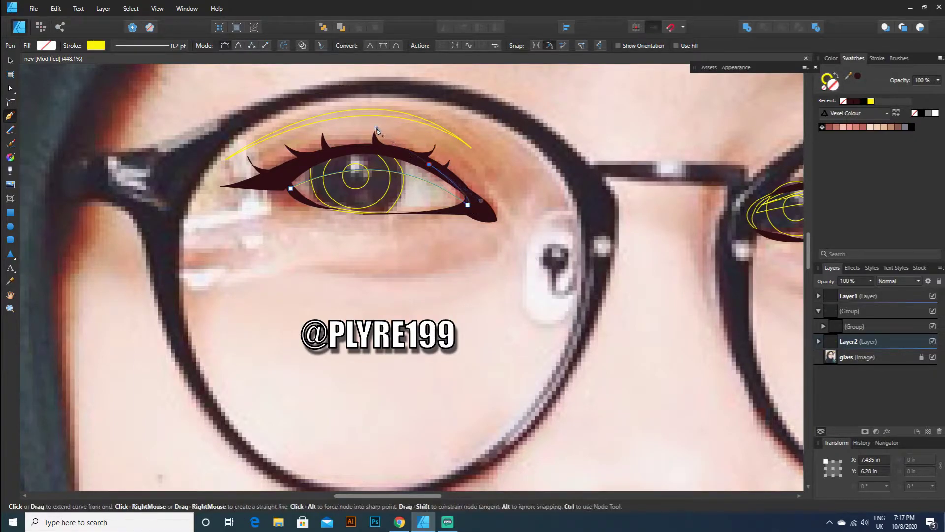
left_click_drag(291, 188, 299, 260)
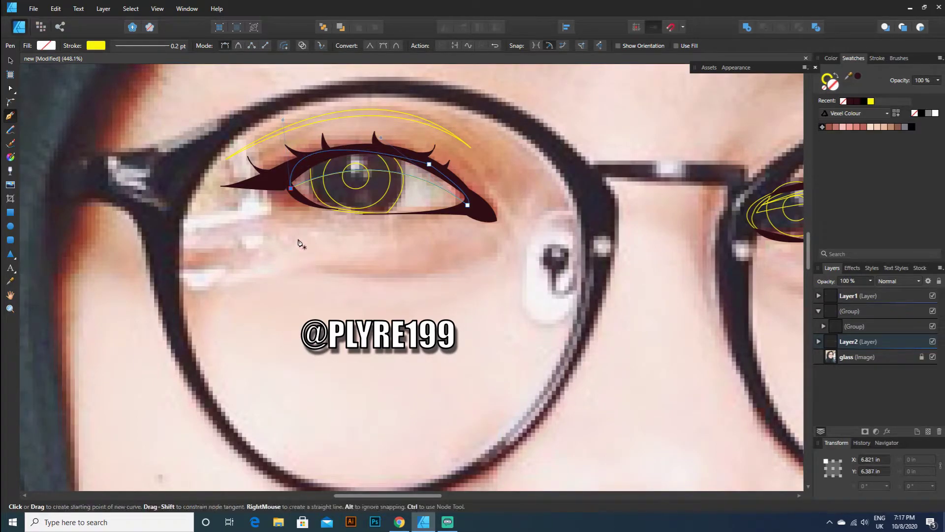
left_click(10, 60)
left_click(123, 115)
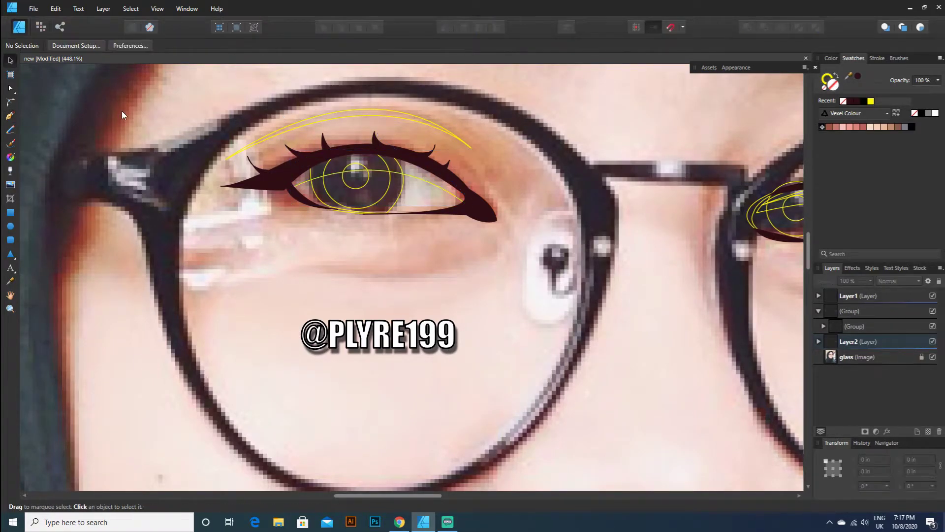
- Trace a second, thinner closed shadow shape just under the left-hand eye's upper lash line, overlapping the first one
left_click(9, 116)
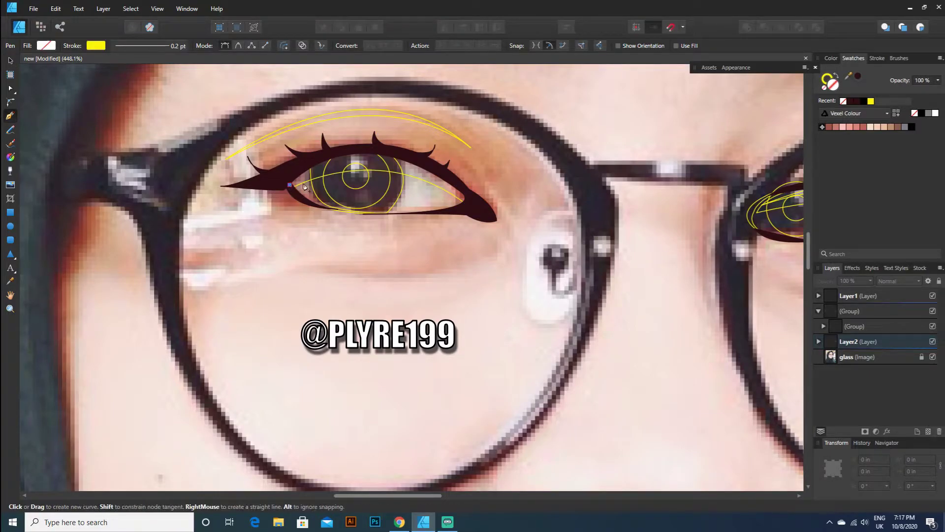
left_click_drag(472, 203, 568, 295)
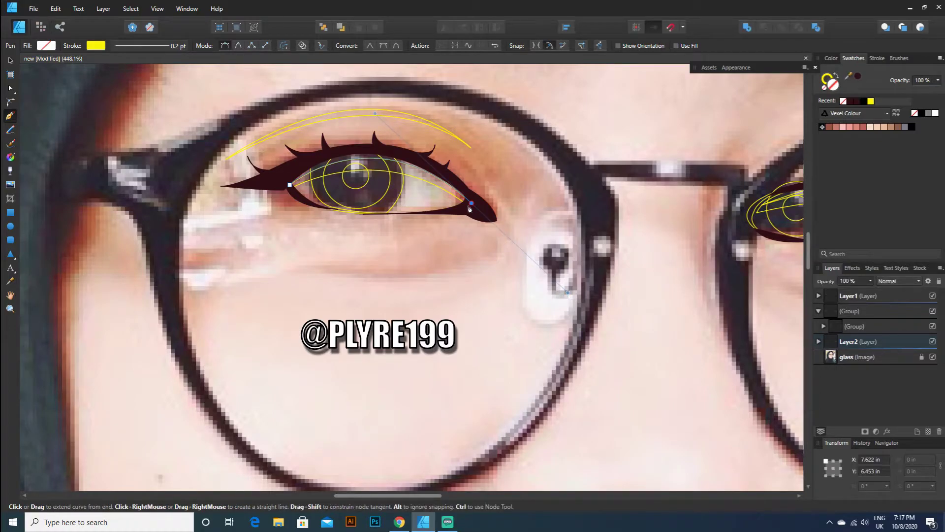
left_click_drag(290, 185, 214, 286)
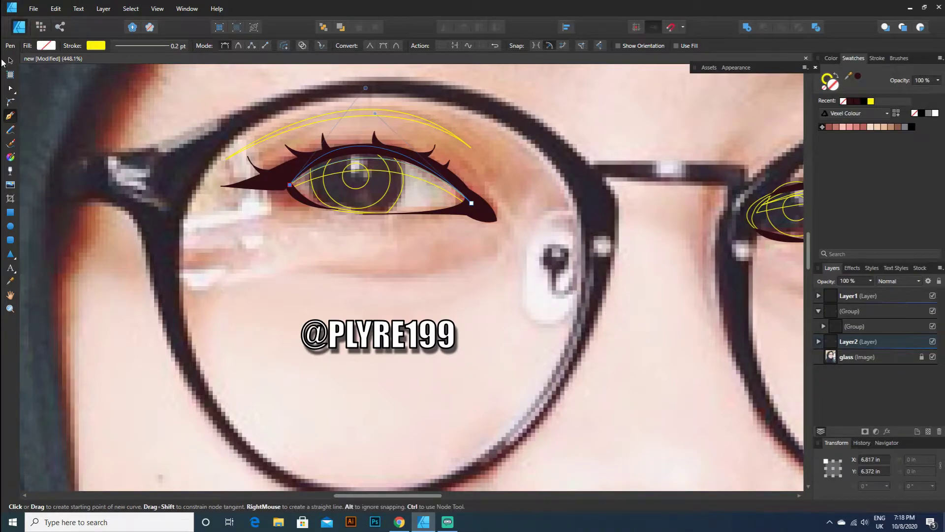
left_click(10, 60)
left_click(583, 201)
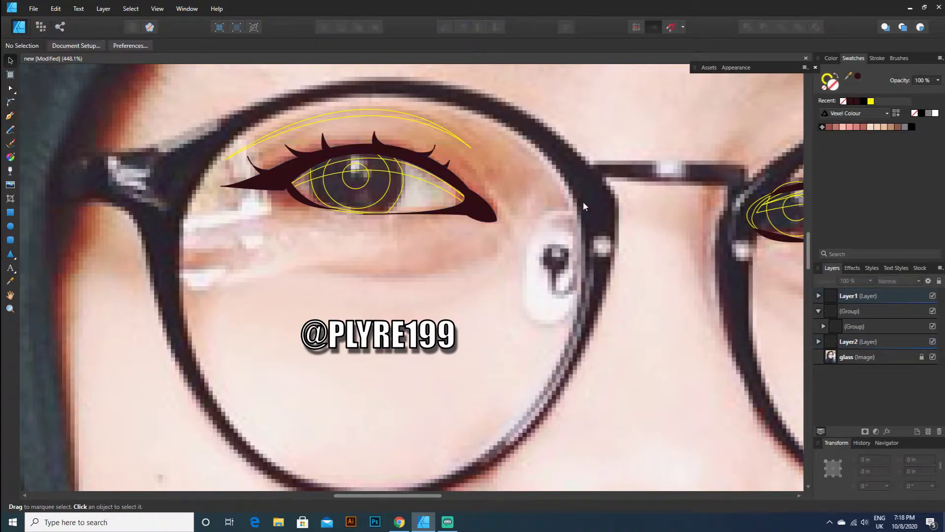
- Expand Layer2 and check which curve belongs to each eye-white and shadow shape
scroll(593, 211, "down", 1)
scroll(593, 212, "down", 1)
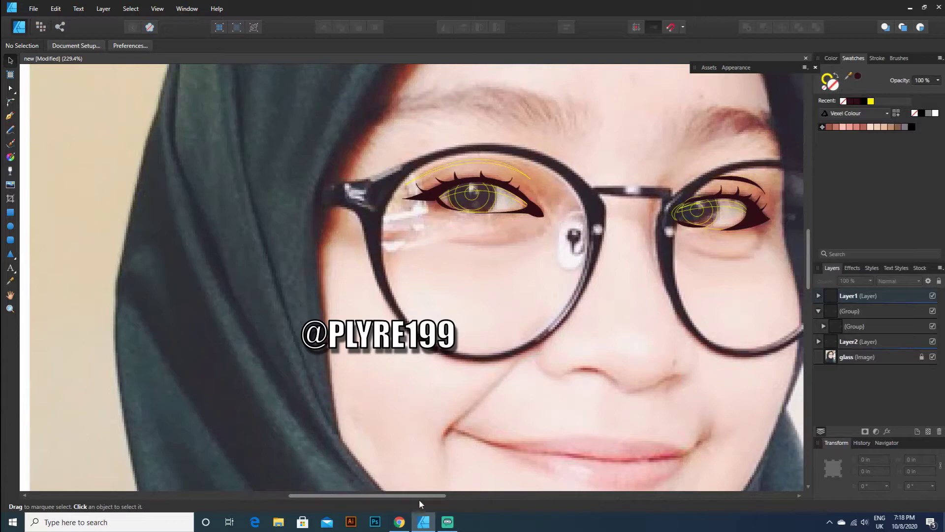
left_click_drag(425, 497, 460, 496)
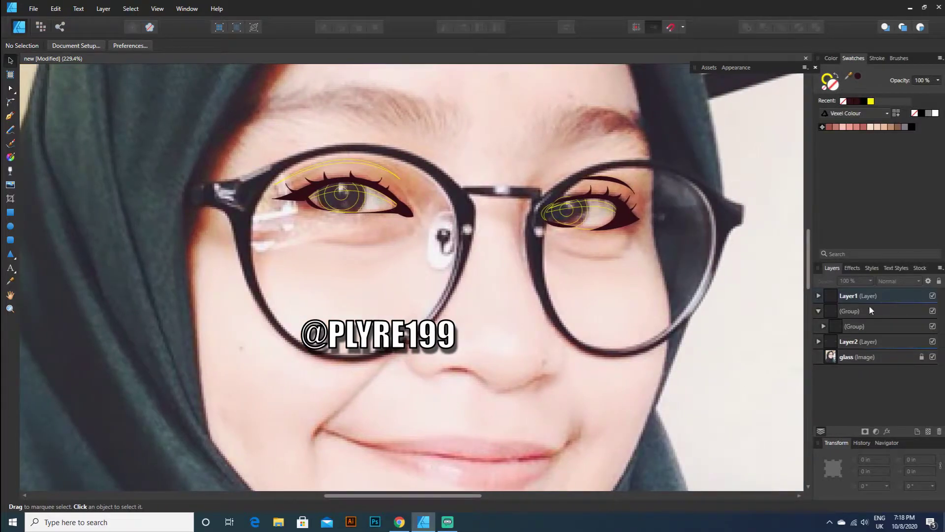
left_click(842, 345)
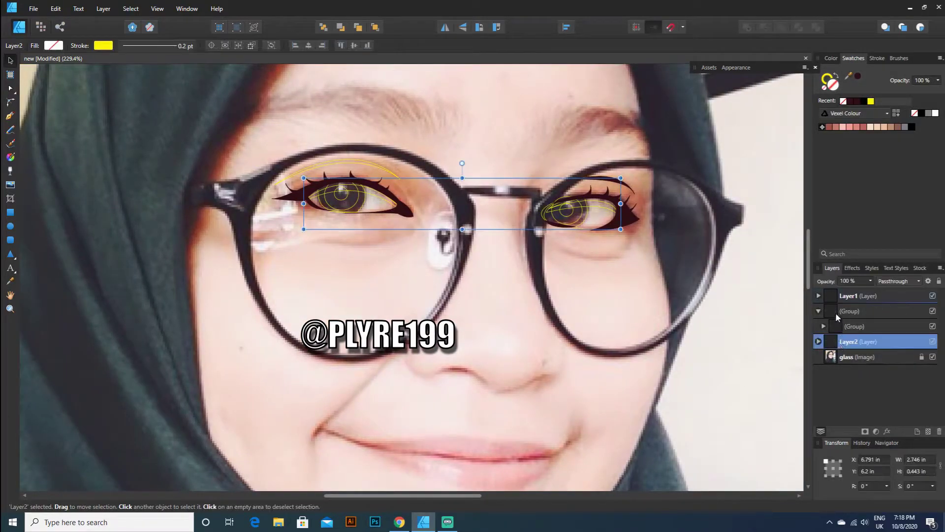
left_click(818, 296)
left_click(843, 310)
left_click(820, 296)
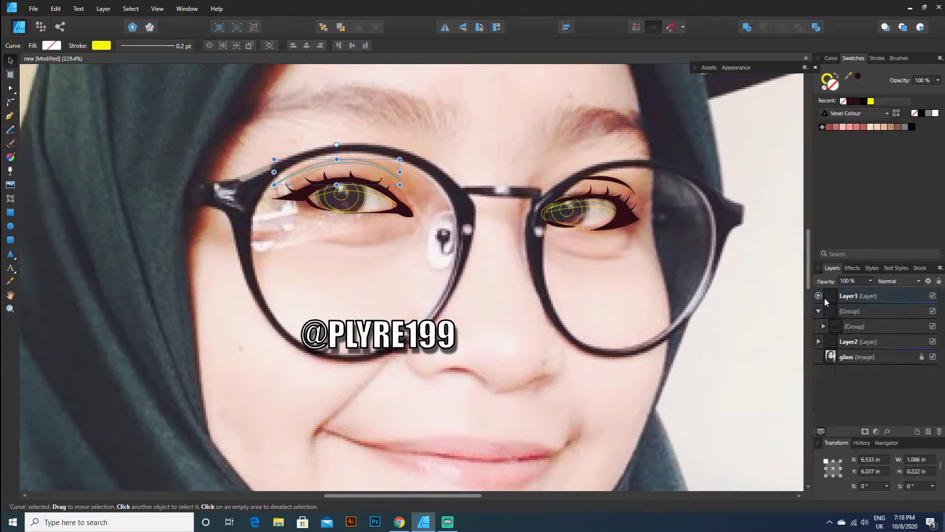
left_click(846, 343)
left_click(819, 342)
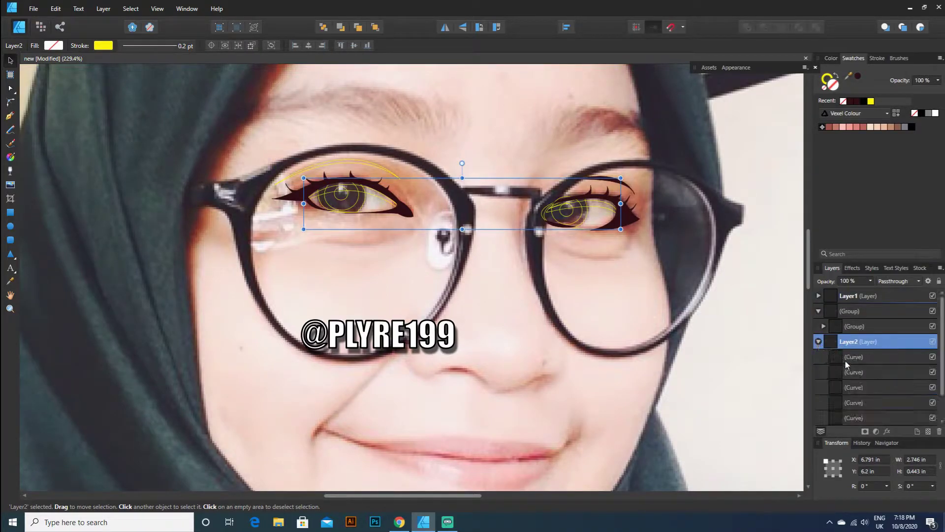
left_click(845, 359)
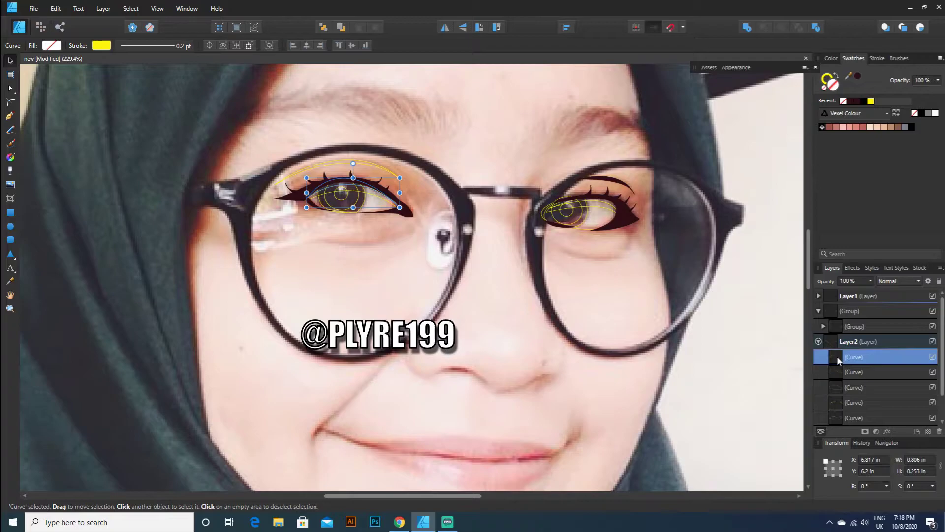
scroll(852, 374, "down", 2)
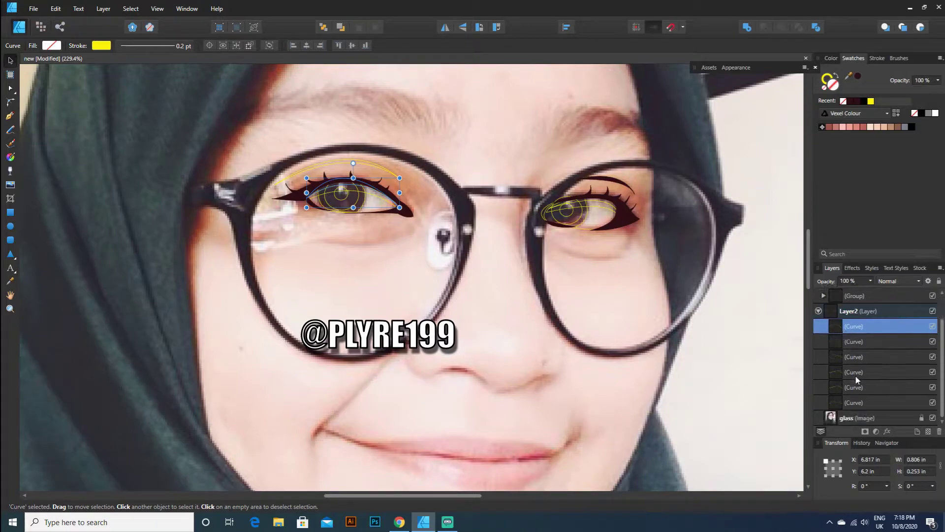
left_click(860, 388)
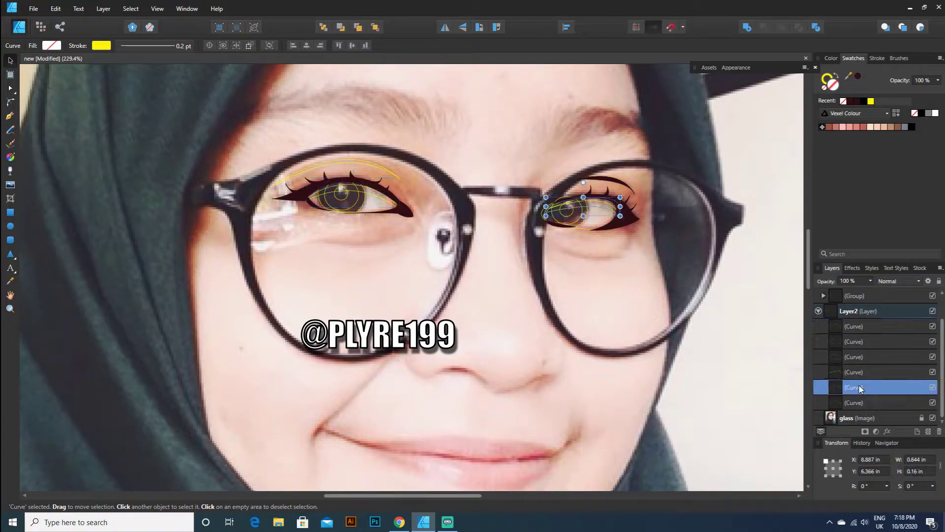
- Colour the fill and stroke of the right-hand eye-white curve with the lightest grey sampled from the palette image
left_click(866, 404)
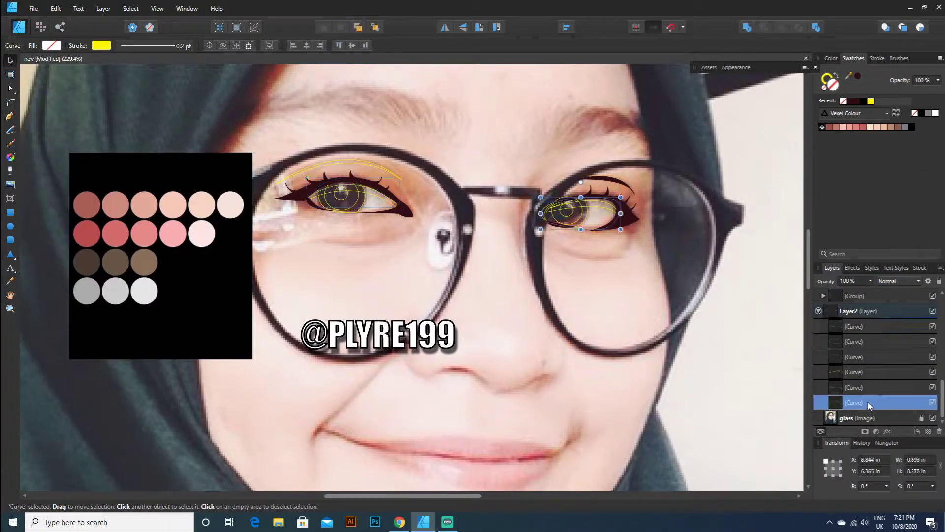
left_click(51, 46)
left_click_drag(138, 65, 144, 291)
left_click(101, 45)
left_click(163, 65)
- Apply the same lightest grey to the fill and stroke of the left-hand eye-white curve
left_click(879, 358)
left_click(101, 45)
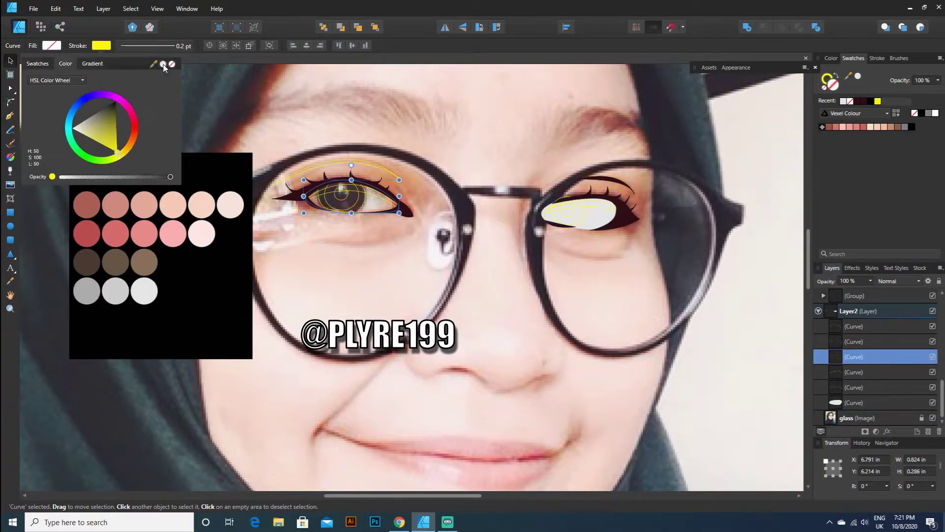
left_click(164, 65)
left_click(52, 45)
left_click(51, 45)
left_click(147, 64)
- Colour both eyes' shadow curves with palette greys, using the middle grey for the fill and stroke of the wider shadows
left_click(884, 388)
left_click(859, 343, "ctrl")
key("p")
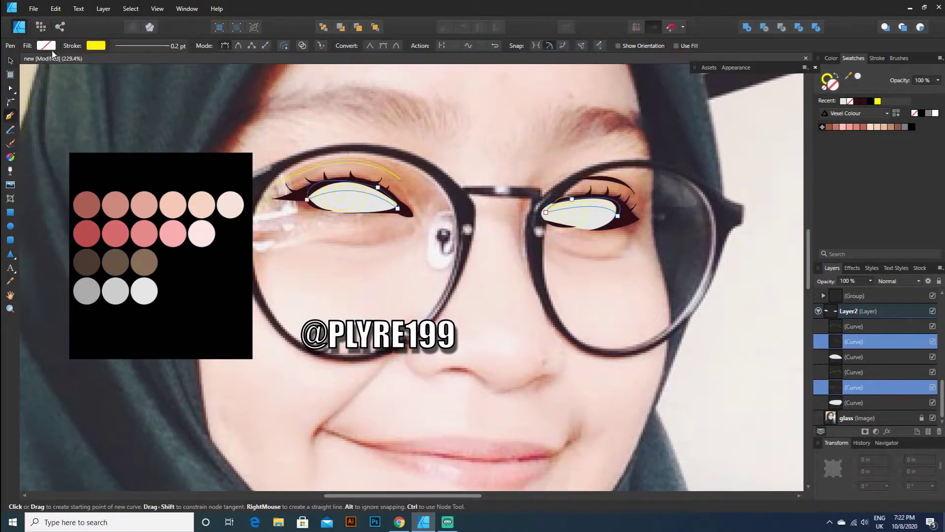
left_click(47, 46)
left_click_drag(139, 64, 115, 291)
left_click(147, 64)
left_click(96, 46)
left_click(158, 64)
left_click(46, 45)
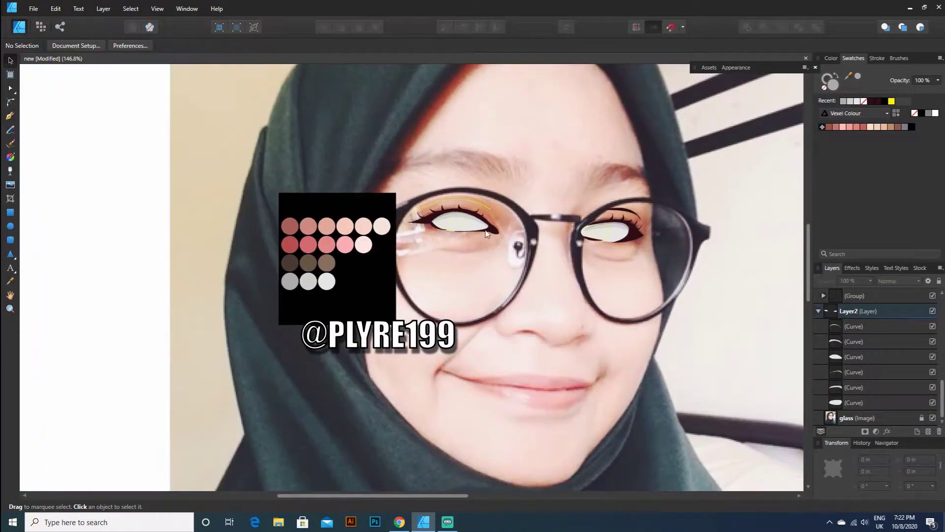
- Collapse Layer2 and lock it
scroll(665, 242, "up", 3)
left_click(818, 311)
left_click(878, 405)
key("ctrl+l")
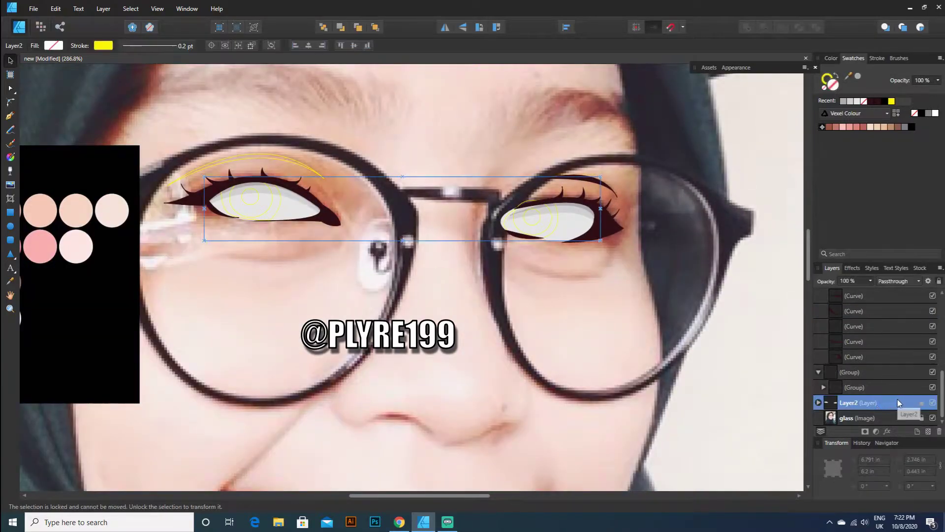
left_click(837, 388)
left_click(823, 388)
left_click(823, 296)
left_click_drag(850, 401, 851, 390)
left_click(824, 402)
scroll(836, 401, "down", 2)
left_click_drag(856, 312, 860, 410)
left_click(859, 312)
left_click(858, 387, "shift")
right_click(858, 347)
left_click(842, 238)
left_click(55, 8)
left_click(64, 20)
left_click(55, 9)
left_click(64, 20)
left_click(55, 8)
left_click(71, 21)
- Colour the fill and stroke of both eyes' outer iris curves in the inner group with dark brown from the palette image
left_click(829, 402)
scroll(832, 403, "down", 3)
left_click(858, 387)
left_click(856, 344, "ctrl")
left_click(7, 113)
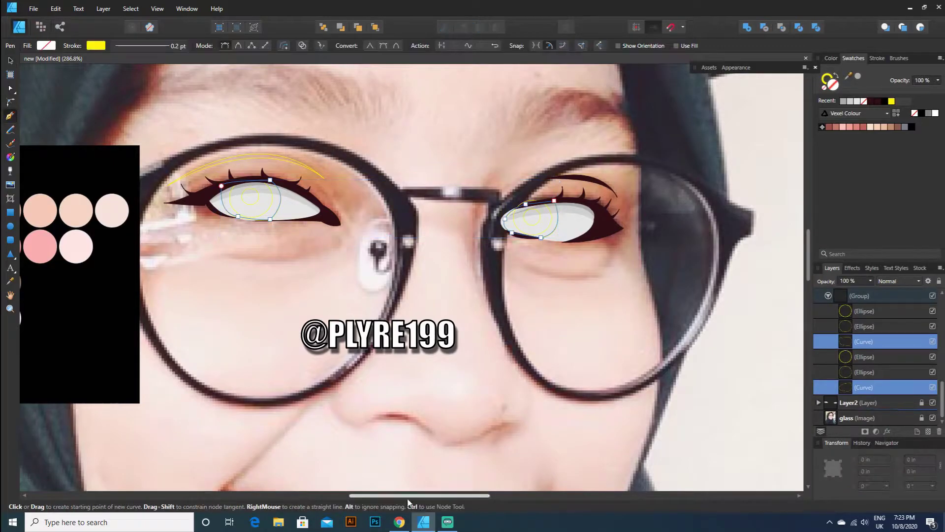
left_click_drag(409, 496, 376, 490)
left_click(91, 48)
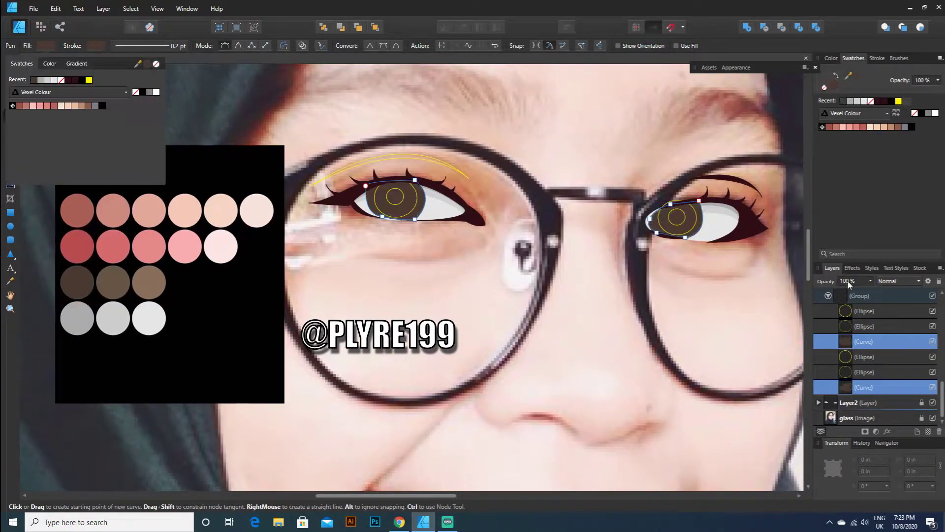
- Recolour the fill and stroke of all eyeliner, lash and eyelid crease curves in Layer1 with dark brown
left_click(865, 387)
left_click(860, 298, "shift")
scroll(860, 315, "up", 3)
left_click(855, 342, "shift")
scroll(853, 340, "up", 3)
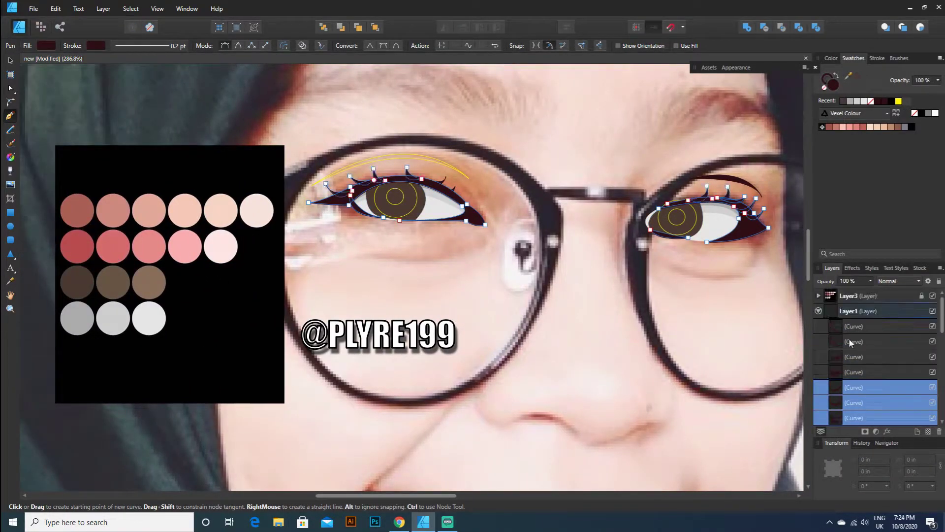
left_click(849, 327, "shift")
left_click(46, 46)
left_click(158, 64)
left_click(157, 64)
left_click(10, 61)
key("ctrl+d")
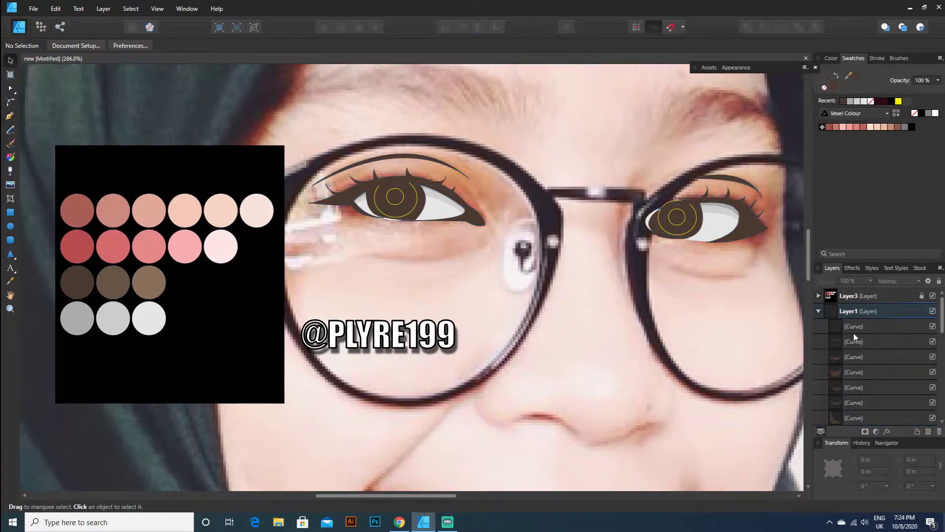
- Collapse Layer1 and fill both eyes' small pupil ellipses in the iris group with dark brown
left_click(818, 311)
left_click(859, 330)
scroll(857, 334, "down", 1)
left_click(857, 328)
left_click(859, 373, "ctrl")
key("p")
left_click(48, 46)
left_click(39, 81)
left_click(9, 61)
key("ctrl+d")
- Fill the middle iris ellipse of both eyes with grey
left_click(865, 342)
left_click(865, 387, "shift")
left_click(47, 46)
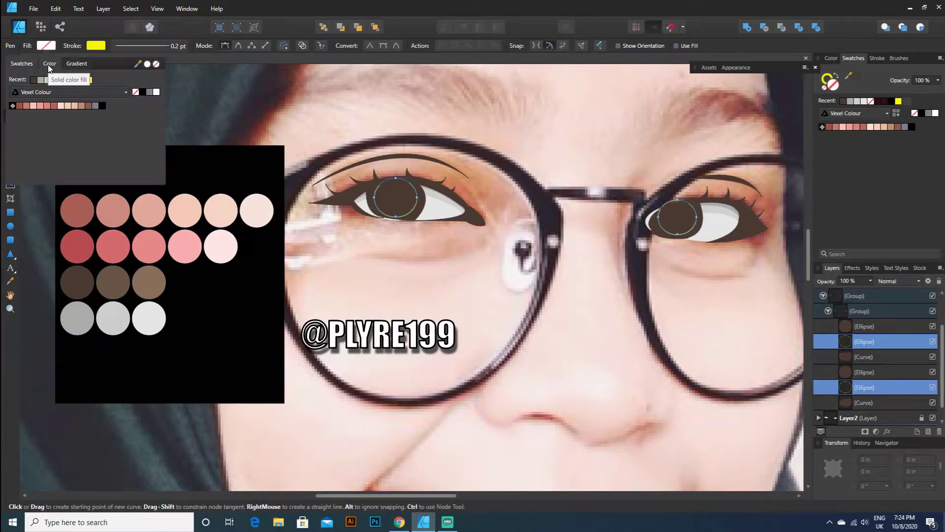
left_click(34, 74)
key("ctrl+d")
scroll(666, 267, "down", 4)
scroll(664, 244, "up", 3)
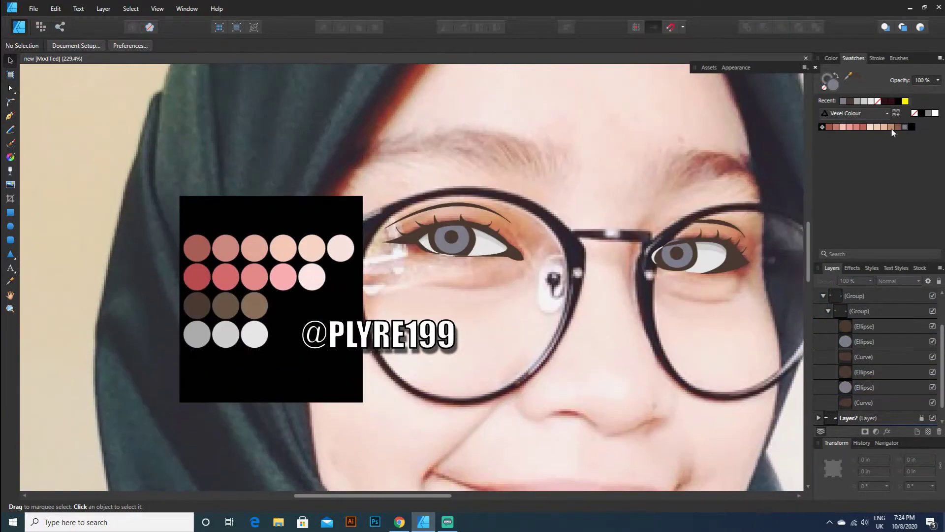
- Nest the right-hand eye's grey iris ellipse inside its outer iris curve so that it is clipped by the curve
left_click_drag(419, 496, 444, 496)
left_click(867, 345)
scroll(868, 352, "down", 1)
left_click_drag(865, 372, 861, 393)
left_click(236, 28)
left_click(833, 387)
- Try a linear transparency fade on the right-hand eye's grey iris ellipse, clipped inside its outer iris curve
left_click(869, 402)
key("y")
left_click_drag(579, 279, 575, 238)
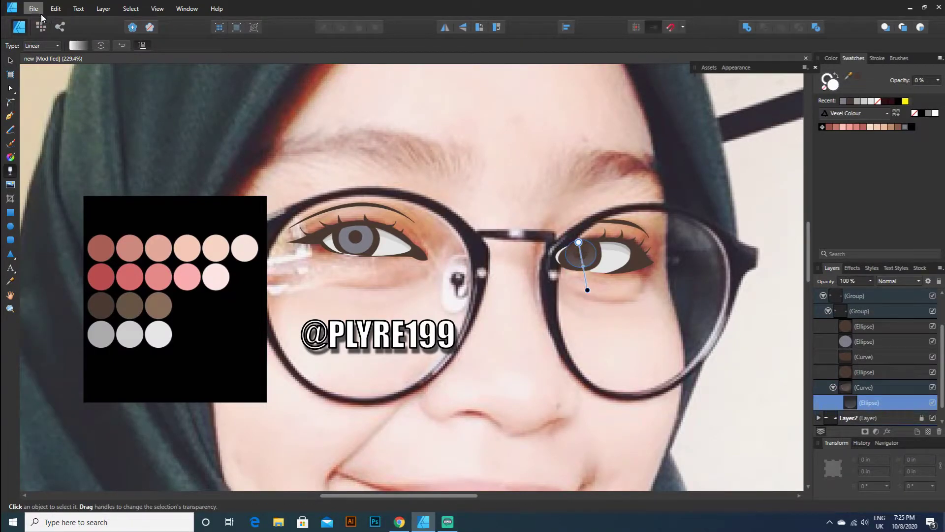
key("v")
key("ctrl+d")
left_click(10, 170)
left_click(583, 258)
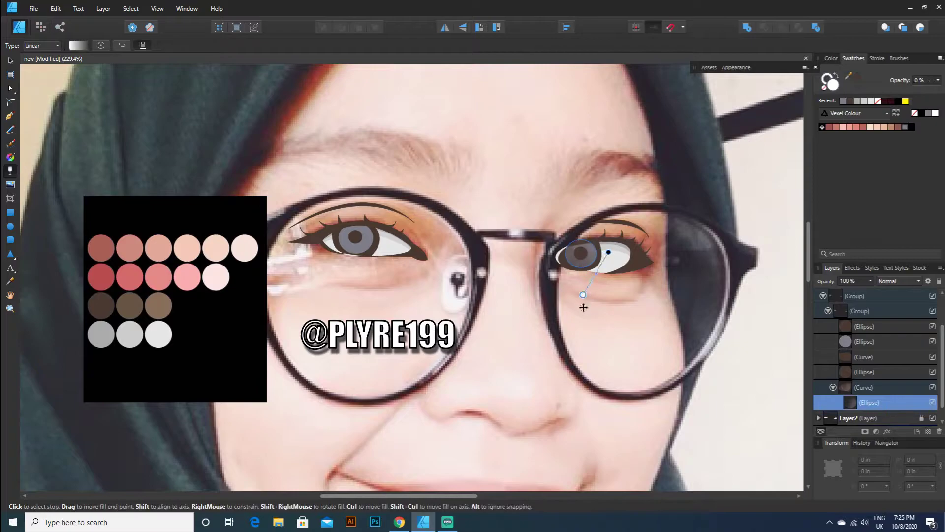
left_click_drag(547, 158, 600, 426)
right_click(475, 250)
left_click(647, 283)
left_click(583, 255)
left_click(707, 270)
- Recolour both eyes' grey iris ellipses with a lighter grey (H 240, L 70) and match their stroke to the fill
left_click(867, 402)
right_click(624, 380)
left_click(612, 356)
left_click(867, 402)
left_click(857, 342, "ctrl")
left_click(9, 118)
left_click(46, 46)
left_click_drag(93, 139, 92, 139)
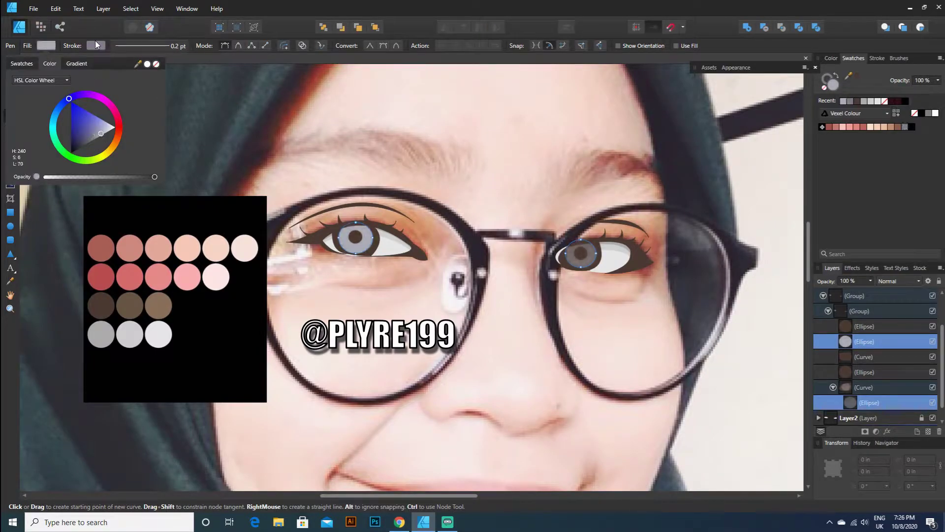
left_click(95, 48)
left_click_drag(148, 64, 49, 45)
left_click(163, 65)
- Apply a linear transparency to the light grey iris ellipse of each eye, fading out toward the upper eyelid
left_click(605, 317)
left_click(869, 403)
left_click(10, 171)
left_click_drag(627, 378, 605, 257)
left_click_drag(603, 315, 572, 237)
left_click(357, 246)
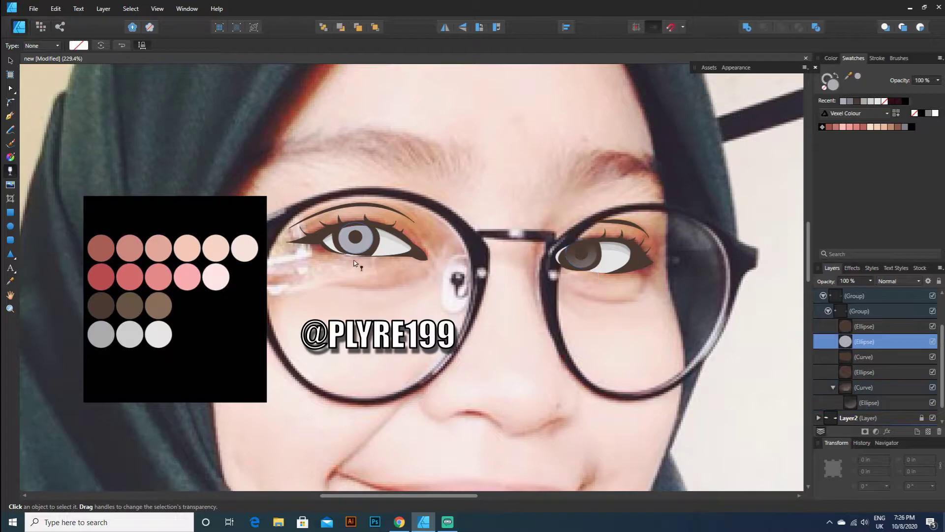
left_click_drag(351, 229, 354, 260)
left_click(11, 61)
left_click(517, 180)
- Redraw the linear transparency on the right-hand eye's grey iris ellipse so it fades out toward the upper eyelid
scroll(517, 180, "down", 3)
scroll(518, 181, "up", 5)
left_click(870, 402)
left_click(10, 171)
left_click_drag(634, 369, 608, 274)
left_click_drag(613, 319, 601, 280)
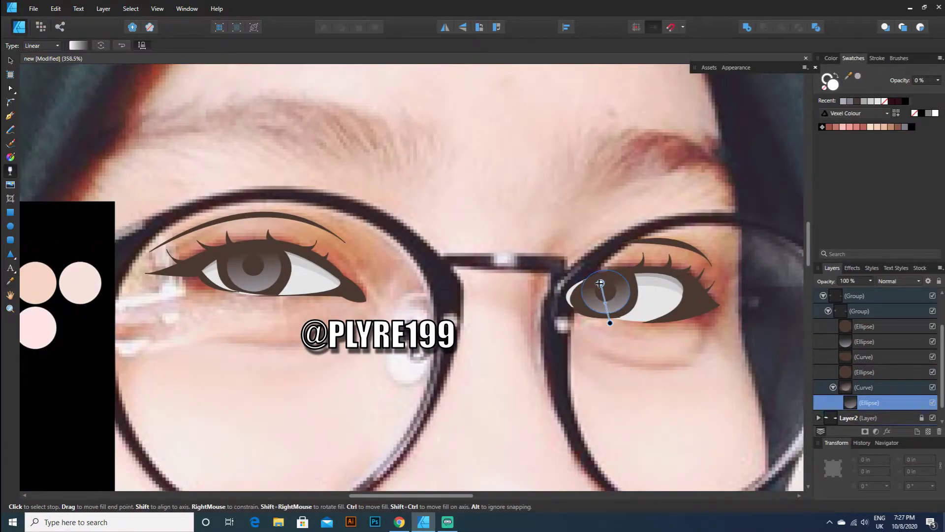
- Collapse and lock the iris group above Layer2, and briefly toggle the visibility of the glass photo
left_click(10, 60)
left_click(487, 186)
scroll(487, 197, "down", 6)
left_click(828, 311)
left_click(867, 342)
left_click(818, 327)
left_click(884, 327)
left_click(939, 280)
left_click(759, 307)
left_click(933, 356)
left_click(933, 357)
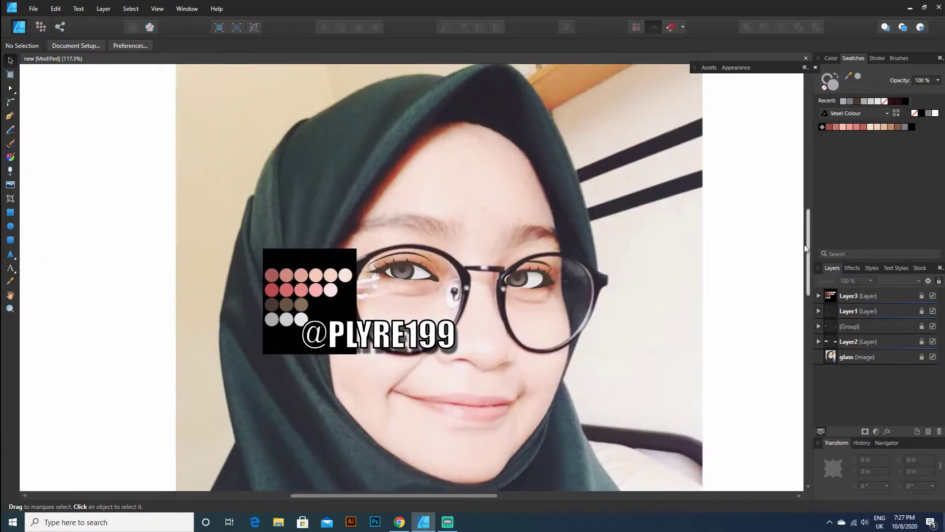
- Add a new layer above Layer1 and set up the Pen tool with a yellow stroke and no fill
left_click(917, 431)
scroll(450, 481, "up", 1)
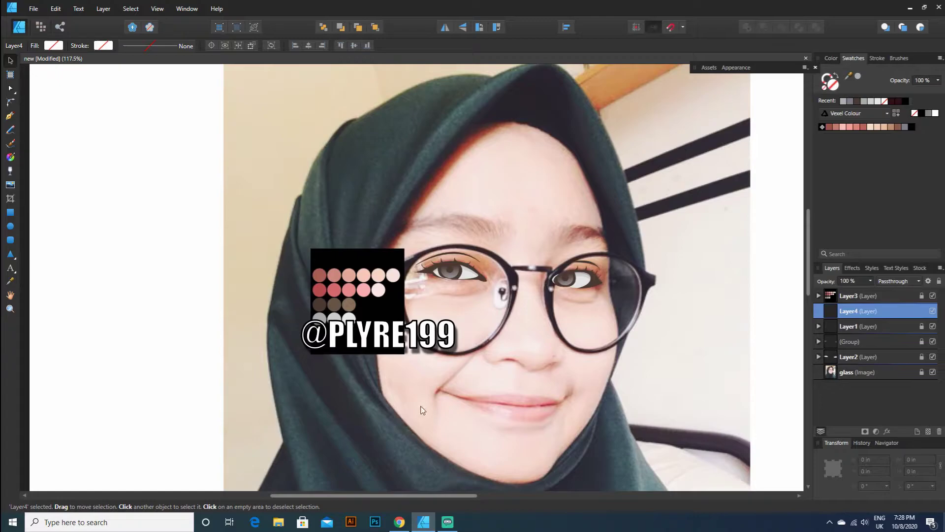
left_click(101, 46)
left_click(10, 115)
- Trace the hinge corner and the lower outer edge of the right-hand lens frame with the Pen tool
scroll(751, 312, "up", 5)
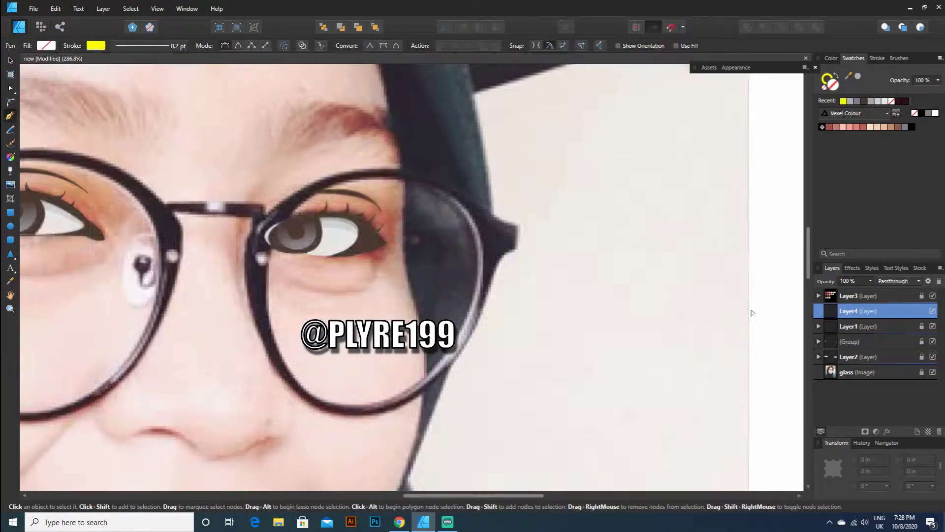
left_click(517, 231)
left_click(508, 252)
left_click(494, 276)
scroll(460, 281, "down", 3)
left_click_drag(465, 270, 450, 288)
left_click(465, 270, "alt")
left_click_drag(377, 340, 341, 345)
left_click(377, 340, "alt")
left_click_drag(477, 496, 440, 496)
- Continue the outer frame path up the nose side of the right-hand lens and over its top to the hinge
left_click_drag(438, 302, 401, 248)
left_click(437, 302, "alt")
left_click_drag(403, 189, 397, 110)
left_click(404, 189, "alt")
left_click_drag(450, 121, 494, 97)
left_click(450, 121, "alt")
scroll(456, 126, "up", 3)
left_click_drag(577, 187, 673, 258)
left_click(578, 187, "alt")
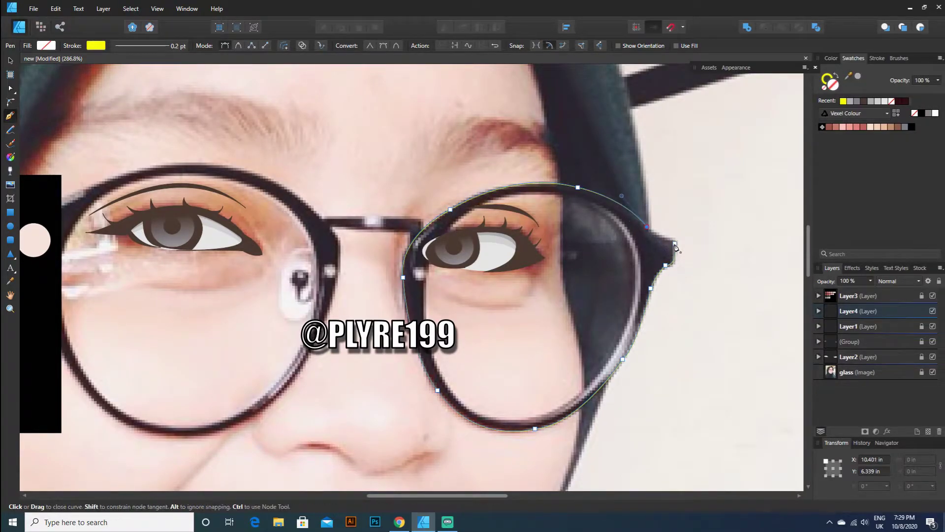
- Trace the inner edge of the right-hand lens frame around the lens opening and complete the path at the hinge
left_click(609, 207)
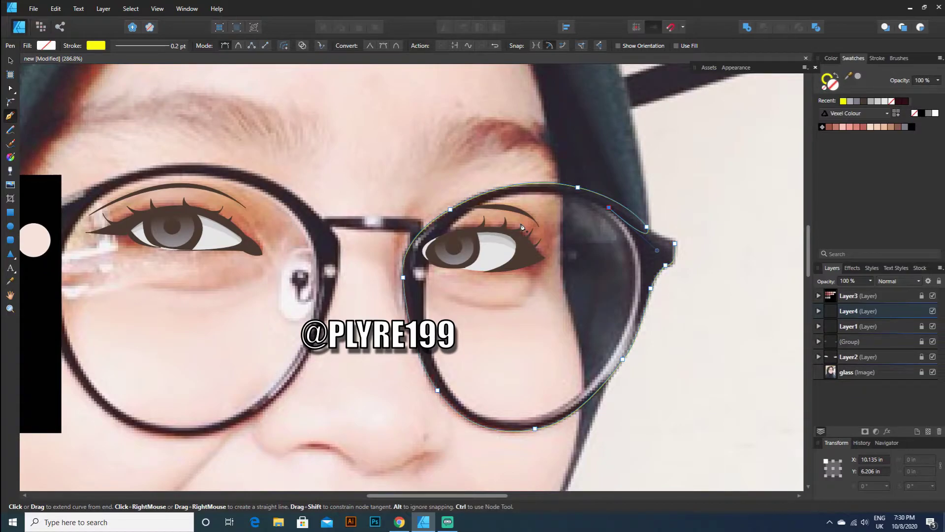
left_click(449, 230)
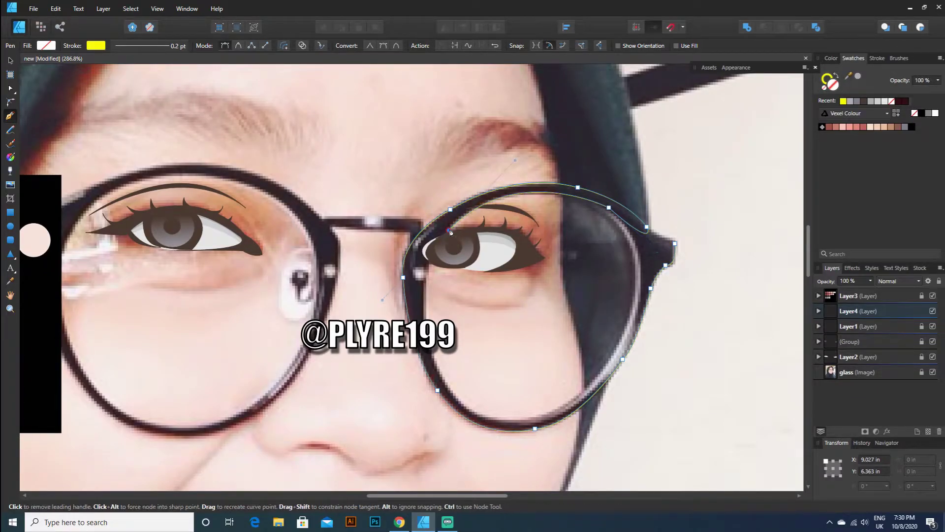
left_click_drag(508, 421, 555, 421)
left_click(588, 387)
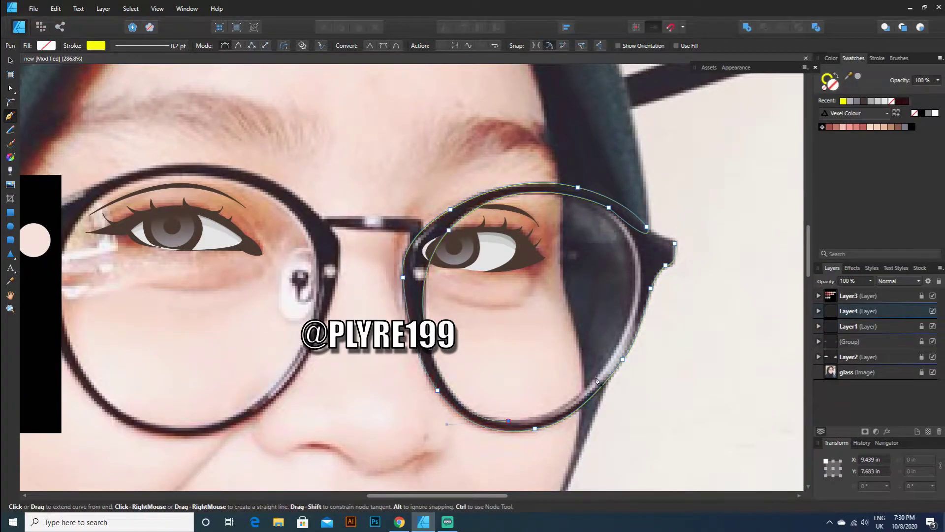
left_click(635, 299)
left_click_drag(609, 208, 582, 183)
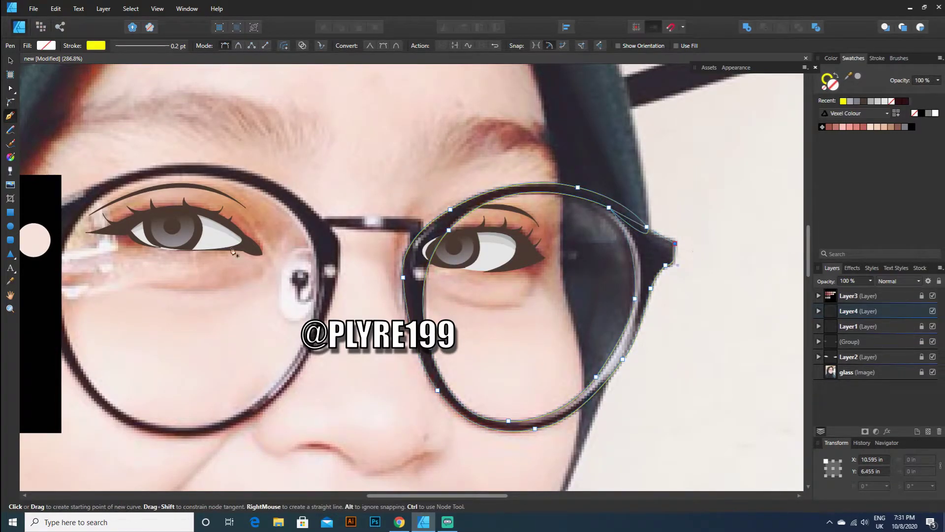
- Colour the right-hand lens frame's fill and stroke dark brown and check the shape with the glass photo hidden
key("v")
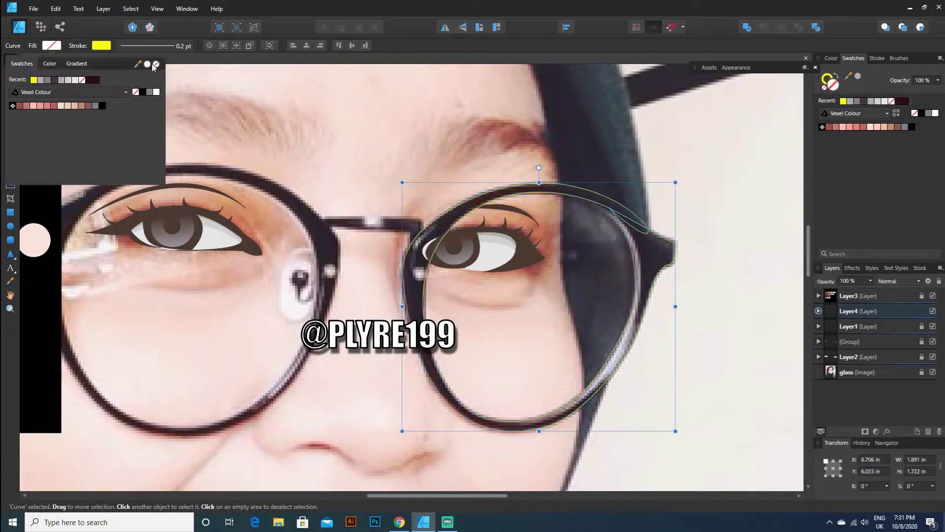
left_click(932, 372)
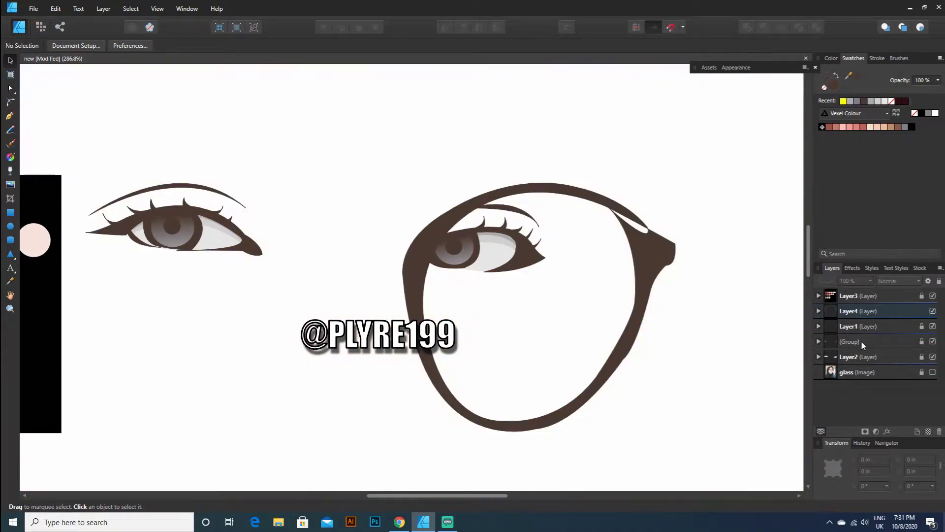
scroll(558, 293, "down", 2)
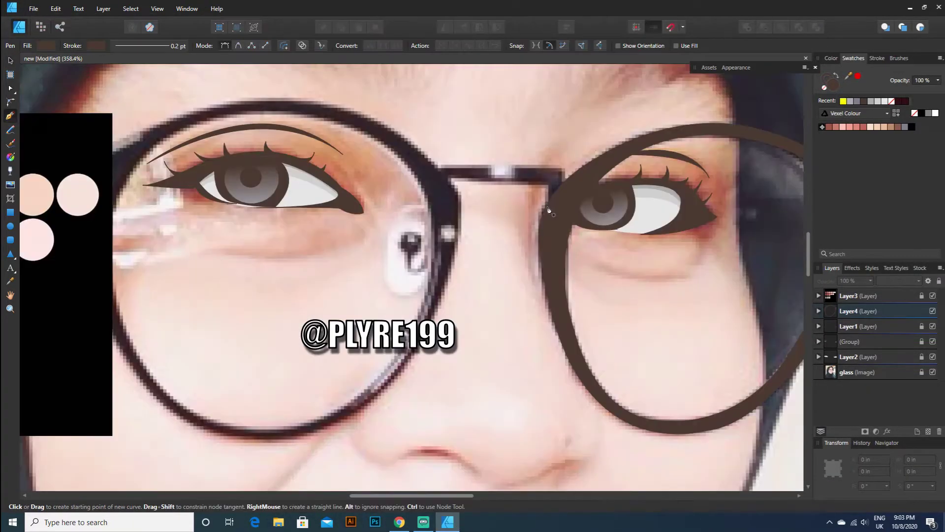
- Trace the underside of the glasses' bridge from the right-hand frame and start down the left-hand lens's nose side
left_click(550, 208)
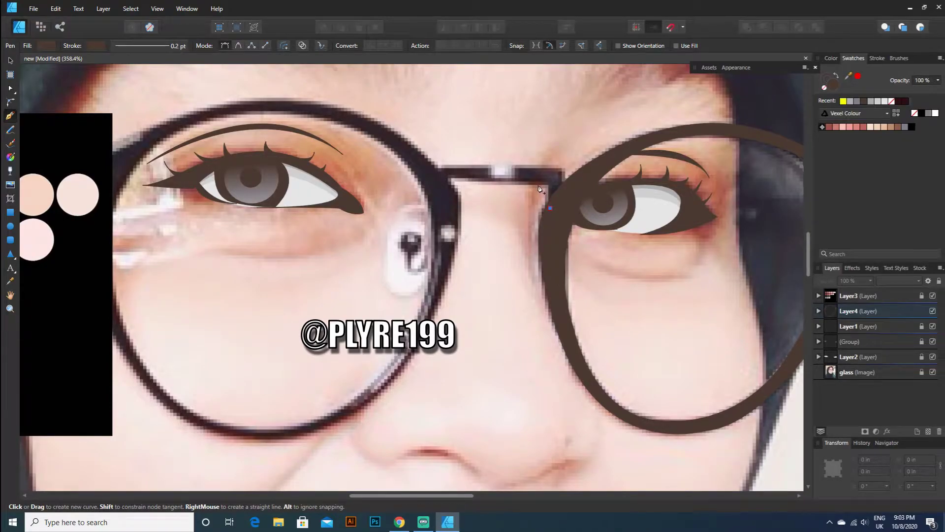
left_click_drag(529, 185, 493, 182)
left_click_drag(496, 186, 496, 185)
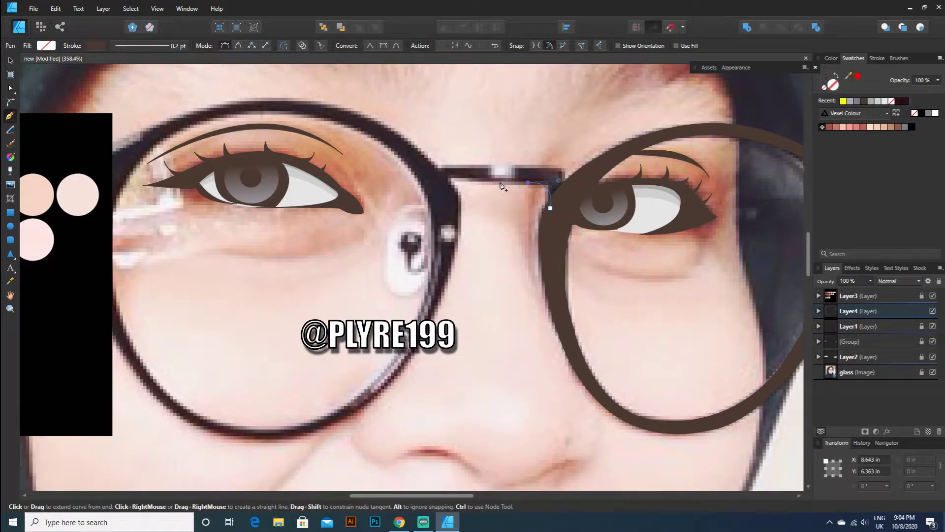
left_click(446, 178)
left_click_drag(461, 226, 453, 259)
scroll(460, 238, "down", 2)
scroll(444, 250, "down", 7)
scroll(445, 246, "up", 1)
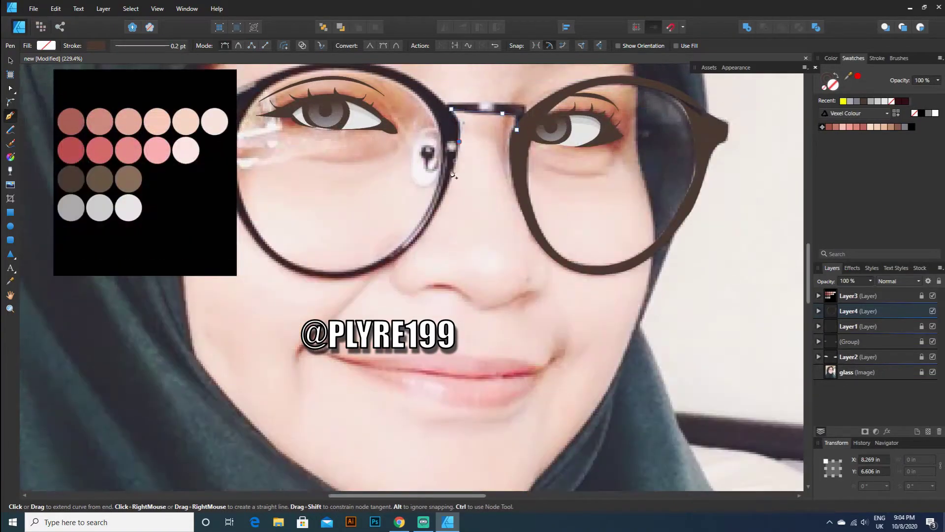
- Hide the palette in Layer3 and trace the lower outer edge of the left-hand lens frame up toward its hinge
left_click(932, 296)
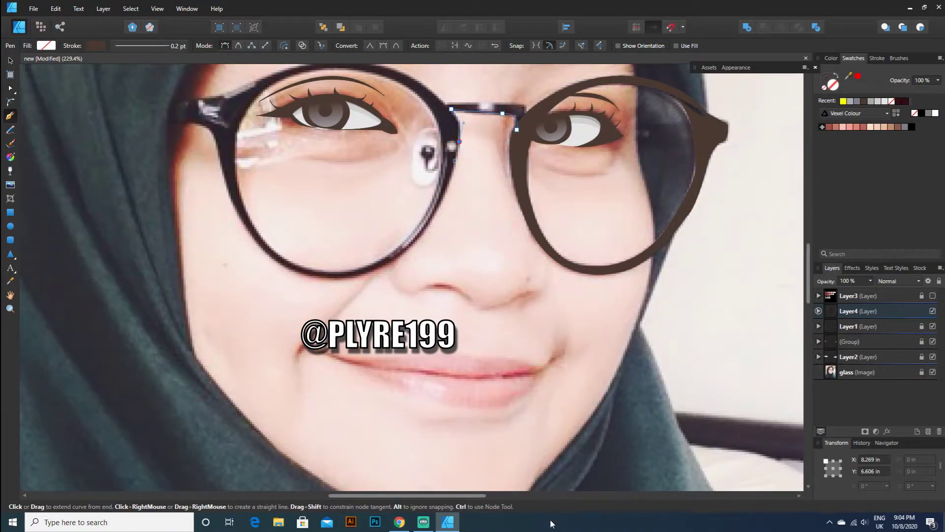
scroll(458, 507, "down", 3)
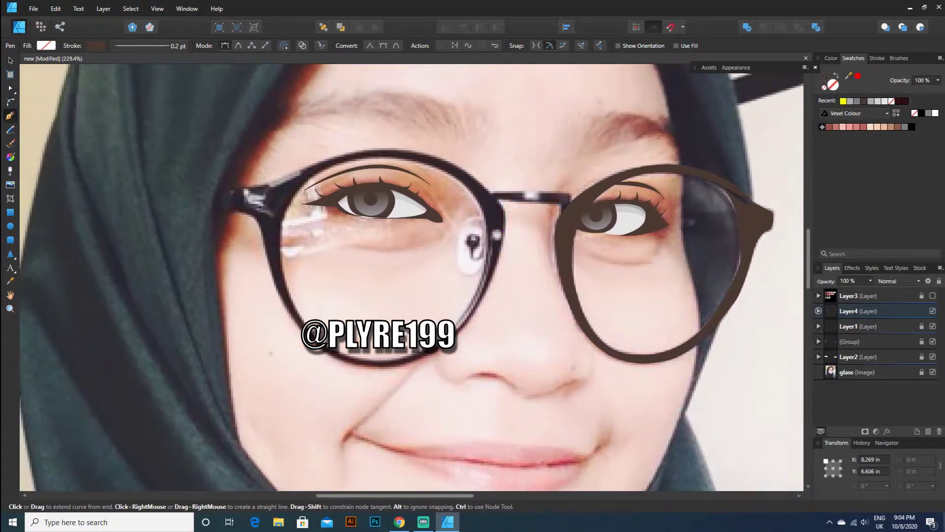
scroll(418, 319, "up", 4)
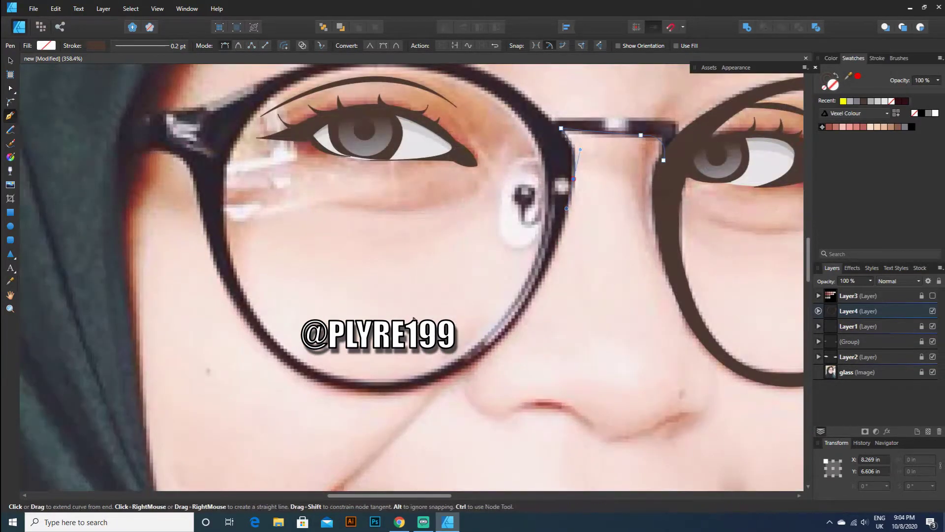
scroll(418, 319, "up", 1)
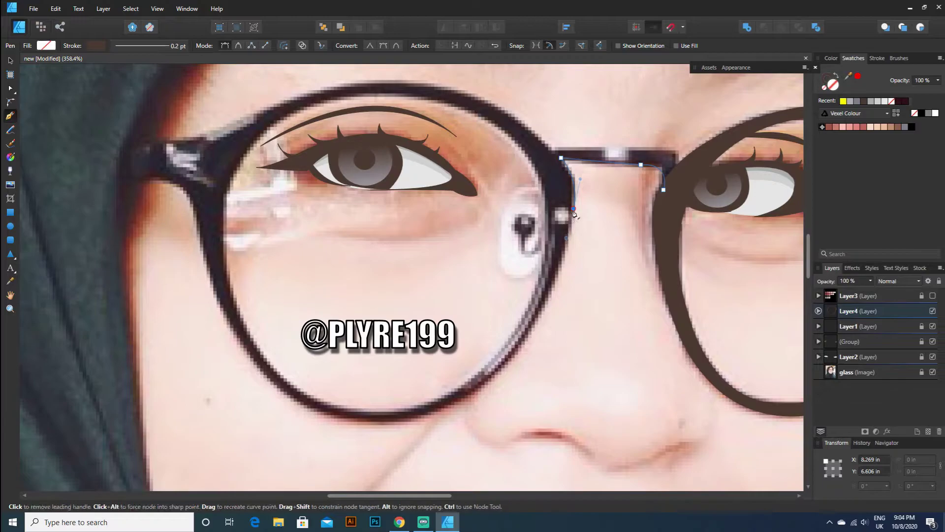
left_click_drag(448, 406, 352, 436)
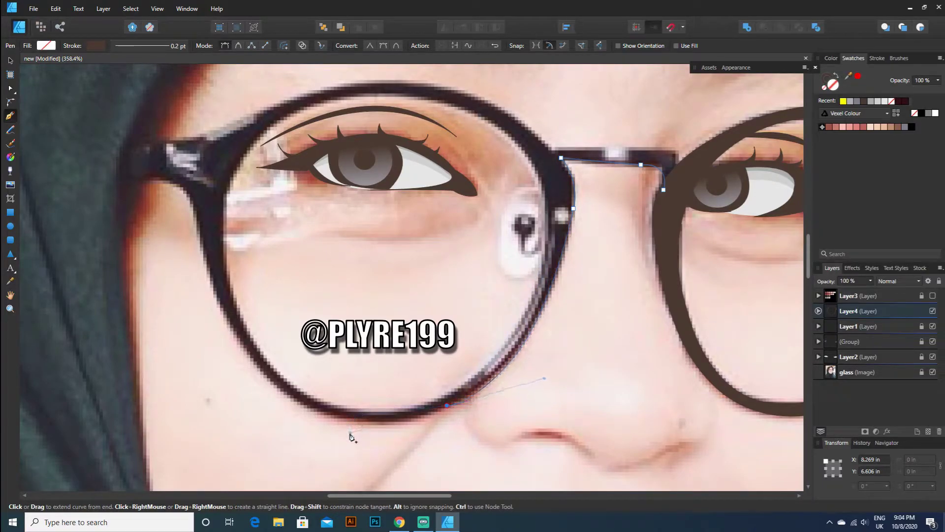
left_click(446, 405, "alt")
left_click_drag(285, 395, 212, 337)
left_click(285, 392)
left_click_drag(199, 235, 191, 151)
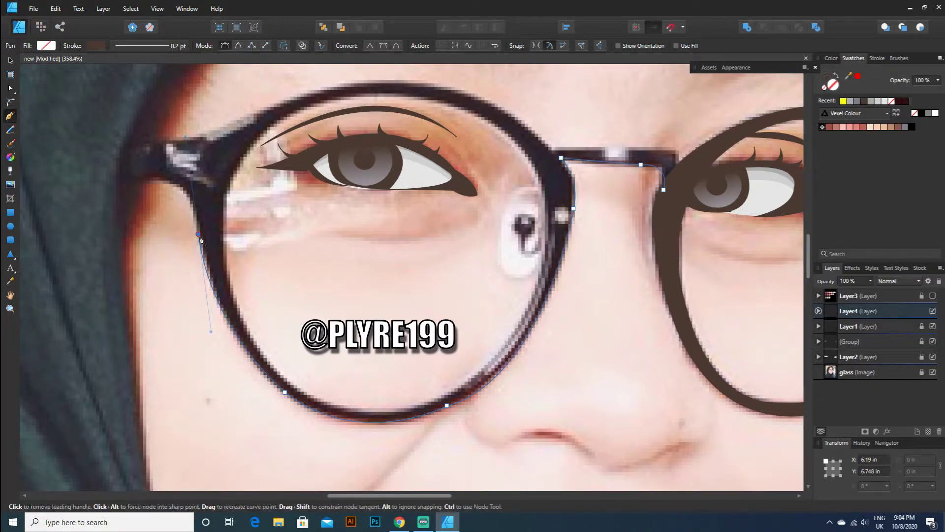
- Trace the left-hand temple arm along its underside, around its end and back along its upper edge
left_click_drag(159, 176, 123, 175)
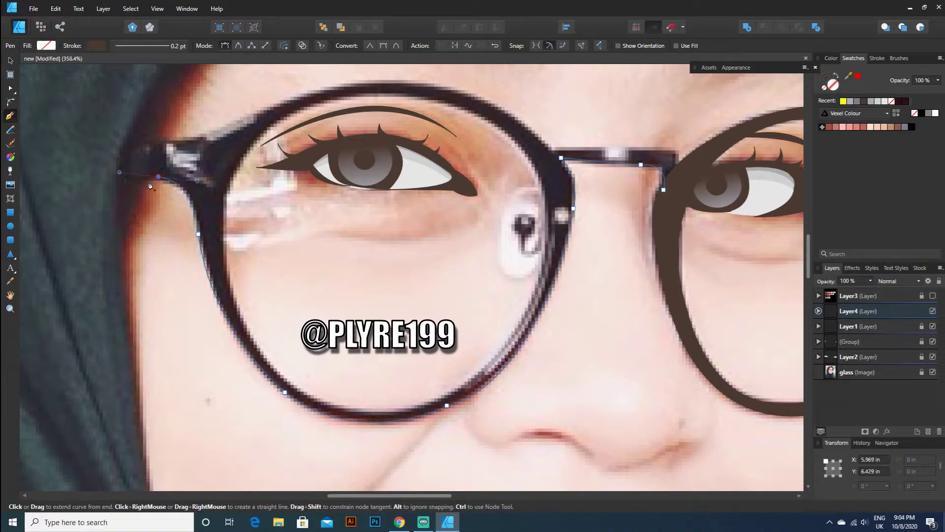
left_click_drag(118, 182, 127, 187)
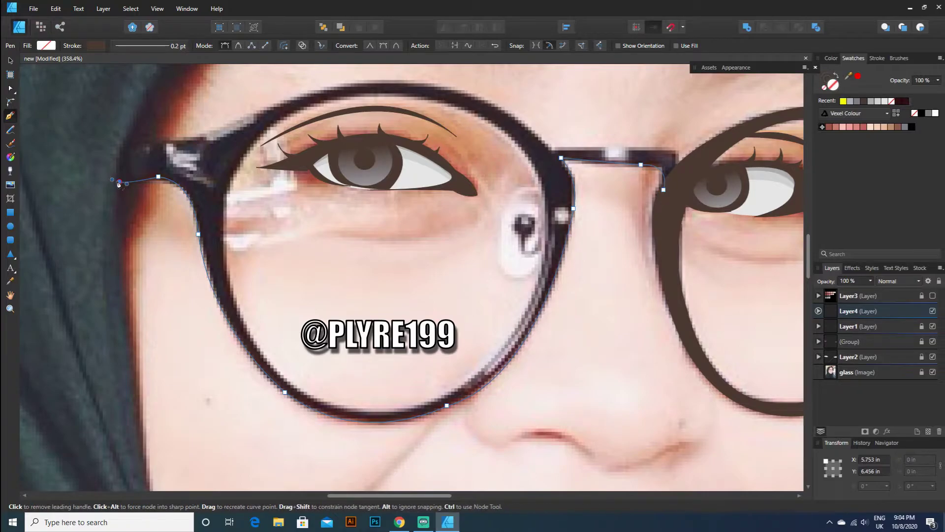
left_click(129, 142)
left_click(211, 132)
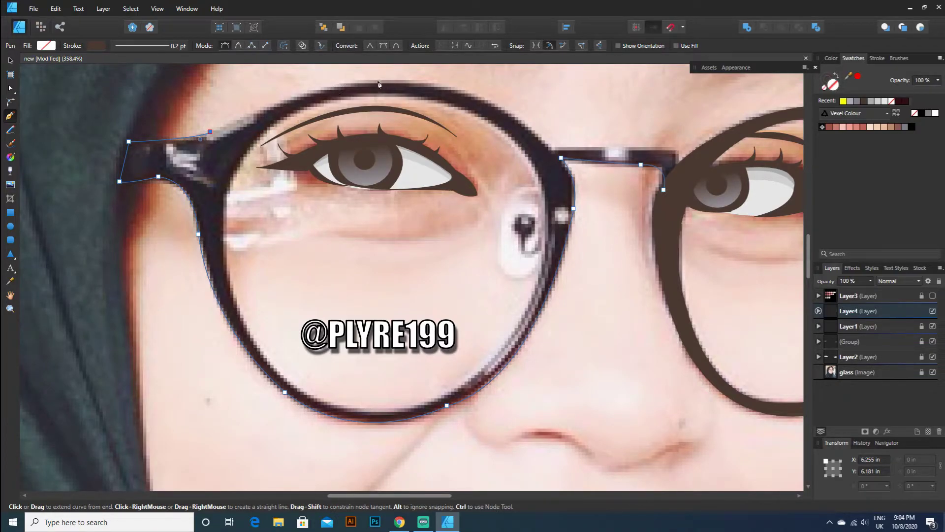
- Trace the left-hand frame's upper outer edge and the top of the bridge, then close the outline at its starting point
left_click_drag(392, 84, 483, 83)
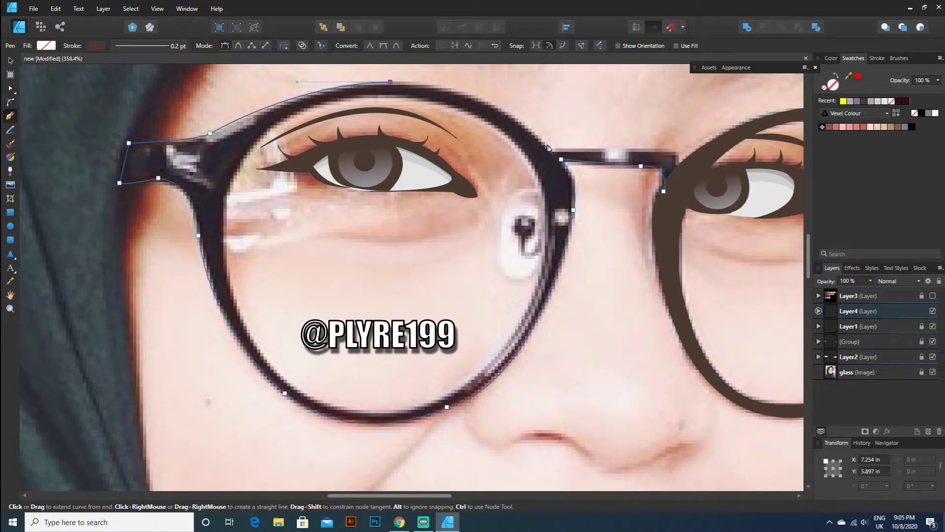
left_click_drag(545, 144, 597, 207)
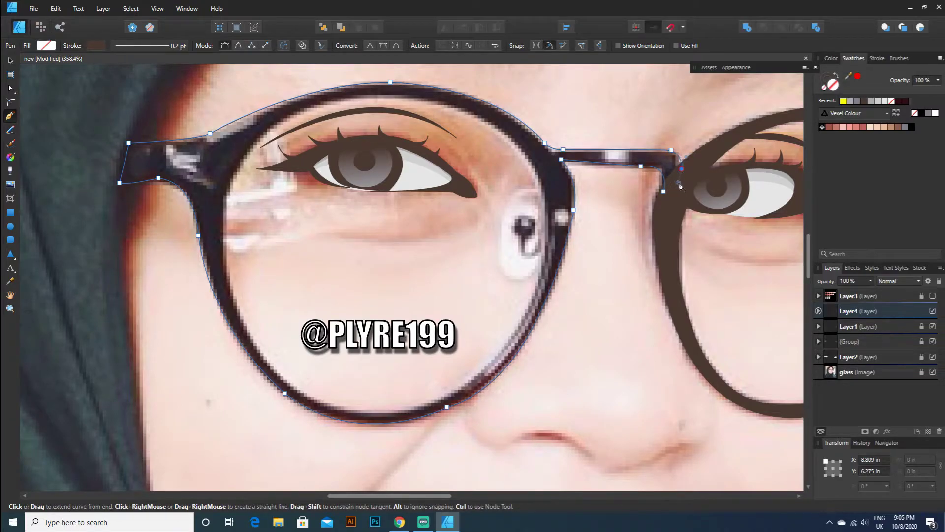
left_click(663, 191)
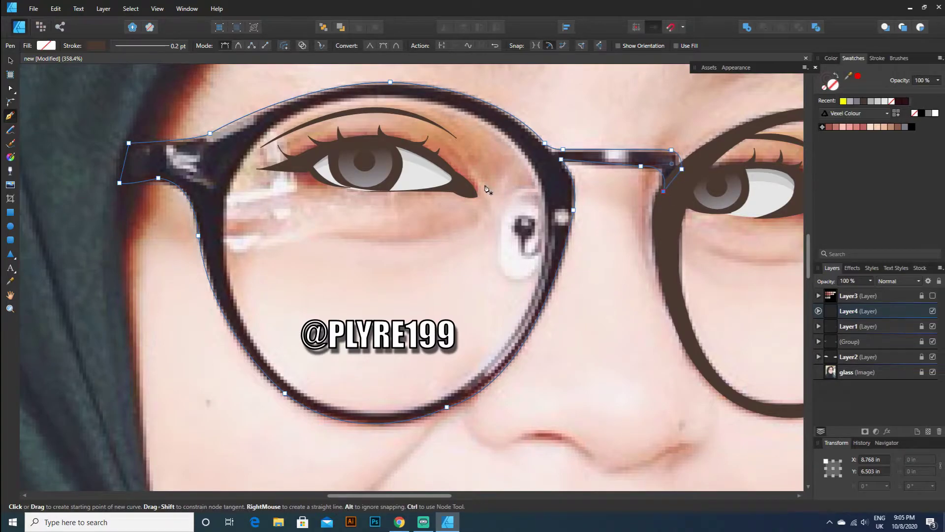
- Fill the left-hand frame and bridge outline with dark brown, and hide Layer4 to expose the photographed frame beneath
left_click(53, 48)
left_click(59, 79)
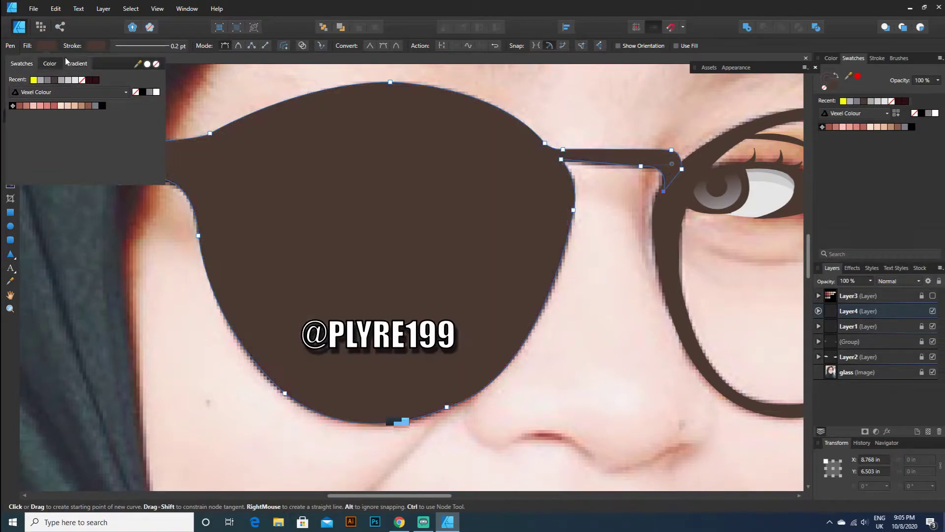
left_click(10, 61)
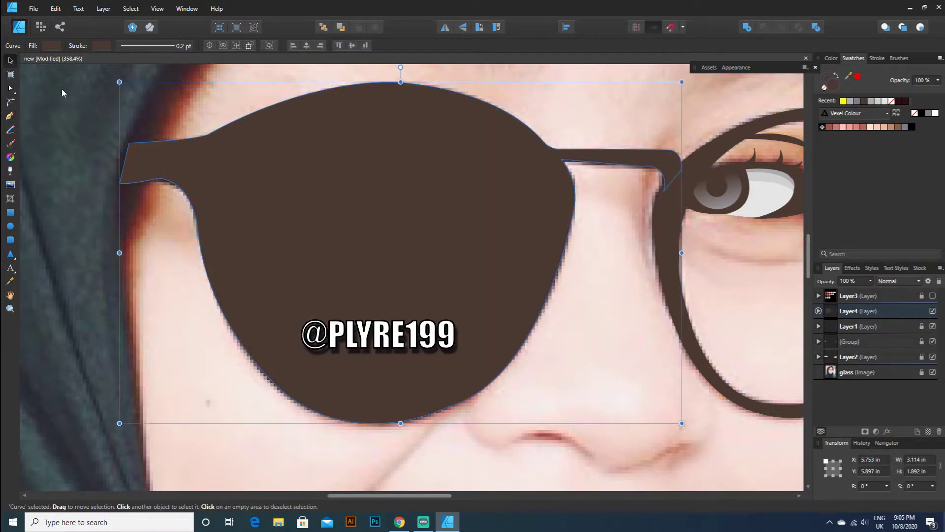
left_click(10, 116)
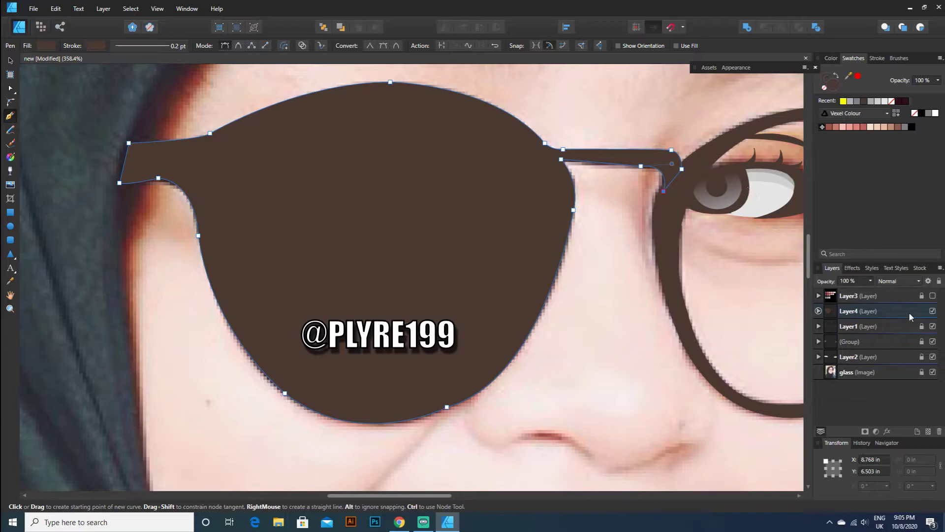
left_click(932, 312)
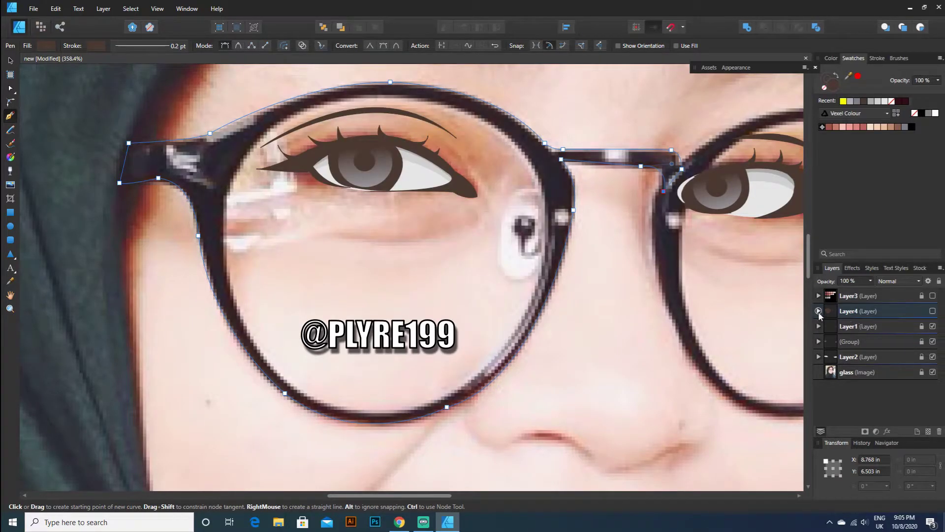
left_click(818, 311)
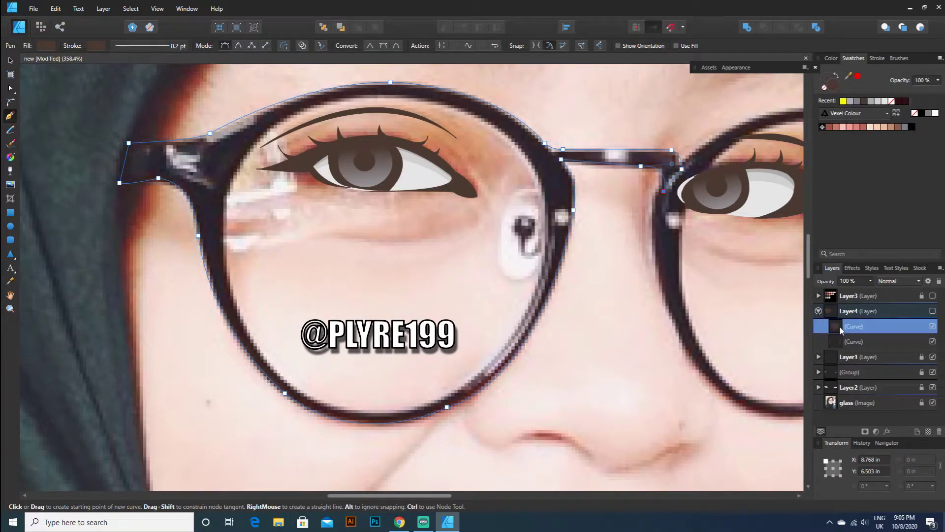
left_click(242, 158)
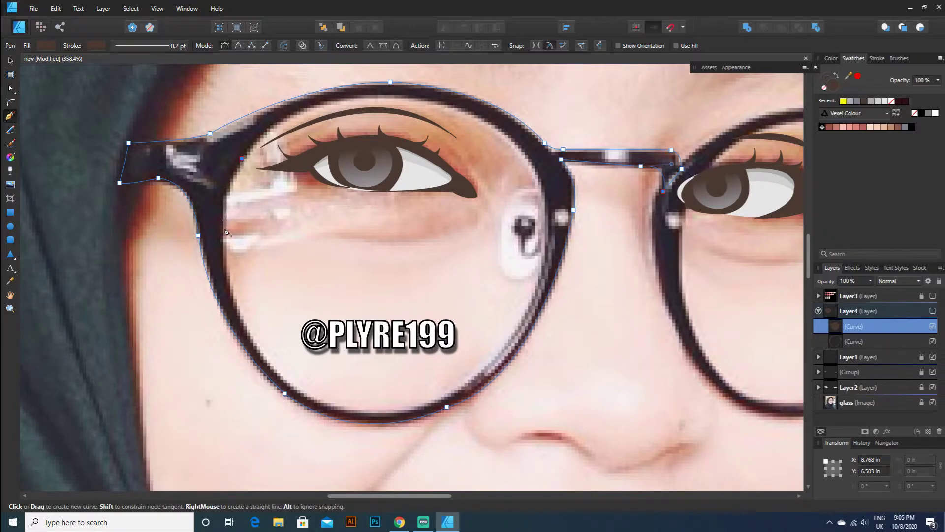
left_click(225, 260)
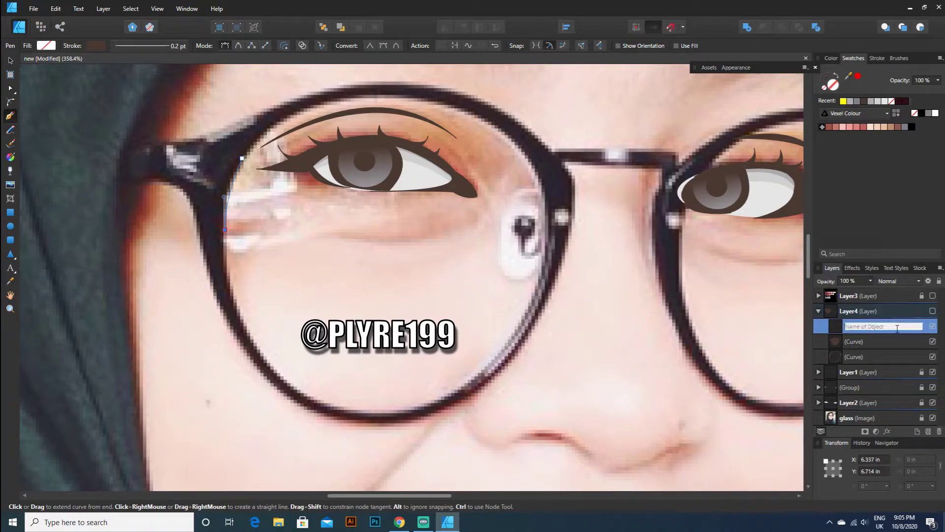
left_click(939, 432)
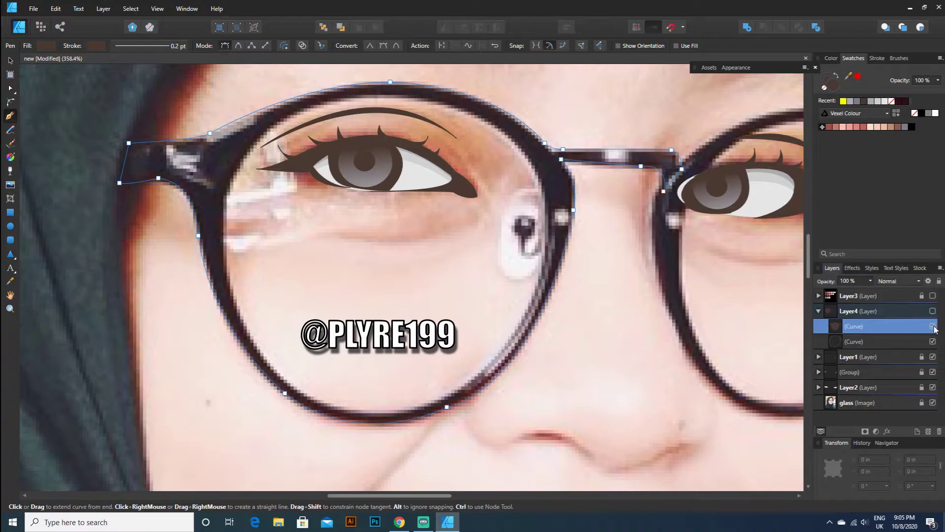
- Erase the lens opening from the left-hand frame through a mask, using the yellow lens shape as a guide, and hide that shape
left_click(46, 46)
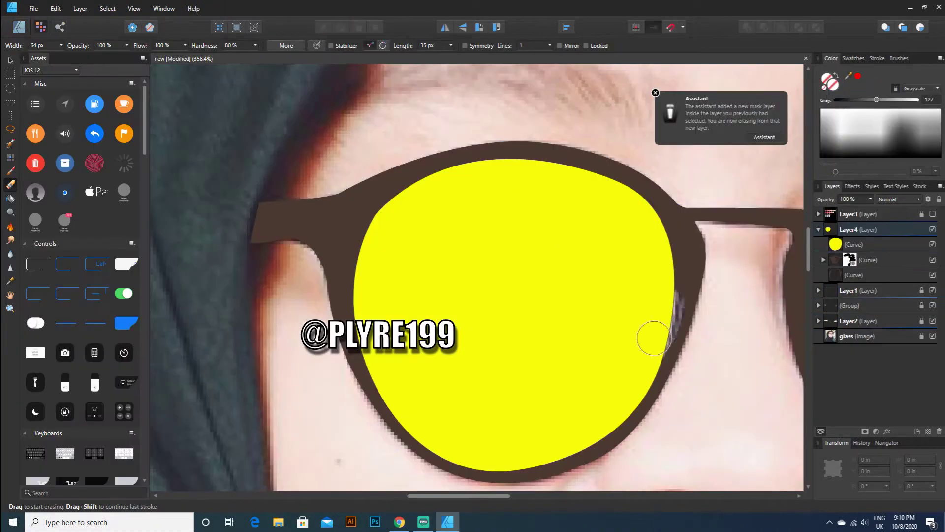
left_click(932, 244)
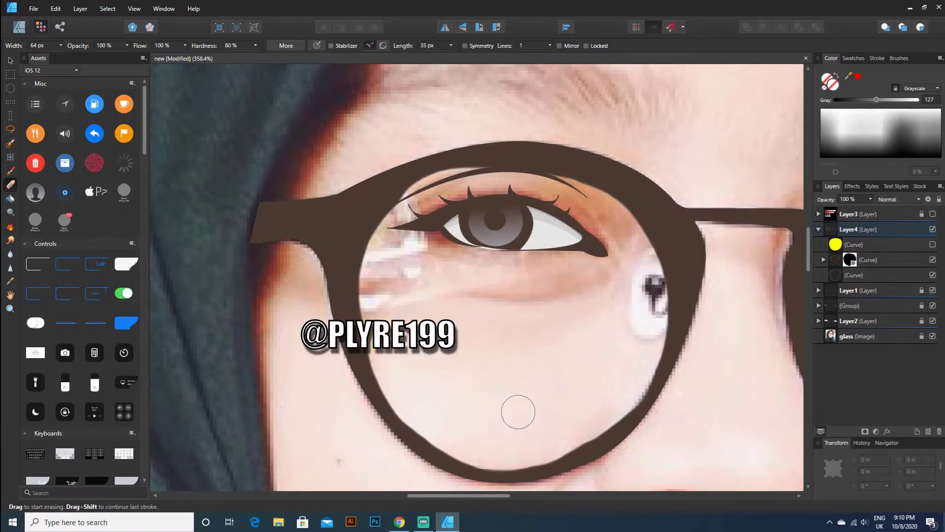
key("ctrl+z")
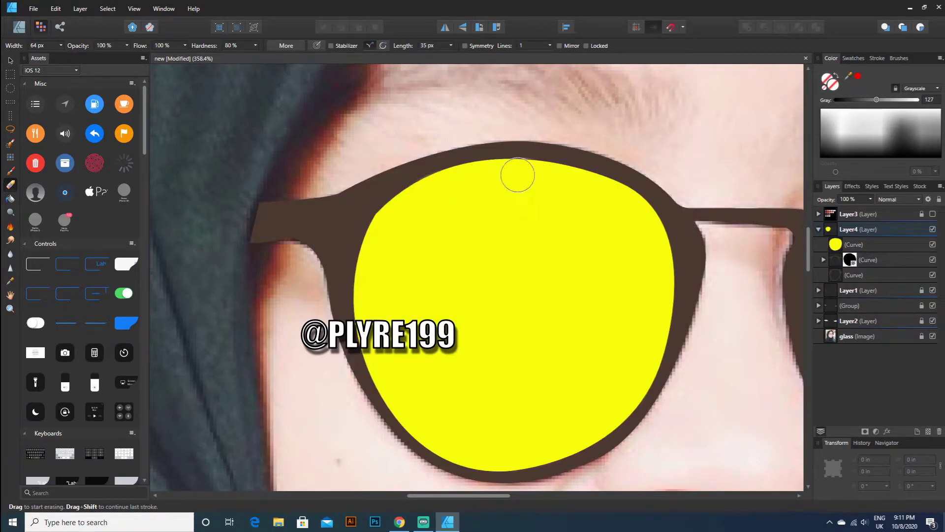
key("ctrl+shift+z")
key("ctrl+z")
key("ctrl+shift+z")
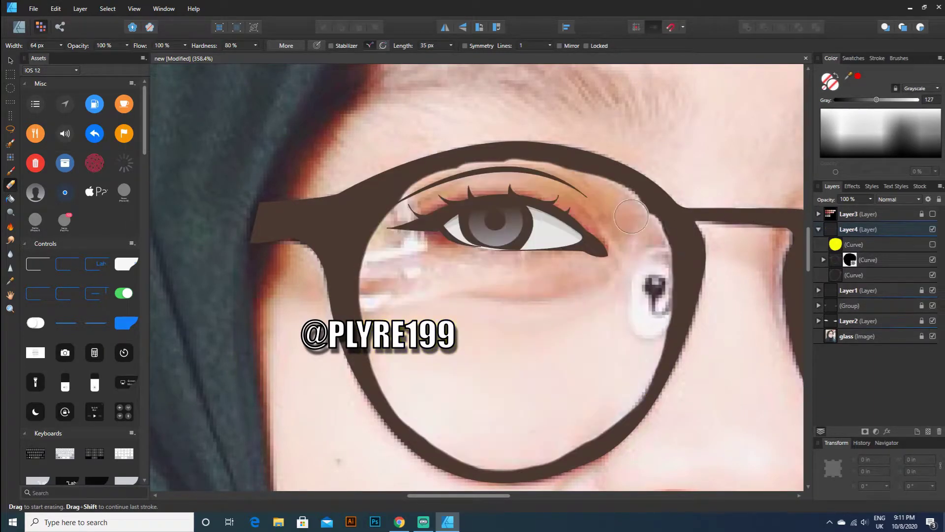
key("ctrl+z")
key("ctrl+shift+z")
key("ctrl+z")
scroll(586, 295, "down", 1)
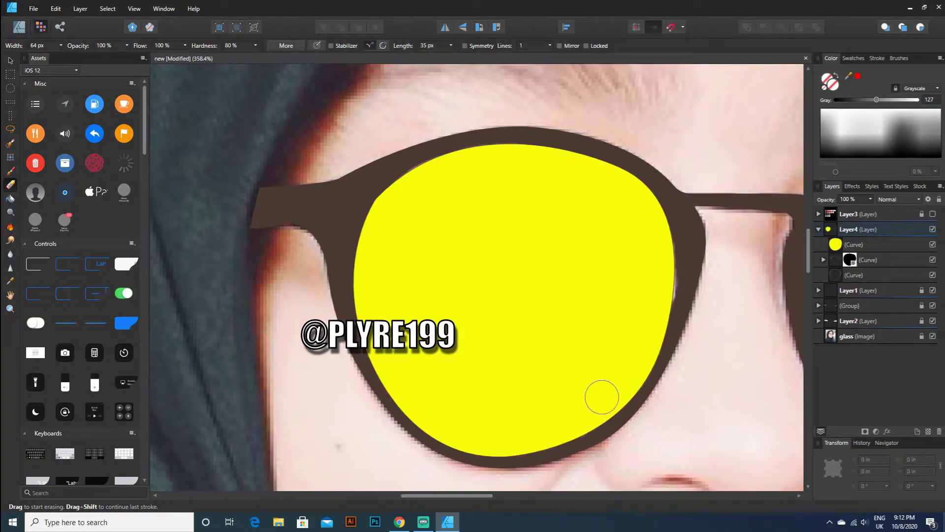
key("ctrl+shift+z")
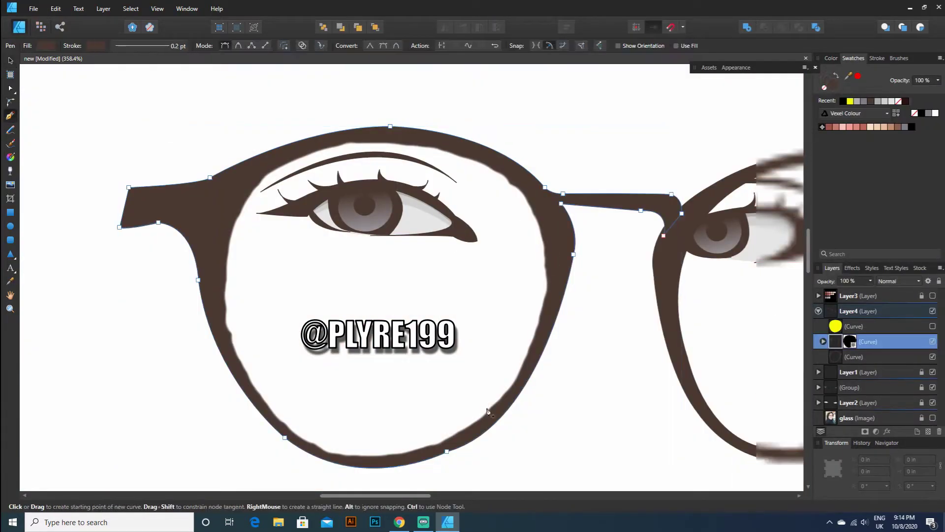
- Trace the left-hand lens opening's inner edge from the top centre down its outer side toward the bottom
left_click(55, 8)
left_click(66, 19)
left_click(380, 142)
left_click_drag(230, 232, 189, 328)
left_click(230, 232, "alt")
left_click_drag(261, 396, 325, 443)
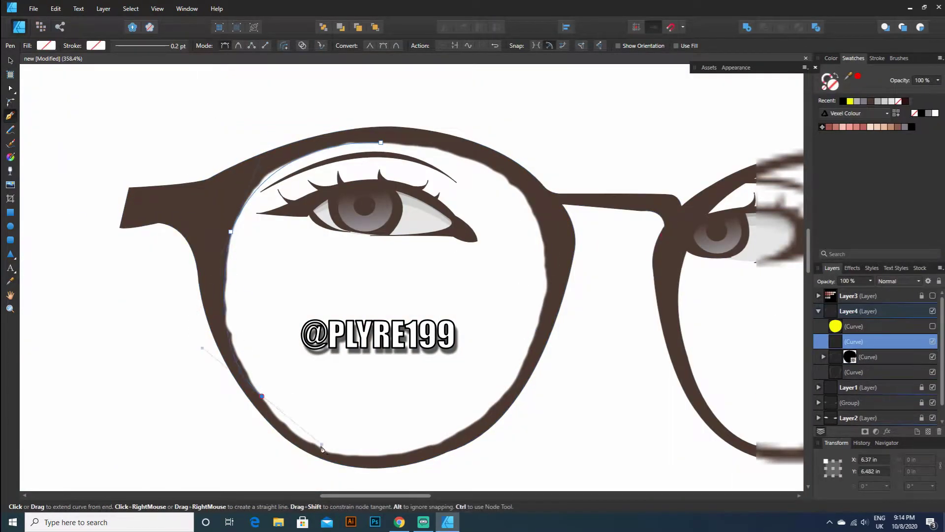
scroll(432, 422, "right", 3)
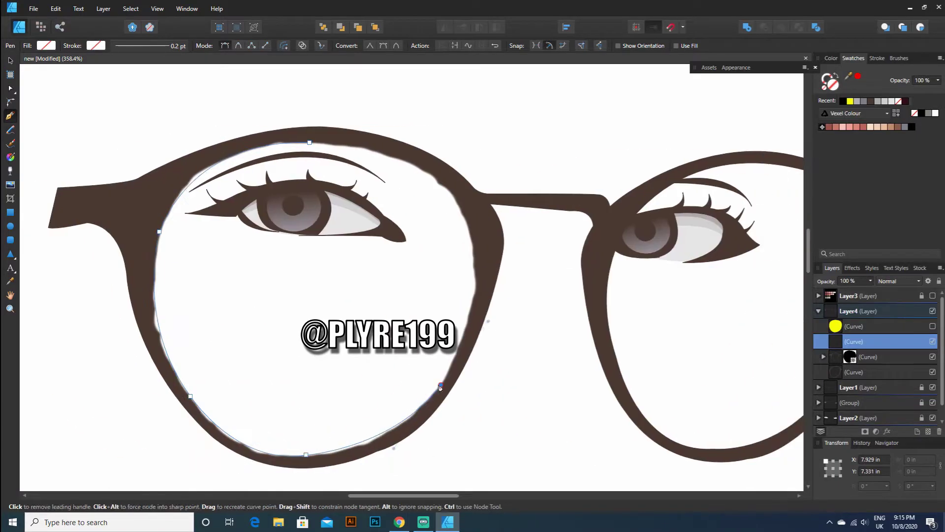
- Trace the nose side of the left-hand lens opening up and back along the top to the starting point
left_click_drag(465, 216, 468, 194)
left_click(474, 249, "alt")
left_click_drag(359, 145, 300, 142)
left_click(359, 146, "alt")
left_click(98, 49)
key("ctrl+z")
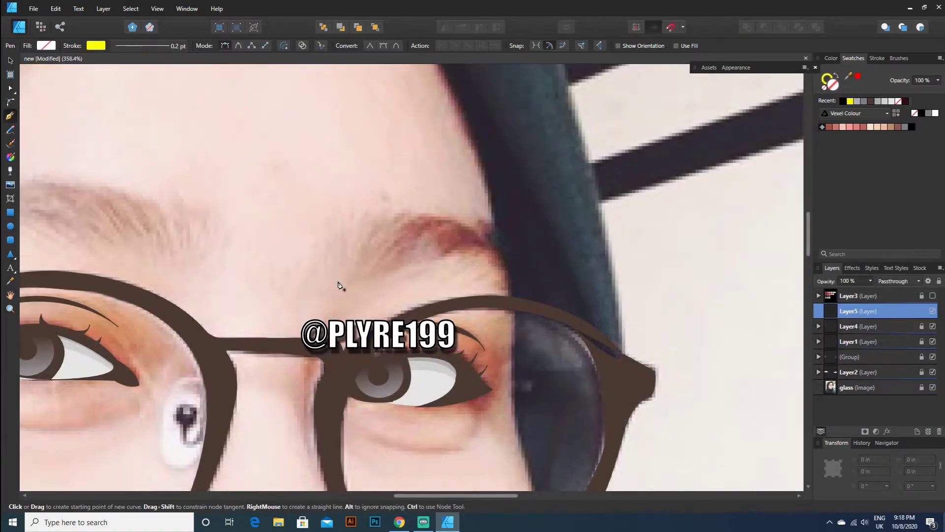
- Trace the right-hand eyebrow on Layer5 with jagged hair tips in a yellow outline, closing it at its inner end
left_click(334, 281)
left_click_drag(329, 251, 336, 241)
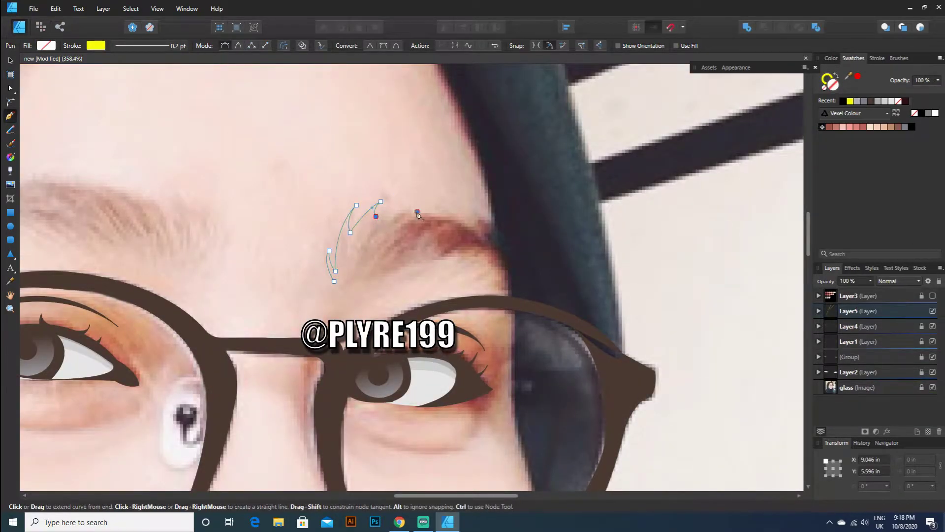
left_click_drag(471, 255, 453, 253)
left_click(453, 254)
left_click(467, 245)
left_click(442, 258)
left_click_drag(334, 281, 297, 280)
- Trace the pointed hair tips at the left-hand eyebrow's inner end and continue along its upper edge
scroll(423, 491, "left", 5)
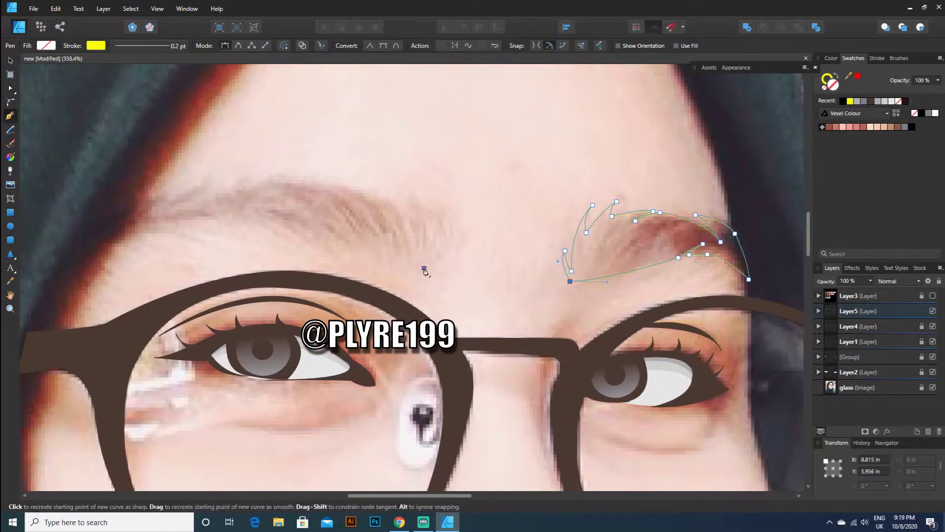
left_click(451, 270)
left_click_drag(464, 246, 465, 237)
left_click_drag(452, 261, 443, 264)
left_click_drag(452, 219, 446, 208)
left_click_drag(451, 239, 444, 247)
left_click_drag(425, 201, 414, 199)
left_click_drag(442, 235, 439, 259)
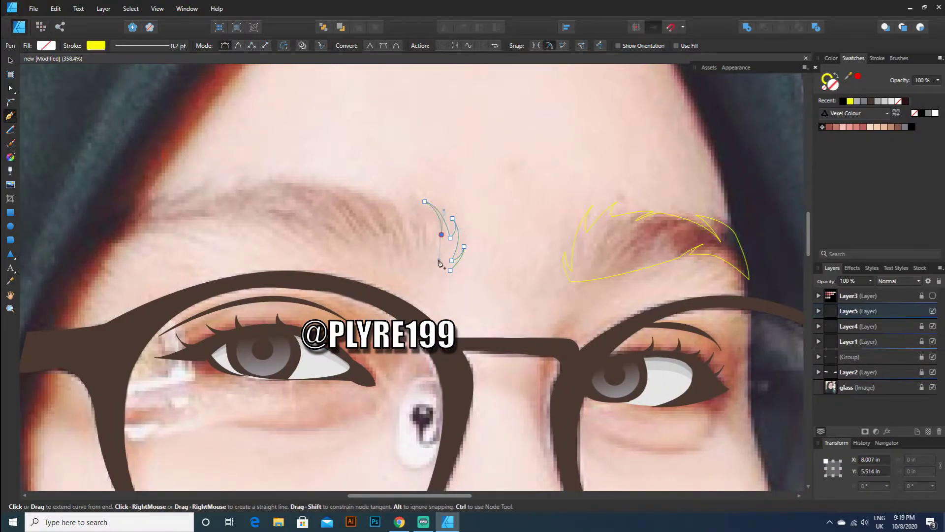
left_click_drag(334, 184, 368, 206)
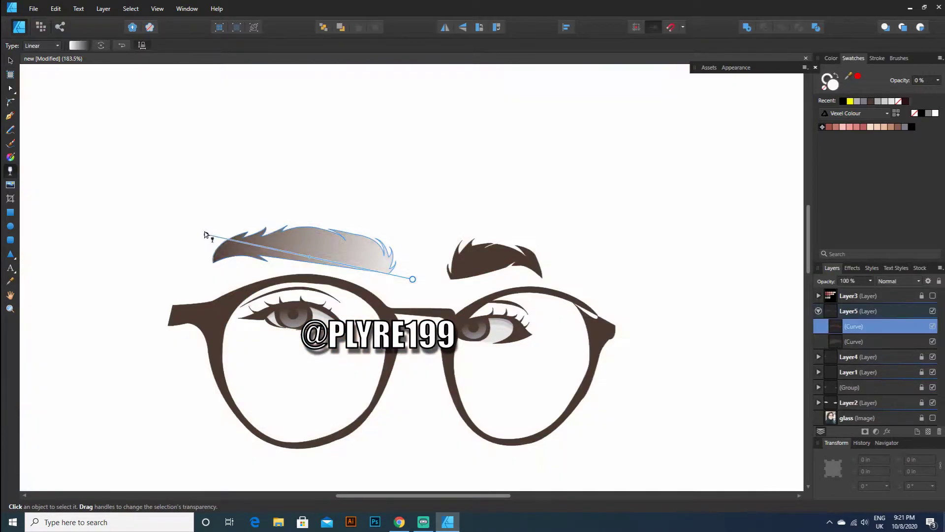
- Fade the right-hand eyebrow's inner end with a linear transparency gradient
left_click_drag(431, 267, 507, 262)
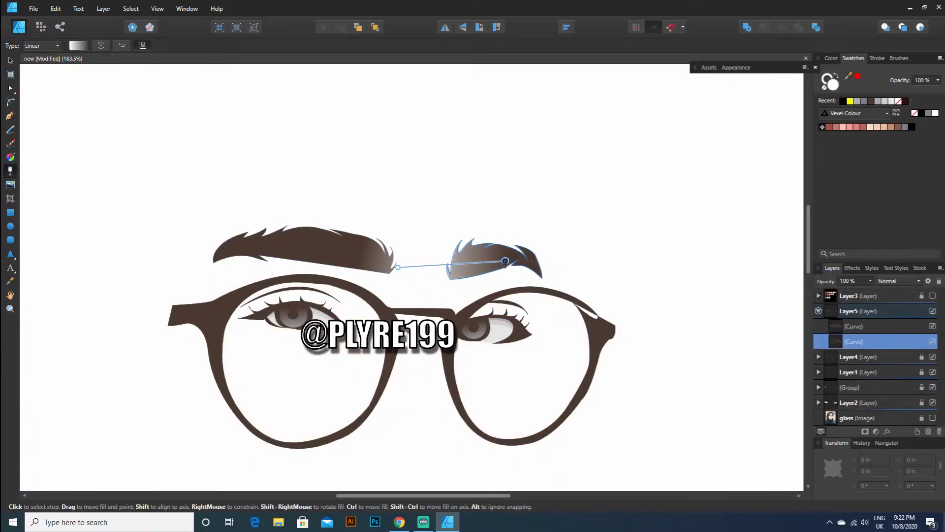
left_click(865, 345)
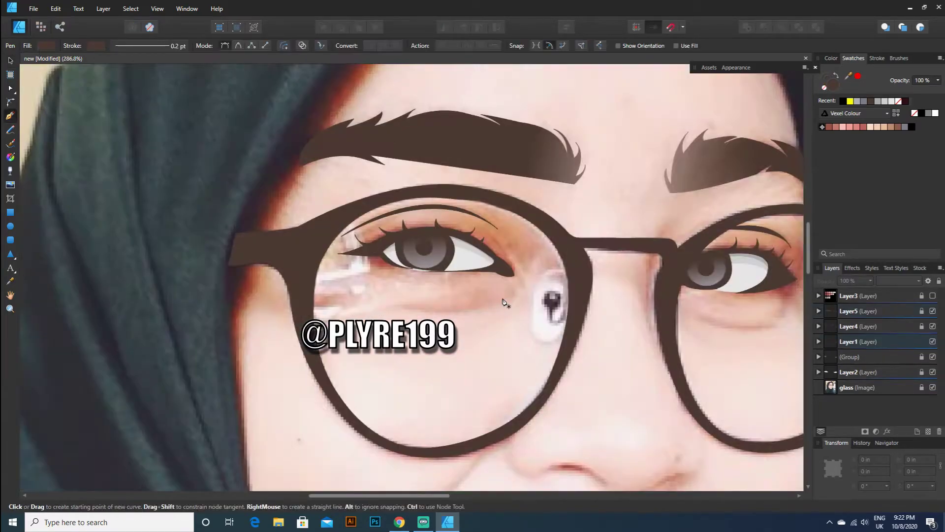
- Draw thin crease curves beneath both eyes and a smile line from the left-hand mouth corner up toward the nose
left_click(397, 302)
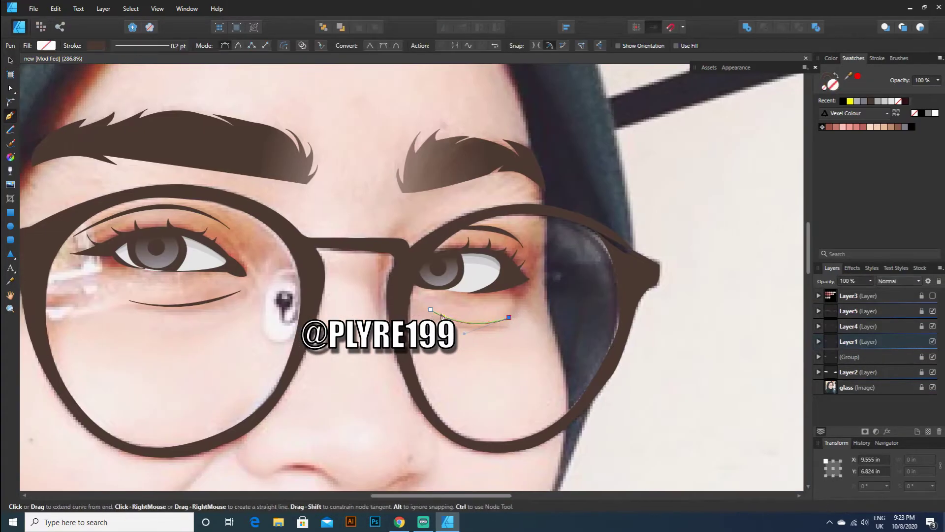
key("v")
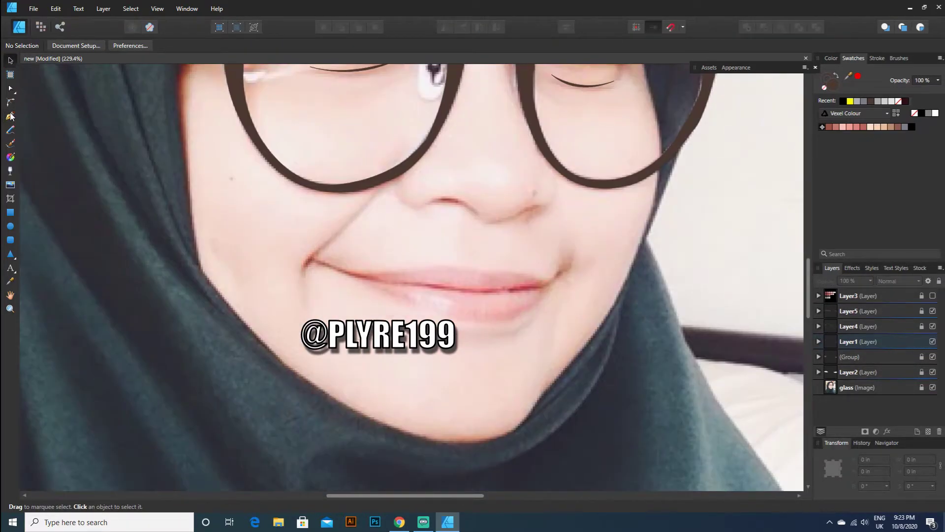
left_click(306, 272)
left_click_drag(377, 196, 435, 165)
key("shift+x")
key("v")
- Trace the upper edge of the mouth line from the left-hand corner between the lips to the right-hand corner
key("p")
left_click(310, 265)
left_click_drag(308, 256, 320, 233)
left_click_drag(316, 254, 312, 263)
left_click_drag(366, 275, 384, 275)
left_click(367, 275)
left_click(557, 273)
scroll(557, 276, "up", 5)
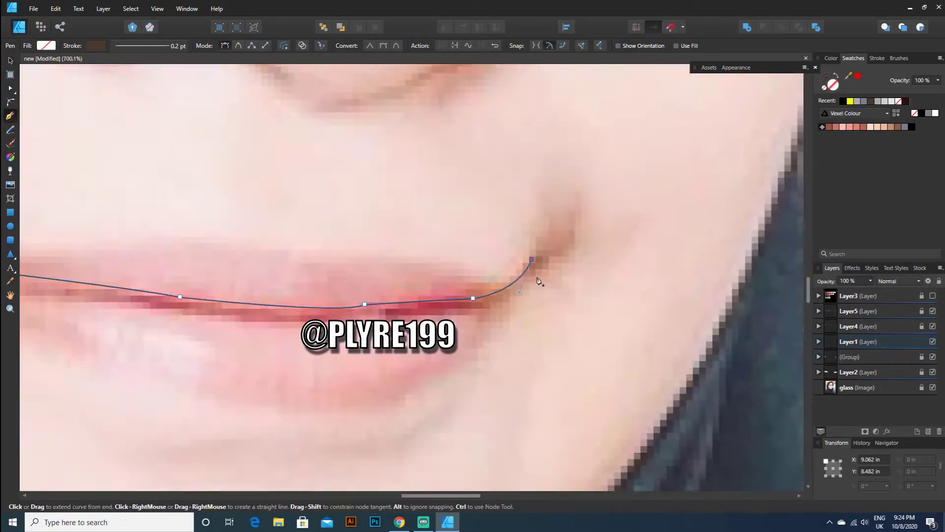
- Close the mouth line along its lower edge back to the left-hand corner and fill it with dark brown
scroll(472, 322, "down", 3)
left_click_drag(248, 280, 220, 261)
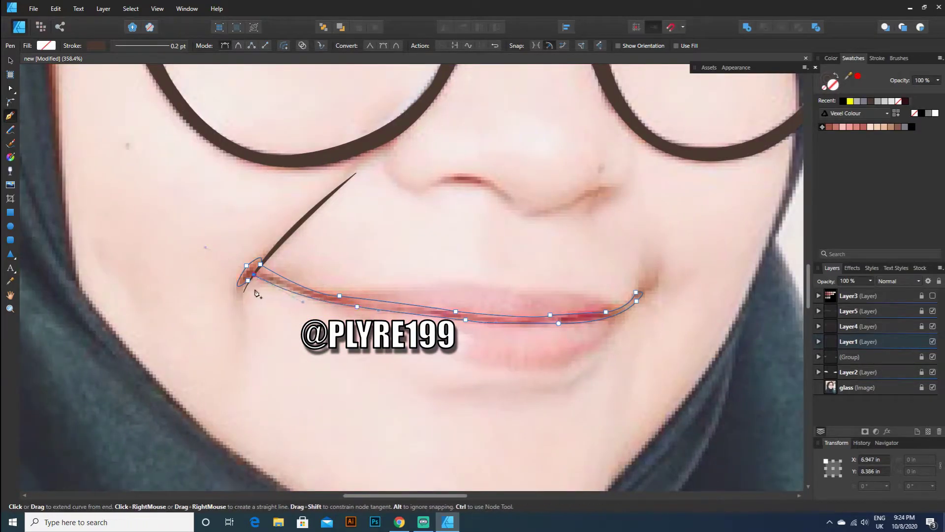
left_click(46, 45)
key("v")
- Trace the left-hand nose wing from the lens frame around its base and along the nostril opening
scroll(293, 354, "down", 6)
key("p")
scroll(276, 357, "up", 5)
left_click(396, 262)
left_click_drag(420, 305, 421, 282)
left_click(420, 305, "alt")
left_click(492, 312, "alt")
left_click(445, 300, "alt")
scroll(432, 301, "up", 3)
left_click(430, 294, "alt")
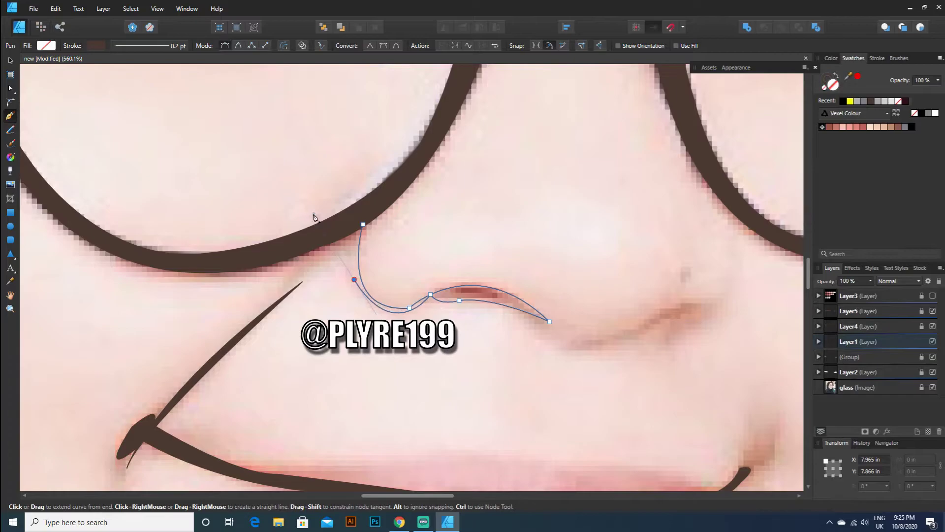
- Close the left-hand nose wing and nostril outline at the lens frame and fill it with dark brown
left_click(363, 224)
left_click(46, 45)
left_click(62, 80)
key("Escape")
key("v")
- Draw the right-hand nose wing as a thin tapered shape below the lens frame and fill it with dark brown
scroll(443, 320, "down", 1)
key("p")
left_click(400, 283)
left_click_drag(348, 395, 268, 400)
left_click(348, 396, "alt")
left_click_drag(400, 283, 371, 183)
left_click(46, 46)
- Trace a closed shape along the underside of the nose tip and over the right-hand nostril
left_click(264, 398)
mouse_move(349, 370)
left_mouse_down()
mouse_move(370, 348)
mouse_move(392, 384)
left_mouse_up()
left_click(349, 369, "alt")
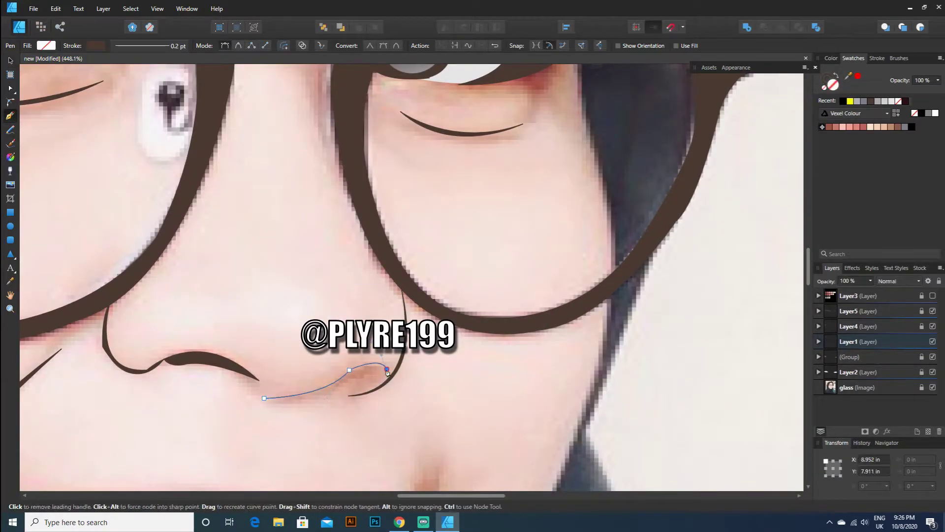
left_click(265, 398)
- Add a curved shape thickening the lower left-hand nose wing, and compare the line art with the photo hidden and shown
scroll(354, 367, "up", 2)
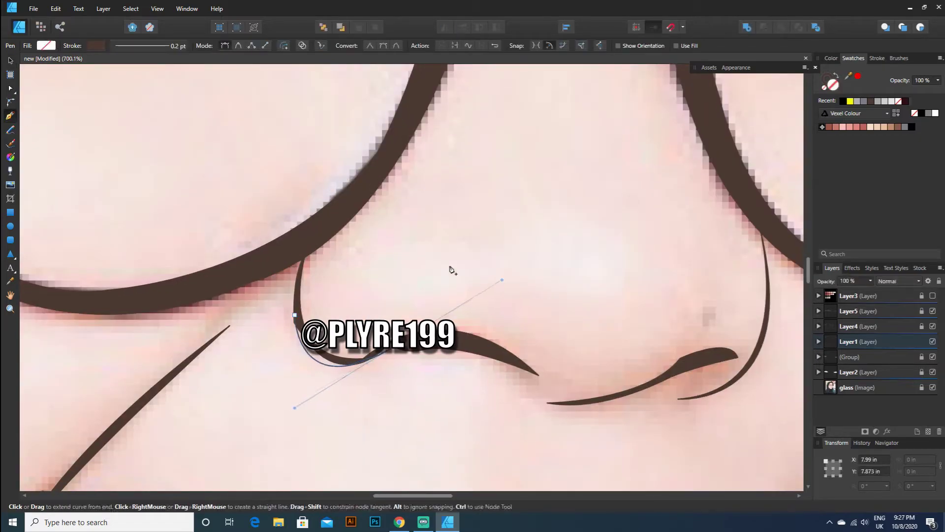
left_click_drag(347, 363, 375, 369)
left_click(400, 347)
scroll(295, 335, "down", 7)
scroll(574, 285, "down", 2)
left_click(932, 388)
left_click(932, 388)
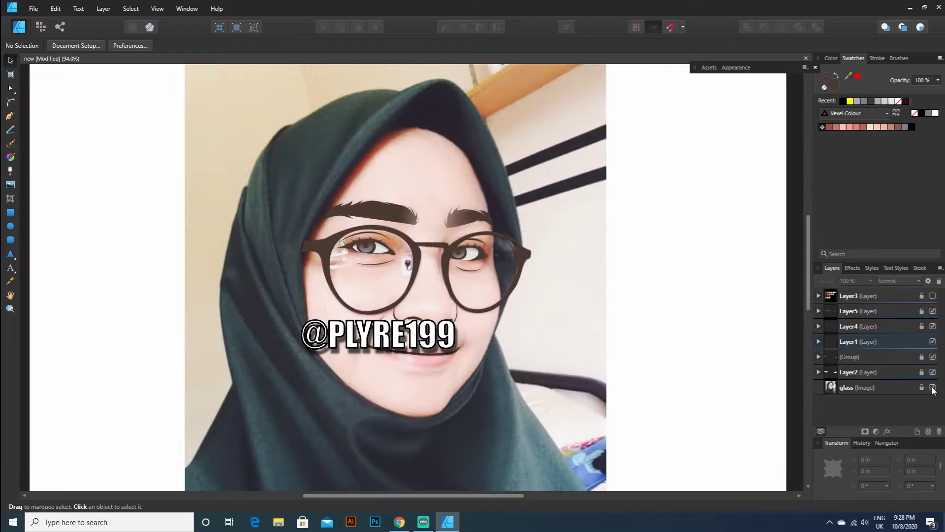
- Add a new layer at the top of the stack and set the Pen tool's stroke to yellow
left_click(819, 342)
left_click(856, 402)
left_click(917, 431)
left_click(10, 115)
left_click(96, 46)
left_click(21, 63)
left_click(39, 94)
- Trace the outline of both lips as one closed shape on Layer6
scroll(423, 308, "up", 5)
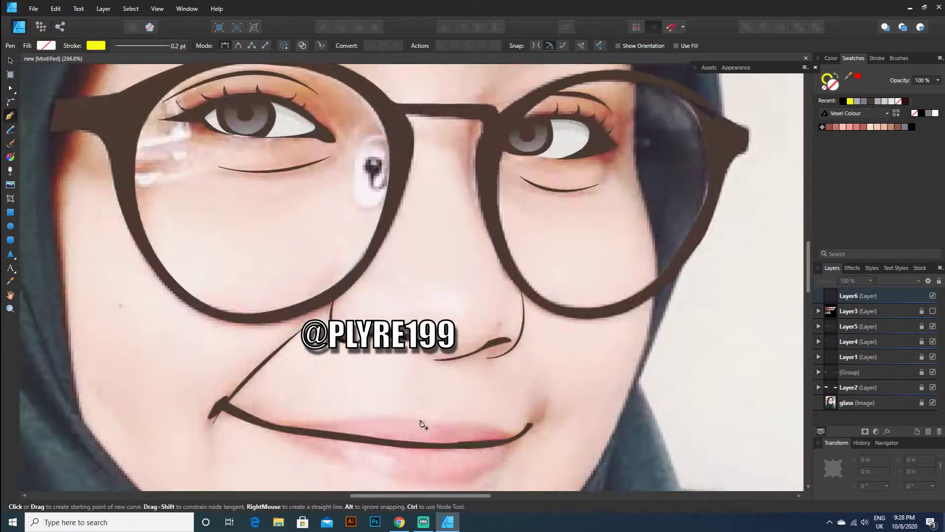
scroll(418, 315, "down", 3)
left_click(262, 345)
left_click_drag(351, 341, 409, 341)
left_click_drag(376, 401, 322, 383)
left_click(262, 346)
- Fill the lip shape with salmon pink and change its stroke from yellow to a pink swatch
left_click(46, 45)
left_click(49, 106)
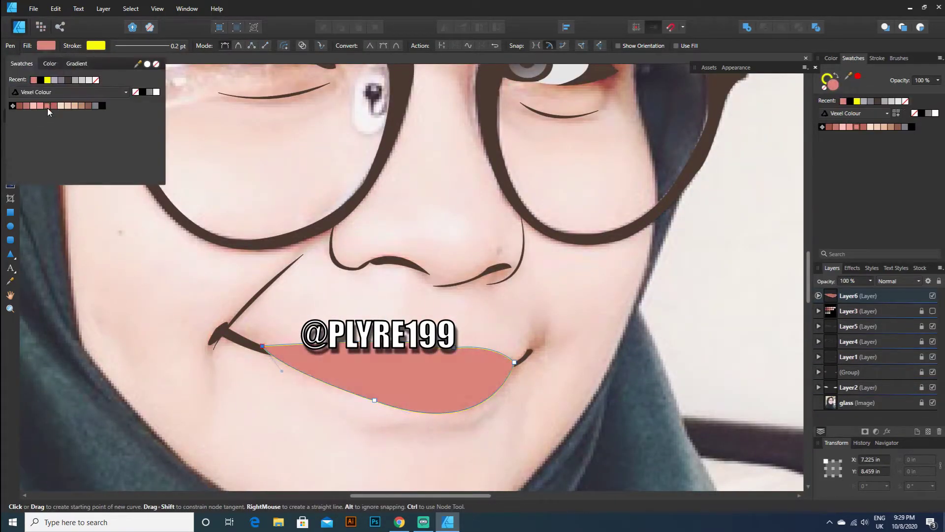
left_click(96, 45)
left_click(60, 106)
left_click(10, 61)
- Place the mouth line curve above the lip layer, lock it, and hide Layer6 to expose the photographed lips
left_click_drag(841, 296, 840, 292)
scroll(371, 319, "down", 4)
left_click(819, 371)
left_click(932, 418)
left_click(933, 418)
left_click(876, 296)
left_click(939, 281)
left_click(915, 311)
left_click(932, 311)
- Start a pink highlight outline on the photographed lips, and show Layer6 with the glass photo hidden
scroll(346, 347, "up", 2)
left_click(9, 116)
left_click(96, 45)
left_click(57, 120)
left_click(352, 335)
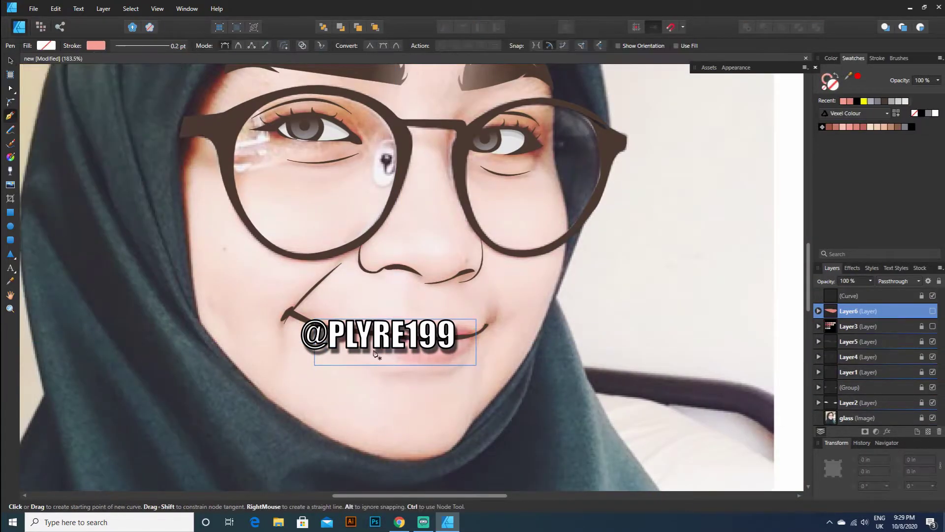
left_click(352, 336)
left_click(932, 311)
left_click(53, 47)
left_click(10, 60)
left_click(932, 418)
left_click(886, 311)
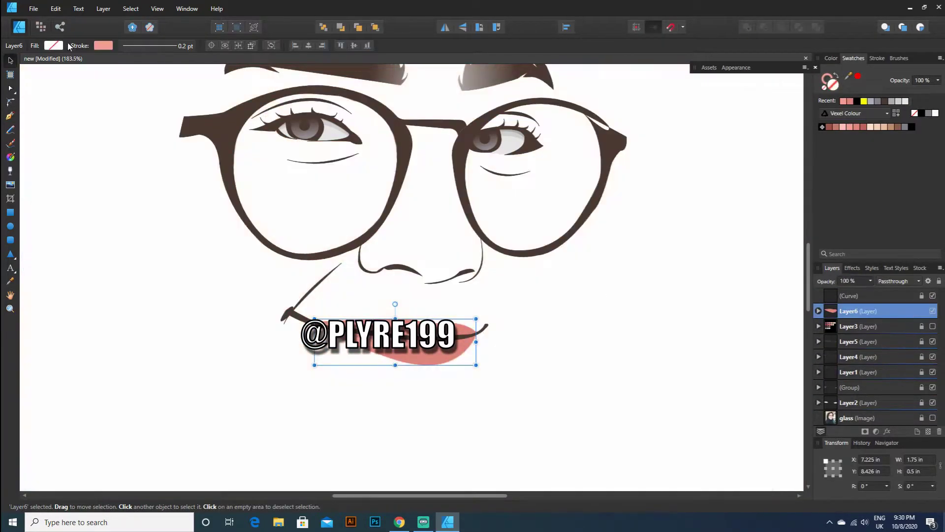
- Trace a dusty-red shading shape over the right-hand end of the lips on Layer6
left_click(10, 115)
scroll(340, 309, "up", 5)
left_click(95, 45)
left_click(489, 428)
left_click(46, 45)
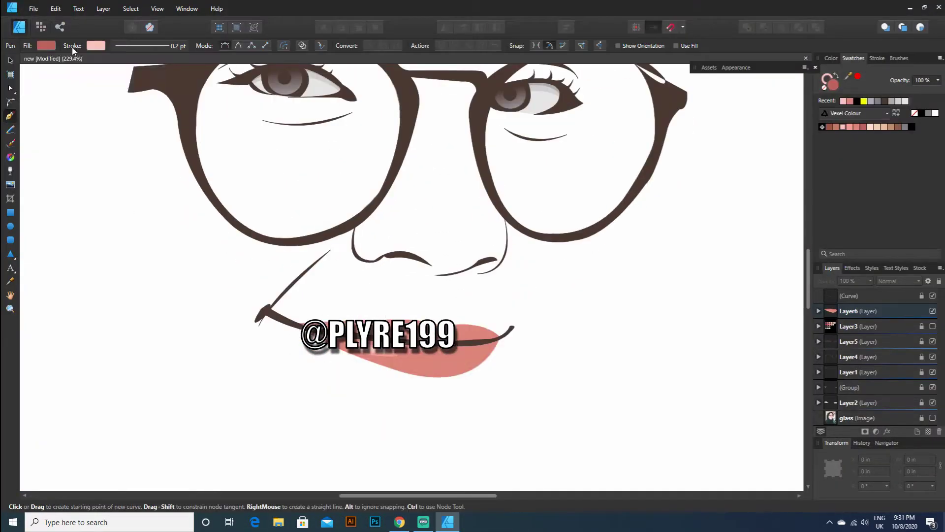
left_click(461, 345)
left_click_drag(500, 336, 518, 352)
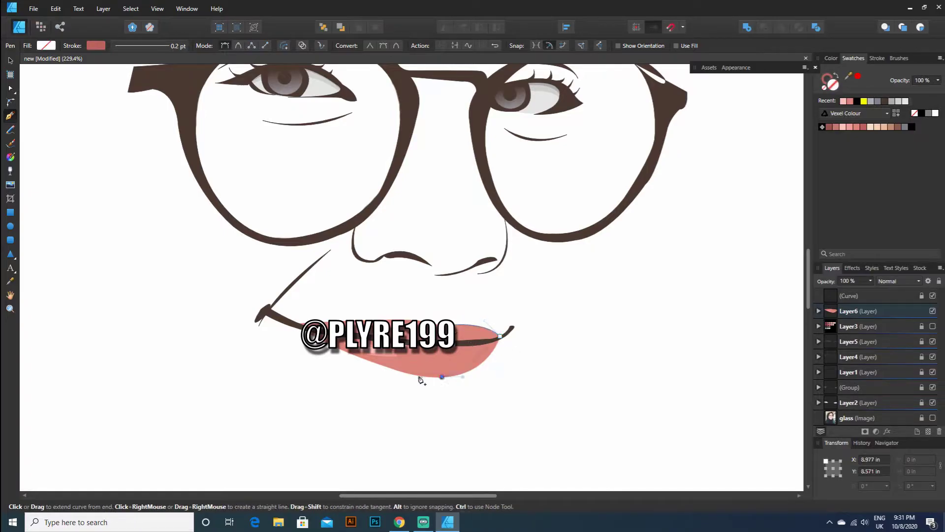
left_click_drag(442, 376, 418, 379)
left_click_drag(461, 344, 451, 345)
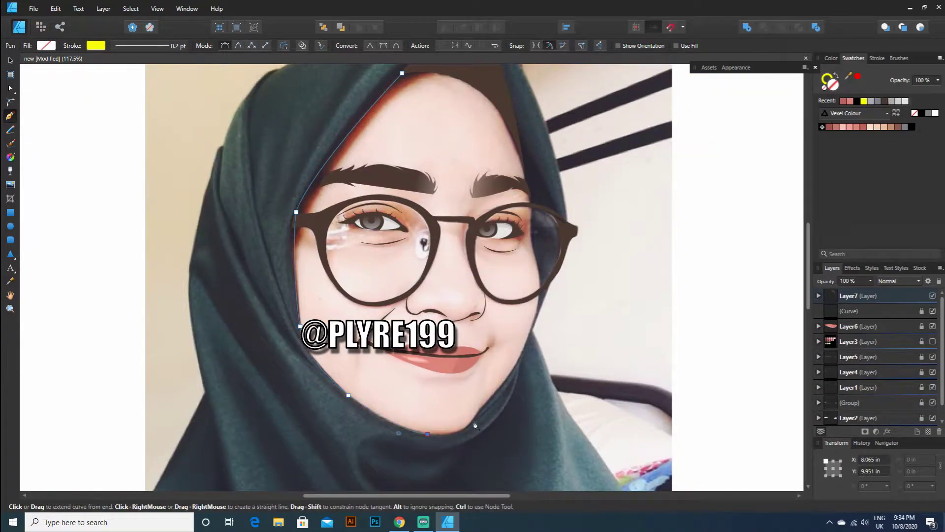
- Complete the face outline across the forehead beneath the hijab edge and fill it with peach
scroll(522, 355, "up", 3)
left_click_drag(506, 188, 492, 165)
left_click_drag(401, 152, 388, 183)
left_click(96, 46)
left_click(46, 47)
left_click(82, 134)
- Move the peach face curve out of Layer7 to below Layer2, directly above the glass photo, and lock it
left_click(819, 296)
left_click(861, 326)
left_click(822, 313)
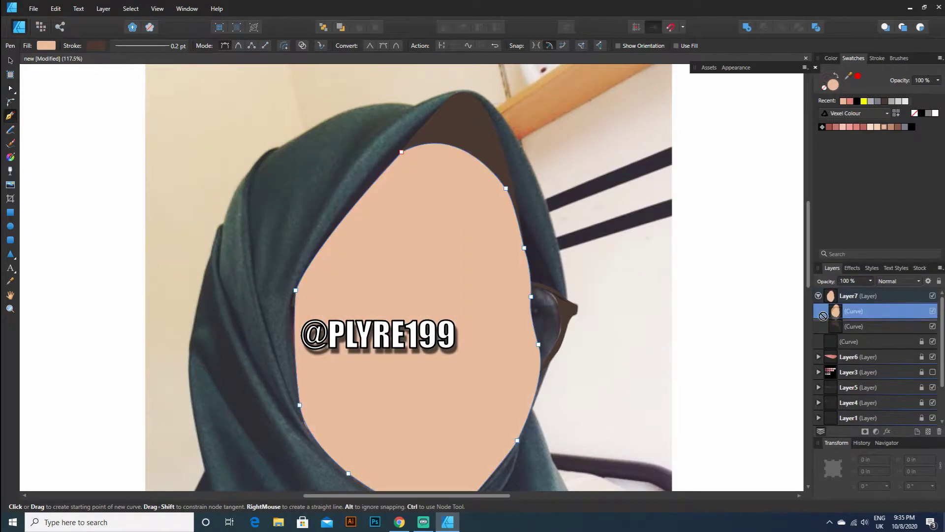
left_click_drag(823, 313, 856, 403)
left_click(856, 418)
- Give the face curve a 2.3 pt dark-brown outline and start saving the document with Save As
left_click(56, 9)
scroll(876, 357, "up", 3)
left_click(10, 61)
left_click(10, 116)
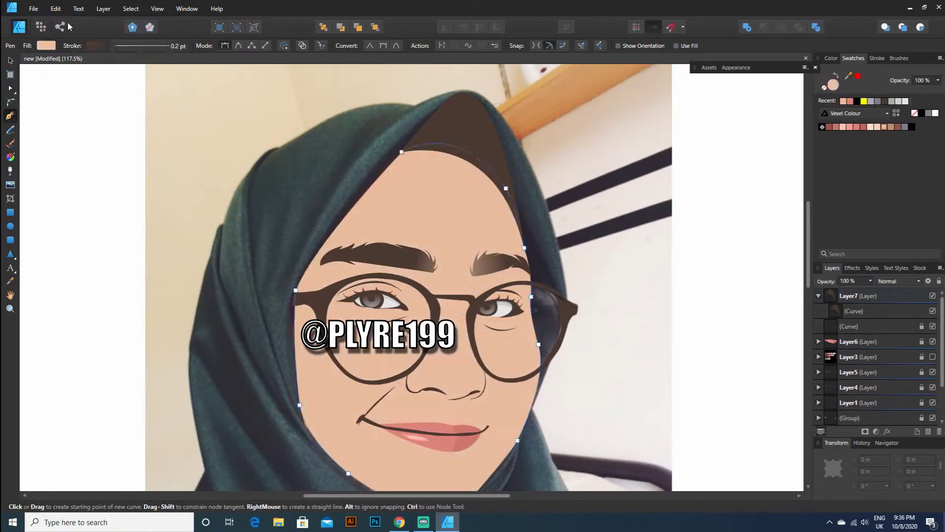
key("v")
left_click(101, 45)
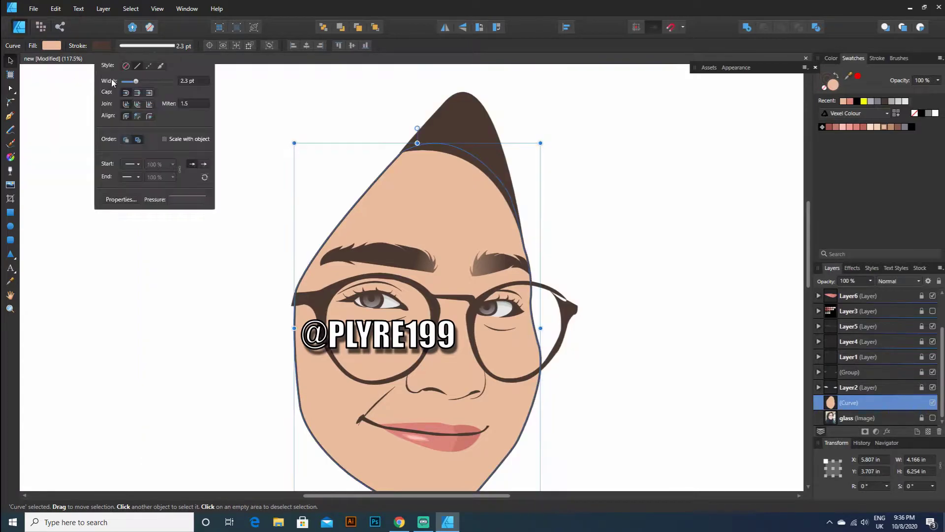
left_click(34, 9)
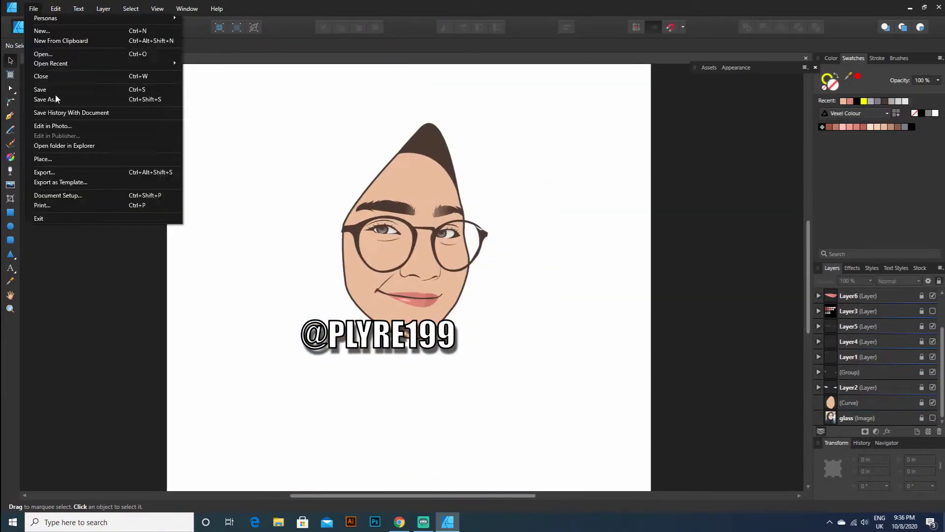
left_click(56, 98)
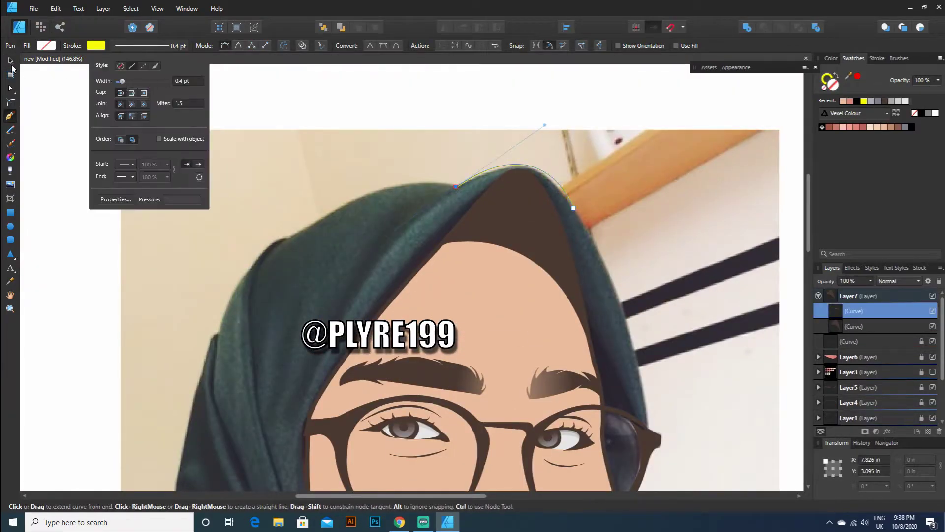
- Trace the hijab's outer edge in yellow from the crown down its left side to cheek level
left_click_drag(349, 203, 278, 237)
left_click_drag(217, 332, 218, 382)
left_click(217, 333, "alt")
scroll(217, 333, "down", 4)
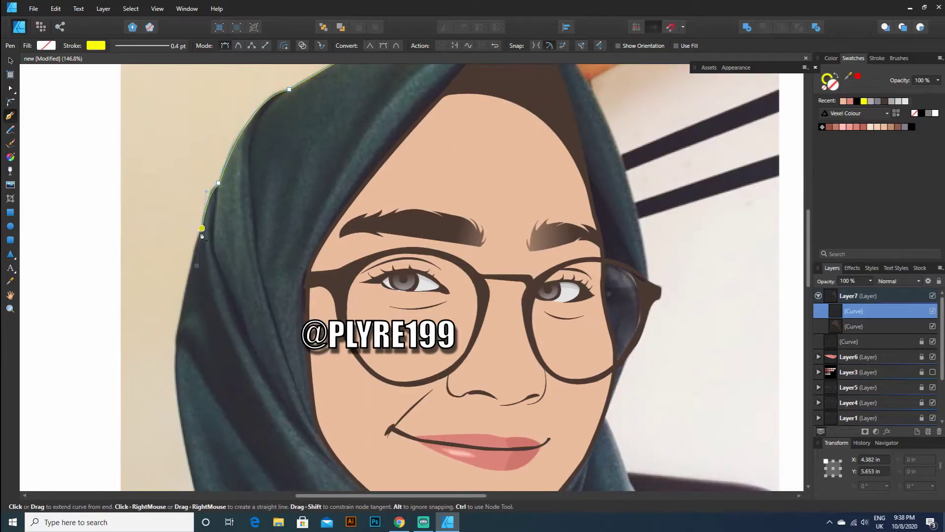
scroll(202, 212, "down", 1)
left_click_drag(176, 319, 177, 369)
left_click(177, 319, "alt")
- Continue the hijab outline from the neck over the left shoulder to just beyond the photo's edge
scroll(187, 315, "down", 5)
left_click_drag(225, 232, 237, 285)
left_click(225, 232, "alt")
left_click(166, 334)
left_click_drag(145, 344, 135, 345)
left_click(145, 344, "alt")
scroll(152, 340, "down", 5)
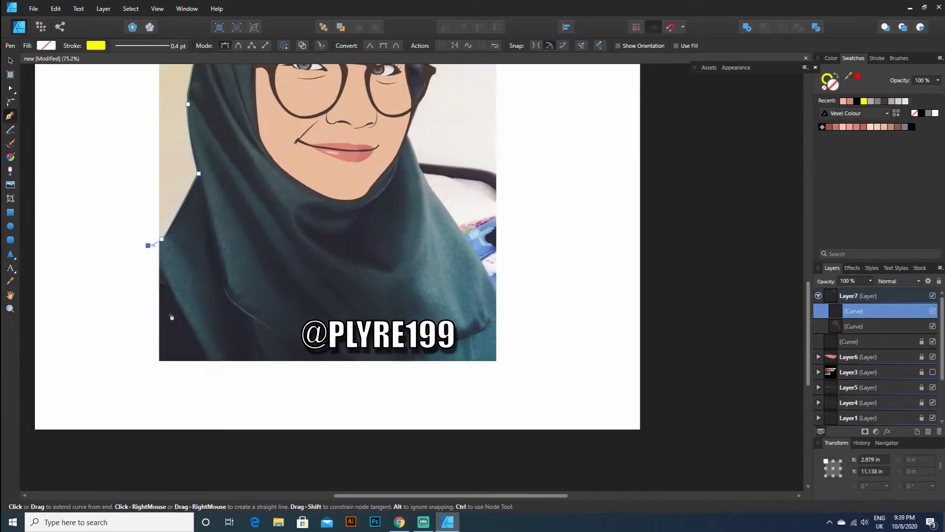
- Carry the hijab outline along its lower hem and up the right side, closing it at the crown
left_click_drag(409, 358, 482, 336)
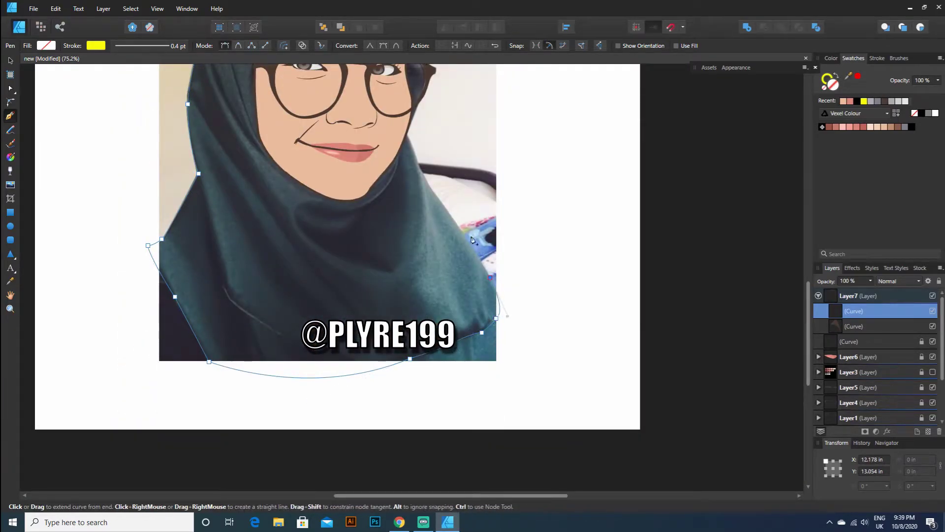
scroll(472, 248, "up", 2)
scroll(443, 246, "up", 2, "ctrl")
scroll(437, 246, "up", 3)
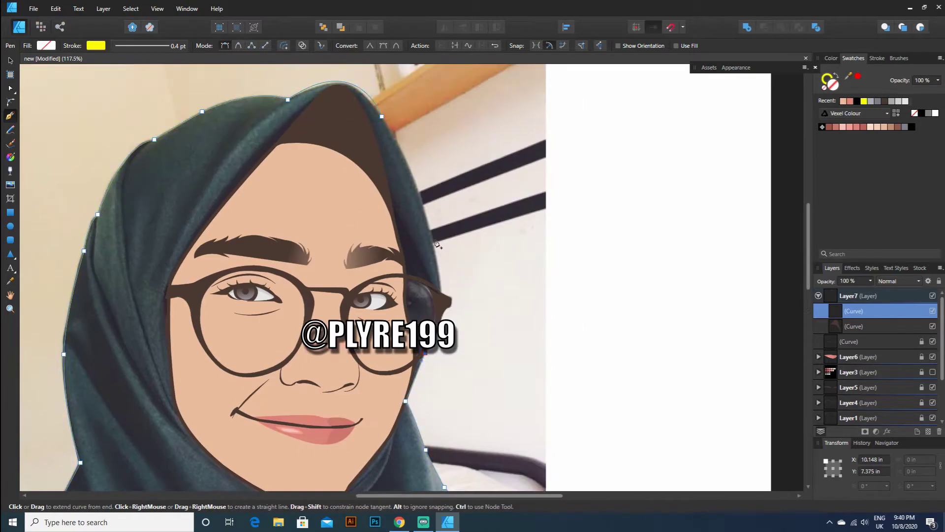
left_click_drag(439, 282, 434, 246)
scroll(435, 246, "up", 3)
left_click(382, 205)
key("v")
- Trace the long diagonal fold across the hijab and the curved fold beneath the chin as open yellow lines
scroll(318, 202, "down", 1, "ctrl")
scroll(290, 286, "down", 6)
key("p")
left_click(157, 142)
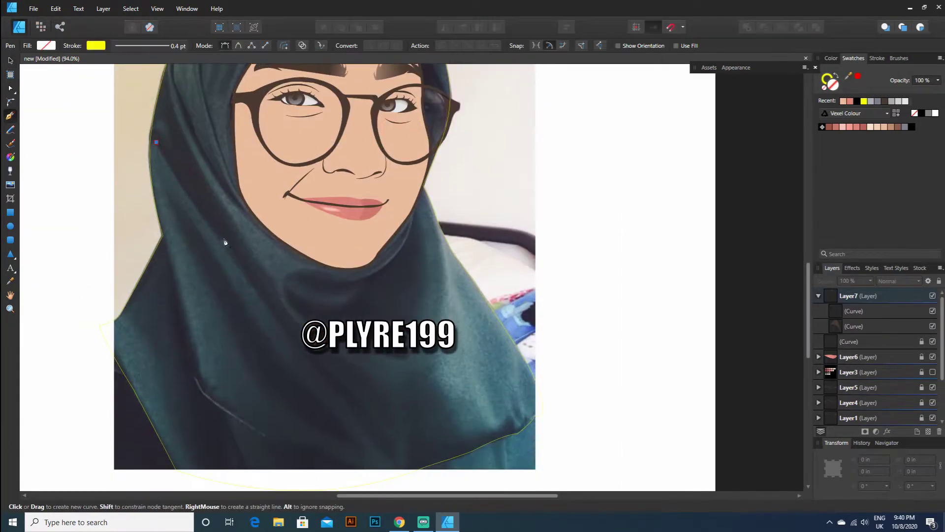
left_click_drag(368, 417, 436, 463)
left_click(412, 353)
left_click_drag(285, 286, 286, 260)
key("Escape")
- Trace the short fold beneath the right jaw and the long fold descending from the hijab's left edge
left_click(343, 282)
left_click_drag(413, 210, 415, 149)
left_click(163, 235)
mouse_move(199, 390)
left_mouse_down()
mouse_move(213, 411)
mouse_move(278, 413)
left_mouse_up()
scroll(242, 401, "down", 2)
key("Escape")
- Trace the fold line running from the upper left hijab down to the cheek and a narrow fold beside it
scroll(247, 295, "up", 6)
left_click(220, 128)
scroll(242, 276, "down", 2)
left_click_drag(241, 276, 329, 465)
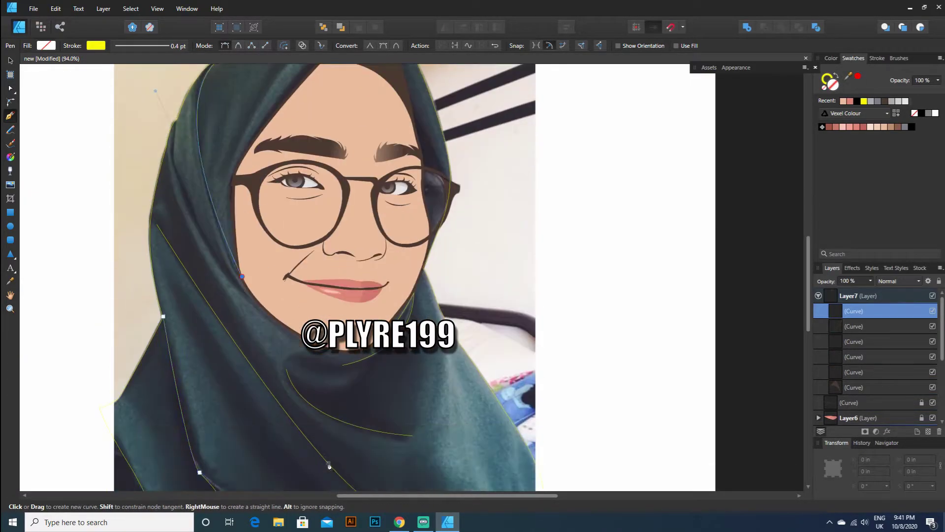
scroll(233, 265, "up", 4)
left_click(232, 256)
scroll(230, 295, "down", 3)
left_click_drag(191, 190, 194, 162)
key("Escape")
- Trace the fold line that starts at the hijab's left outer edge and runs down toward the jaw
left_click(161, 151)
left_click_drag(157, 206, 160, 221)
left_click_drag(184, 276, 188, 289)
key("Escape")
- Trace a closed clothing shape in the photo's lower-right corner beneath the hijab hem
scroll(180, 122, "up", 2)
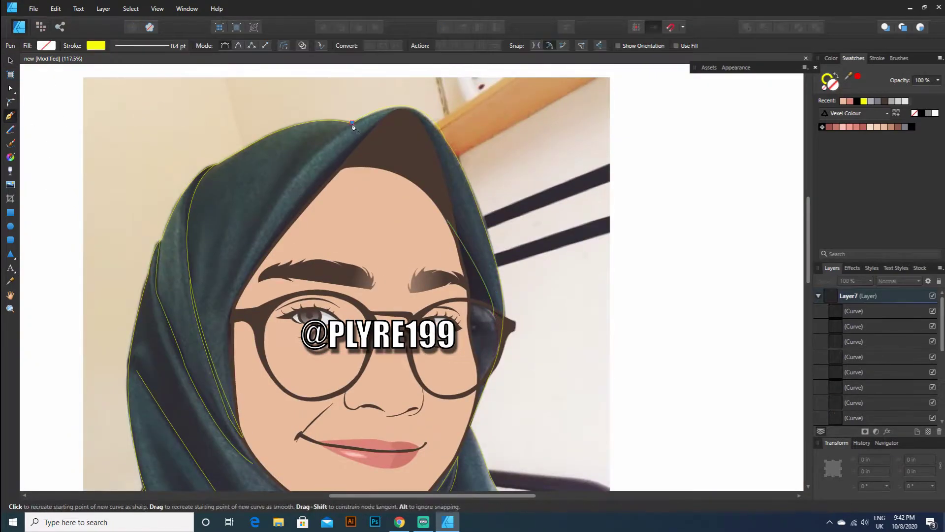
scroll(241, 274, "down", 1)
scroll(343, 178, "down", 2)
scroll(343, 196, "down", 6)
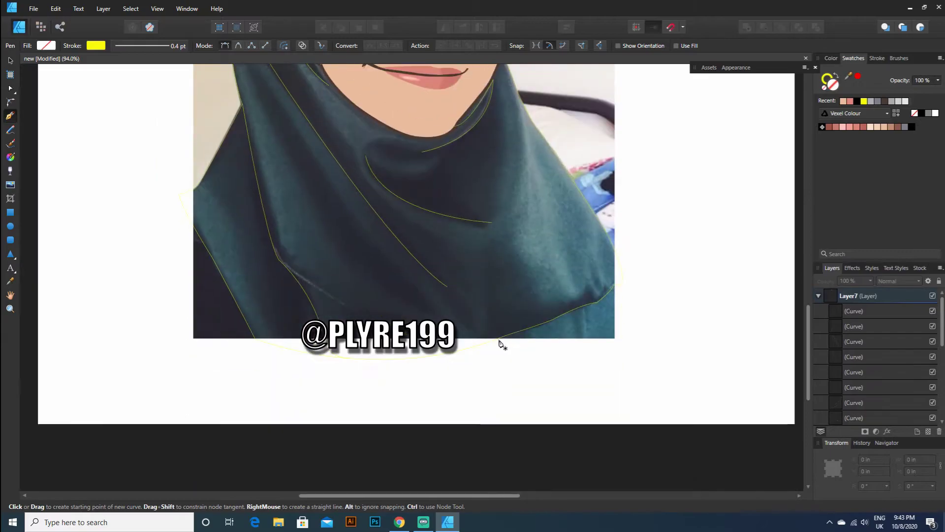
left_click(497, 339)
left_click(615, 338)
left_click_drag(621, 285, 612, 265)
left_click(621, 285)
left_click(497, 339)
key("Escape")
- Trace the clothing shape in the photo's lower-left corner beside the hijab
left_click(184, 209)
left_click_drag(194, 338, 212, 343)
left_click(195, 338)
left_click(257, 338)
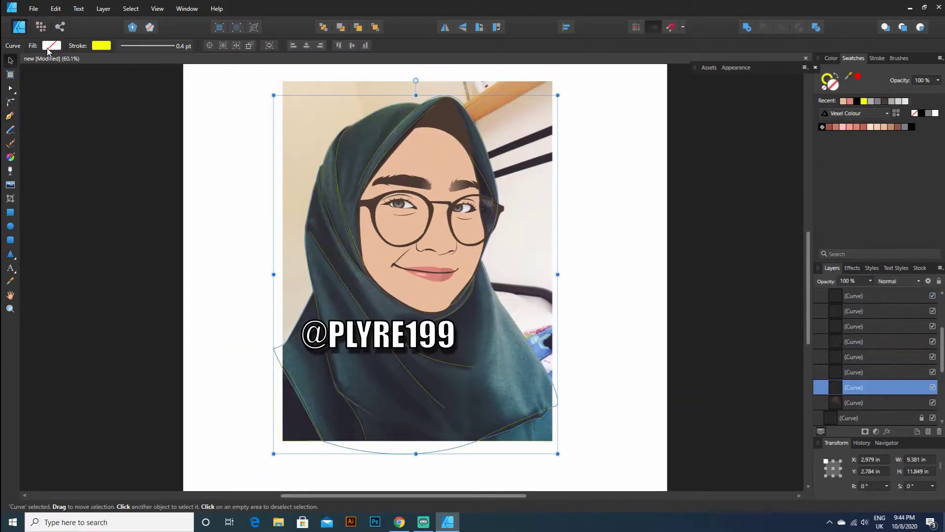
- Fill the hijab shape with dark green sampled from the photo and give it a dark-brown outline about 4.5 pt wide
left_click(51, 45)
left_click_drag(138, 64, 363, 138)
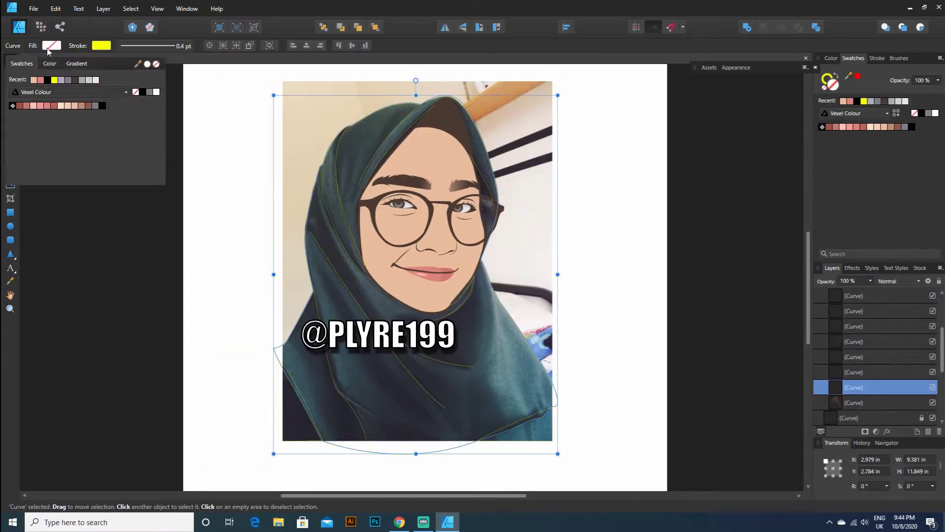
left_click(146, 64)
left_click(102, 46)
left_click(37, 63)
left_click(97, 79)
left_click(147, 46)
left_click_drag(131, 81, 137, 84)
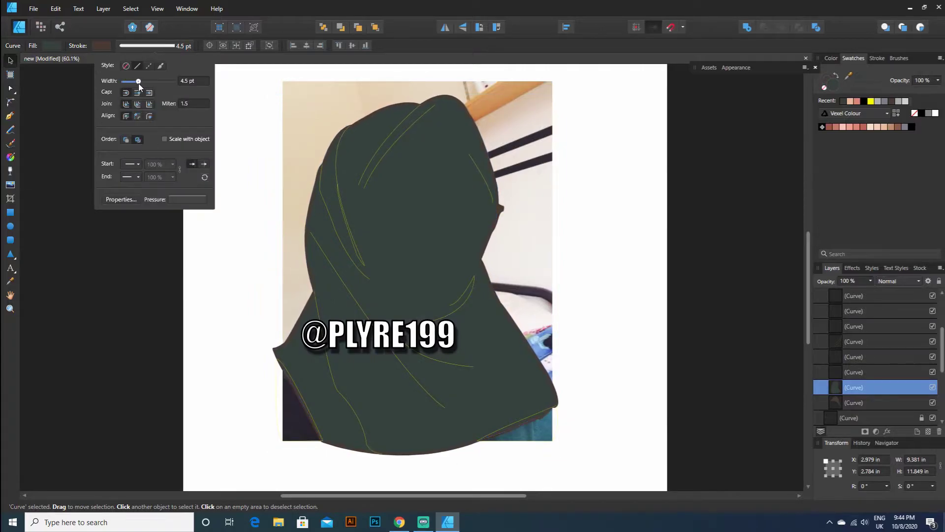
left_click(610, 279)
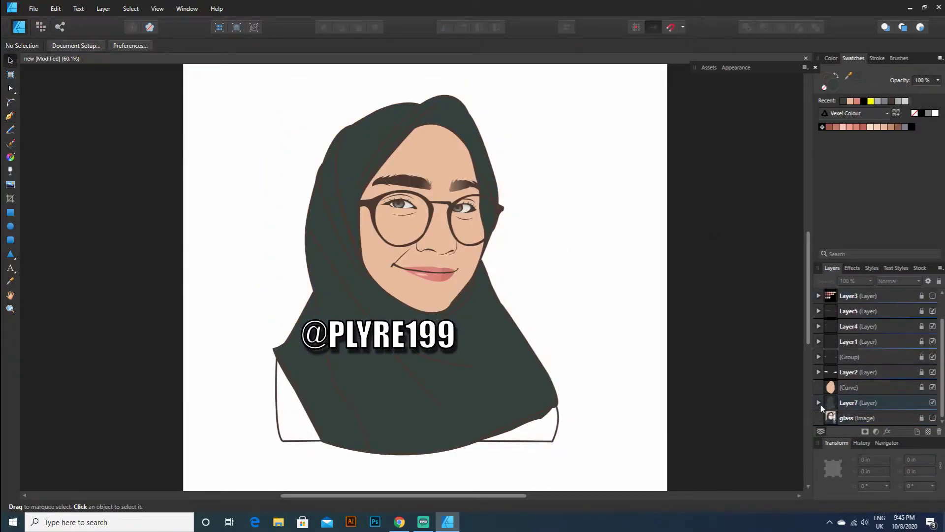
- Select both lower-corner clothing curves in Layer7 and move them below the hijab shape
left_click(818, 403)
scroll(847, 383, "down", 2)
left_click(851, 357)
left_click(848, 375, "shift")
left_click_drag(848, 375, 838, 389)
- Try to apply a fill colour to the lower-corner clothing shapes
left_click(10, 116)
left_click(46, 46)
left_click(158, 91)
left_click(46, 46)
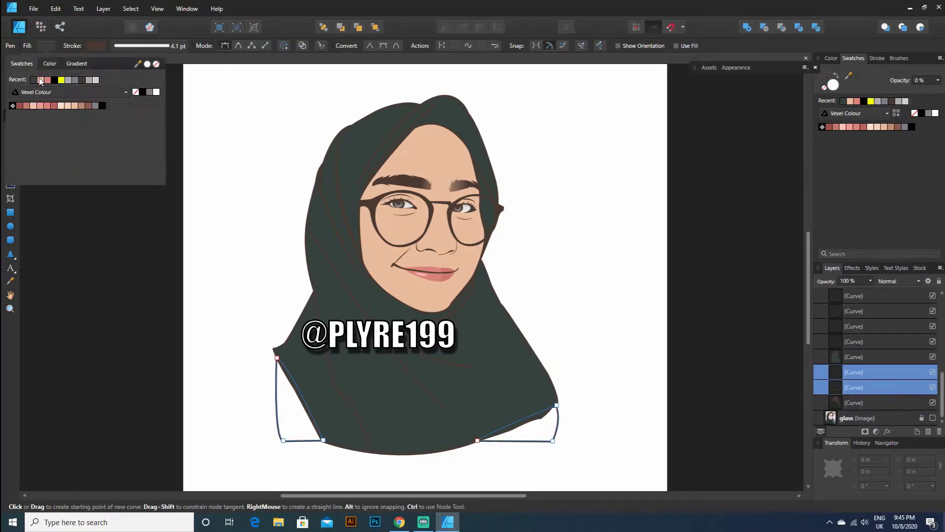
left_click(869, 376)
left_click(47, 46)
left_click(49, 63)
left_click(69, 98)
- Move the two clothing curves out of Layer7 to directly above the glass photo
left_click(869, 357)
double_click(869, 372)
left_click(854, 387, "shift")
left_click_drag(857, 388, 863, 411)
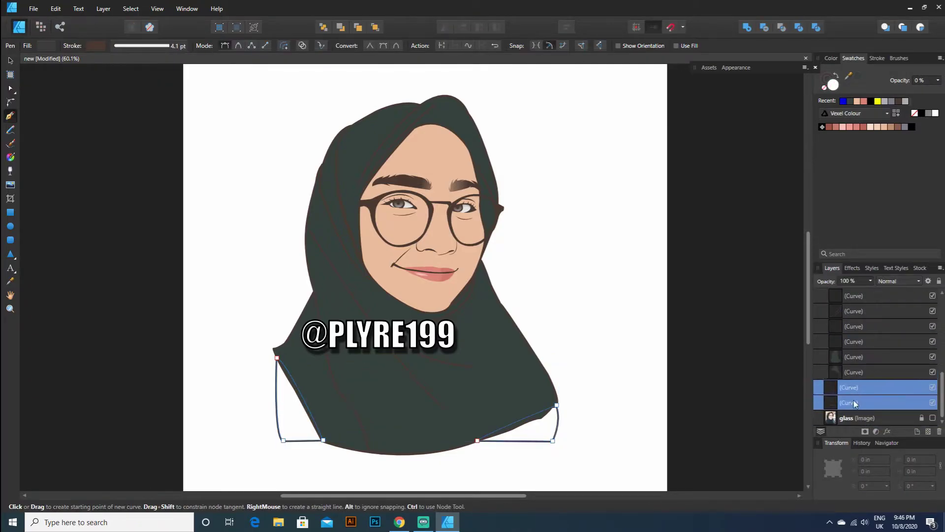
- Fill the two lower-corner clothing shapes with dark brown
left_click(854, 387)
left_click(52, 46)
left_click(22, 64)
left_click(88, 80)
left_click(854, 403)
left_click(52, 45)
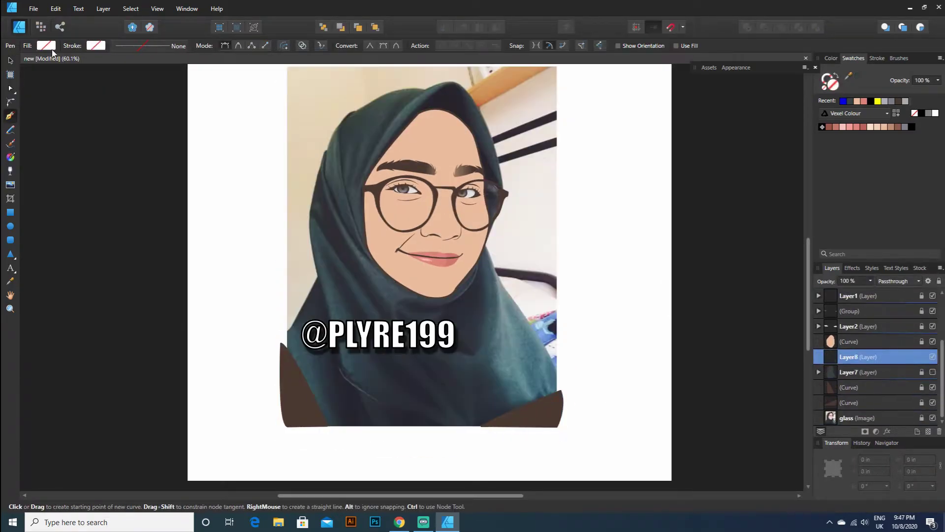
- Start a 0.2 pt yellow outline at the inner end of the right-hand eyebrow on Layer5
scroll(309, 198, "up", 3)
scroll(310, 198, "up", 2)
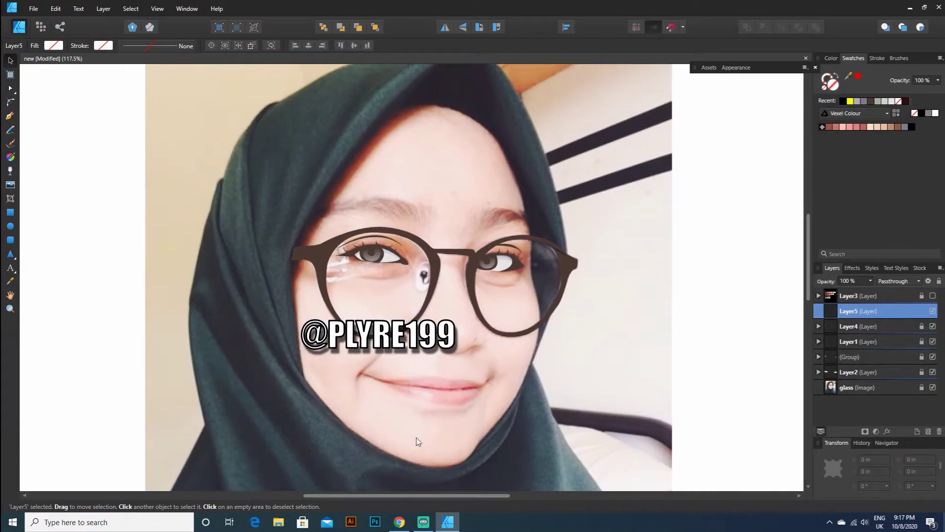
key("p")
left_click(95, 46)
left_click(51, 79)
left_click(146, 46)
scroll(540, 206, "up", 5)
left_click(328, 252)
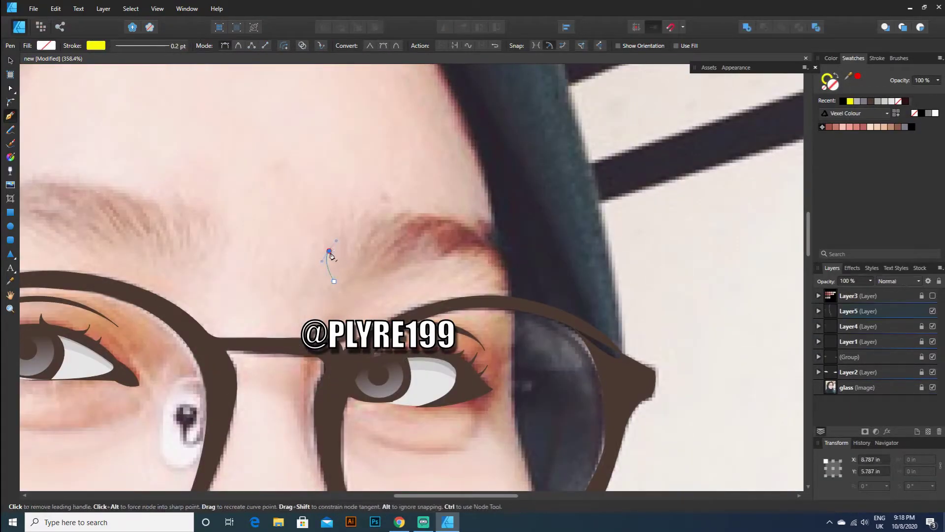
- Trace the right-hand eyebrow's hair-tipped upper edge, tail and underside into a closed outline
left_click_drag(374, 198, 381, 181)
left_click(417, 212)
left_click_drag(485, 241, 447, 214)
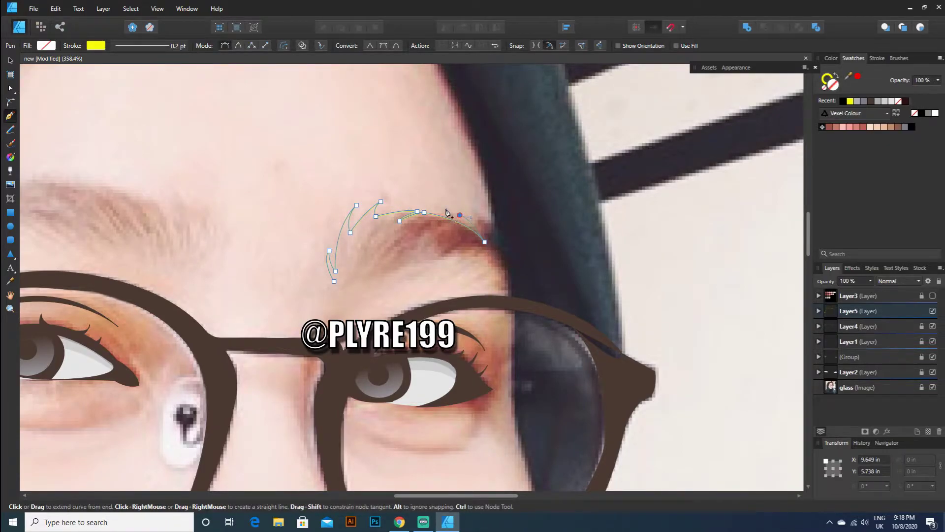
left_click_drag(513, 285, 513, 294)
scroll(369, 419, "left", 4)
key("ctrl+z")
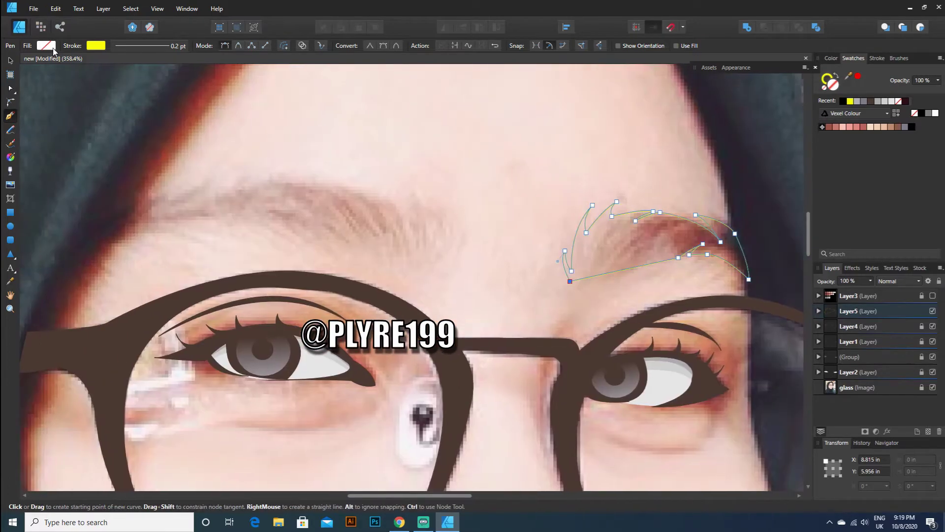
key("ctrl+z")
- Trace the left-hand eyebrow's hair-tipped upper edge from its inner end to its tail
mouse_move(461, 221)
left_mouse_down()
mouse_move(463, 237)
mouse_move(452, 218)
mouse_move(404, 196)
left_mouse_up()
left_click(450, 270)
left_click(464, 247, "alt")
left_click(452, 261)
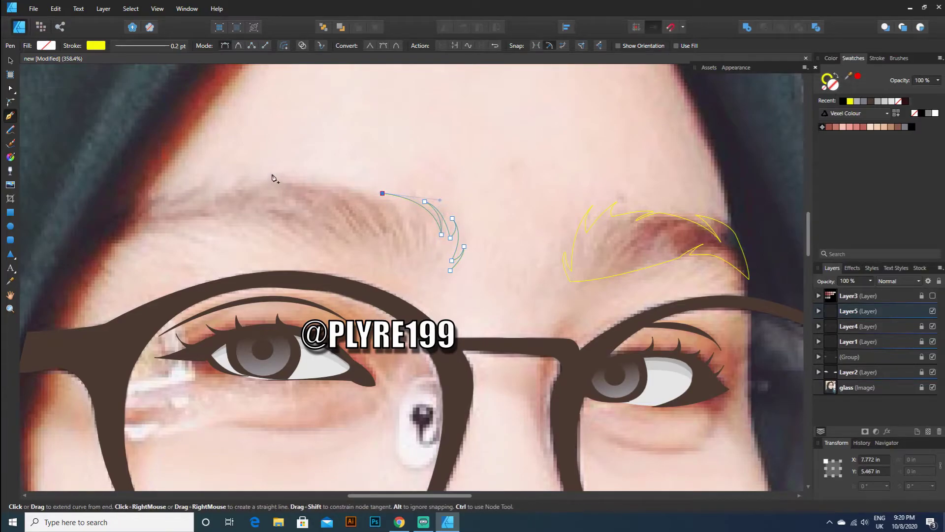
left_click(366, 205)
left_click_drag(320, 183, 292, 167)
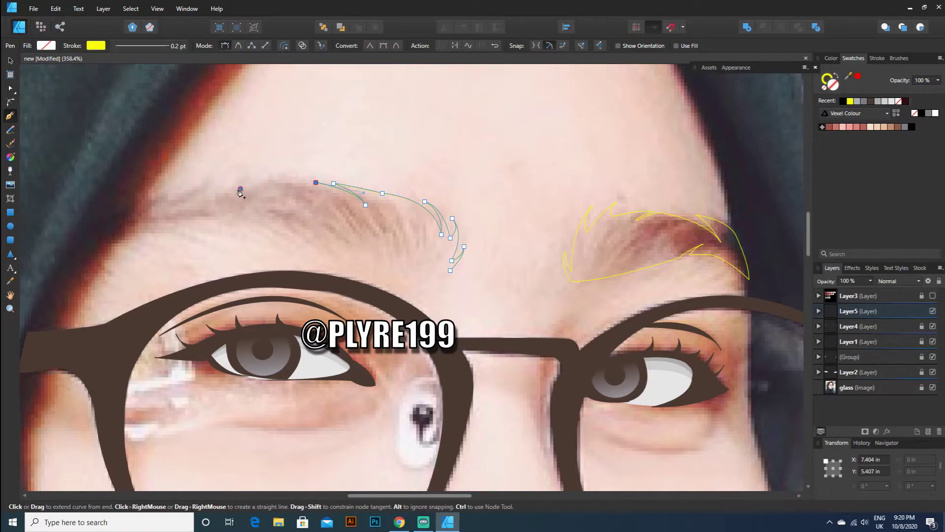
left_click_drag(211, 185, 209, 177)
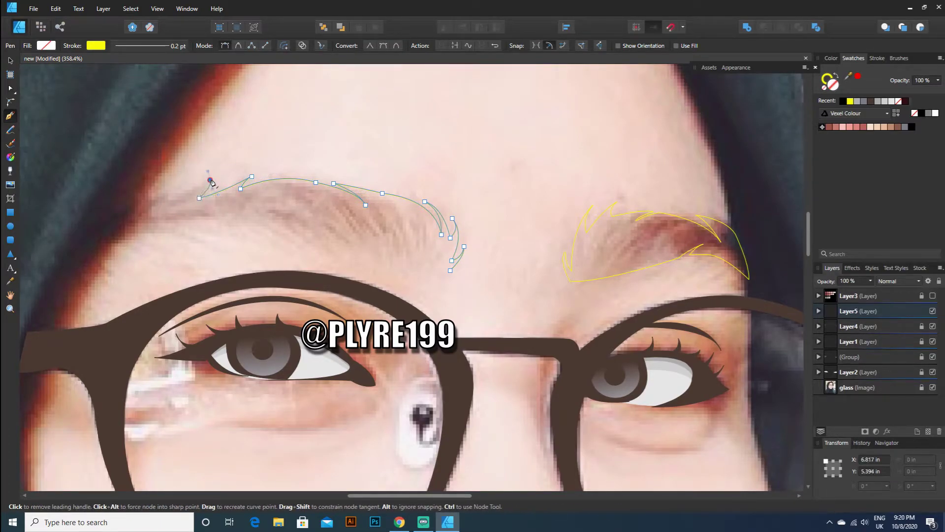
left_click_drag(88, 228, 106, 233)
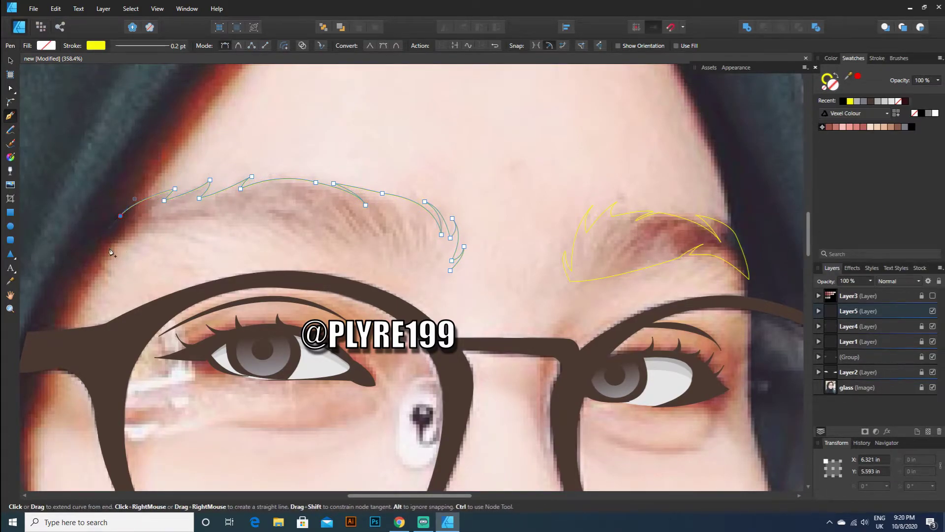
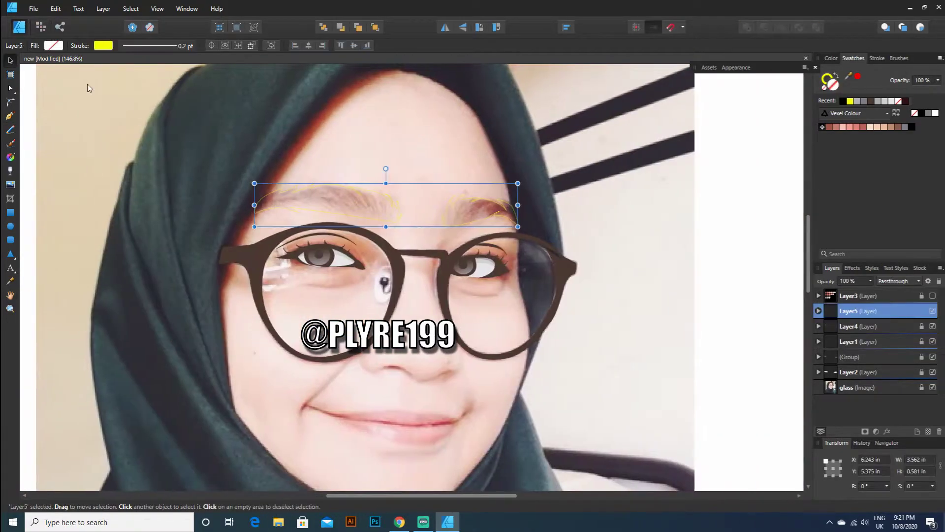
- Fill both eyebrows on Layer5 with dark brown and check them with the glass photo hidden and shown
left_click(47, 45)
key("Escape")
left_click(933, 388)
left_click(933, 387)
scroll(375, 220, "down", 1)
scroll(370, 220, "up", 1)
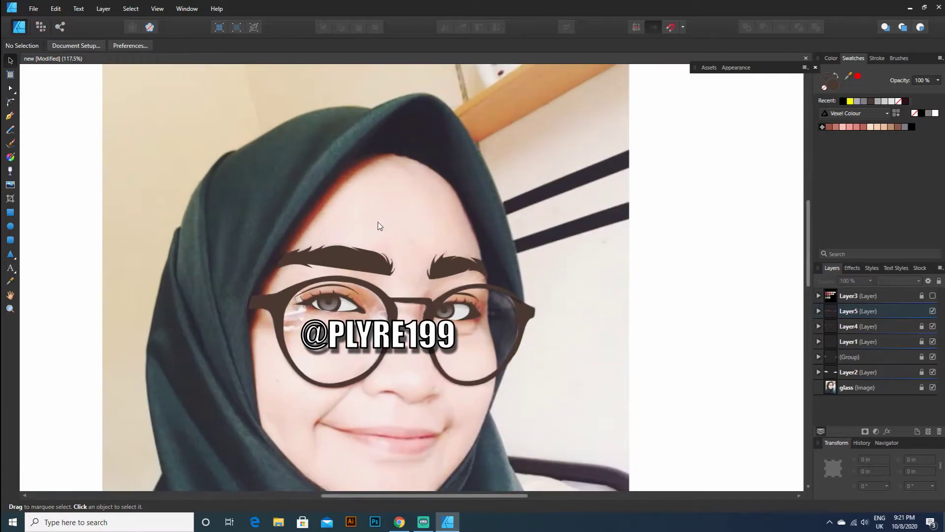
- Hide the glass photo and apply a transparency gradient that fades the left-hand eyebrow toward its inner end
scroll(402, 261, "up", 2)
key("y")
left_click(819, 311)
left_click(855, 326)
left_click_drag(216, 231, 363, 263)
left_click(933, 418)
left_click(409, 281)
left_click(380, 261)
left_click_drag(414, 280, 470, 274)
- Fade the right-hand eyebrow toward its inner end with a transparency gradient and show the glass photo again
left_click(854, 342)
left_click_drag(551, 259, 395, 266)
left_click_drag(522, 264, 510, 263)
key("v")
left_click(625, 272)
scroll(625, 273, "down", 3)
left_click(818, 311)
left_click(932, 387)
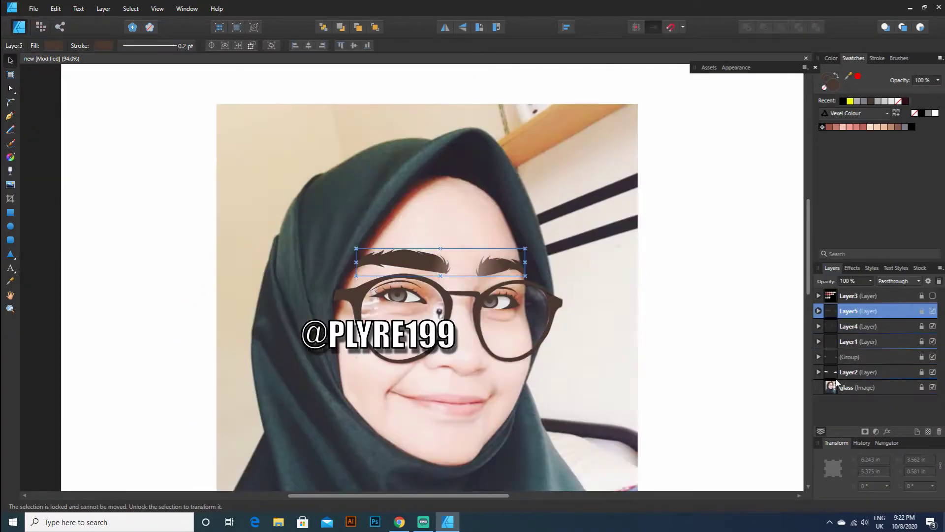
- Draw a thin curved crease below the left-hand eye on Layer1
left_click(868, 345)
key("p")
scroll(386, 252, "up", 5)
key("ctrl+z")
key("ctrl+z")
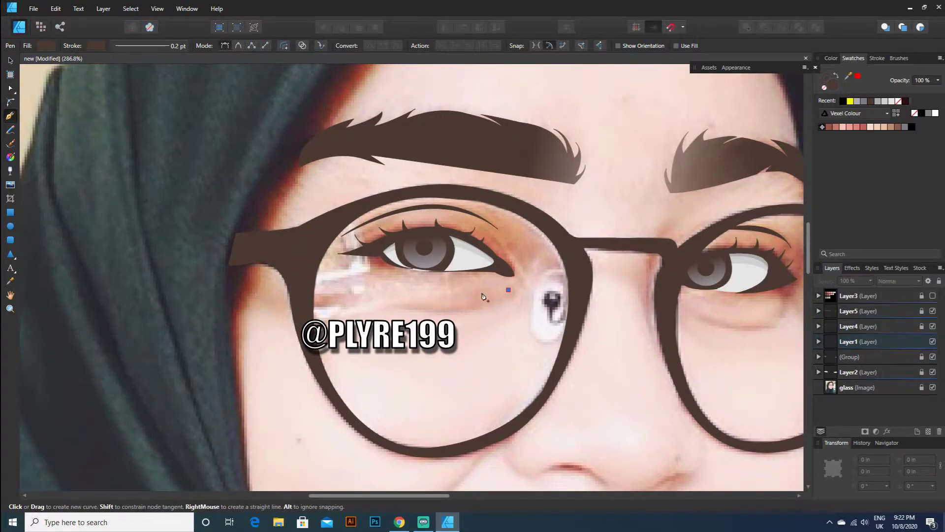
left_click(508, 290)
left_click_drag(397, 300, 346, 286)
left_click(397, 299, "alt")
left_click_drag(509, 290, 537, 263)
key("Escape")
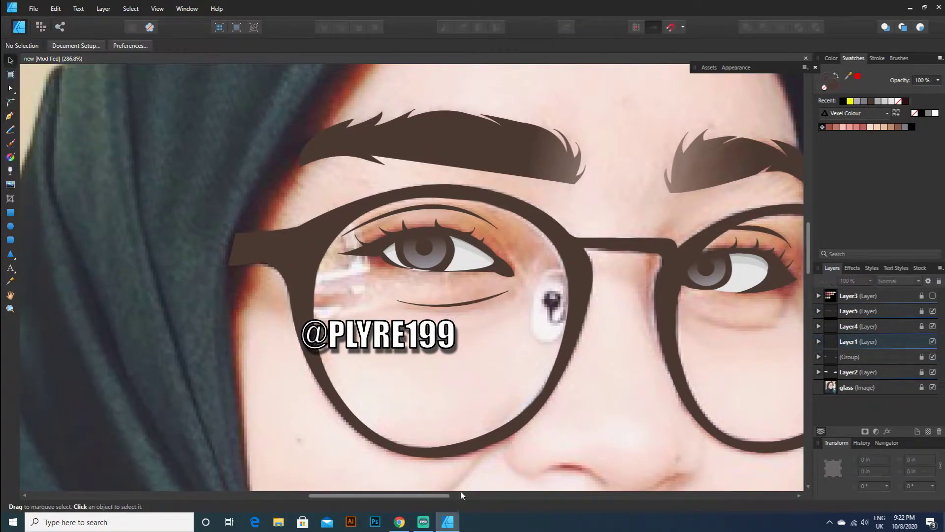
- Draw a matching crease below the right-hand eye and fill it with dark brown
scroll(427, 313, "right", 5)
key("Escape")
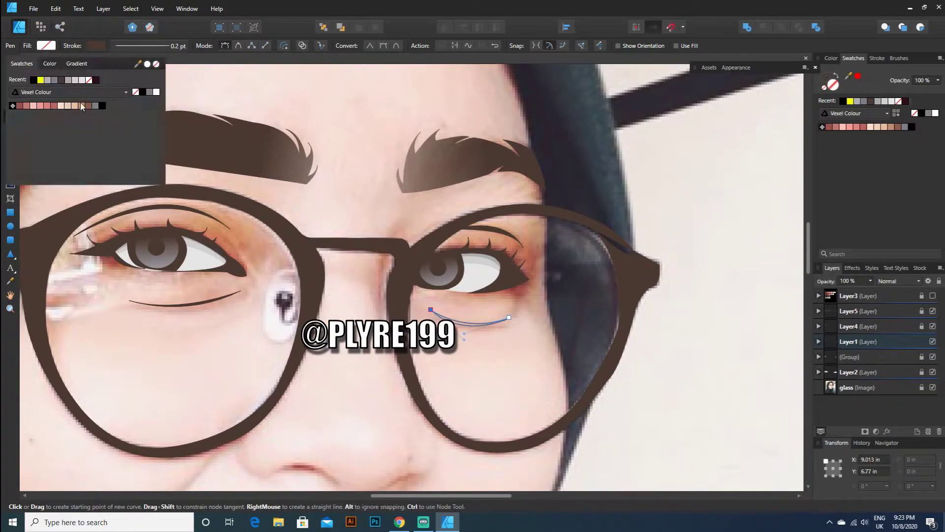
key("v")
- Draw the left-hand smile line as a thin dark brown shape running from below the glasses to the corner of the mouth
scroll(405, 408, "down", 5)
scroll(404, 407, "up", 4)
key("p")
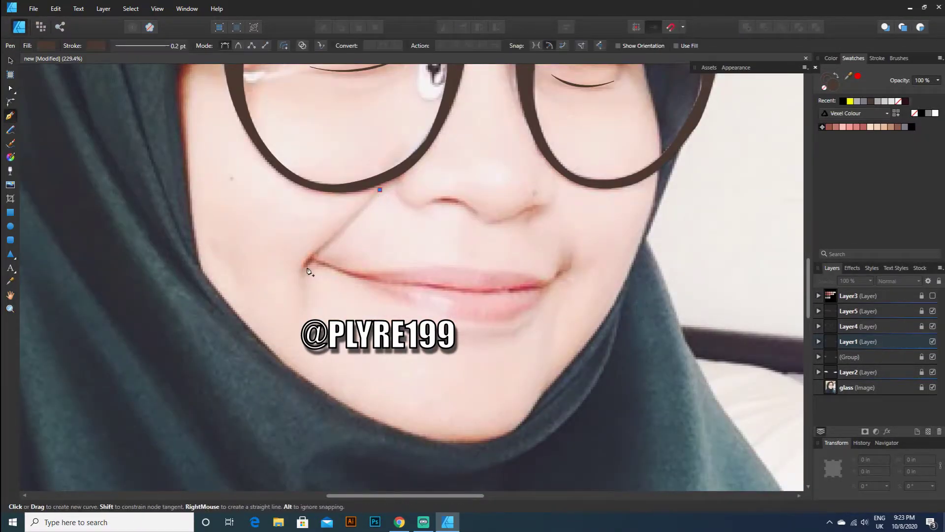
key("ctrl+z")
left_click_drag(377, 195, 417, 181)
key("Escape")
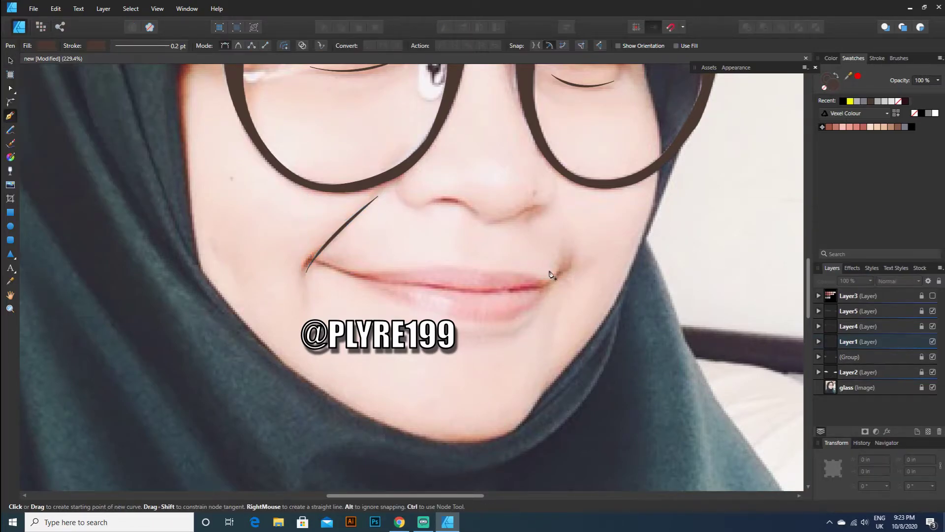
- Trace a closed outline for the mouth line between the lips, from the left-hand corner to the right-hand corner and back
left_click_drag(317, 254, 314, 264)
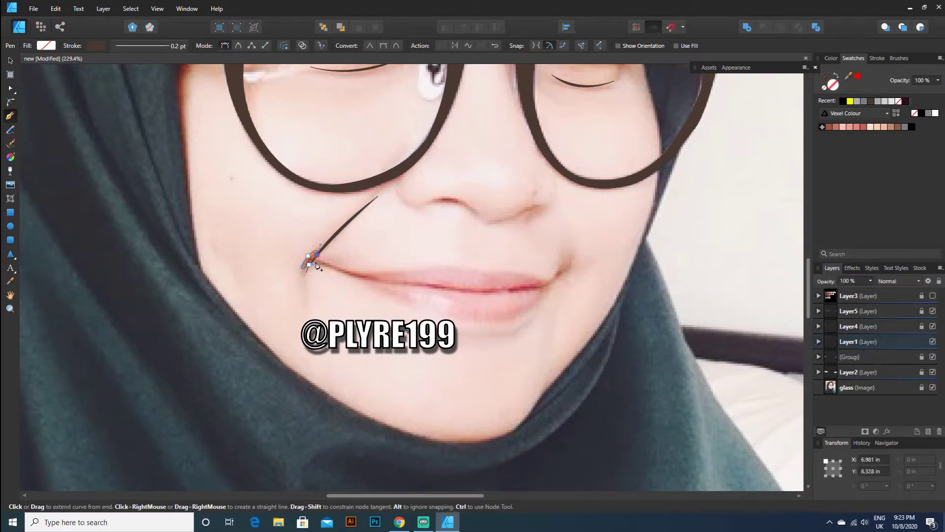
left_click_drag(381, 277, 385, 274)
left_click_drag(558, 272, 504, 301)
left_click(557, 273)
scroll(569, 279, "up", 5)
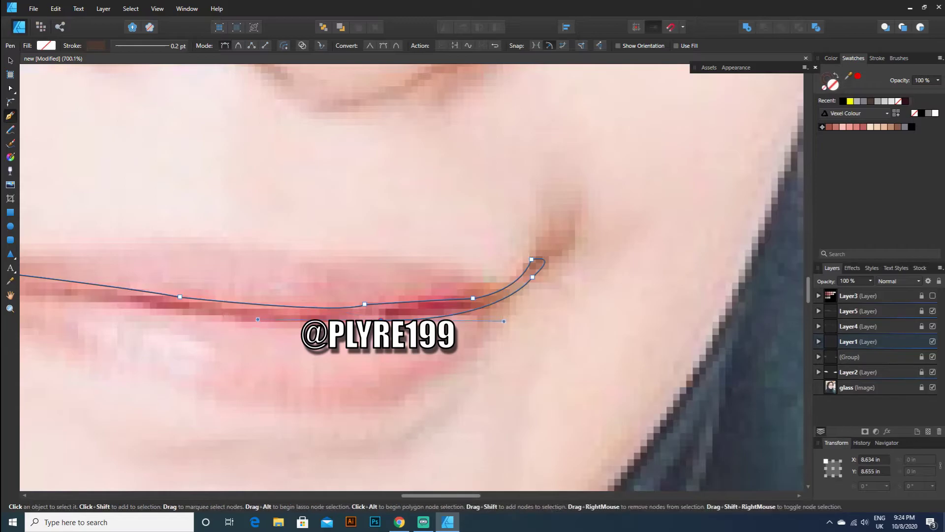
scroll(480, 363, "down", 3)
left_click(356, 307)
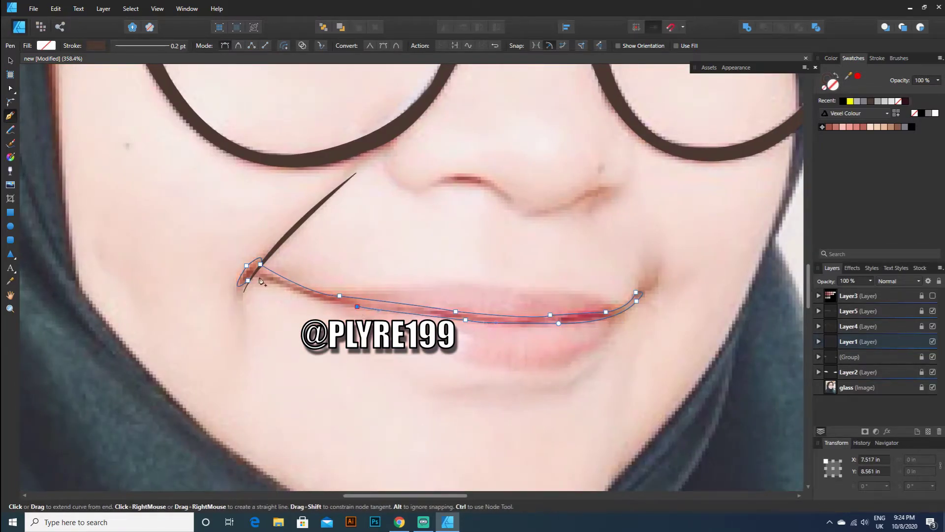
left_click(254, 274)
left_click(247, 281)
- Fill the mouth line with dark brown and check it with the glass photo hidden and shown
left_click(47, 46)
left_click(62, 104)
scroll(285, 355, "down", 6)
key("v")
left_click(933, 388)
left_click(933, 388)
- Trace the left-hand nose wing and nostril as one closed outline starting at the rim of the glasses
key("p")
scroll(422, 309, "up", 5)
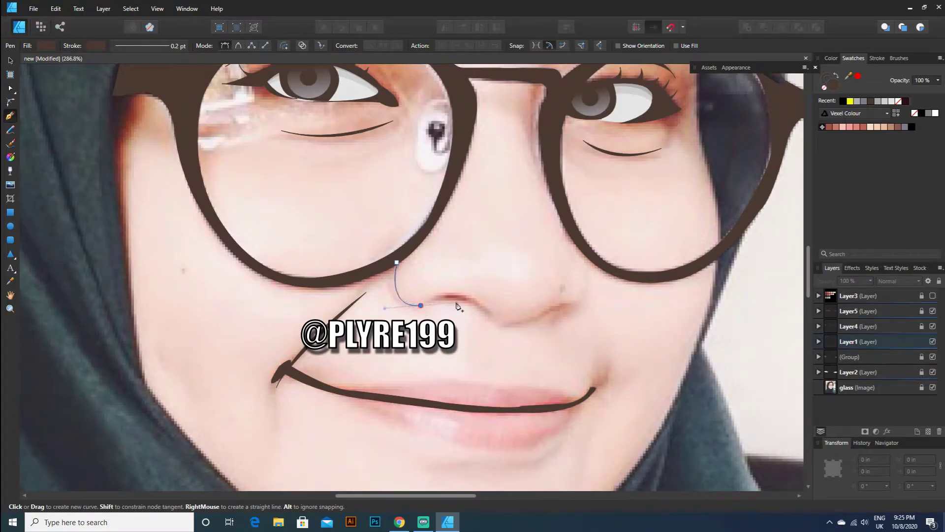
left_click_drag(458, 306, 458, 307)
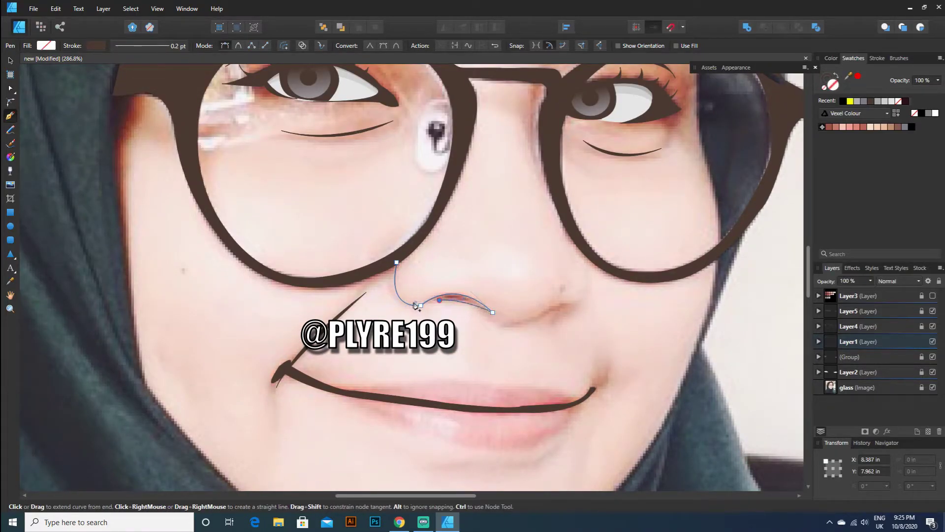
scroll(438, 309, "up", 3)
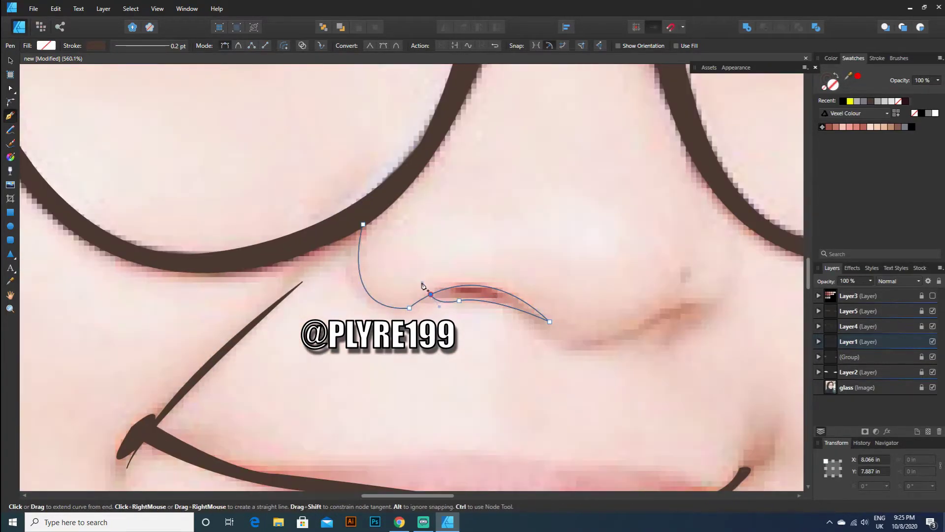
left_click(354, 279, "alt")
left_click_drag(363, 224, 374, 210)
- Fill the left-hand nostril outline with dark brown and add a short curve along the underside of the nose wing
left_click(47, 46)
left_click(62, 80)
left_click(10, 61)
left_click(59, 94)
left_click(10, 116)
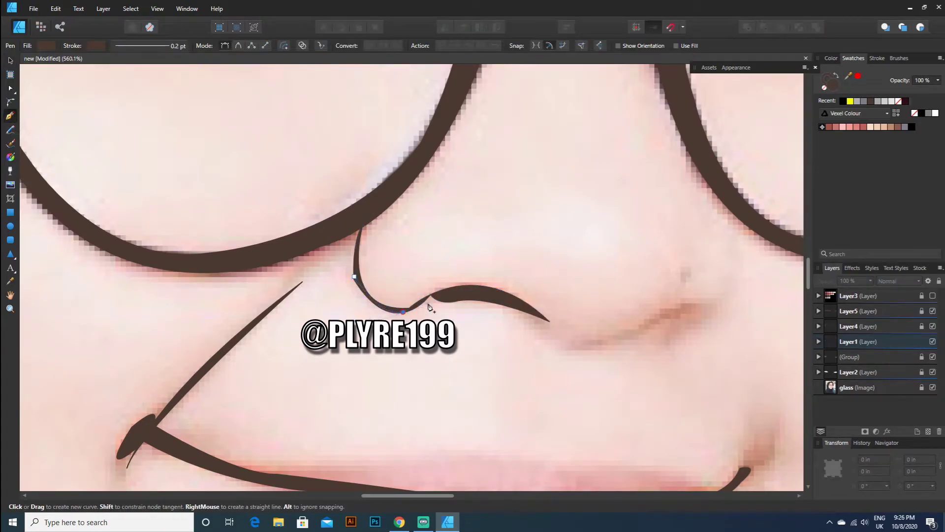
key("v")
left_click(361, 293)
- Draw the right-hand nose wing as a thin dark brown curve from the glasses rim down around the nostril
scroll(438, 443, "down", 4)
scroll(409, 280, "up", 3)
key("p")
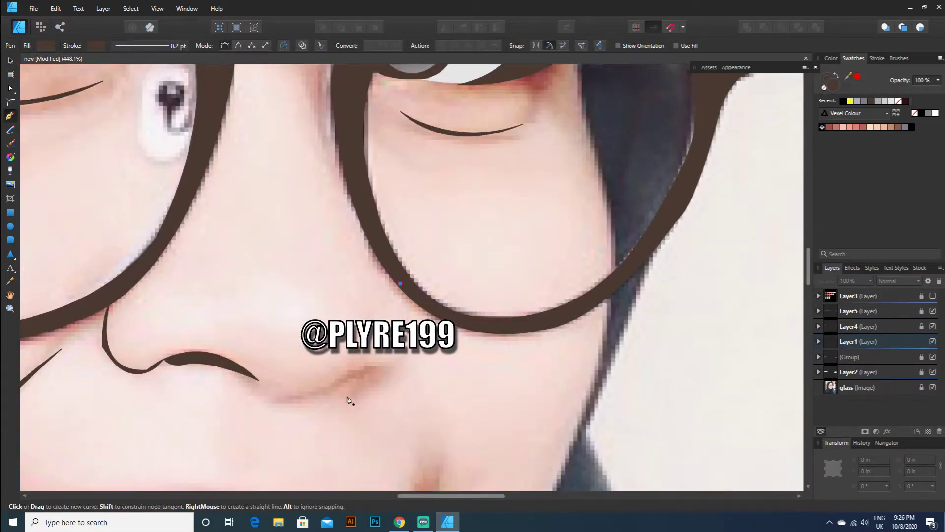
left_click_drag(265, 401, 267, 401)
key("Escape")
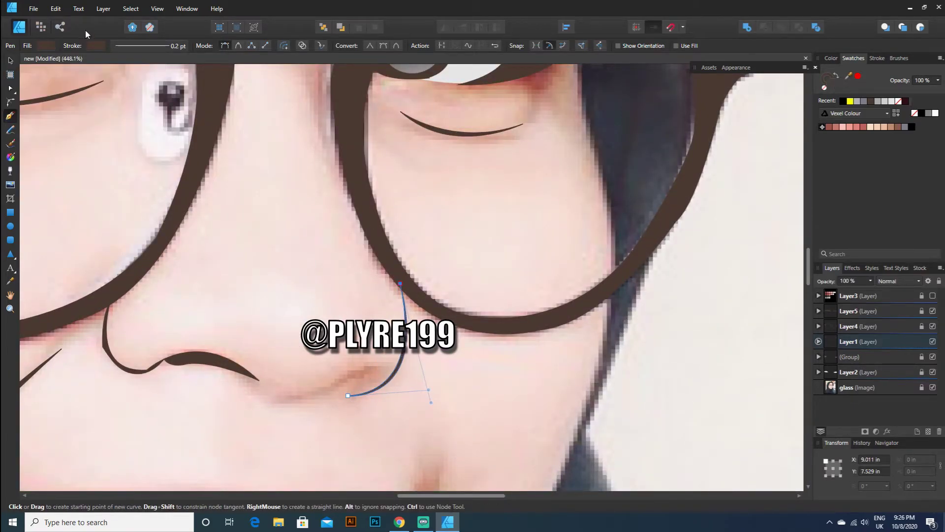
- Trace the right-hand nostril with its line under the nose tip and fill it with dark brown
left_click_drag(349, 370, 356, 375)
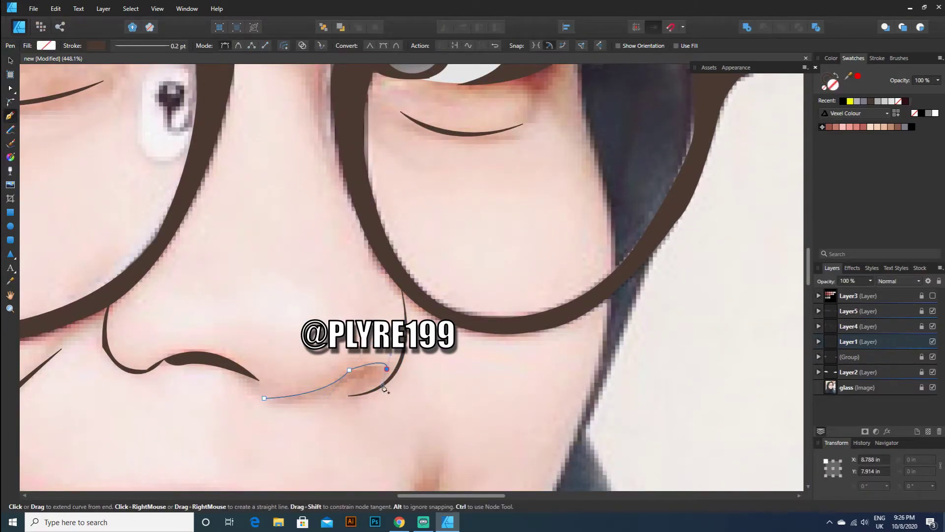
left_click(343, 382)
left_click_drag(244, 389, 227, 392)
left_click(46, 46)
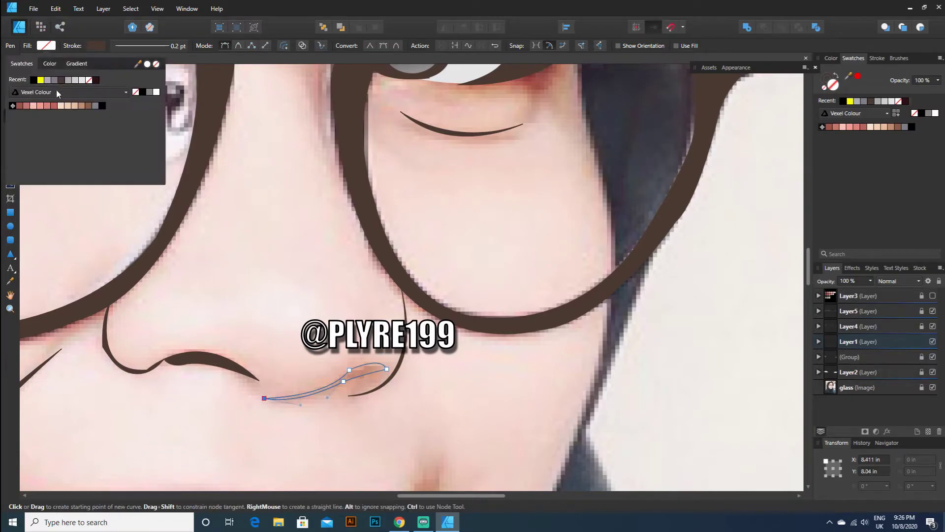
left_click(61, 80)
left_click(10, 61)
scroll(346, 323, "down", 3)
scroll(190, 341, "up", 5)
left_click(10, 115)
left_click(294, 315)
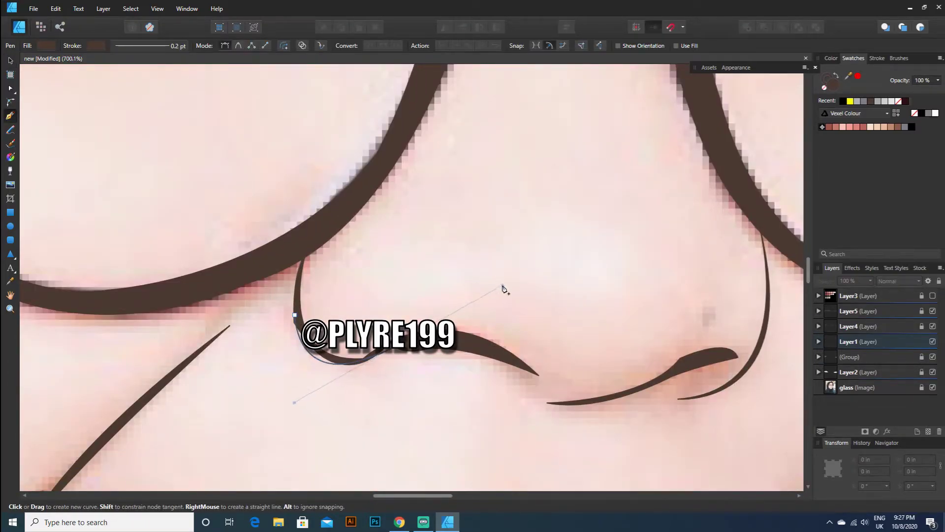
left_click(294, 306)
left_click_drag(509, 274, 513, 284)
key("ctrl+z")
- Thicken the lower bend of the left-hand nose wing with a small curve and check the drawing without the glass photo
left_click(294, 318)
left_click_drag(343, 363, 394, 366)
left_click(343, 363)
left_click(295, 318)
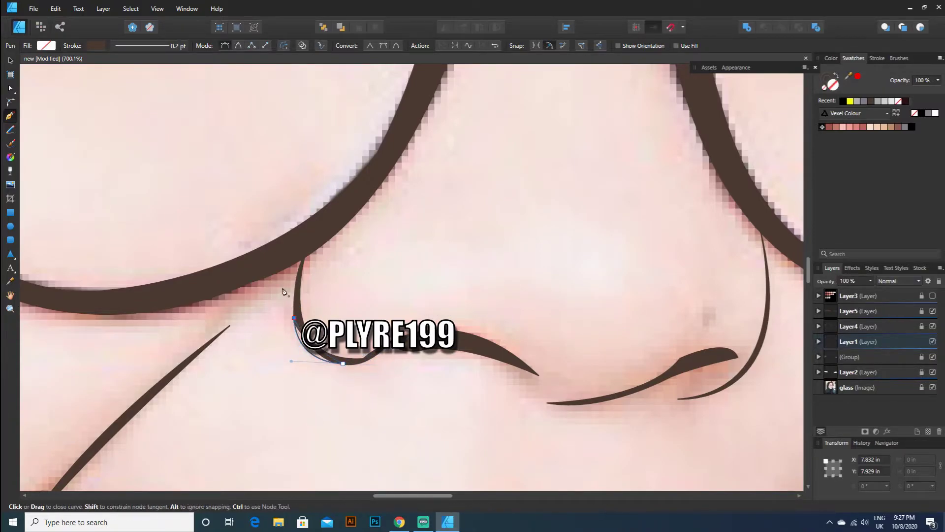
left_click(294, 317)
left_click(348, 363)
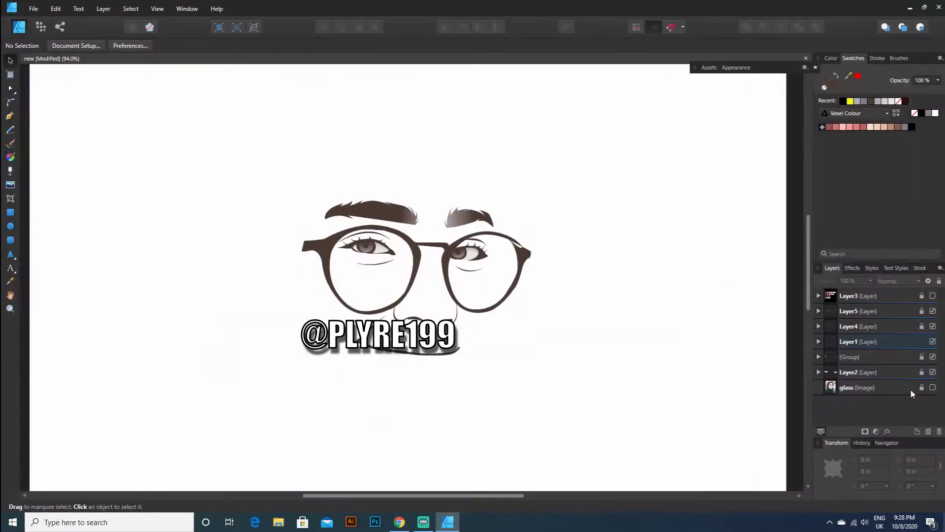
left_click(933, 388)
- Lock Layer1 and add a new layer at the top of the layer stack
left_click(818, 342)
left_click(850, 406)
left_click(818, 342)
left_click(858, 342)
left_click(938, 281)
left_click(859, 387)
left_click(917, 431)
left_click(565, 226)
- Trace the closed outline of both lips on Layer6 with no fill and a yellow stroke
left_click(10, 115)
left_click(46, 46)
left_click(154, 63)
left_click(96, 46)
left_click(36, 63)
left_click(52, 80)
left_click(99, 46)
scroll(424, 311, "up", 5)
scroll(408, 415, "down", 3)
left_click(262, 346)
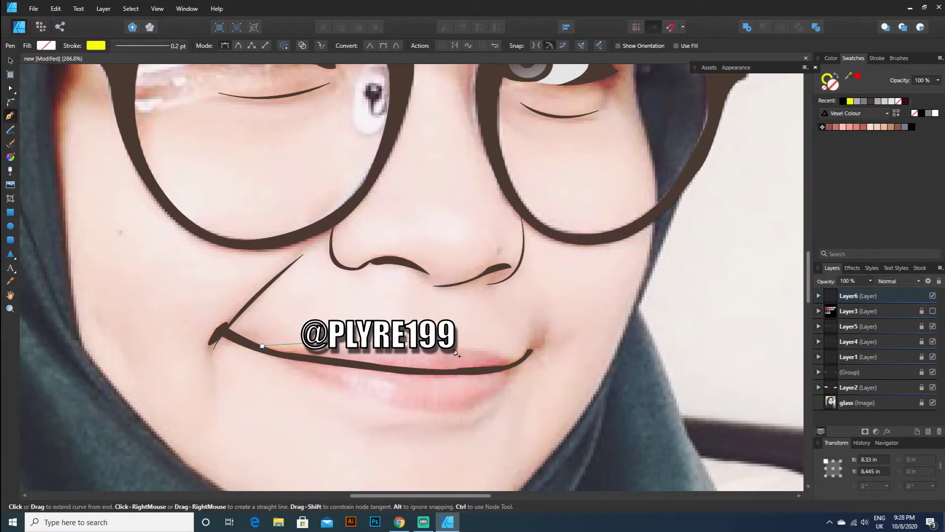
left_click_drag(514, 362, 534, 383)
left_click_drag(262, 346, 241, 321)
- Give the lips shape a salmon pink fill and stroke from the Vexel Colour palette
left_click(46, 46)
left_click(39, 105)
left_click(53, 106)
left_click(46, 106)
left_click(96, 45)
left_click(58, 106)
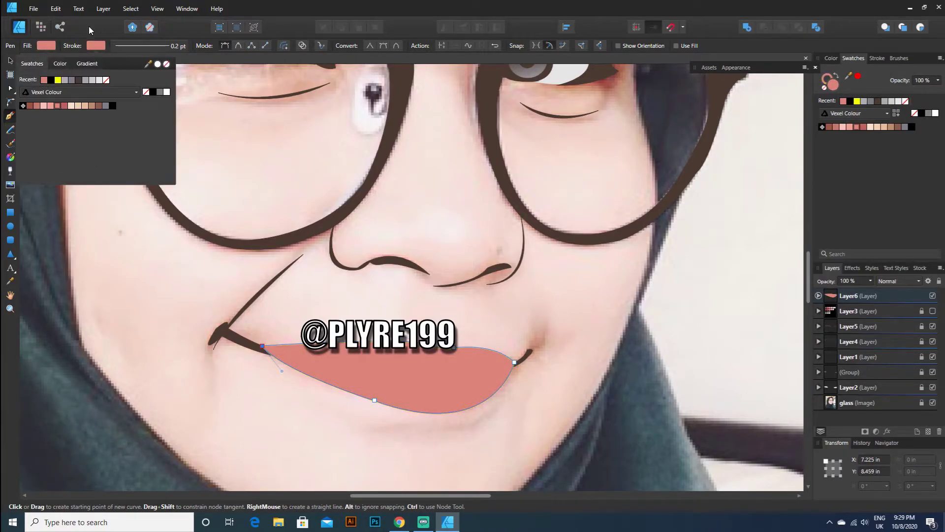
left_click(11, 61)
- Move the mouth line curve out of Layer1 to above the lips layer and check it without the glass photo
left_click(658, 327)
left_click(847, 356)
left_click(818, 357)
scroll(854, 394, "down", 2)
left_click_drag(855, 372, 840, 291)
left_click(101, 154)
scroll(370, 319, "down", 4)
scroll(834, 368, "down", 2)
left_click(819, 342)
left_click(933, 418)
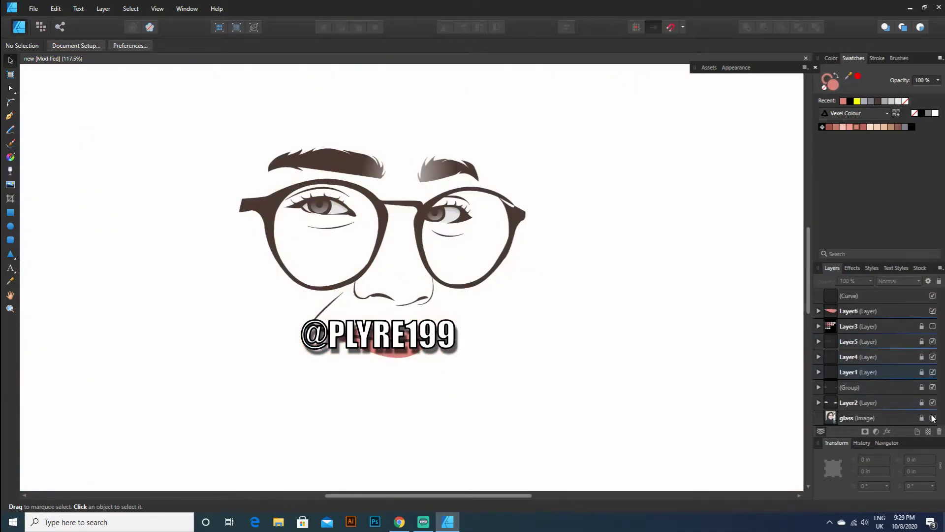
left_click(932, 417)
- Hide the lips layer to trace a highlight shape on the lower lip, and show the layer again
left_click(931, 315)
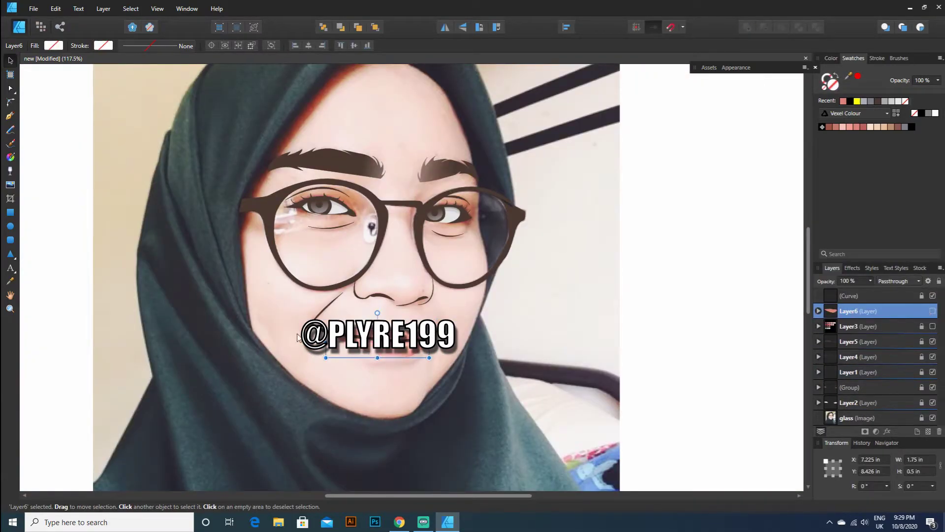
scroll(346, 344, "up", 2)
left_click(10, 116)
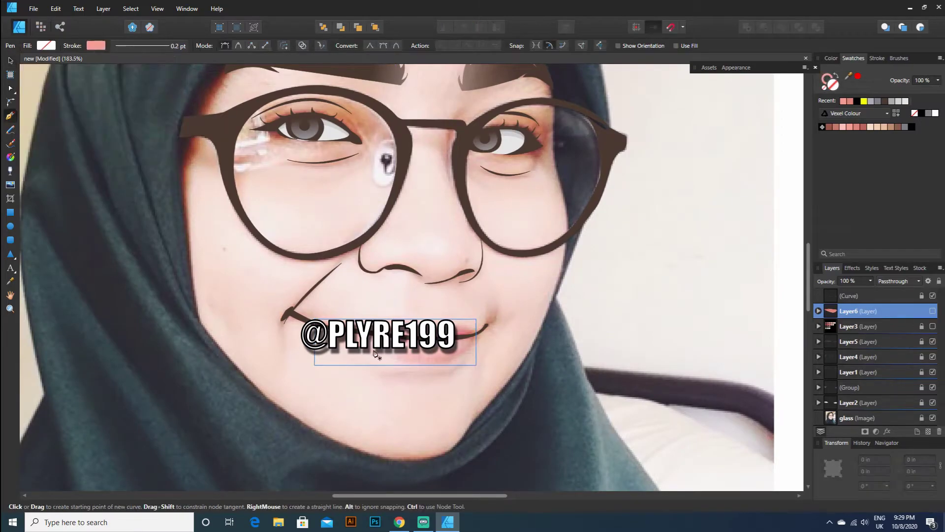
left_click(380, 353)
key("v")
left_click(933, 310)
left_click(908, 313)
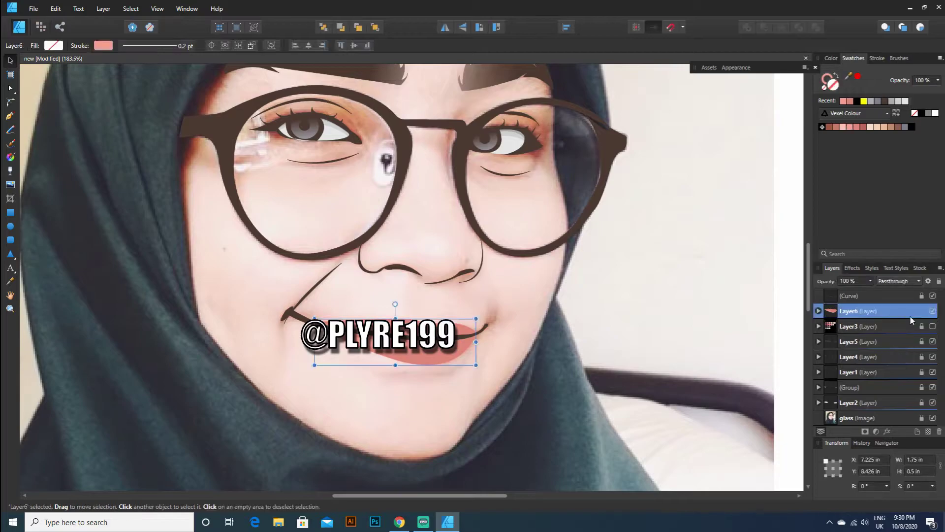
- Hide the glass photo and set the stroke to a lighter pink from the Vexel Colour palette
left_click(933, 417)
left_click(96, 46)
left_click(41, 63)
left_click(51, 105)
left_click(80, 35)
- Undo the last change and trace a smaller highlight inside the existing highlight on the lower lip
key("p")
scroll(347, 314, "up", 5)
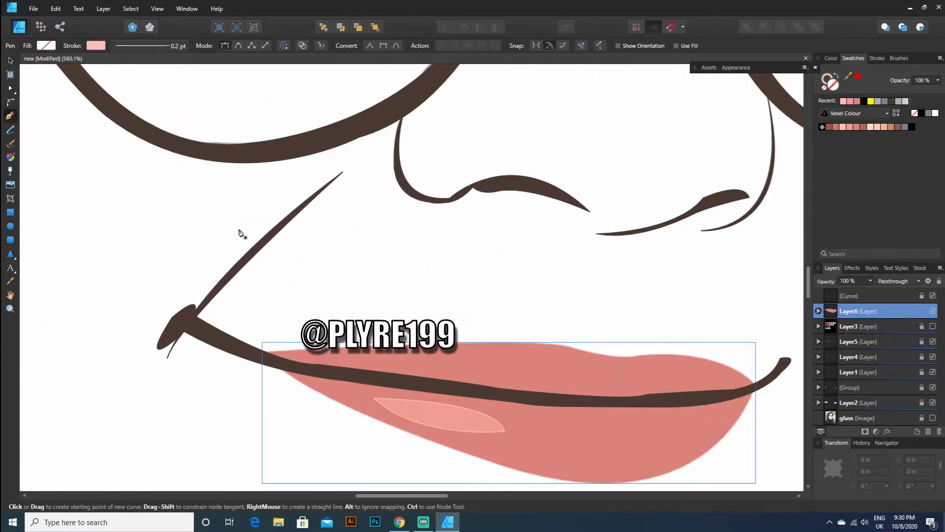
left_click(56, 8)
left_click(58, 18)
left_click(10, 60)
left_click(206, 212)
key("p")
left_click_drag(489, 424, 501, 438)
left_click(489, 424, "alt")
left_click_drag(403, 407, 409, 386)
- Colour the fill and stroke of the smaller lip highlight light pink
left_click(96, 46)
left_click(30, 64)
left_click(44, 105)
left_click(46, 46)
left_click(22, 63)
key("v")
scroll(465, 325, "down", 10)
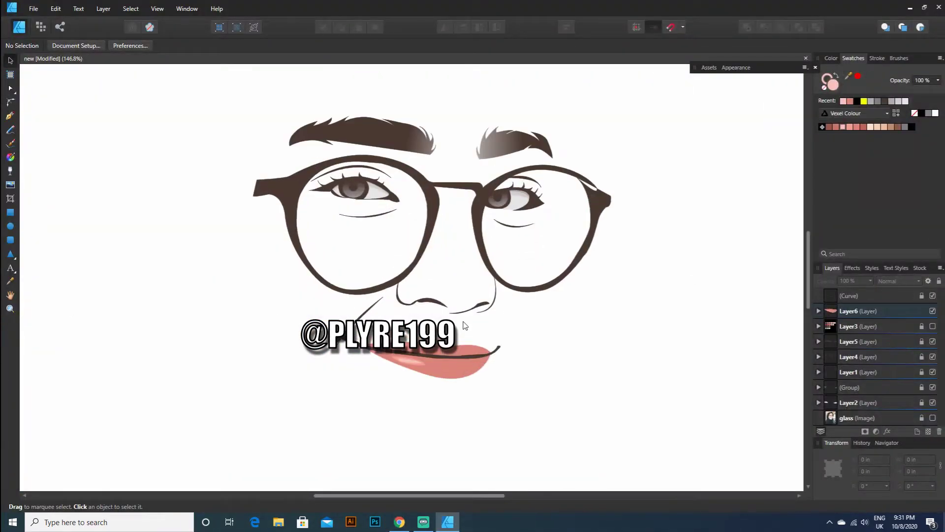
- Set both the fill and stroke to a darker red-pink from the Vexel Colour palette for the lip shadow
scroll(476, 317, "up", 2)
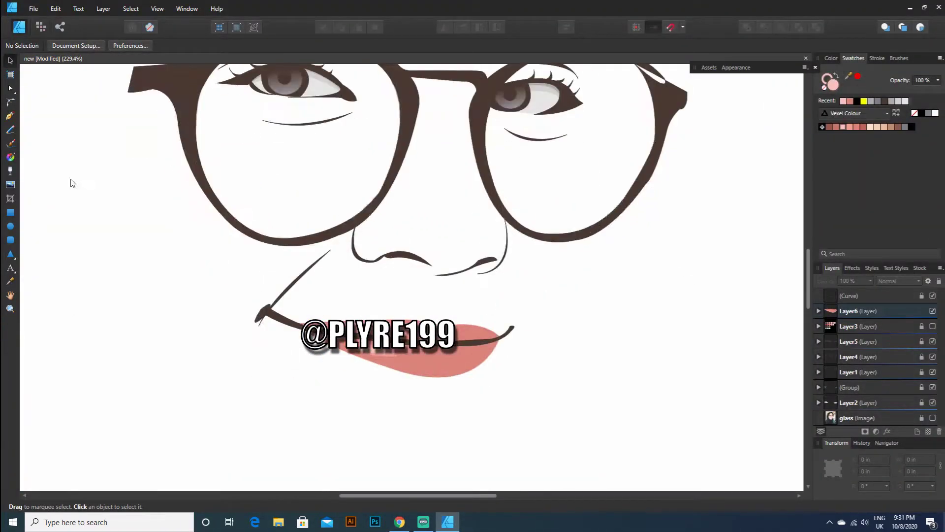
left_click(11, 116)
left_click(46, 46)
left_click(22, 63)
left_click(54, 106)
left_click(96, 46)
left_click(32, 64)
left_click(65, 105)
- Trace a shadow shape over the right-hand end of both lips and fill it with the darker red-pink
left_click(262, 206)
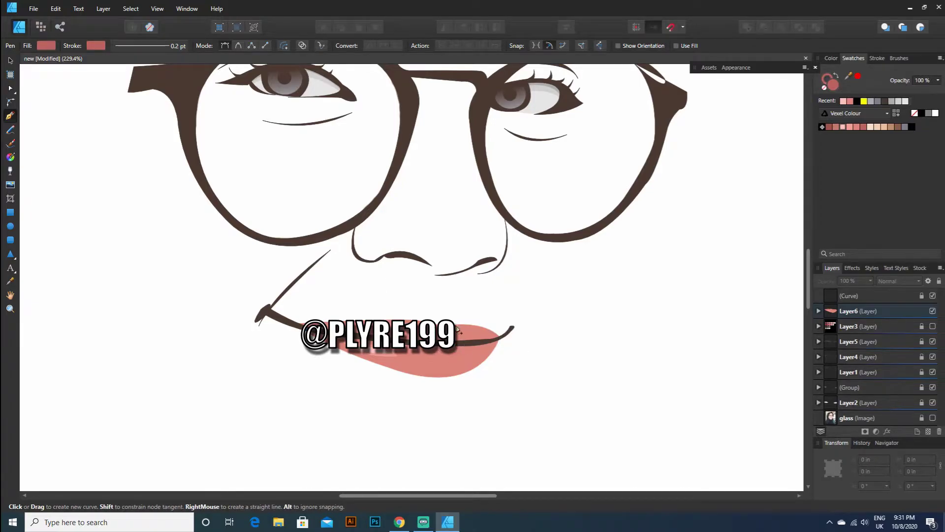
left_click_drag(500, 337, 506, 347)
left_click_drag(415, 376, 398, 375)
left_click(442, 377, "alt")
left_click(447, 325)
left_click(46, 46)
left_click(54, 106)
left_click(11, 60)
left_click(663, 368)
scroll(663, 369, "down", 4)
scroll(665, 369, "down", 1)
scroll(687, 351, "up", 4)
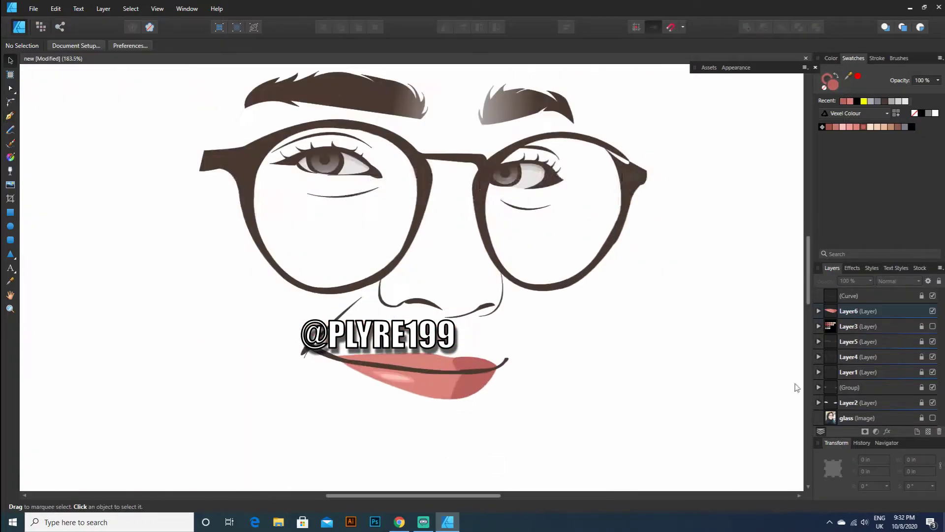
- Reduce the opacity of the darker shadow shape on the lips to 39%
left_click(818, 311)
left_click(854, 326)
left_click_drag(828, 300, 831, 299)
left_click(612, 281)
scroll(612, 281, "down", 4)
left_click_drag(456, 495, 484, 495)
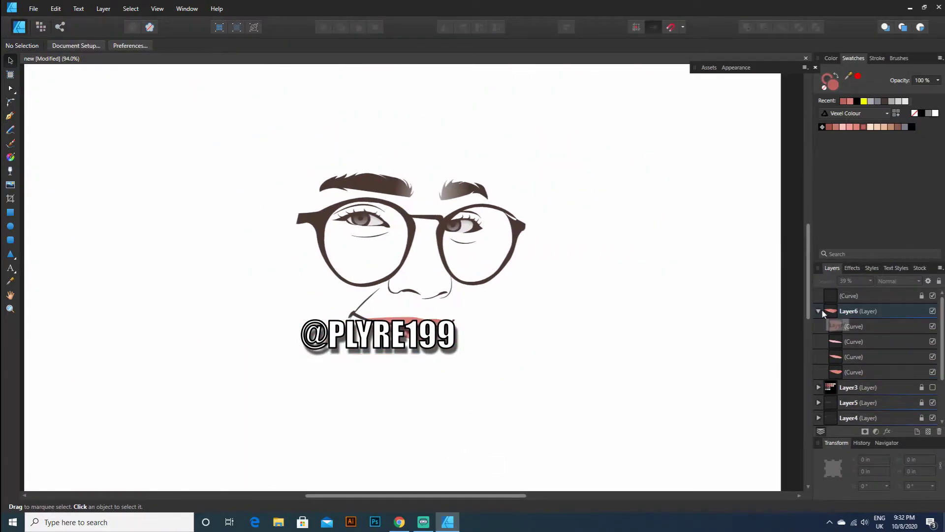
left_click(818, 311)
- Show the glass reference photo and add a new layer above the existing artwork
left_click(933, 418)
left_click(933, 418)
left_click(932, 418)
left_click(879, 311)
left_click(917, 431)
- Set the Pen tool to a yellow stroke with no fill
left_click(11, 116)
left_click(96, 46)
left_click(69, 80)
left_click(47, 46)
left_click(129, 92)
- Trace the dark inner-scarf area between the top of the forehead and the hijab's peak as a closed shape
scroll(347, 241, "up", 2)
scroll(347, 243, "down", 3)
scroll(376, 213, "up", 4)
left_click(398, 203)
mouse_move(595, 359)
left_mouse_down()
mouse_move(641, 505)
mouse_move(640, 470)
left_mouse_up()
left_click(594, 269)
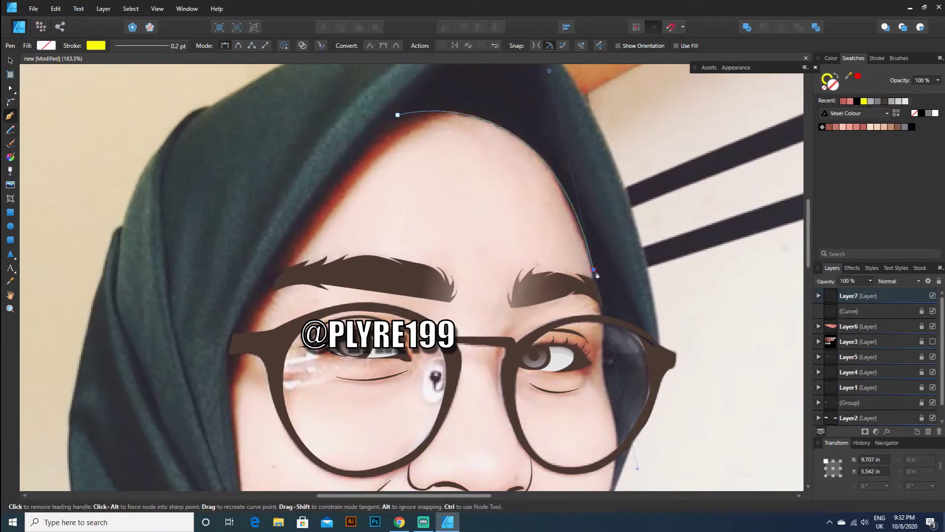
scroll(593, 270, "up", 3)
left_click_drag(470, 196, 388, 276)
left_click(470, 196)
left_click(397, 278)
- Colour the inner-scarf shape with a solid dark brown fill
left_click(97, 46)
left_click(11, 60)
left_click(69, 98)
left_click(10, 116)
scroll(399, 164, "down", 3)
key("v")
left_click(101, 45)
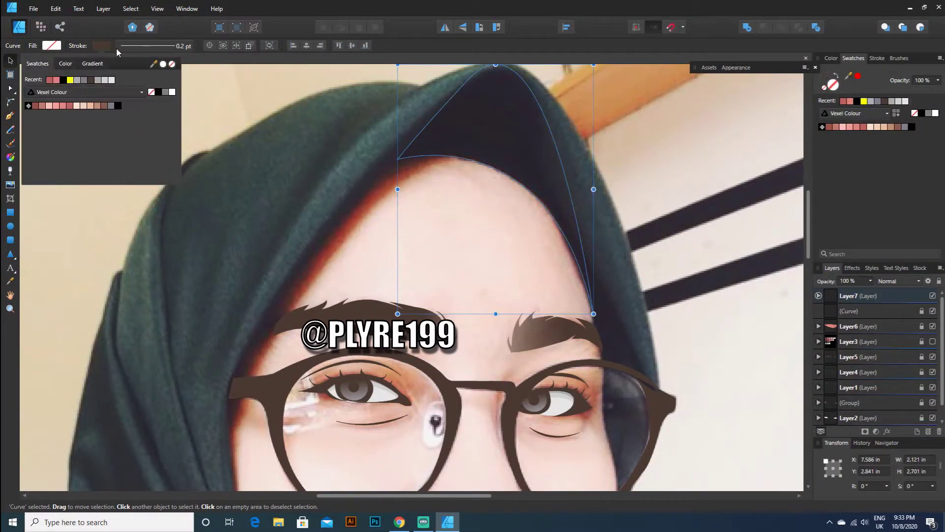
left_click(157, 52)
key("shift+x")
left_click(588, 223)
scroll(591, 227, "down", 1)
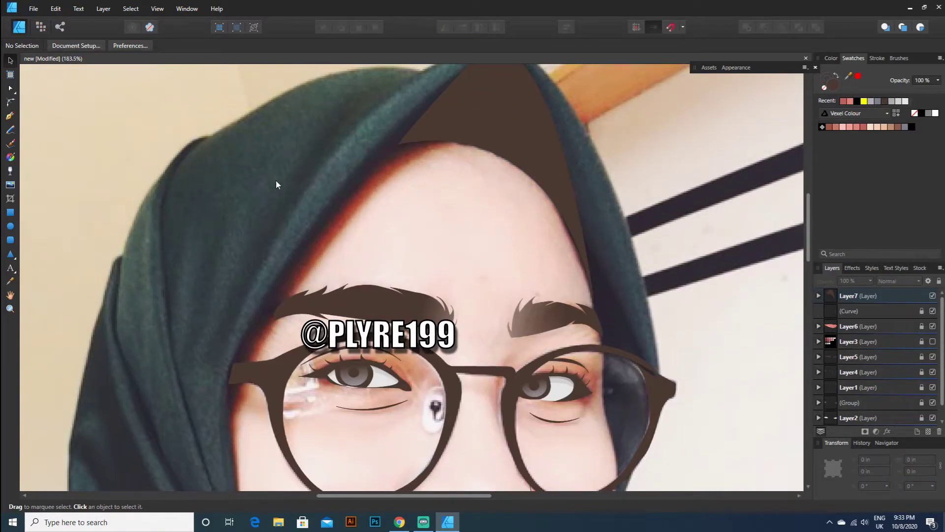
- Return the Pen tool to no fill and a yellow stroke for tracing the face
key("p")
left_click(46, 46)
left_click(154, 64)
left_click(96, 45)
left_click(63, 80)
- Trace the face outline from the upper left of the forehead down the left cheek and around the chin
scroll(399, 148, "down", 4)
scroll(394, 364, "up", 2)
left_click(297, 272)
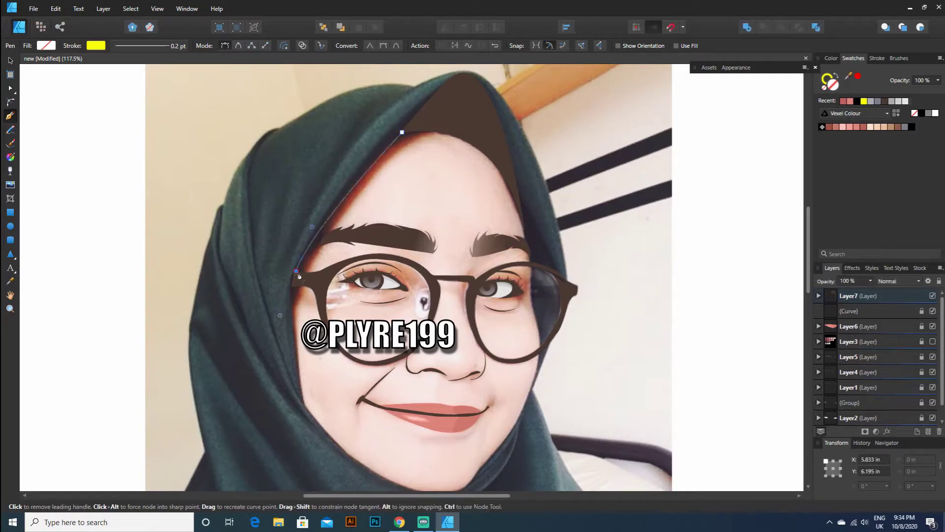
scroll(304, 356, "down", 3)
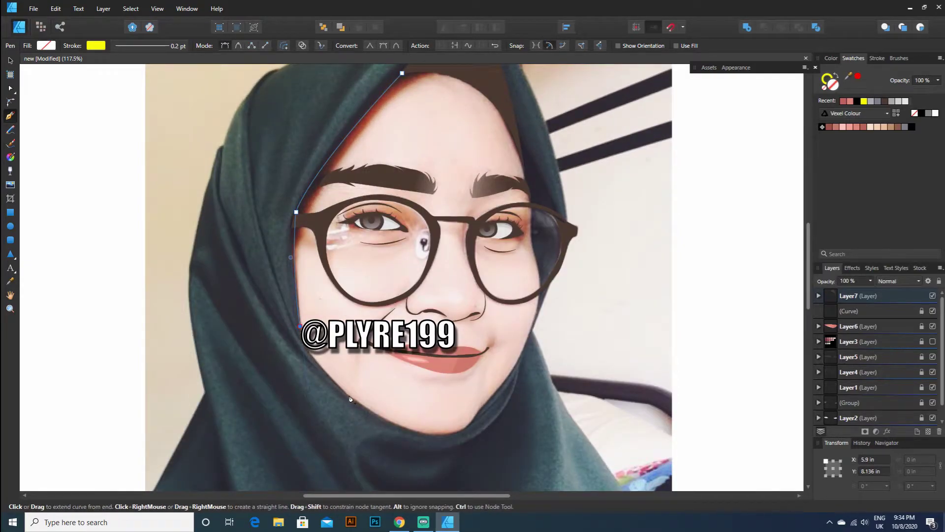
left_click(427, 435)
left_click_drag(476, 415, 486, 390)
left_click(476, 416)
left_click(517, 362)
- Continue the face outline up the right cheek and close it across the forehead under the inner scarf
scroll(535, 346, "down", 2)
scroll(536, 347, "up", 3)
left_click(539, 345)
left_click_drag(539, 344, 533, 286)
left_click(506, 188)
left_click(402, 152)
- Fill the face shape with the light peach skin tone from the Vexel Colour palette and move it beneath the facial features
left_click(47, 46)
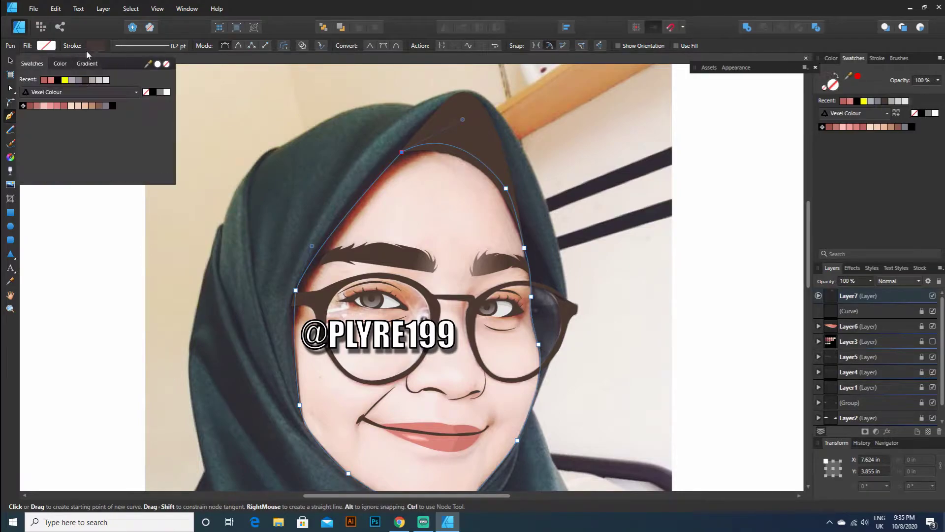
left_click(78, 106)
left_click(933, 311)
left_click(933, 312)
left_click_drag(843, 311, 832, 410)
left_click(251, 150)
key("Delete")
left_click(56, 8)
left_click(76, 19)
left_click(41, 47)
left_click(33, 62)
left_click(414, 192, "ctrl")
left_click(56, 8)
left_click(75, 18)
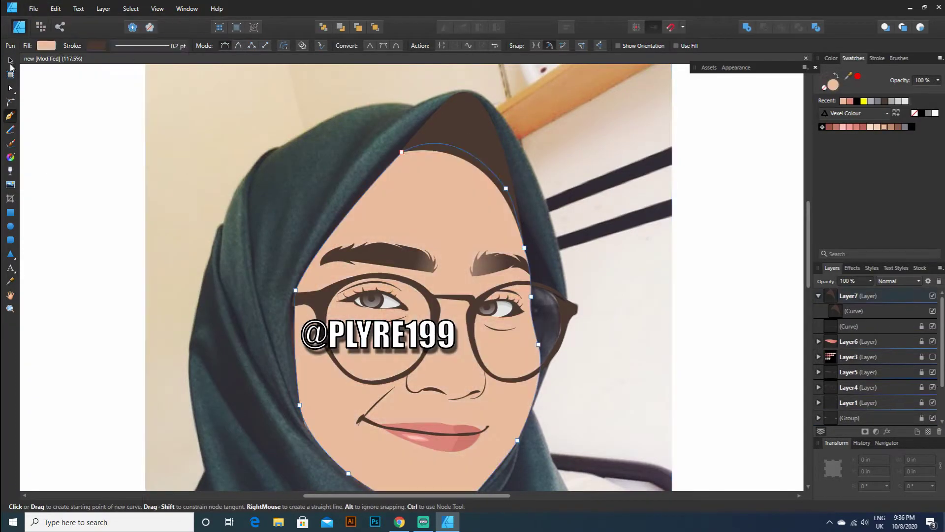
- Set the face shape's stroke width to 4.1 pt and hide the glass photo
left_click(11, 61)
scroll(903, 391, "down", 3)
left_click(886, 403)
scroll(922, 315, "up", 3)
scroll(911, 345, "down", 3)
left_click(859, 417)
left_click(858, 403)
left_click(168, 47)
left_click_drag(126, 81, 138, 85)
left_click(933, 418)
left_click(135, 47)
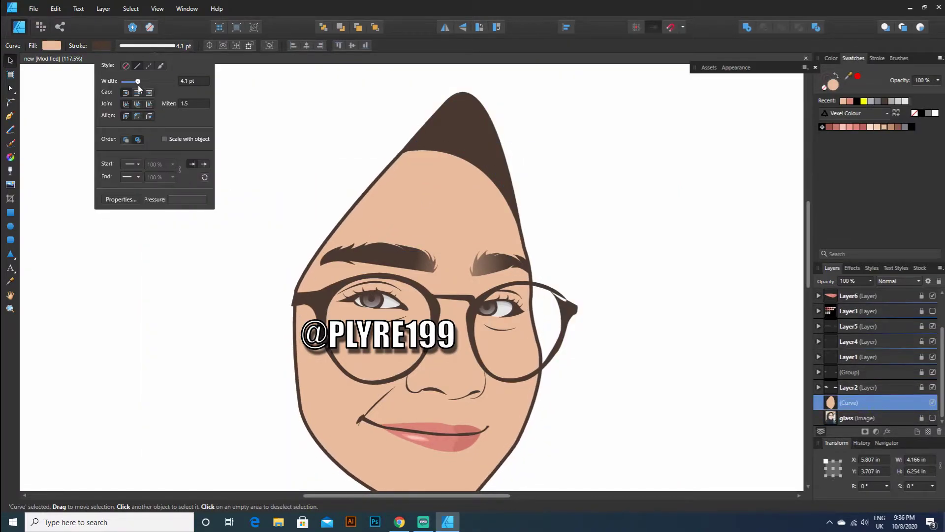
left_click(85, 91)
left_click(85, 91)
- Lock the face shape and compare the portrait with the glass photo shown and hidden
scroll(531, 276, "down", 1)
left_click(922, 403)
left_click(933, 418)
left_click(423, 428)
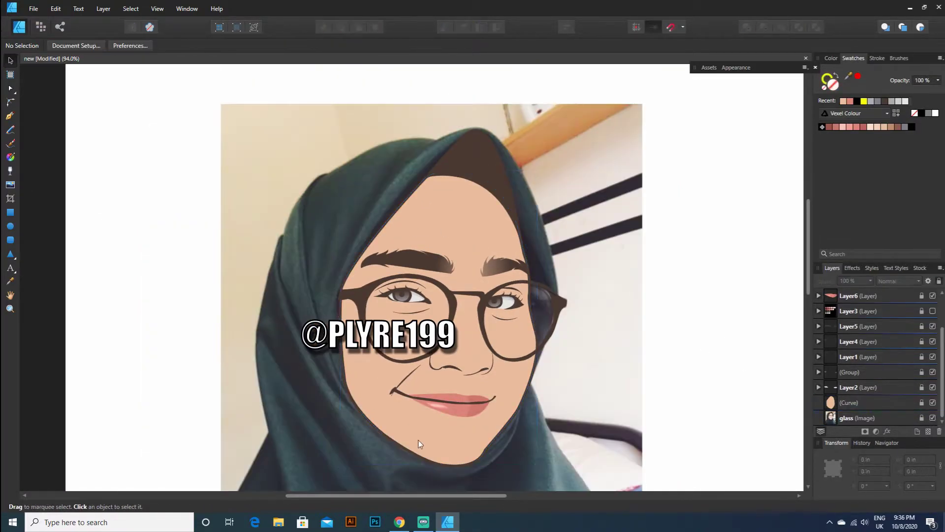
left_click_drag(425, 432, 392, 339)
scroll(397, 320, "down", 2)
left_click(933, 418)
left_click(35, 9)
left_click(56, 177)
key("Return")
left_click(370, 253)
left_click(933, 418)
left_click(34, 8)
left_click(91, 128)
left_click(542, 320)
type("2")
left_click(391, 249)
left_click(912, 402)
left_click(933, 417)
left_click(176, 134)
scroll(922, 298, "up", 2)
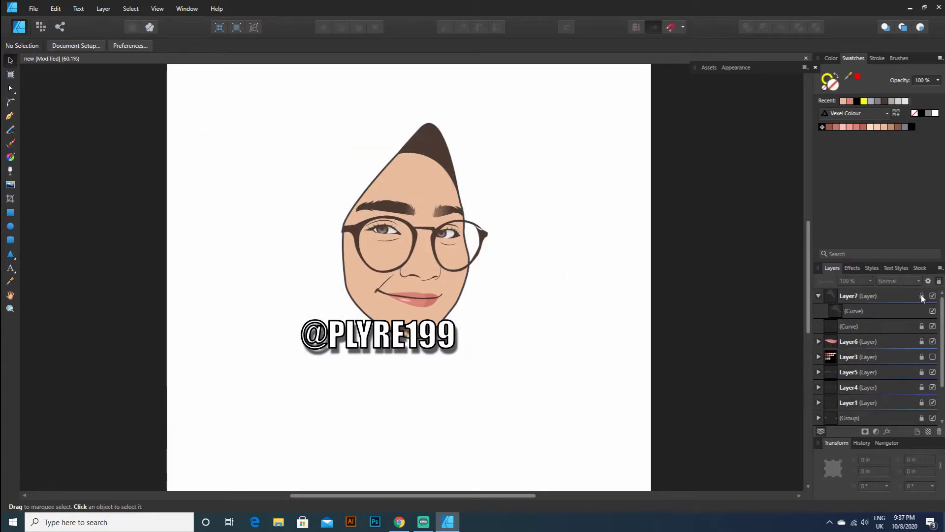
- Show the glass photo again and make Layer7 the active layer
scroll(884, 320, "down", 2)
left_click(932, 418)
scroll(884, 356, "up", 2)
left_click(881, 297)
left_click(176, 134)
- Start a yellow Pen outline over the hijab's peak and reduce its stroke width to 0.4 pt
left_click(10, 115)
left_click(137, 46)
left_click(11, 60)
left_click(10, 115)
scroll(404, 213, "up", 5)
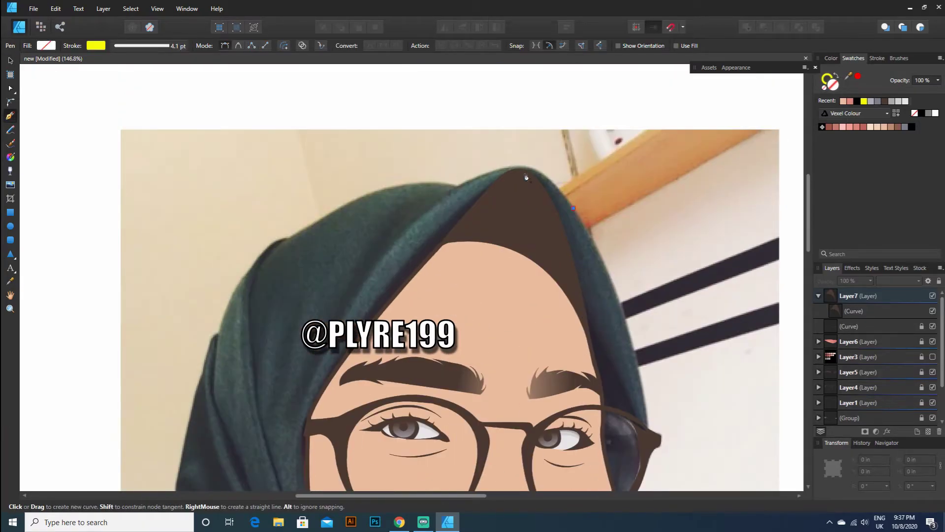
left_click_drag(369, 251, 367, 249)
left_click(148, 46)
left_click_drag(132, 81, 124, 82)
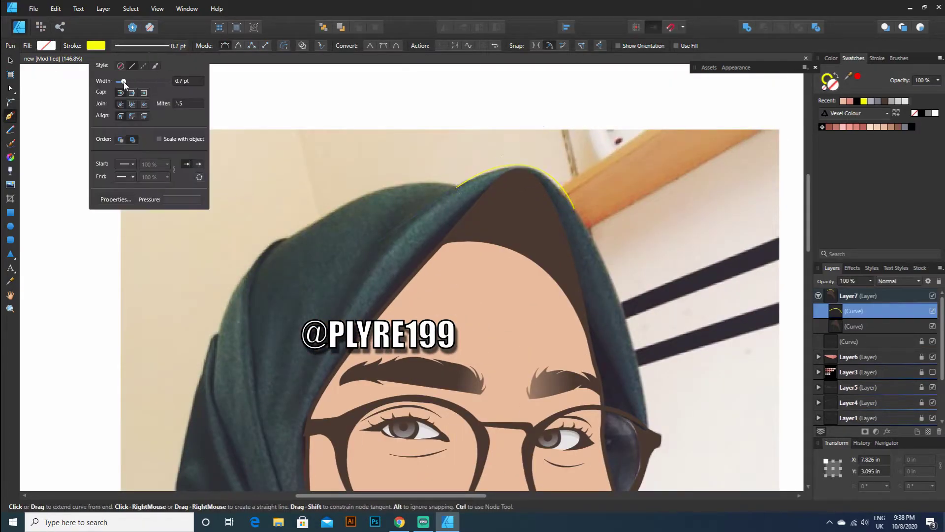
- Trace the hijab's outer edge from the top down the left side to the shoulder
left_click_drag(349, 202, 276, 233)
left_click(288, 239)
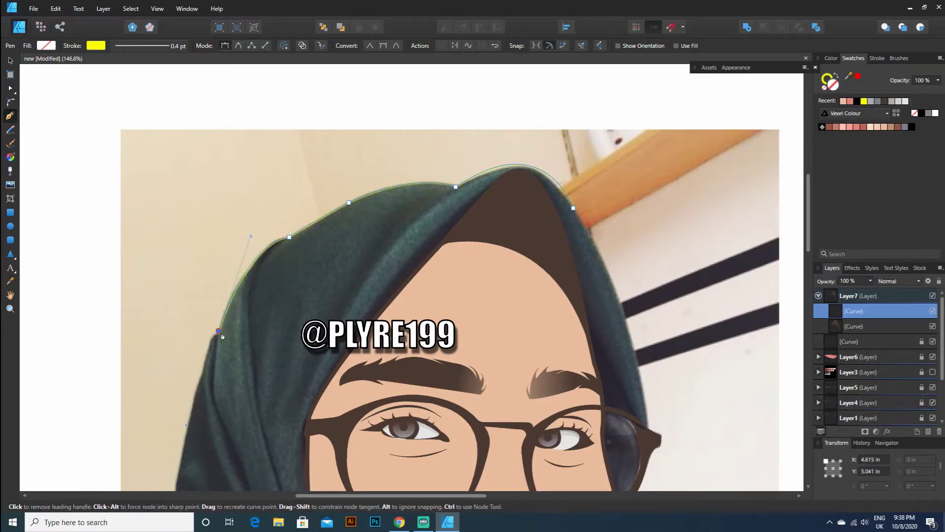
scroll(204, 220, "down", 3)
scroll(197, 238, "down", 1)
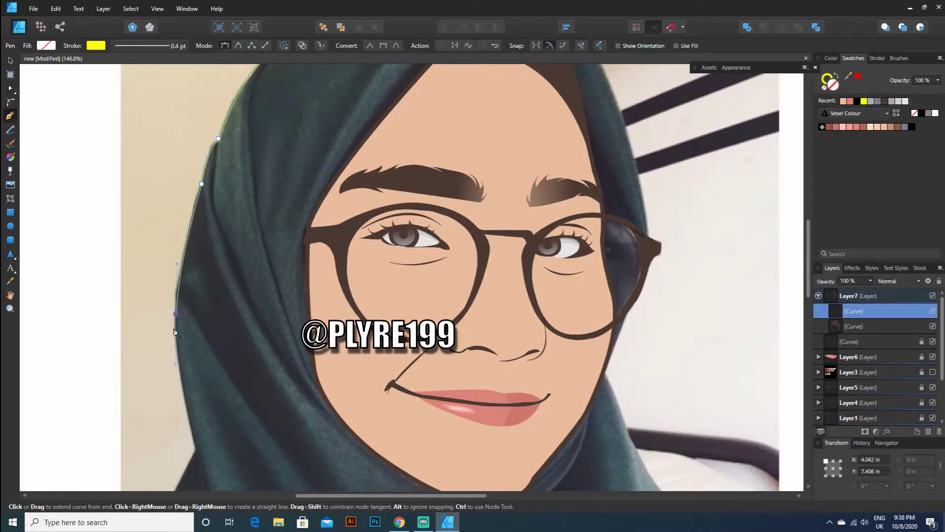
scroll(253, 246, "down", 5)
scroll(223, 230, "down", 1)
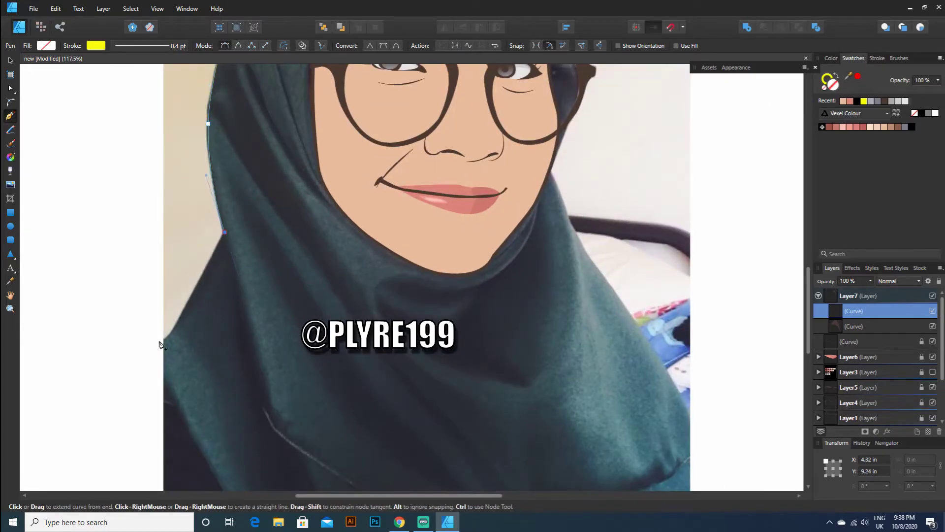
- Extend the hijab outline over the left shoulder and along the cloth's lower edge past the photo's bottom
left_click(144, 345)
scroll(177, 306, "down", 2)
left_click(209, 361)
left_click(450, 345)
- Trace the hijab's right edge up past the cheek and glasses and close the outline at the peak
left_click_drag(491, 277, 479, 332)
left_click(442, 290)
scroll(442, 290, "up", 3)
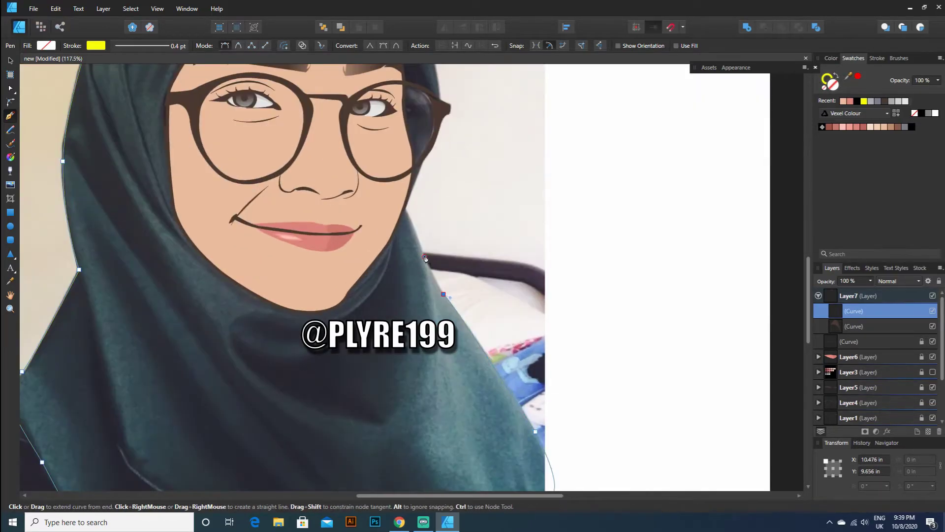
scroll(427, 246, "up", 2)
scroll(440, 253, "up", 2)
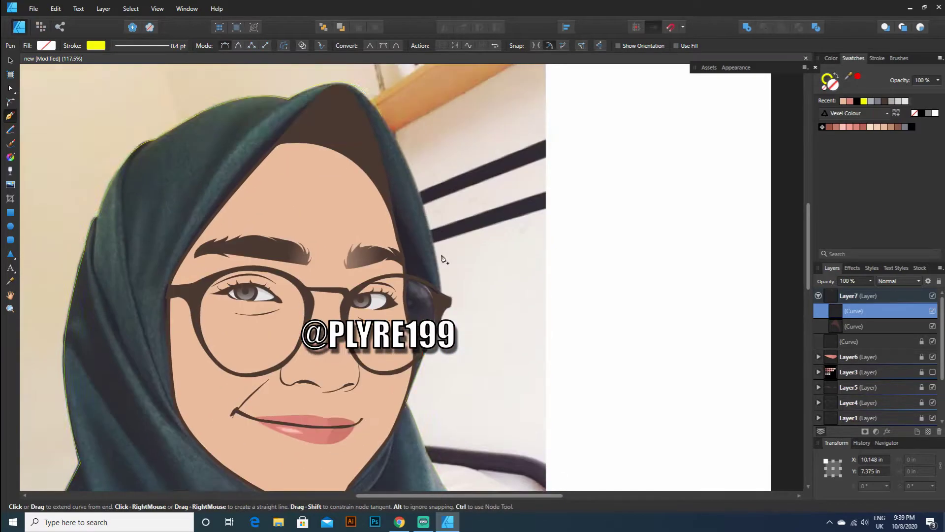
scroll(415, 188, "up", 2)
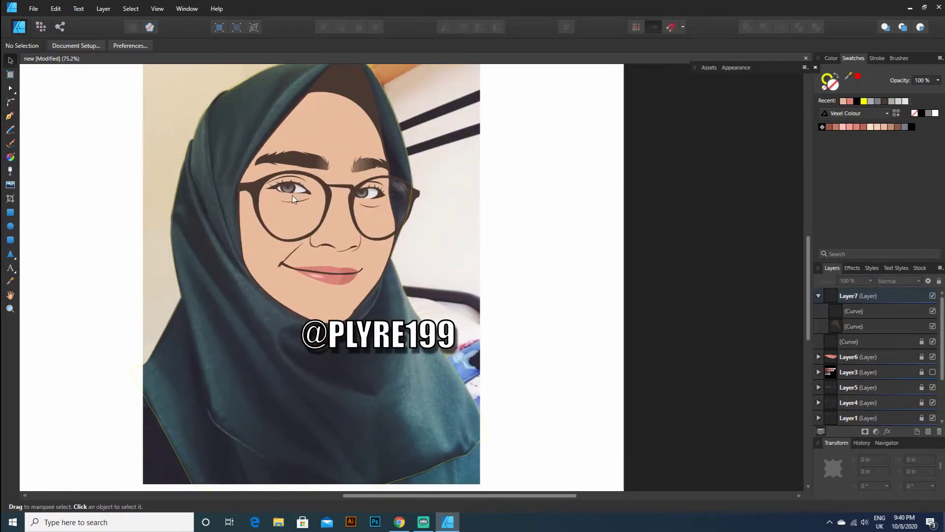
- Trace a long diagonal fold from the hijab's left edge across the chest and shorter curved folds beneath the chin
scroll(268, 265, "up", 2, "ctrl")
key("p")
scroll(167, 161, "down", 1)
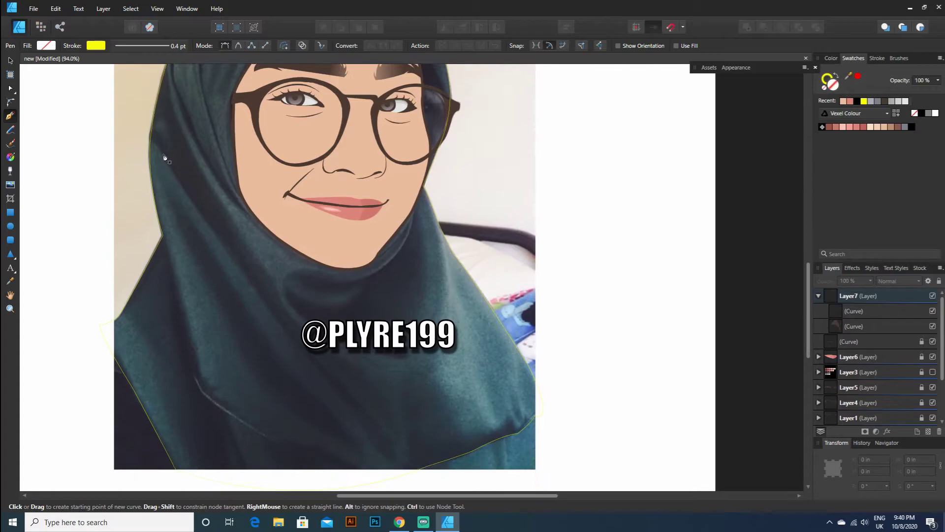
left_click_drag(448, 463, 436, 463)
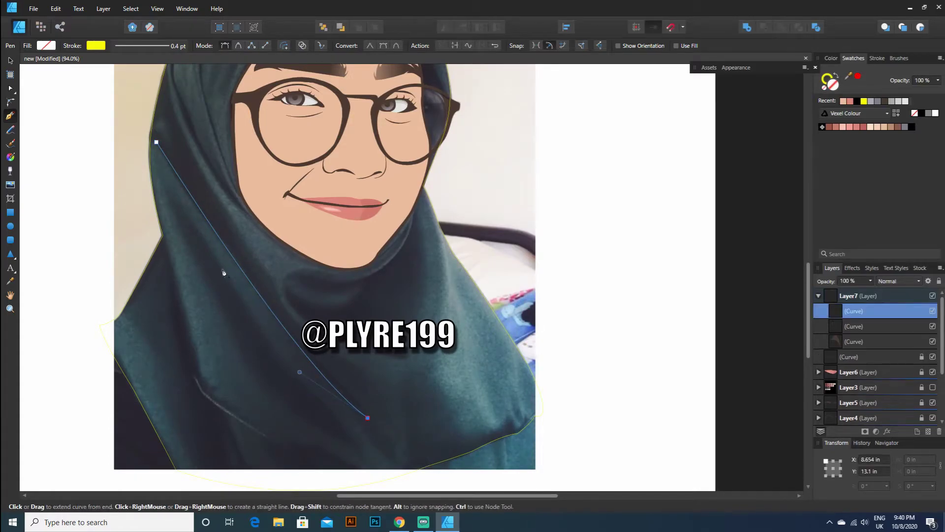
key("Escape")
left_click(286, 287)
left_click(375, 257)
- Trace the fold running from the hijab's left edge above the shoulder down past the bottom of the photo
left_click_drag(215, 410, 213, 411)
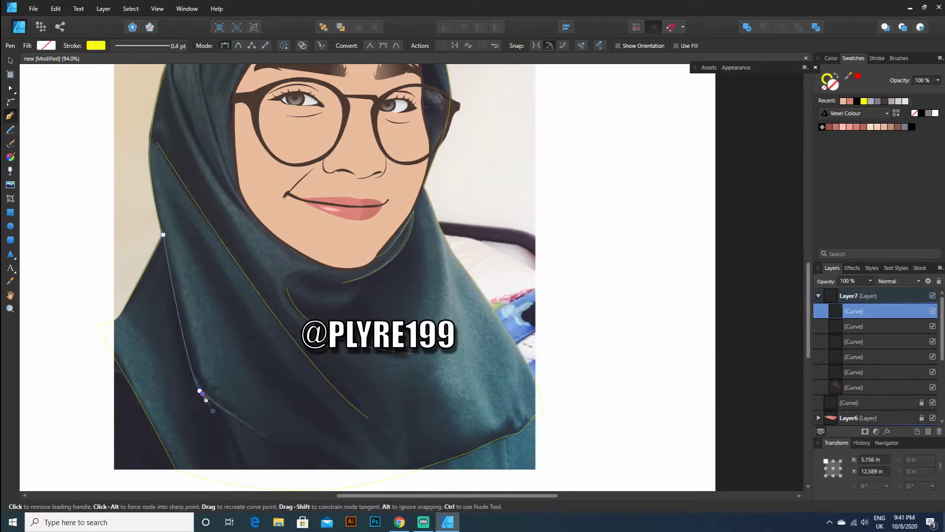
scroll(198, 322, "down", 3)
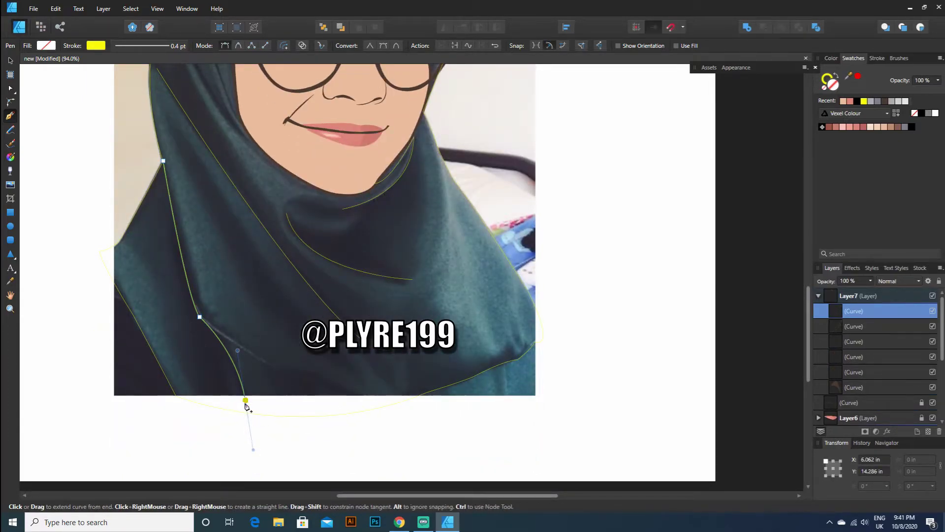
left_click(269, 415)
scroll(269, 415, "up", 3)
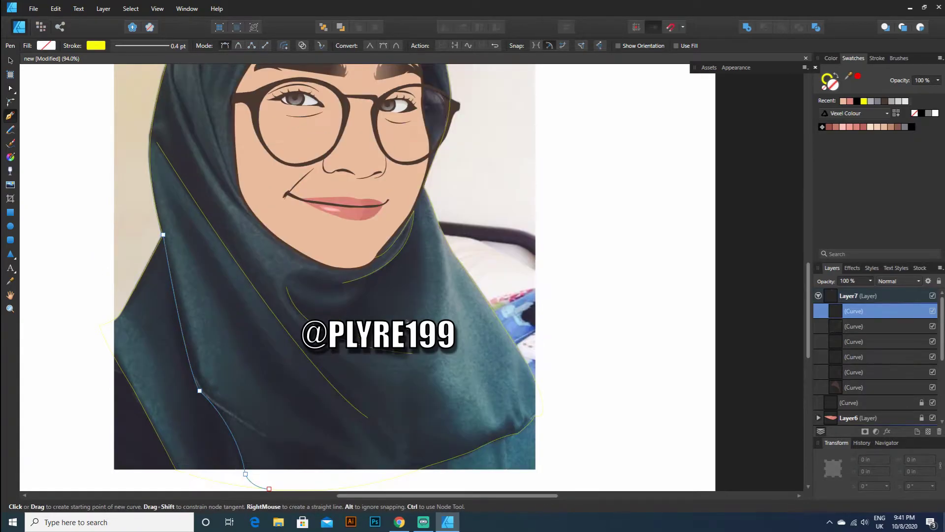
- Trace the curved fold lines running down the left side of the hijab beside the face
scroll(220, 129, "up", 6)
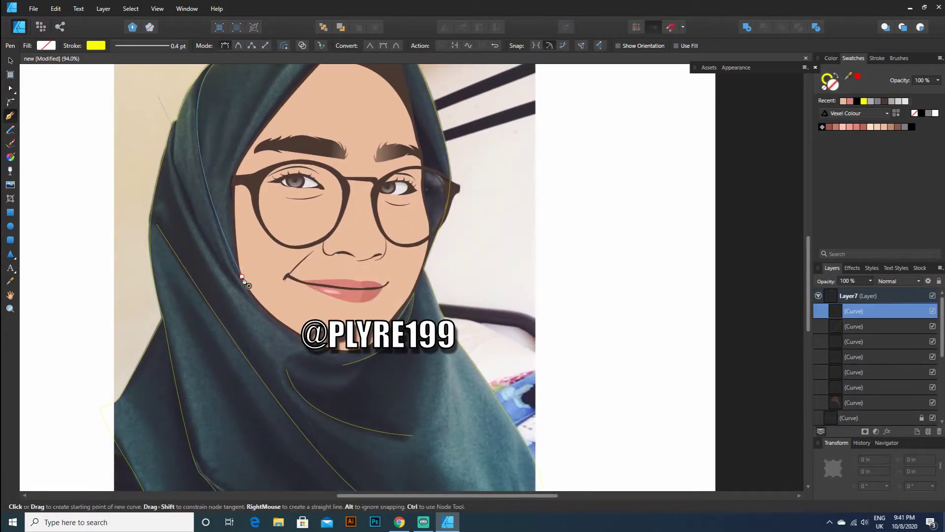
scroll(232, 269, "up", 5, "ctrl")
scroll(197, 206, "down", 4)
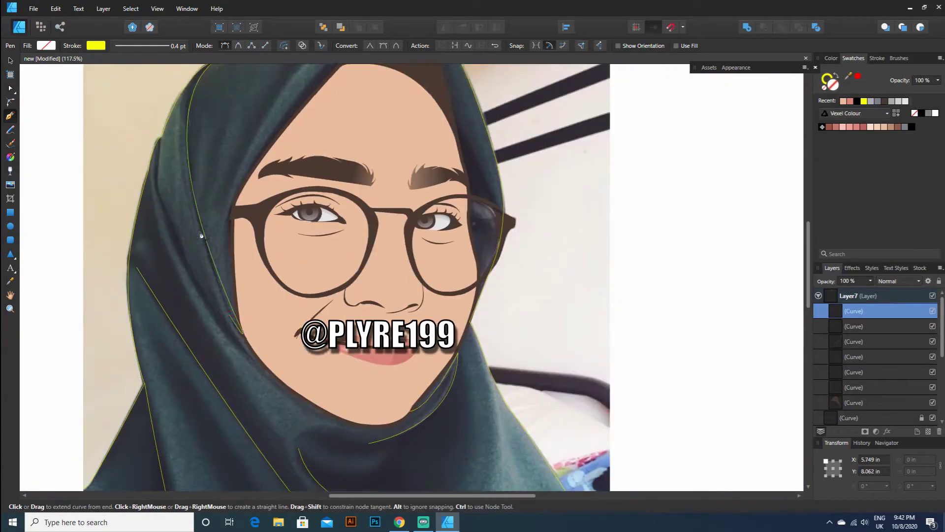
key("ctrl+d")
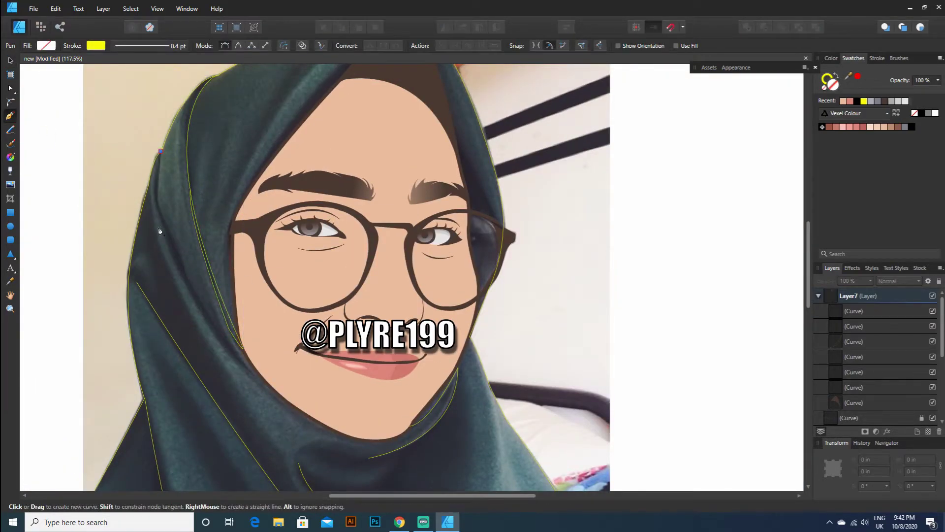
left_click_drag(157, 207, 158, 211)
key("ctrl+d")
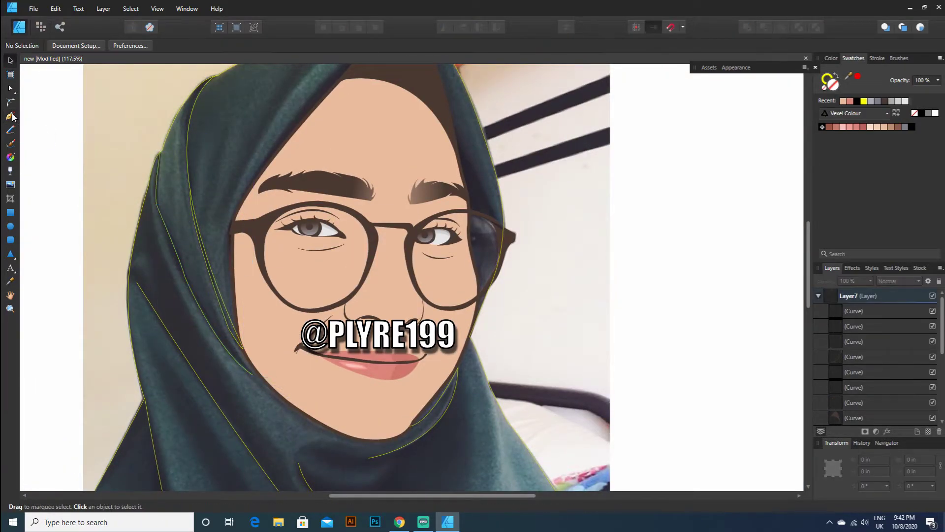
- Trace a short curved fold along the hijab's right side beside the forehead and end the path
scroll(449, 223, "up", 3)
left_click_drag(491, 336, 490, 338)
left_click(11, 61)
left_click(47, 93)
- Trace two neighbouring curved folds running from the hijab's crown down toward the left side of the forehead
left_click(11, 115)
left_click(352, 123)
left_click_drag(230, 280, 199, 365)
key("ctrl+d")
scroll(275, 147, "down", 1)
left_click_drag(242, 271, 229, 316)
left_click(10, 60)
left_click(46, 98)
- Outline the clothing areas showing below the hijab at the photo's lower right and lower left corners
left_click(11, 115)
scroll(345, 183, "down", 6)
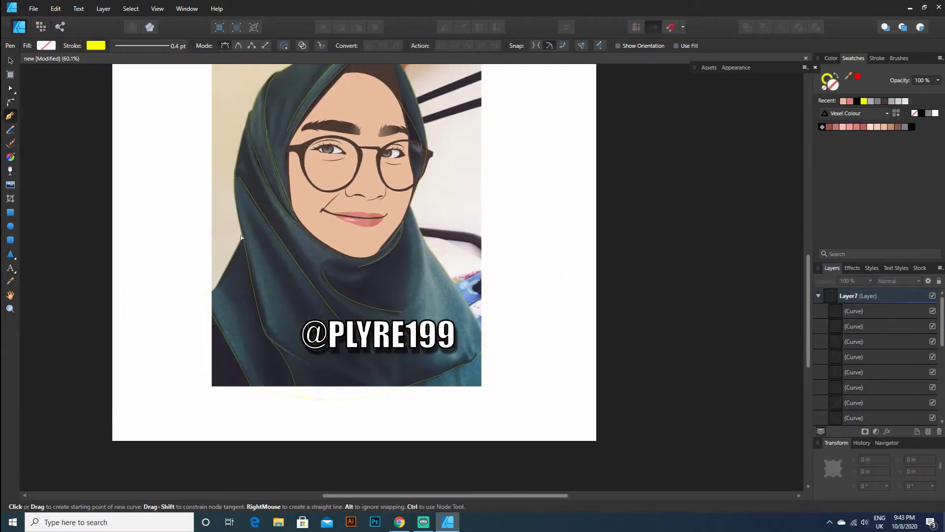
scroll(242, 240, "up", 2)
scroll(490, 341, "down", 2)
left_click(615, 339)
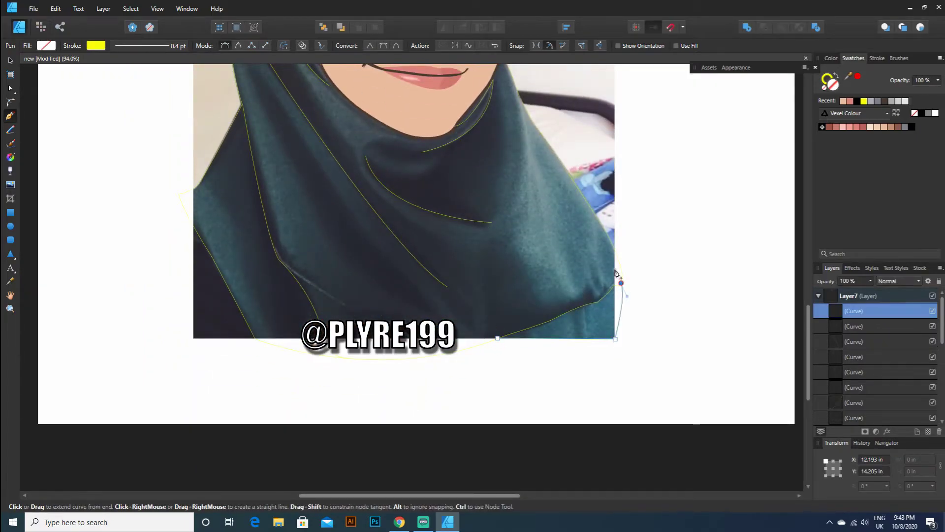
left_click(498, 338)
left_click(10, 61)
left_click(47, 98)
left_click(11, 116)
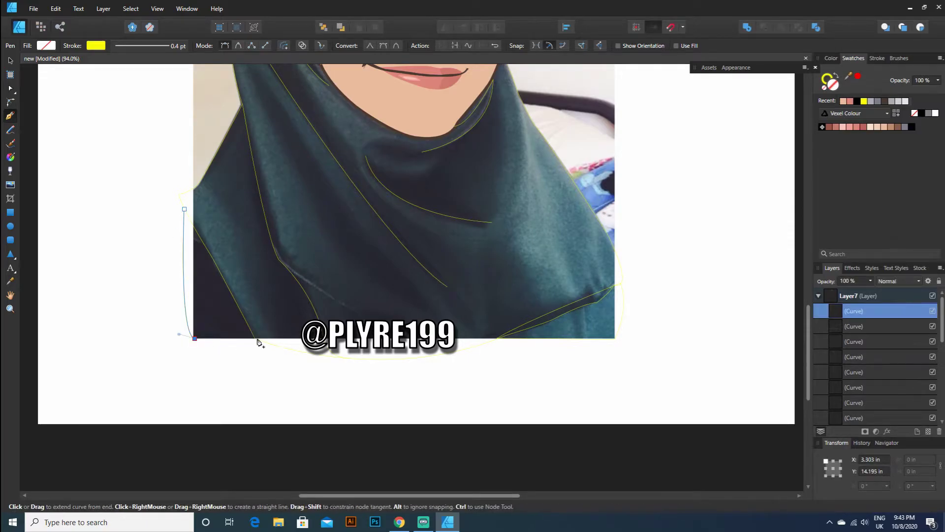
key("v")
- Fill the main hijab outline with dark green and colour its stroke dark brown
scroll(494, 287, "down", 5)
scroll(495, 286, "up", 3)
scroll(890, 344, "down", 3)
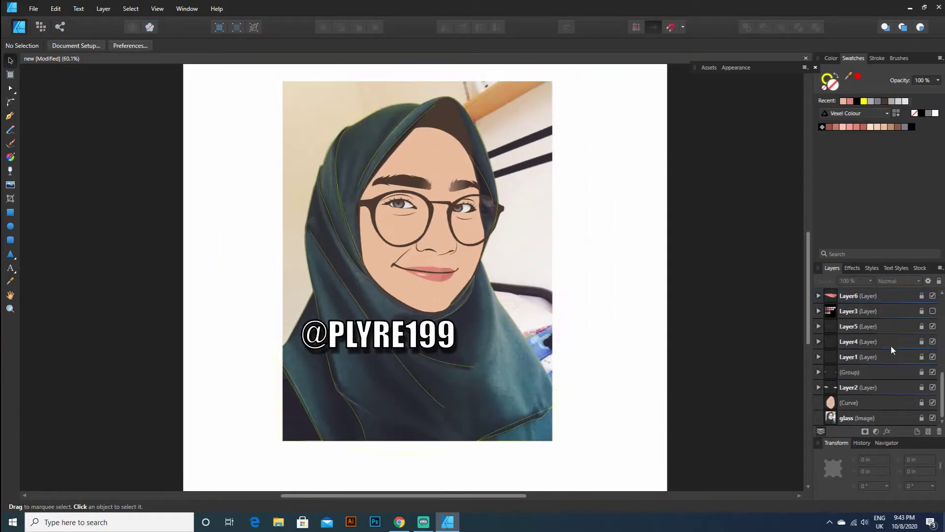
left_click(852, 388)
left_click(102, 45)
left_click_drag(138, 64, 362, 136)
left_click(148, 64)
left_click(101, 45)
left_click(37, 64)
left_click(98, 79)
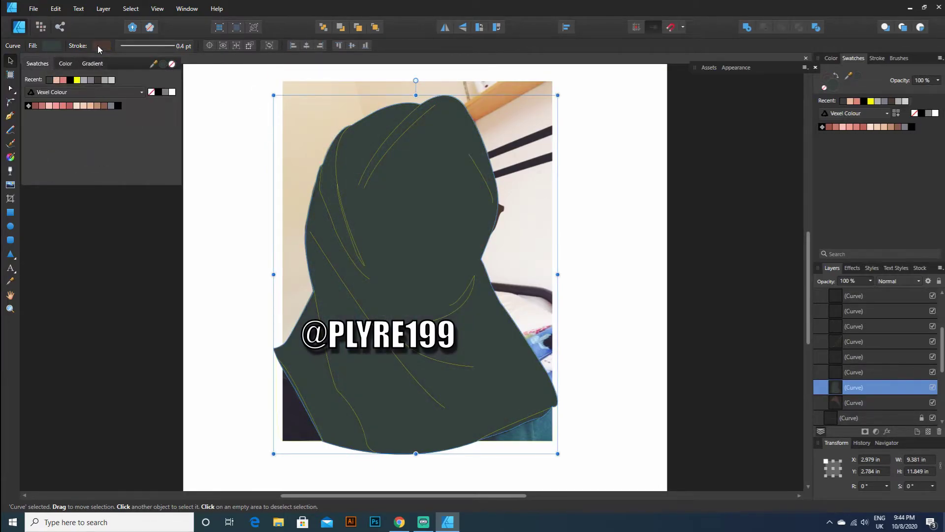
- Set the hijab shape's stroke width to 4.1 pt and deselect it
left_click(146, 45)
left_click_drag(124, 81, 138, 82)
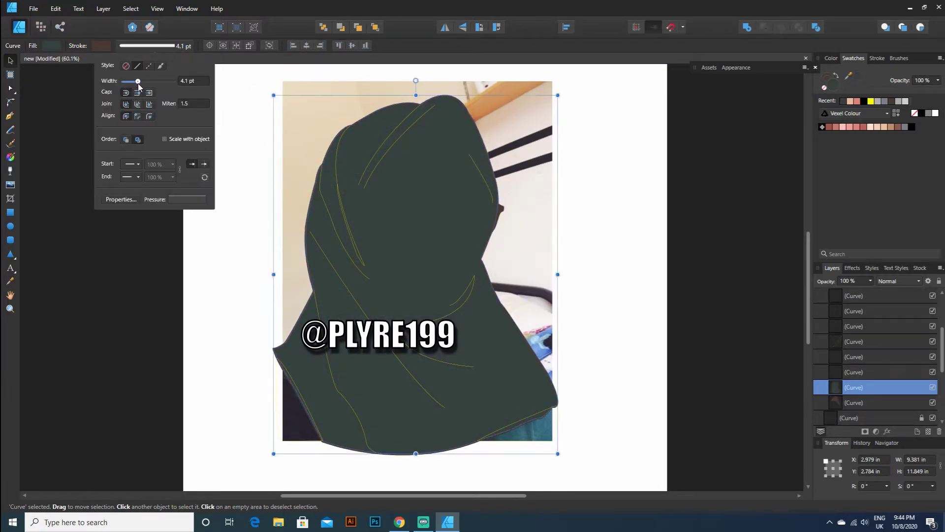
left_click(247, 125)
- Give all the hijab fold lines and both clothing outlines a dark brown stroke 4.1 pt wide
left_click(854, 373)
left_click(844, 298, "shift")
scroll(843, 299, "up", 3)
left_click(847, 311, "shift")
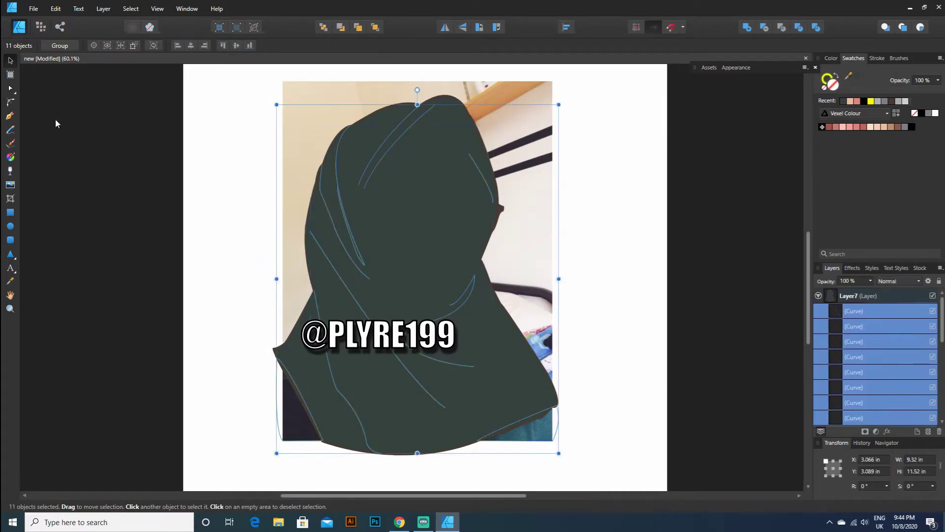
left_click(10, 116)
left_click(96, 46)
left_click(33, 64)
left_click(92, 80)
left_click(150, 46)
left_click(176, 83)
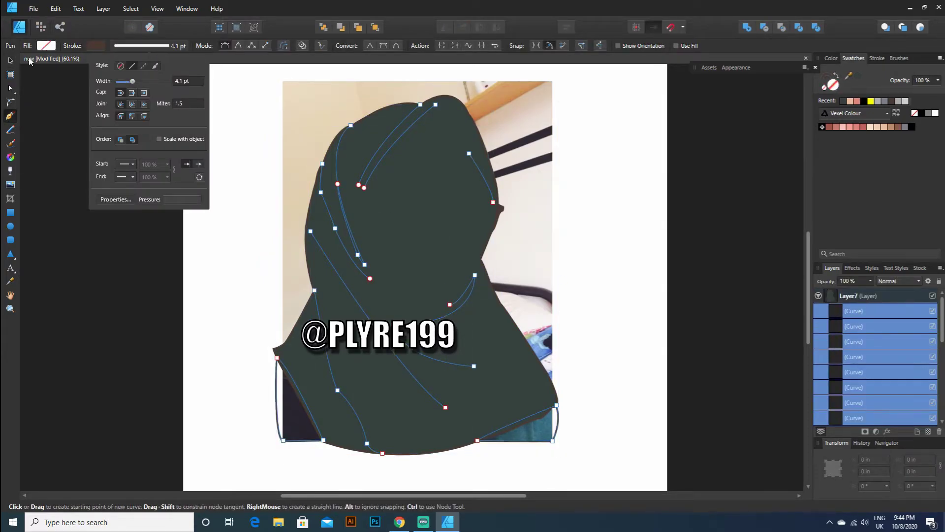
left_click(11, 60)
left_click(72, 108)
- Move Layer7 beneath the face curve, just above the glass image, and hide the glass image
left_click(818, 296)
mouse_move(857, 296)
left_mouse_down()
mouse_move(877, 423)
mouse_move(867, 411)
left_mouse_up()
key("ctrl+z")
left_click(933, 418)
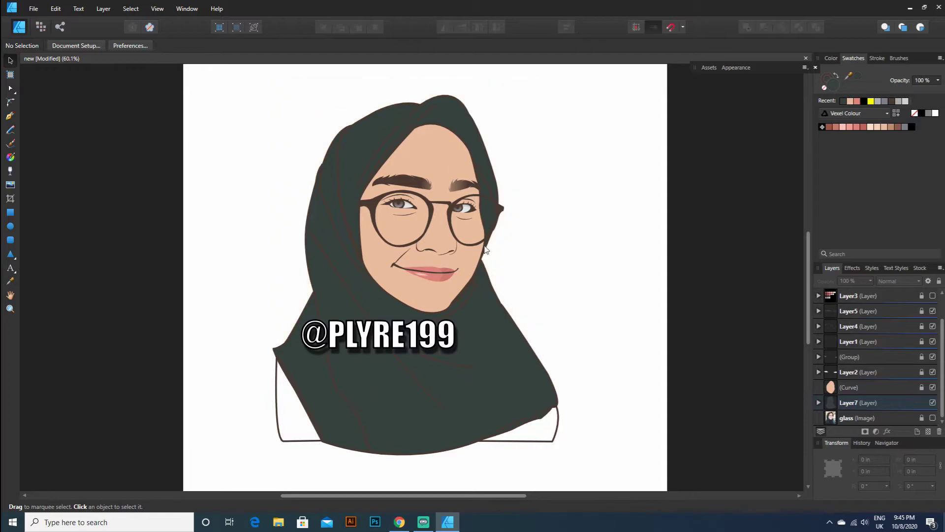
- Select the two clothing curves in Layer7 and place them beneath the green hijab shape
left_click(819, 403)
scroll(832, 396, "down", 1)
left_click(843, 374)
left_click(845, 386, "shift")
mouse_move(845, 384)
left_mouse_down()
mouse_move(837, 393)
mouse_move(838, 384)
left_mouse_up()
- Try to give the two clothing shapes below the hijab a fill colour, first together and then the left one alone
key("p")
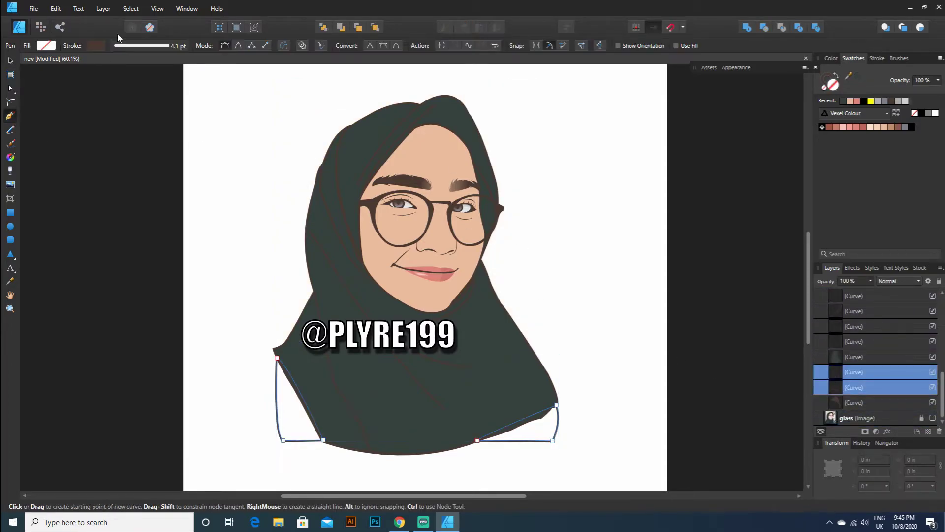
left_click(47, 46)
left_click(55, 81)
left_click(51, 48)
left_click(22, 63)
left_click(875, 375)
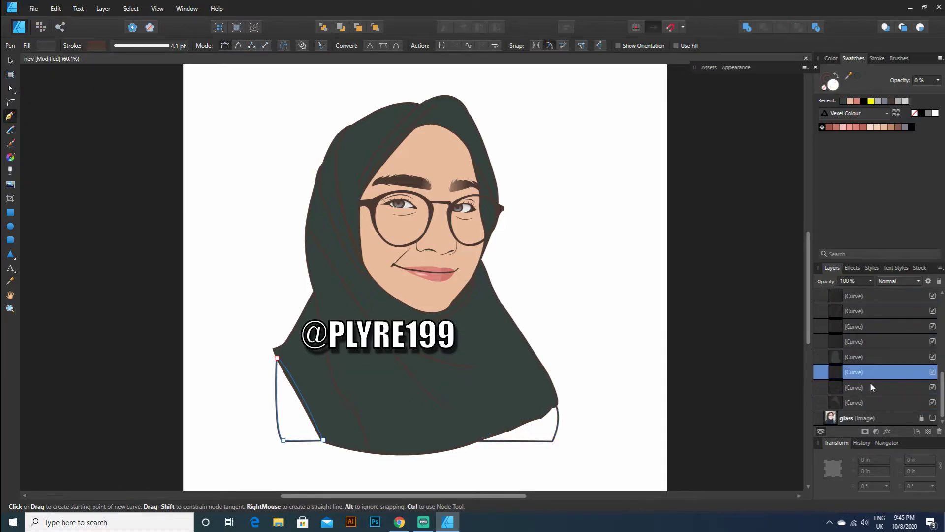
left_click(49, 46)
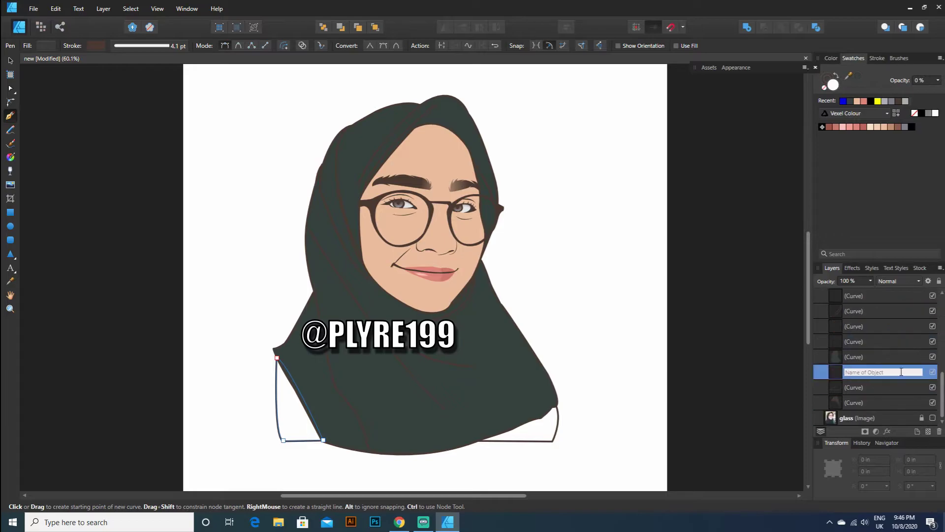
- Move both clothing curves out of Layer7 to sit directly above the glass image, and deselect them
left_click(861, 386, "shift")
left_click_drag(862, 398, 855, 409)
left_click(11, 61)
left_click(247, 373)
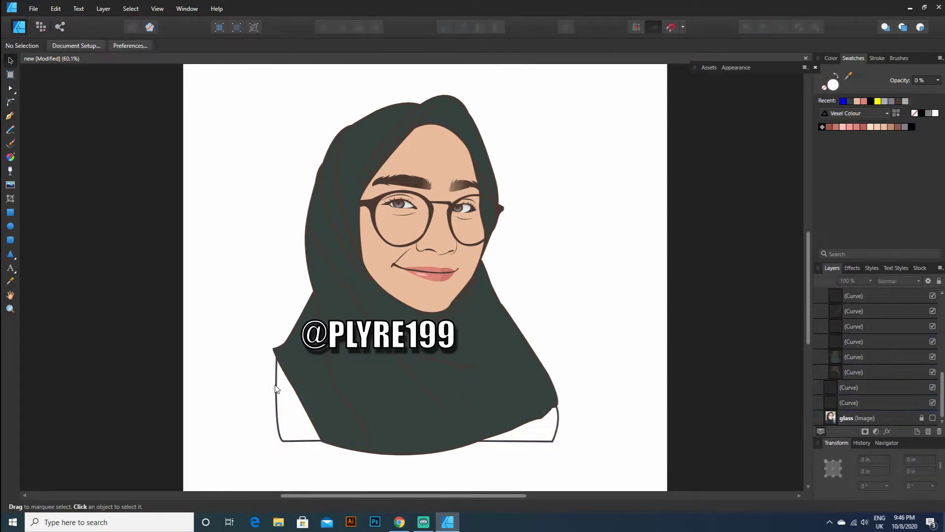
- Fill the open shoulder shape beside the hijab's lower left edge with dark brown
left_click(277, 389)
left_click(52, 46)
left_click(22, 63)
left_click(88, 80)
left_click(101, 46)
left_click(39, 64)
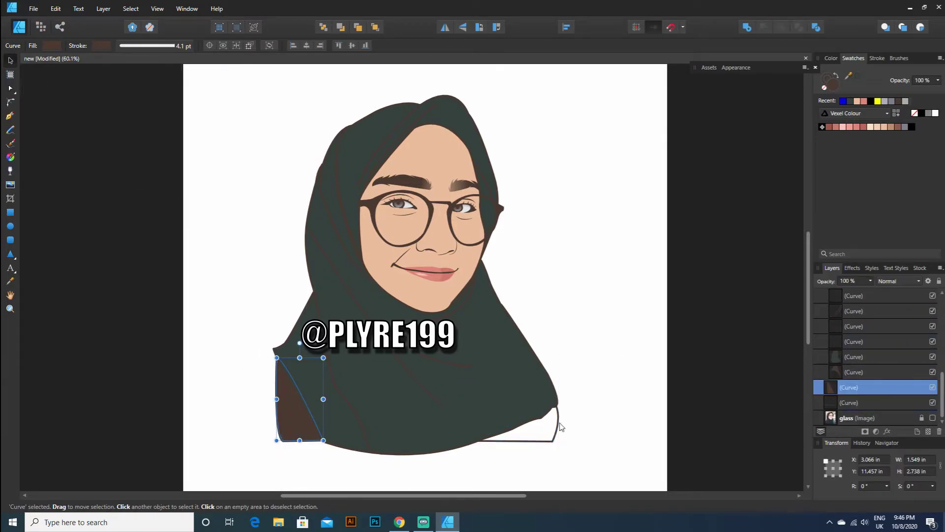
- Fill the matching shoulder shape at the hijab's lower right edge with dark brown and deselect it
left_click(558, 423)
left_click(52, 46)
left_click(22, 64)
left_click(46, 48)
left_click(22, 63)
left_click(89, 80)
left_click(236, 147)
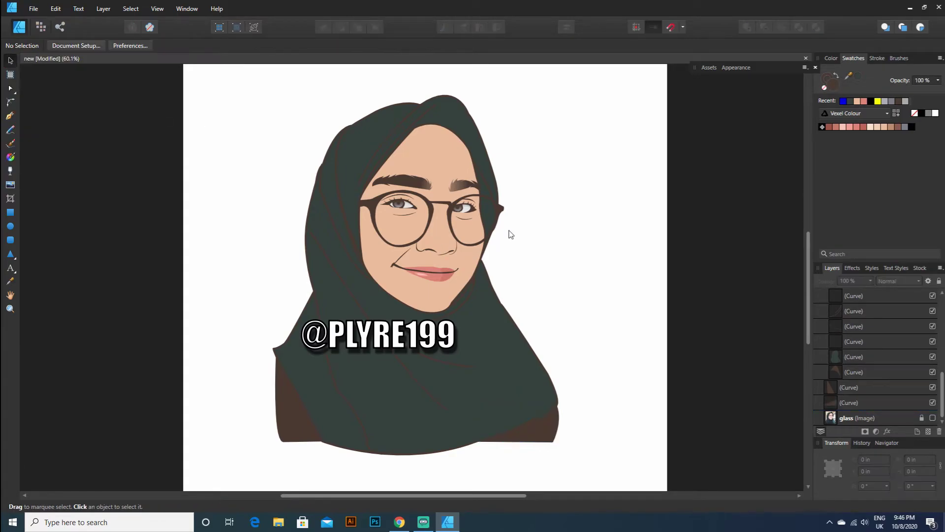
- Collapse Layer7, then lock it and the two brown shoulder curves
scroll(509, 231, "down", 2)
scroll(490, 309, "up", 2)
scroll(854, 340, "up", 3)
left_click(829, 300)
left_click(818, 296)
left_click(939, 281)
left_click(861, 387)
left_click(939, 281)
left_click(881, 402)
left_click(939, 281)
- Add a new layer above Layer7 for pen work, hide Layer7 and show the glass reference image
left_click(880, 375)
left_click(918, 431)
left_click(11, 116)
left_click(932, 387)
scroll(926, 416, "down", 2)
left_click(932, 418)
- Set the Pen tool to no fill and a yellow stroke
left_click(51, 47)
left_click(96, 47)
left_click(78, 81)
scroll(340, 301, "up", 3)
scroll(307, 108, "up", 2)
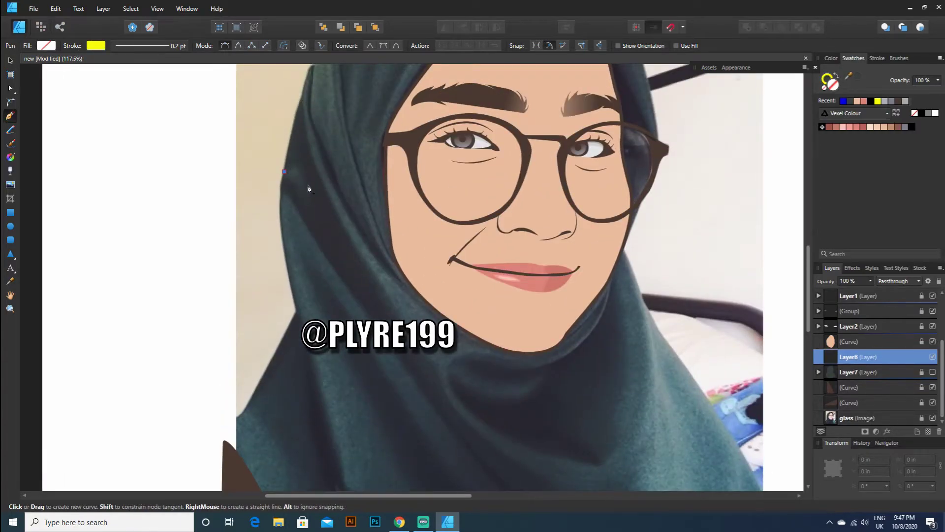
- Set the stroke width to 0.2 pt and outline the long dark fold running down the hijab's left side
left_click_drag(308, 199, 309, 250)
left_click(150, 46)
left_click_drag(118, 81, 132, 81)
left_click(150, 46)
left_click(187, 81)
left_click(307, 200)
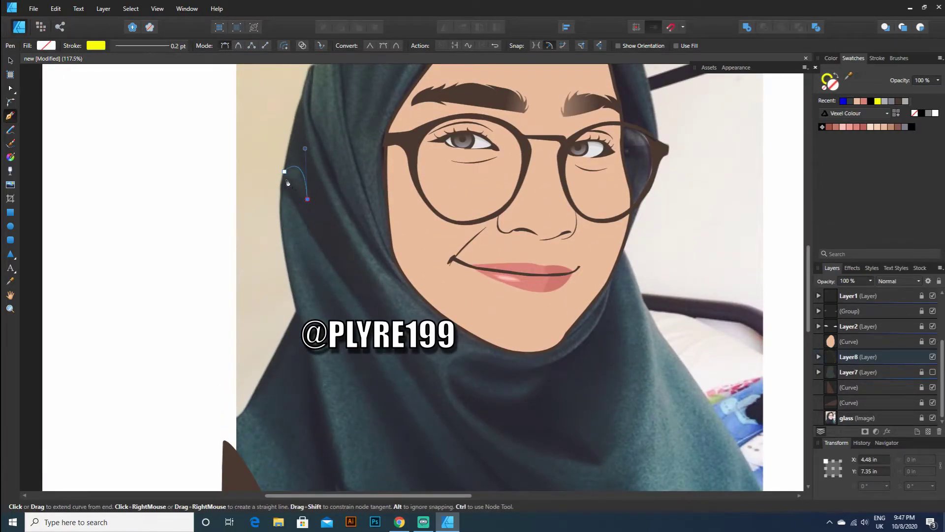
left_click_drag(281, 195, 291, 198)
scroll(479, 448, "down", 1)
left_click_drag(473, 436, 486, 454)
left_click(473, 436)
left_click_drag(380, 268, 309, 204)
left_click(379, 268)
scroll(362, 247, "up", 5)
left_click_drag(303, 155, 310, 127)
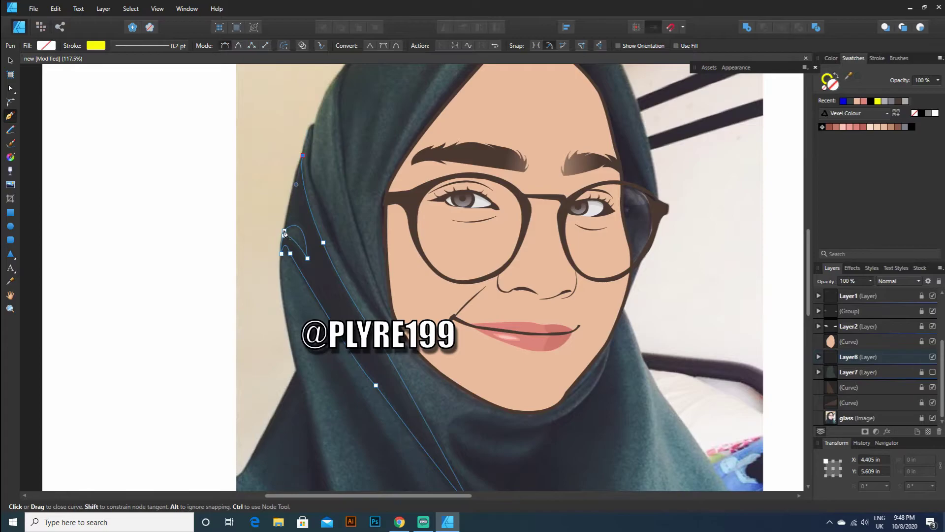
left_click(10, 60)
left_click(101, 148)
- Outline the large shadow under the chin, including its narrow inner fold, with the Pen tool
scroll(335, 266, "down", 4)
scroll(365, 407, "up", 4)
left_click(10, 116)
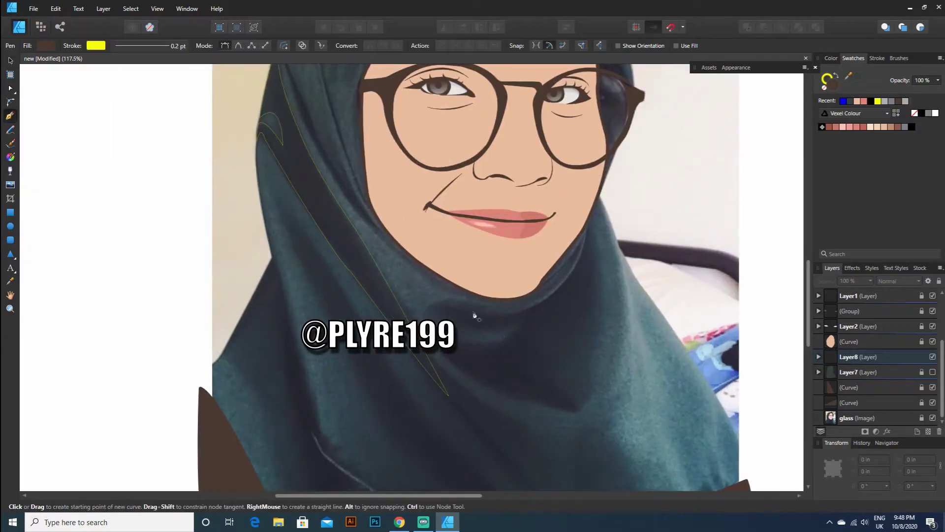
left_click_drag(508, 313, 434, 324)
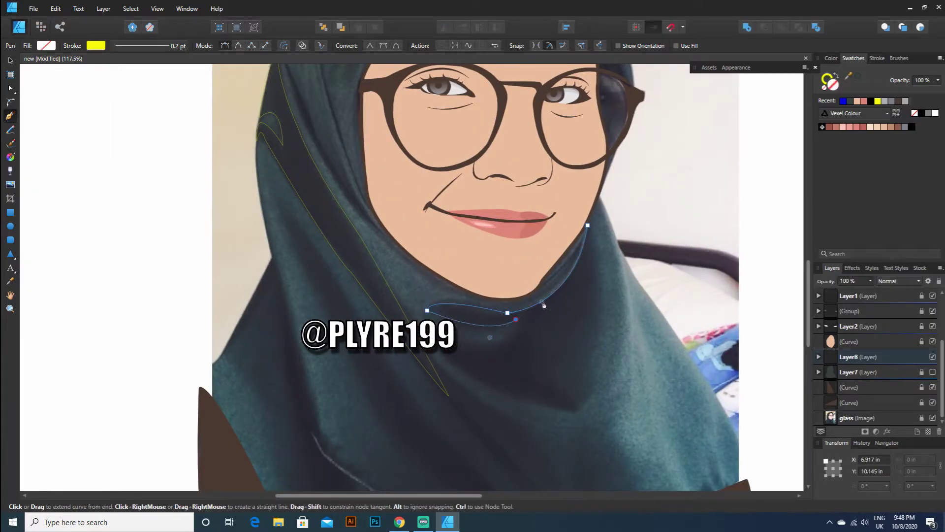
left_click_drag(489, 346, 442, 359)
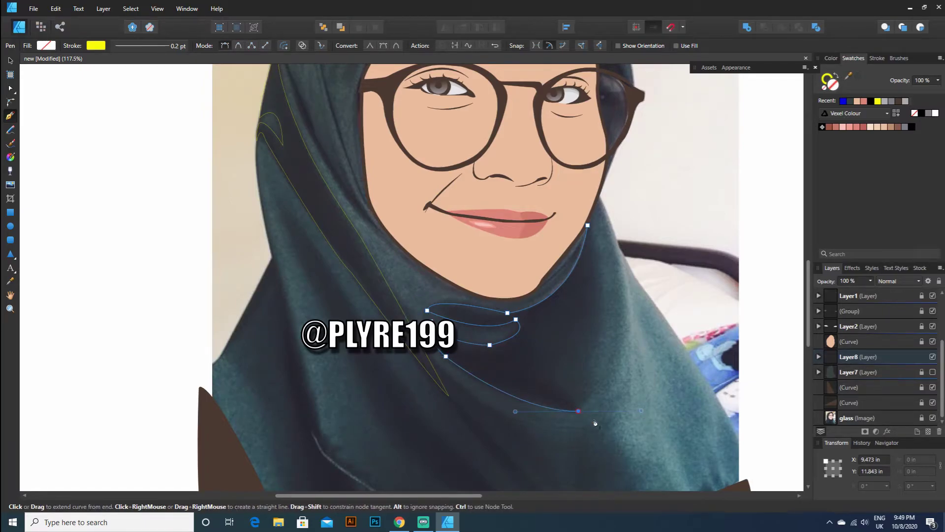
left_click(10, 64)
left_click(74, 99)
- Outline the pointed shadow fold running from the left shoulder down to the chest
left_click(10, 115)
scroll(277, 206, "down", 1)
left_click_drag(265, 232, 278, 247)
left_click(348, 434)
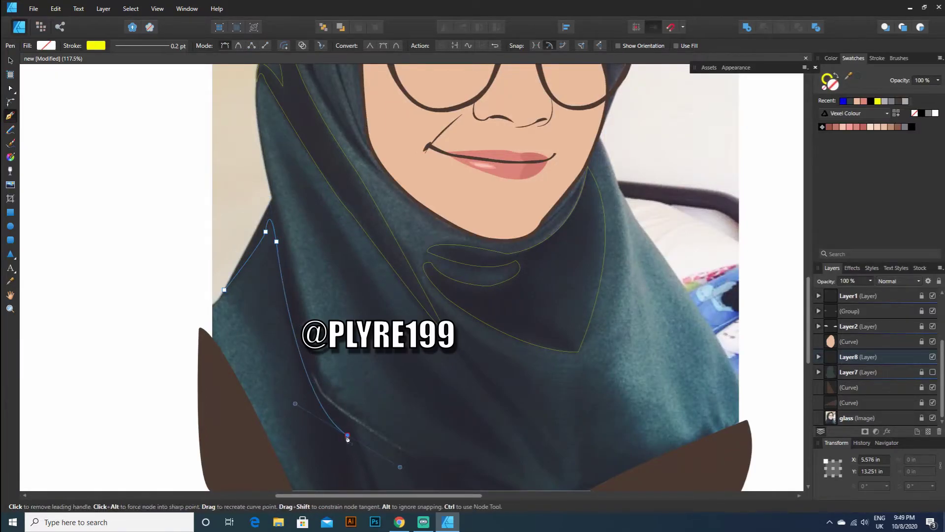
left_click(273, 200)
left_click(225, 290)
left_click(59, 95, "ctrl")
- Outline the long curved fold shadow from the hijab's left edge down across the chest
scroll(391, 281, "down", 1)
scroll(390, 280, "up", 1)
left_click(274, 134)
left_click(274, 134)
left_click_drag(433, 421, 489, 429)
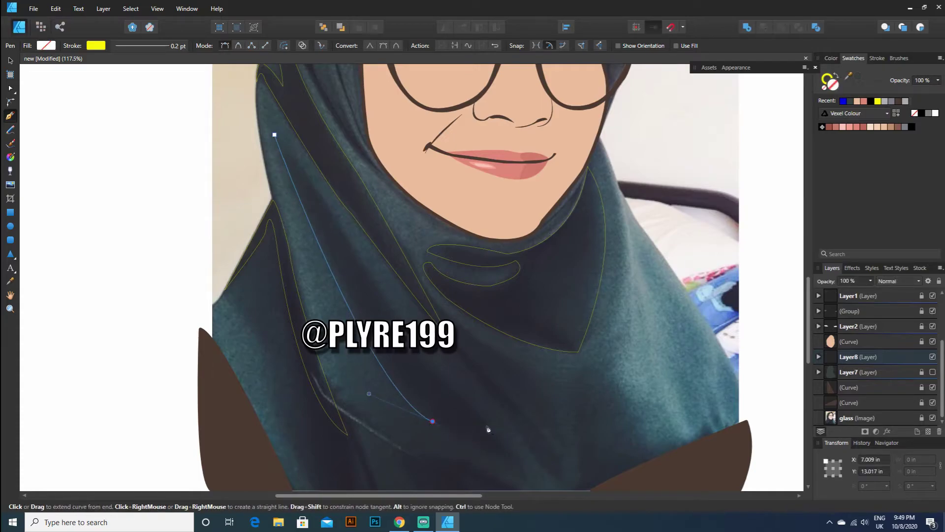
key("ctrl+d")
- Outline the narrow shadow on the right side of the face, from the forehead edge to the glasses hinge
scroll(391, 288, "up", 7)
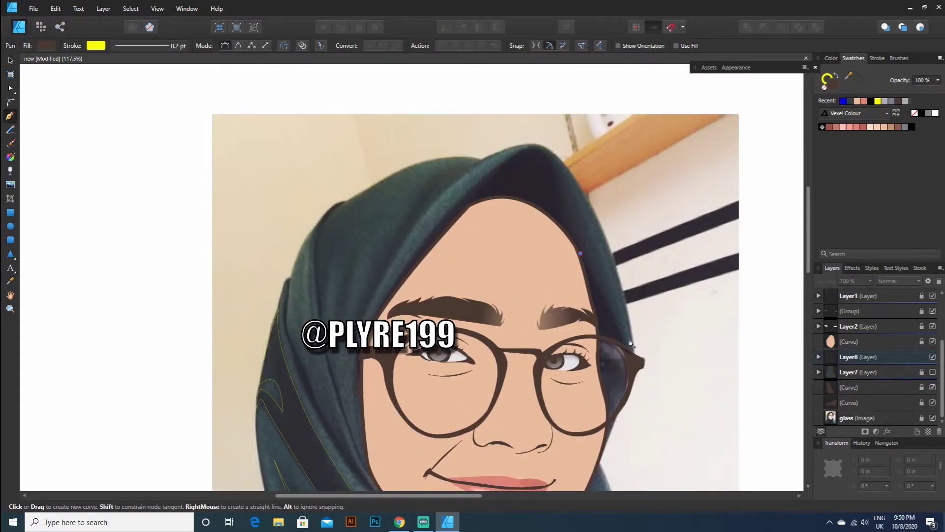
left_click(580, 253)
left_click(634, 360)
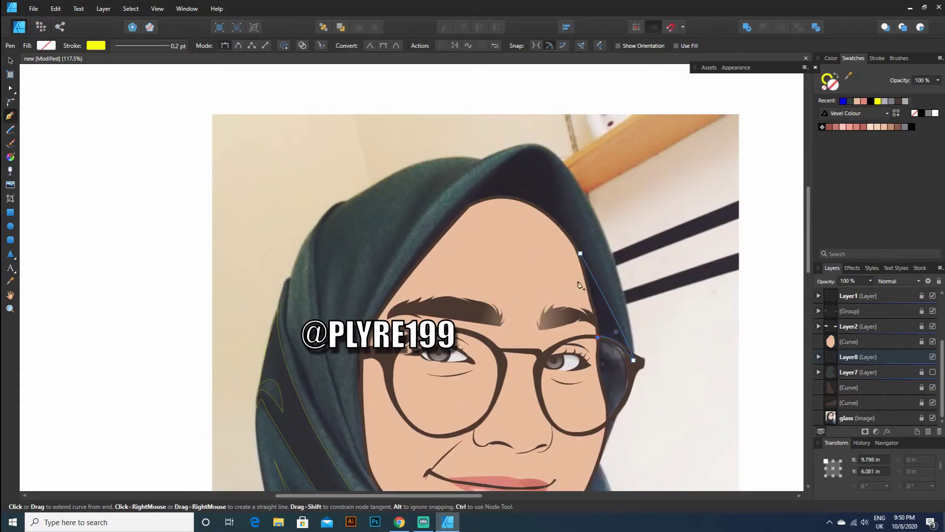
key("ctrl+d")
- Outline the shadow along the inner hijab edge from the left temple to above the forehead
left_click_drag(372, 323, 353, 373)
left_click(507, 196)
left_click(504, 163)
key("ctrl+d")
- Draw the fold contour from the hijab's upper left bump down beside the cheek
scroll(339, 221, "down", 3)
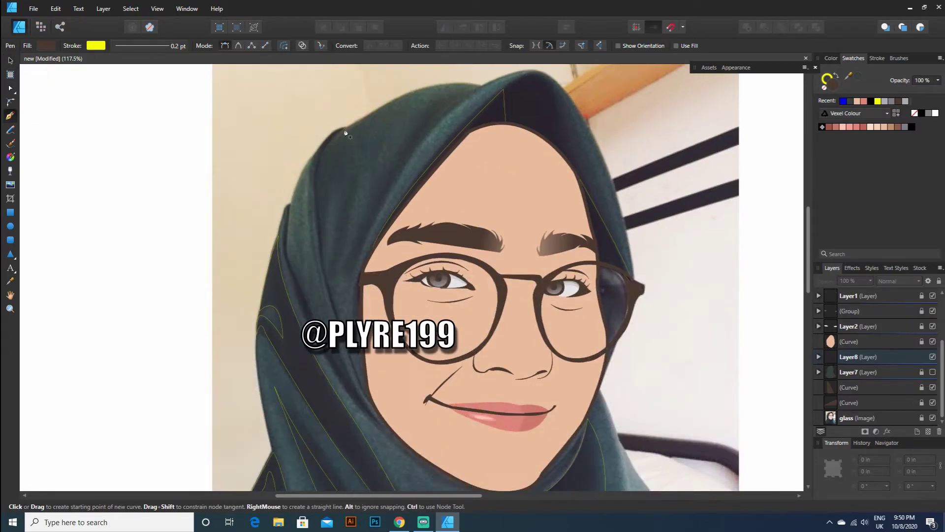
left_click(345, 128)
left_click(349, 355)
scroll(507, 198, "down", 3)
scroll(343, 473, "up", 3)
- Outline the narrow diagonal shadow fold on the lower chest below the chin shadow
left_click_drag(415, 496, 496, 498)
left_click(398, 315)
left_click(491, 438)
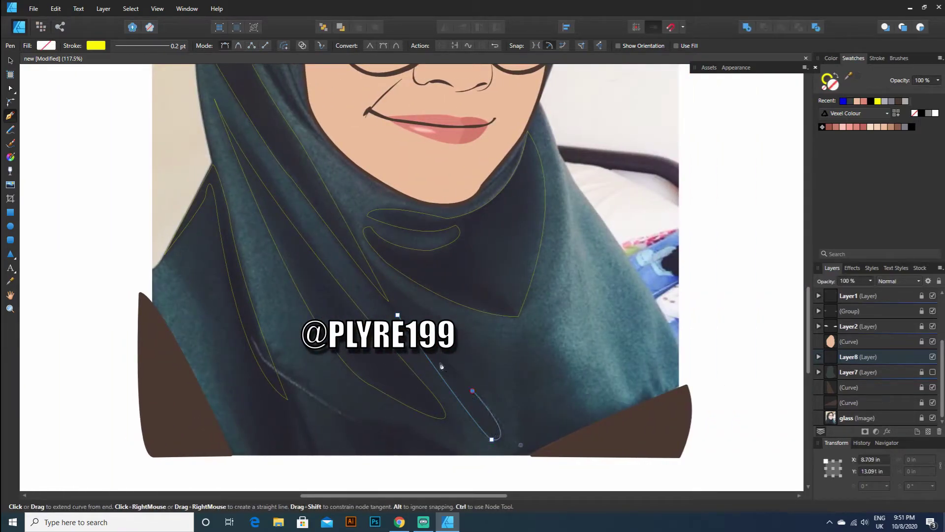
left_click(382, 299)
scroll(329, 173, "down", 3)
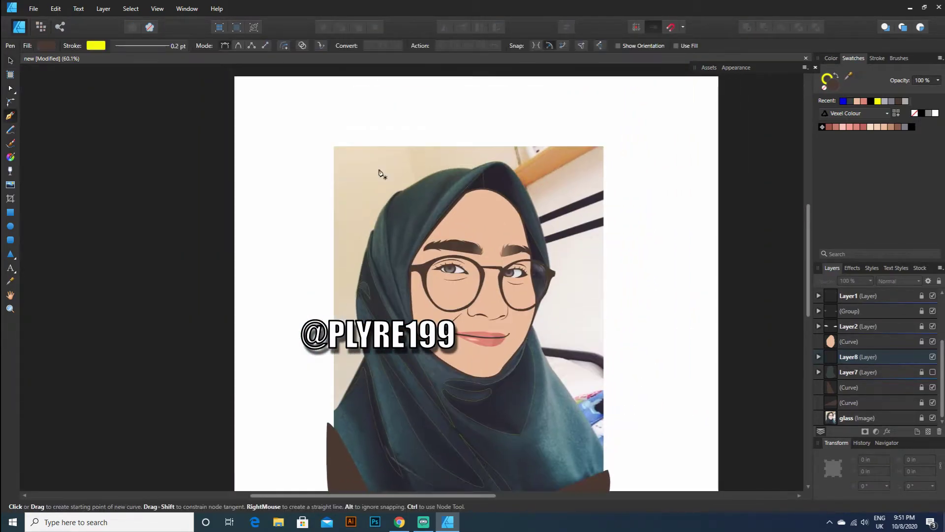
- Outline the fold from the left temple up to the top of the hijab
left_click_drag(409, 259, 401, 300)
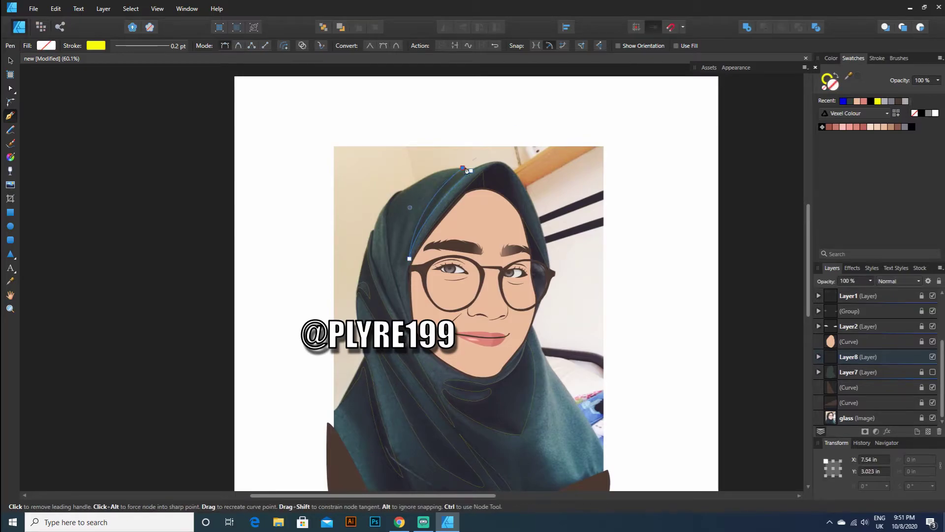
left_click(10, 61)
scroll(416, 301, "down", 3)
key("p")
- Reset the pen fill to none and outline the shadow area from the right neck down to the brown shoulder
left_click(46, 46)
left_click(15, 101)
left_click(99, 34)
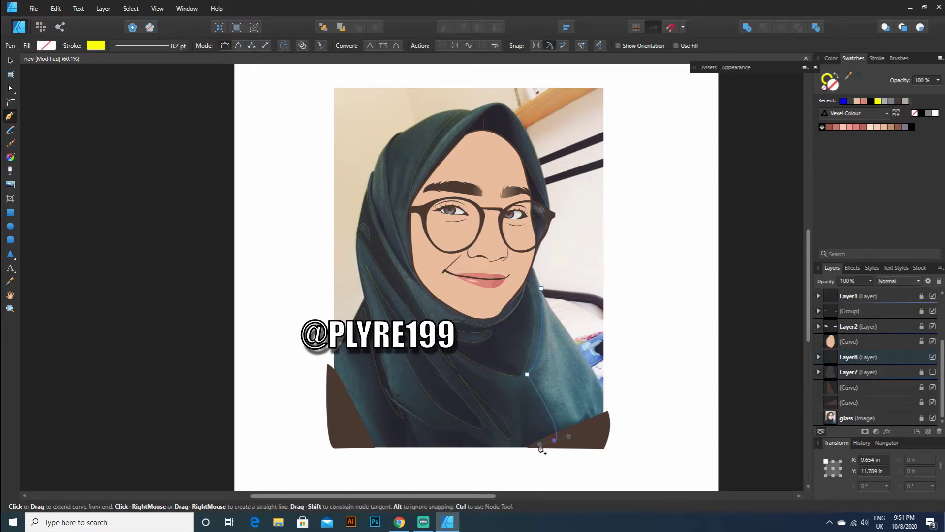
key("Escape")
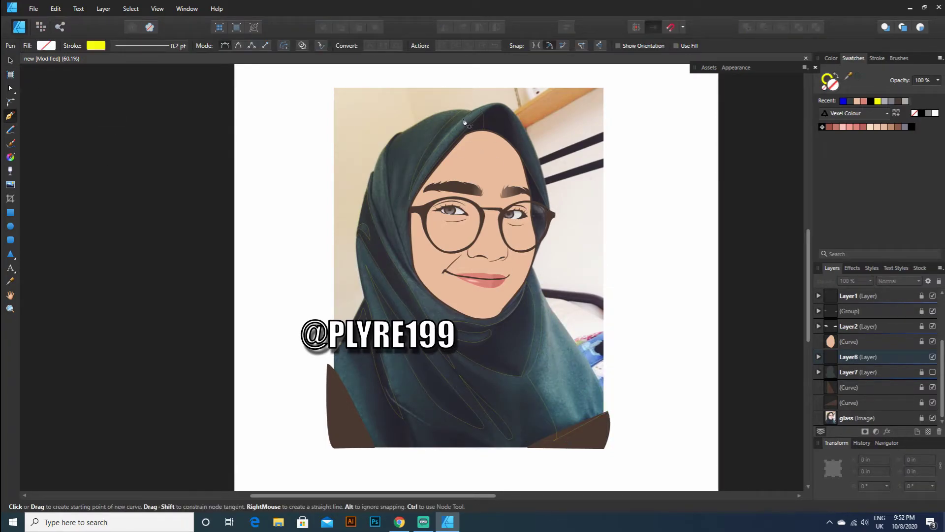
left_click(464, 119)
key("Escape")
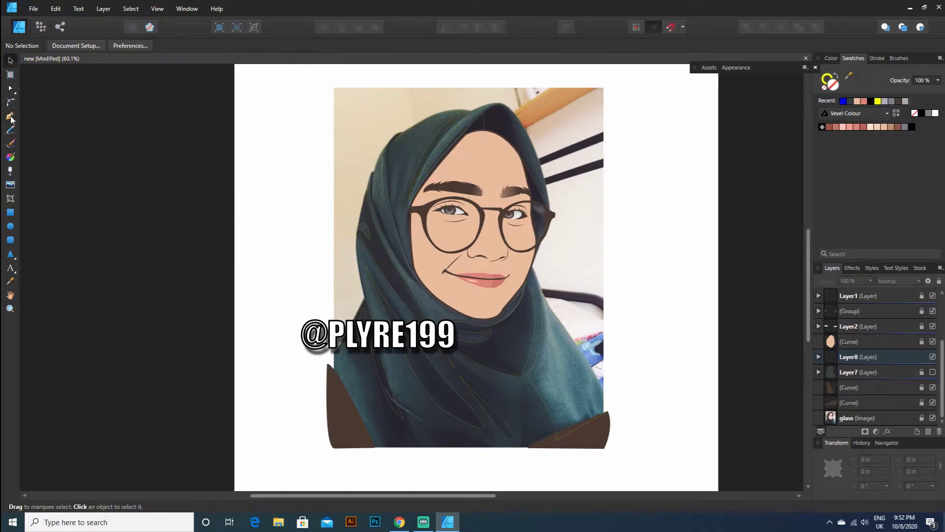
- Outline another curved fold shadow across the lower left chest and deselect it
left_click_drag(437, 422, 494, 441)
left_click(437, 422, "alt")
left_click(364, 277)
key("v")
left_click(161, 177)
- Outline the shadow strip along the hijab's lower left edge, next to the brown shoulder
key("p")
left_click(367, 405)
left_click_drag(370, 445, 386, 445)
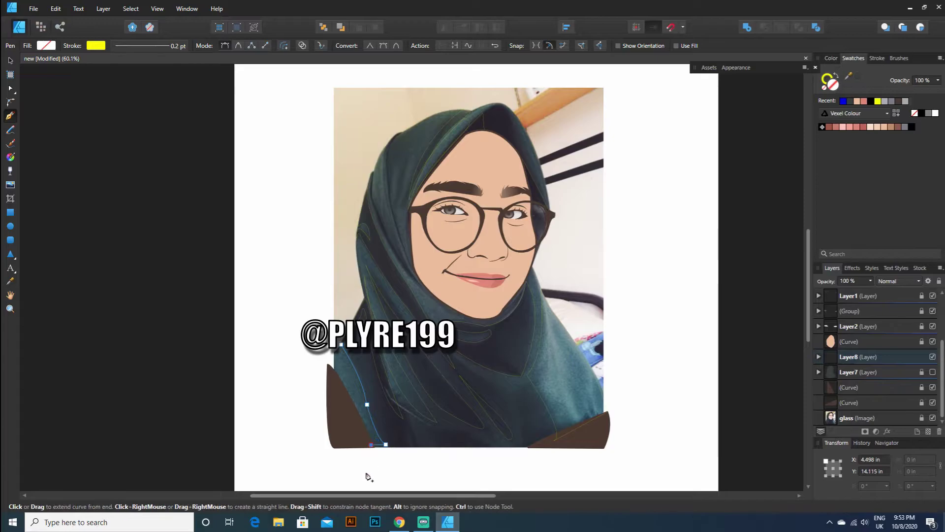
left_click(375, 447)
left_click(328, 365)
left_click(341, 344)
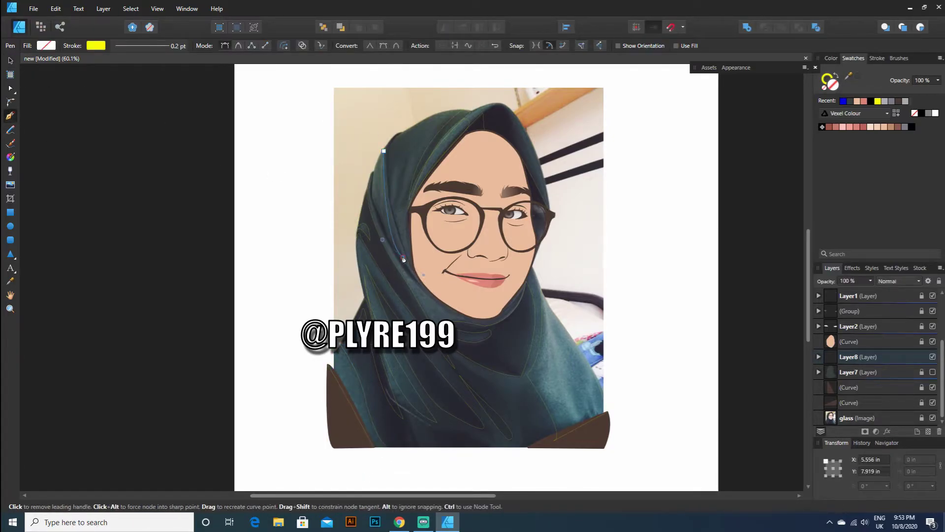
- Outline the fold shadow from the upper left of the head down past the cheek and deselect it
scroll(394, 80, "up", 1)
scroll(394, 80, "up", 1)
left_click(418, 355)
left_click(375, 269)
key("v")
left_click(329, 150)
- Hide the reference photo, show Layer7 and recolour its main hijab curve to a lighter green, H 158, S 15, L 38
scroll(329, 150, "down", 1)
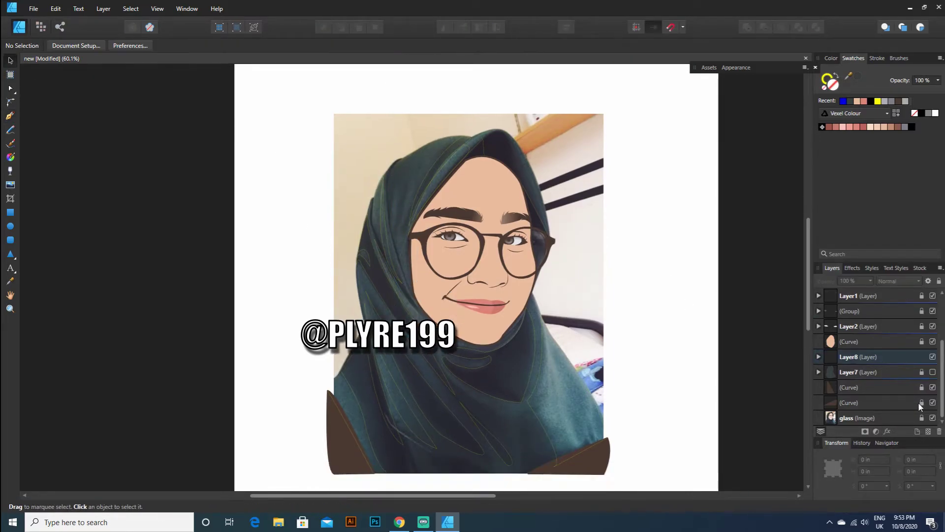
left_click(932, 418)
left_click(932, 371)
left_click(832, 372)
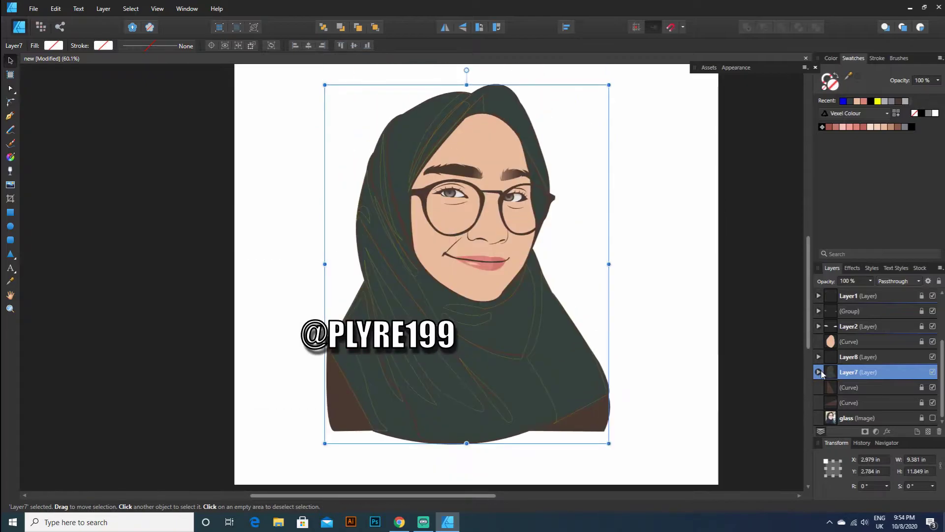
left_click(817, 372)
scroll(837, 367, "down", 5)
left_click(854, 357)
left_click(52, 45)
left_click(98, 130)
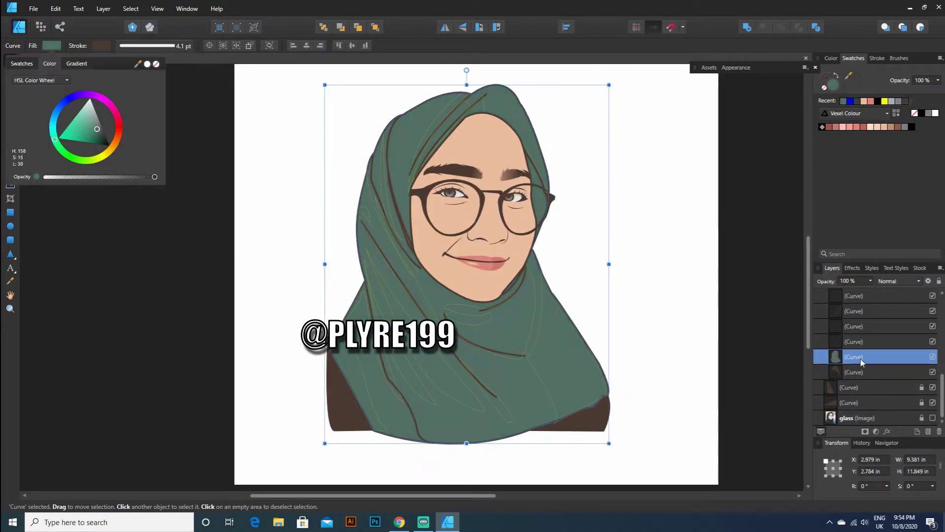
- Collapse Layer7 and expand Layer8 to list its shadow curves
left_click(848, 337)
scroll(854, 350, "up", 4)
left_click(818, 372)
left_click(818, 357)
- Try to select the lowest shadow curves in Layer8
scroll(849, 384, "down", 4)
scroll(852, 379, "up", 3)
left_click(859, 328)
left_click(857, 375)
scroll(854, 384, "down", 1)
left_click(851, 345)
scroll(847, 359, "down", 3)
left_click(847, 358)
left_click(844, 346, "shift")
left_click(853, 313, "shift")
left_click(857, 329, "shift")
scroll(861, 346, "up", 1)
left_click(855, 343, "shift")
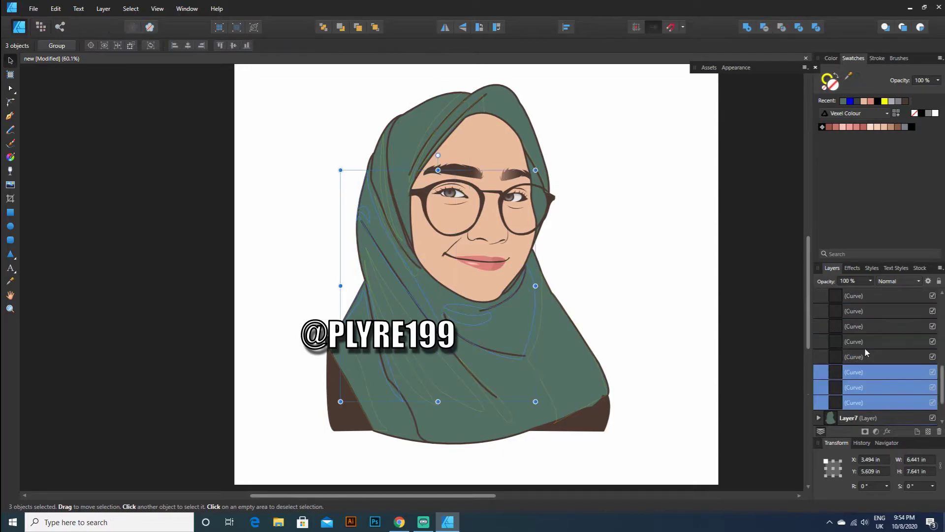
left_click(864, 392, "ctrl")
- Hide Layer7, show the reference photo and select the three lowest curves in Layer8
scroll(866, 399, "down", 1)
left_click(932, 372)
left_click(933, 417)
left_click(860, 356)
left_click(860, 327, "shift")
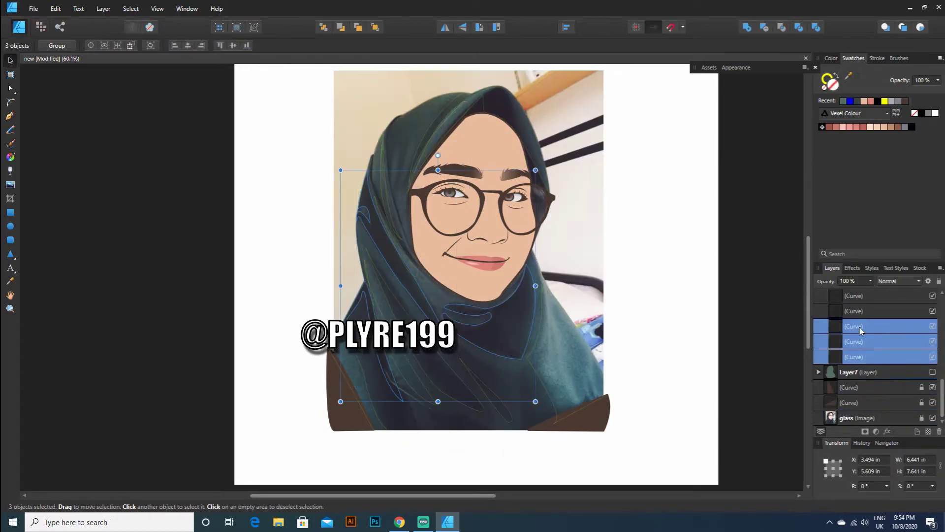
- Select the eight dark fold shadow curves in Layer8 and show Layer7 beneath them
scroll(856, 335, "up", 1)
left_click(852, 355, "shift")
left_click(850, 343, "shift")
left_click(845, 314, "shift")
scroll(844, 328, "up", 1)
left_click(843, 326, "shift")
scroll(843, 330, "up", 2)
scroll(841, 362, "down", 1)
double_click(841, 368, "ctrl")
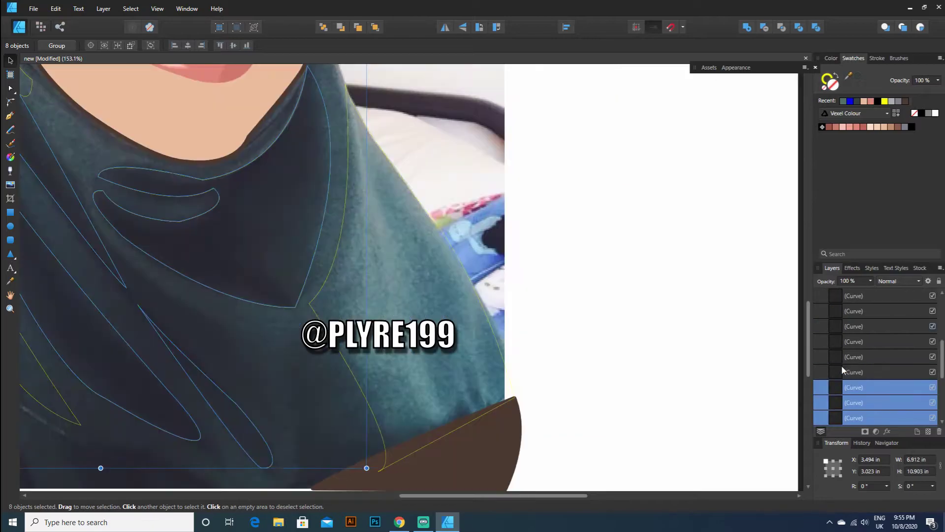
scroll(373, 261, "down", 2)
scroll(384, 280, "down", 3)
scroll(391, 299, "up", 2)
scroll(916, 369, "down", 3)
left_click(932, 372)
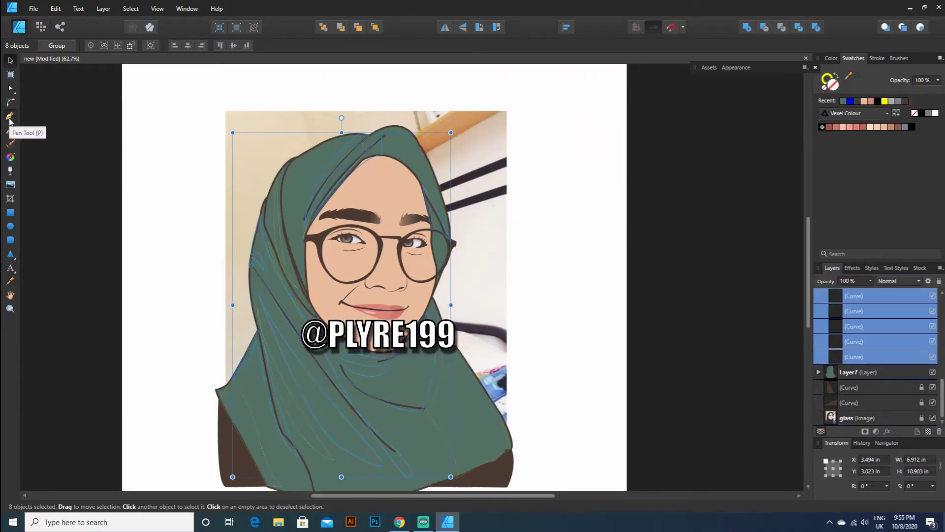
- Fill the selected shadow curves with dark green, H 158, S 16, L 29, and match their strokes to that green
left_click(10, 116)
left_click(47, 46)
left_click(33, 80)
left_click(51, 64)
left_click_drag(97, 129, 100, 135)
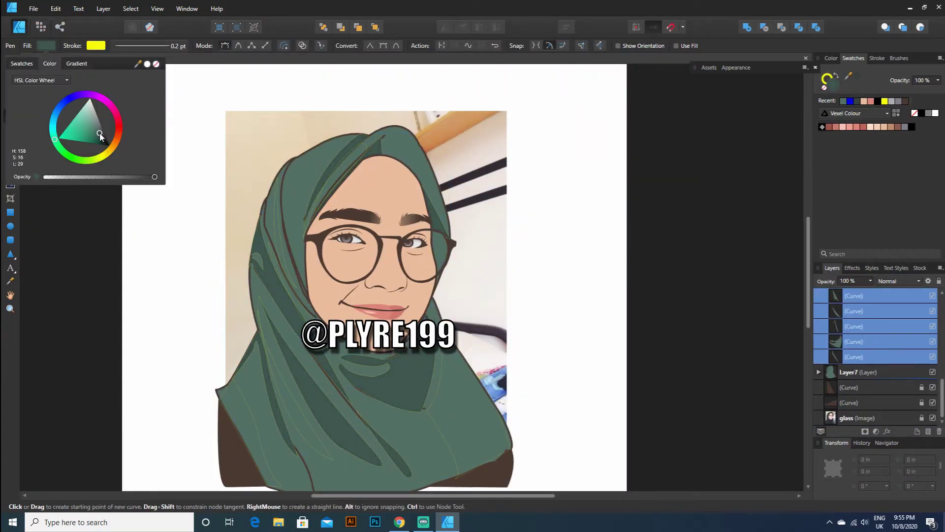
left_click(96, 46)
left_click(167, 64)
left_click(11, 60)
left_click(81, 89)
- Fill Layer8's remaining unfilled yellow-outlined curves with a lighter highlight green and give their strokes the same colour
scroll(850, 352, "up", 4)
left_click(850, 342)
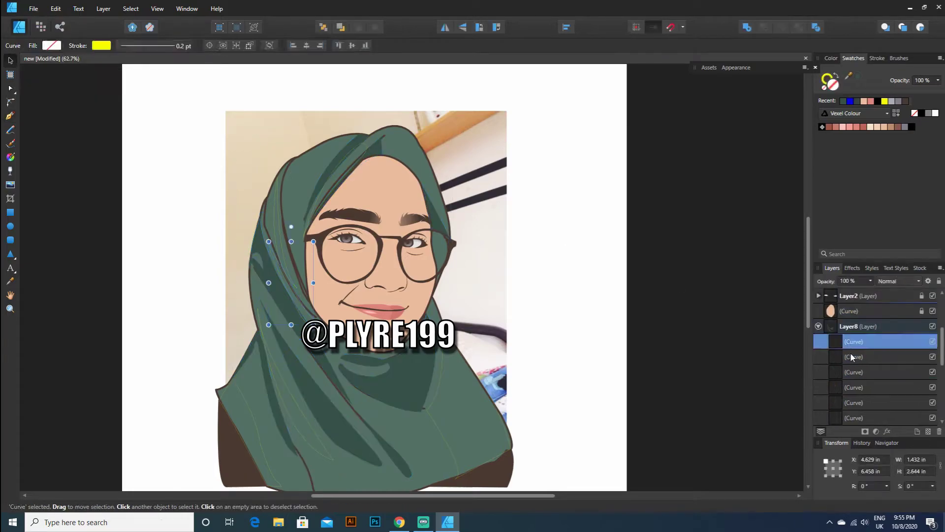
left_click(850, 388, "shift")
scroll(850, 374, "down", 2)
left_click(10, 116)
left_click(46, 46)
left_click(33, 80)
left_click(50, 64)
left_click_drag(100, 134, 91, 125)
left_click(97, 47)
left_click(158, 64)
left_click(11, 61)
left_click(64, 88)
- Try to move the selected Layer8 curves to another place in the stacking order, and undo the move
left_click(848, 297)
left_click(848, 313)
scroll(851, 320, "up", 2)
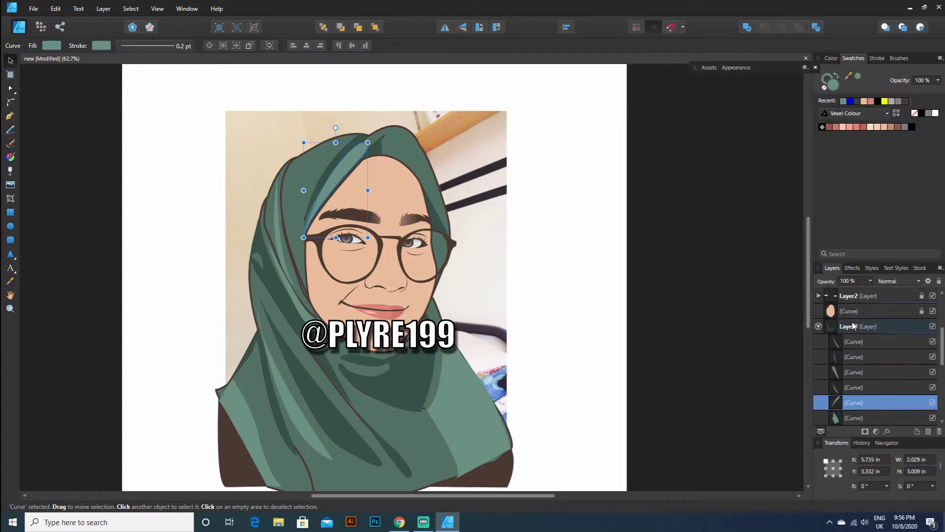
left_click(853, 343)
left_click(853, 406, "shift")
left_click(854, 418, "shift")
left_click_drag(854, 418, 884, 335)
left_click(56, 9)
left_click(74, 19)
- Move the thin brown fold line curves out of Layer7 to above Layer8, over the coloured shading
scroll(859, 364, "up", 3)
left_click(694, 319)
scroll(694, 319, "down", 1)
left_click(817, 373)
scroll(837, 359, "down", 2)
left_click(840, 300)
scroll(842, 335, "down", 1)
left_click(851, 347, "shift")
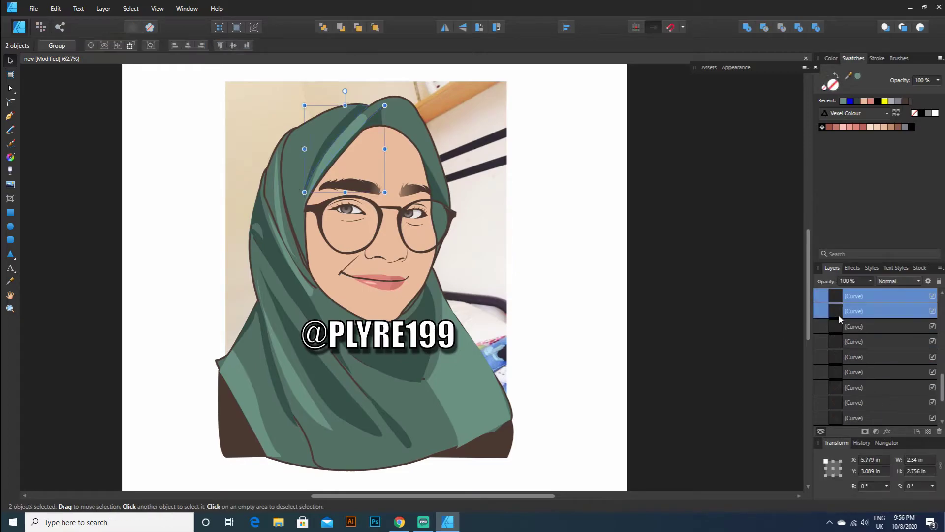
left_click(852, 372, "shift")
left_click_drag(853, 371, 854, 349)
left_click(796, 392)
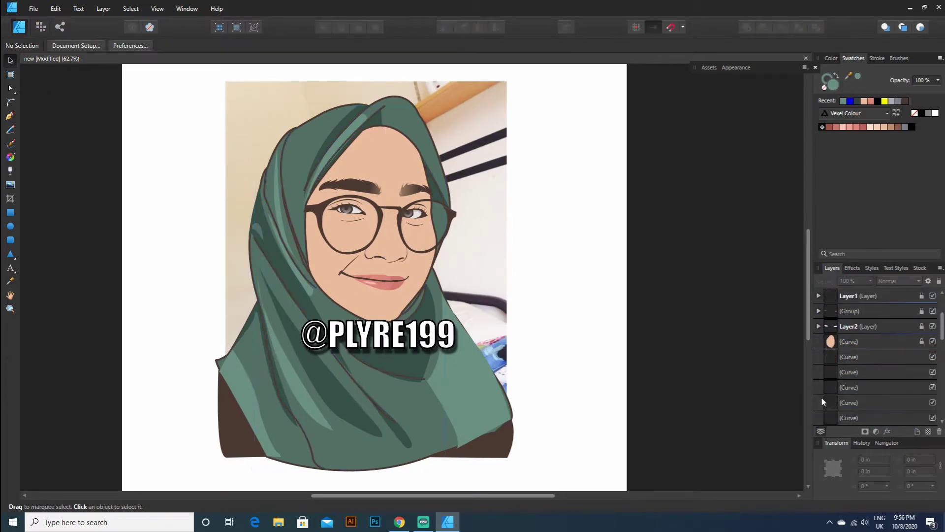
- Group the moved fold line curves above Layer8 and collapse Layer8
scroll(843, 345, "down", 1)
left_click(845, 312)
left_click(844, 376, "shift")
left_click(844, 385, "shift")
right_click(842, 349)
left_click(841, 239)
left_click(829, 327)
left_click(819, 326)
left_click(778, 421)
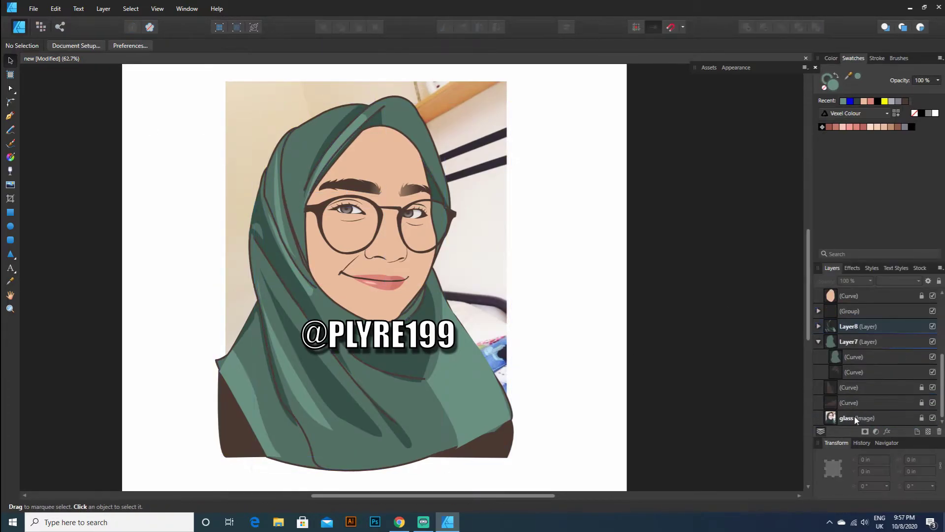
- Hide the glass reference photo, collapse Layer7 and lock it along with the fold line group
left_click(933, 418)
left_click(400, 522)
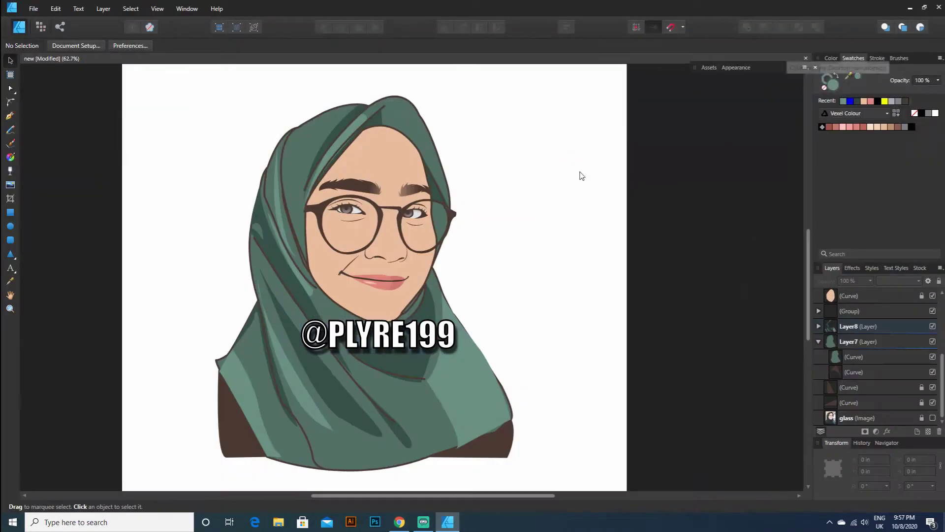
left_click(857, 356)
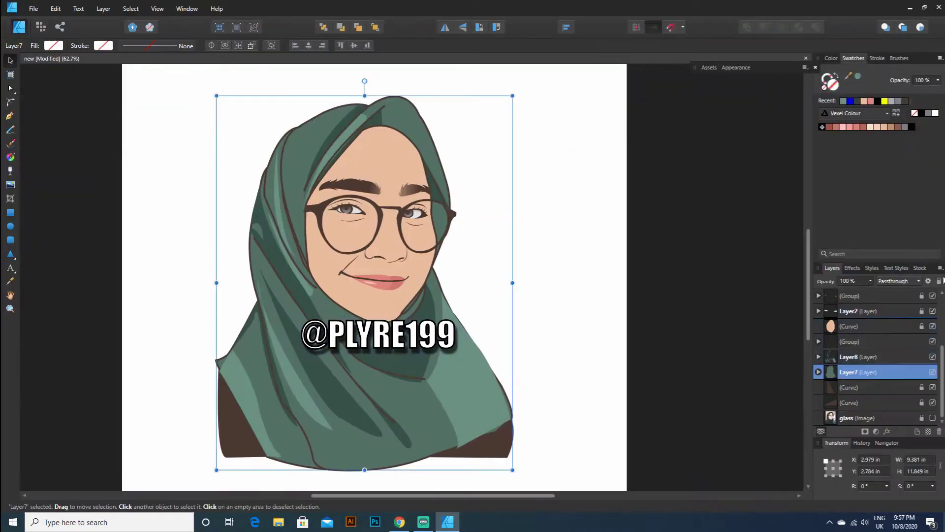
- Fade the dark shadow at the hijab's upper left with a transparency gradient running from the crown towards the temple
left_click(854, 373)
key("y")
left_click_drag(367, 102, 293, 205)
key("v")
left_click(244, 186)
- Apply a linear transparency gradient to the narrow dark shadow in Layer8 along the forehead edge
left_click(376, 118)
scroll(888, 335, "up", 3)
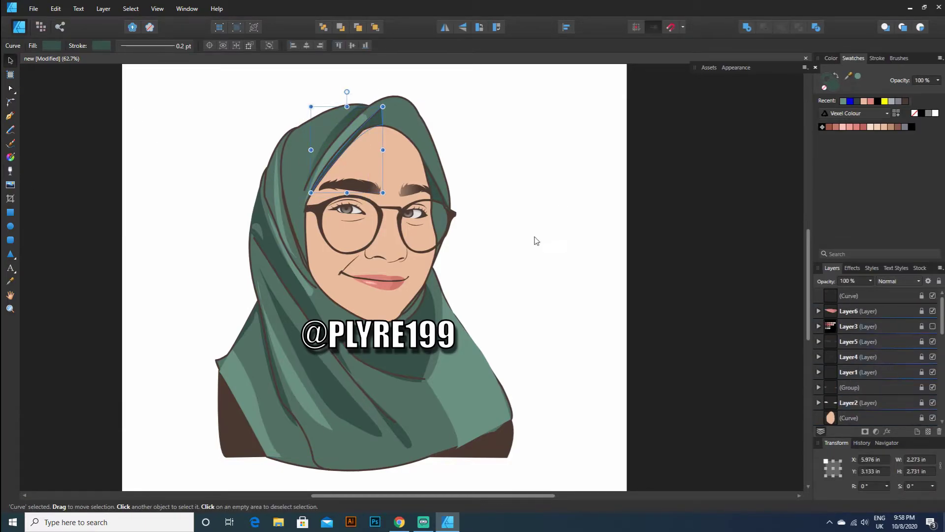
scroll(591, 261, "down", 1)
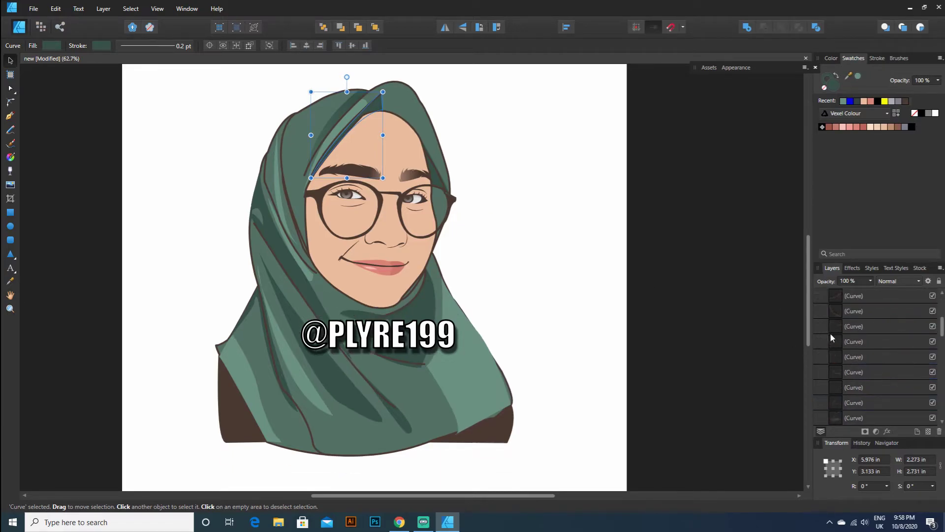
left_click(856, 326)
left_click(819, 326)
scroll(840, 343, "down", 8)
scroll(834, 375, "up", 5)
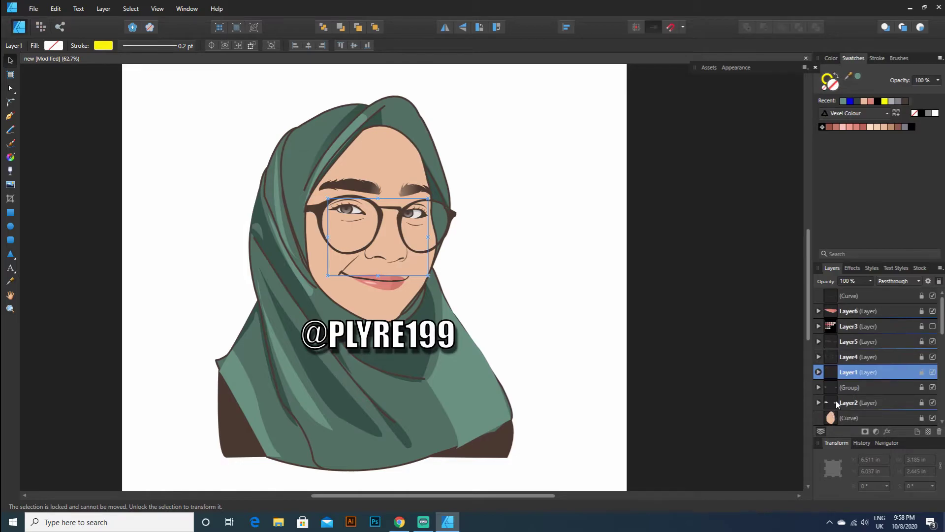
left_click(832, 299)
scroll(850, 366, "down", 1)
left_click(855, 387)
left_click(861, 400)
scroll(838, 344, "down", 2)
left_click(854, 356)
key("y")
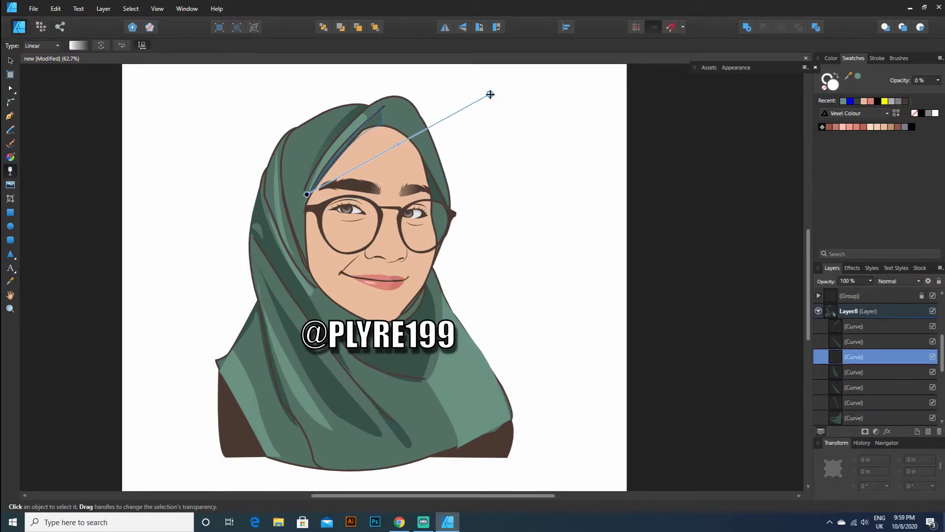
- Fade the long dark fold shadows on the hijab's chest with linear transparency gradients running down towards the hem
left_click(838, 388)
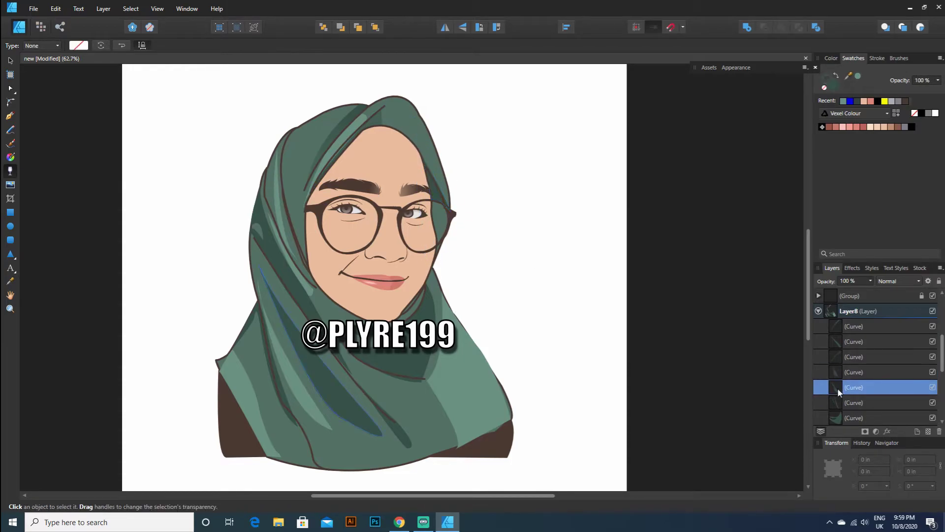
left_click_drag(275, 295, 403, 435)
mouse_move(330, 378)
left_mouse_down()
mouse_move(404, 453)
mouse_move(397, 463)
left_mouse_up()
left_click(272, 363)
left_click(335, 392)
left_click(291, 411)
scroll(309, 409, "down", 1)
left_click_drag(259, 302, 295, 433)
- Add linear transparency gradients to the neck shadow under the chin and the narrow fold shadow beside the left cheek
left_click(861, 418)
left_click_drag(428, 269, 428, 306)
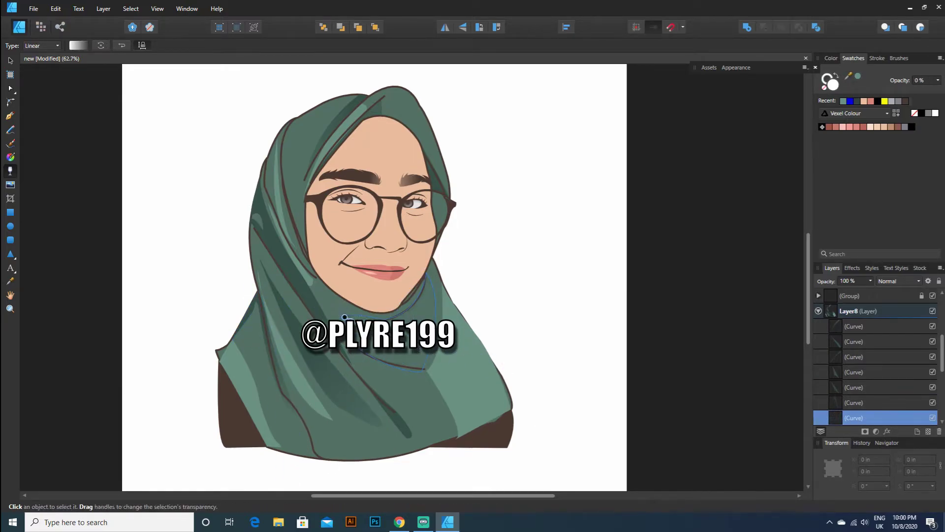
scroll(845, 374, "down", 2)
left_click(846, 388)
left_click(869, 402)
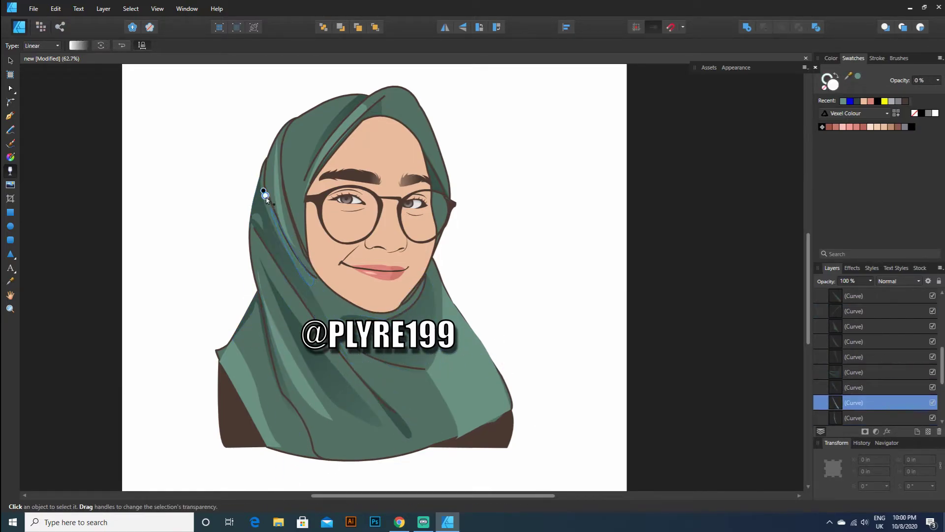
left_click_drag(309, 282, 318, 292)
- Fade the light highlights beside the face and on the lower left shoulder with downward transparency gradients
scroll(843, 410, "down", 3)
scroll(835, 406, "up", 2)
left_click(835, 405)
left_click_drag(280, 128, 316, 270)
left_click(842, 417)
left_click_drag(232, 328, 274, 441)
scroll(834, 414, "down", 2)
- Apply transparency gradients to the light chest fold highlight and the light highlight above the forehead
left_click(834, 361)
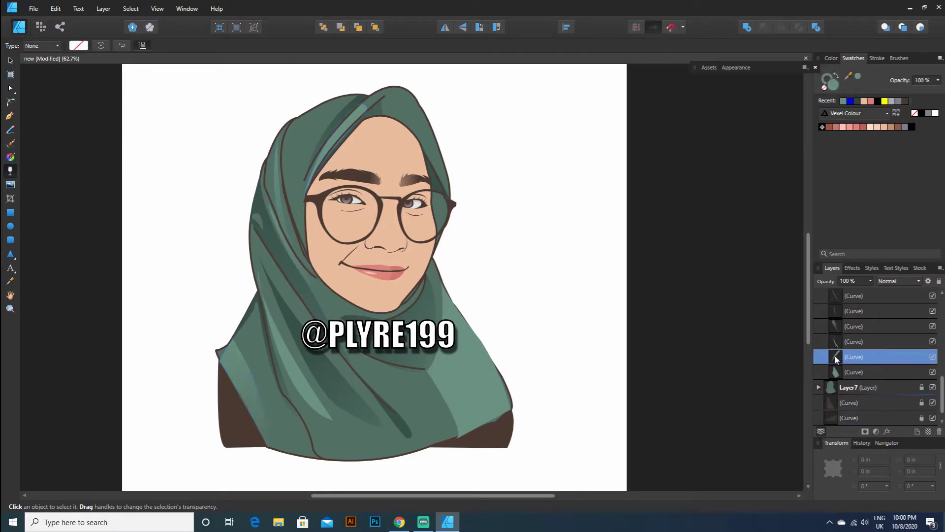
left_click(834, 343)
left_click_drag(256, 274, 357, 445)
left_click(834, 354)
left_click_drag(369, 99, 282, 207)
- Try linear transparency gradients in different directions on the large light highlight on the hijab's right shoulder
left_click(835, 372)
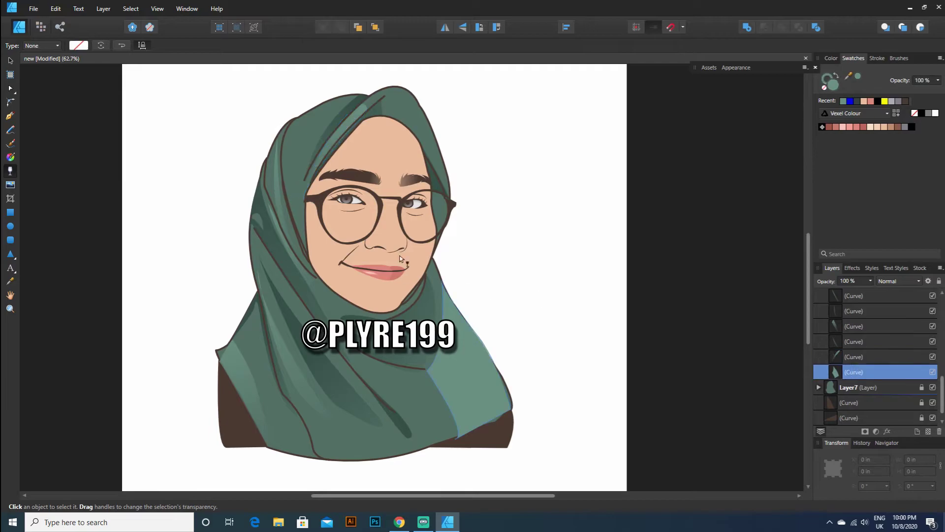
left_click_drag(542, 409, 528, 390)
left_click_drag(476, 252, 450, 420)
left_click_drag(386, 333, 496, 407)
left_click(10, 60)
left_click(581, 212)
left_click(835, 372)
left_click(10, 171)
left_click_drag(387, 334, 372, 291)
left_click(11, 61)
left_click(558, 317)
- Apply a downward transparency gradient to the neighbouring fold shape on the hijab's chest below the chin
scroll(558, 318, "up", 1)
left_click(835, 372)
left_click(11, 171)
left_click_drag(387, 324, 416, 379)
mouse_move(386, 324)
left_mouse_down()
mouse_move(406, 422)
mouse_move(475, 423)
mouse_move(426, 387)
left_mouse_up()
left_click(10, 61)
left_click(265, 171)
left_click(835, 372)
left_click(10, 171)
left_click(10, 61)
left_click(513, 263)
- Fade the large right-shoulder highlight with a transparency gradient running from the lower edge up towards the chest
scroll(512, 264, "down", 1)
left_click(836, 372)
left_click(10, 171)
mouse_move(485, 406)
left_mouse_down()
mouse_move(422, 361)
mouse_move(437, 369)
left_mouse_up()
left_click(10, 60)
left_click(534, 279)
left_click(33, 9)
left_click(134, 178)
left_click(551, 323)
- Add a transparency gradient to the long fold shadow running from the hijab's upper left side down to the chest
left_click(392, 249)
scroll(877, 358, "up", 3)
left_click(865, 417)
left_click(10, 171)
left_click_drag(226, 169, 403, 434)
left_click(11, 61)
left_click(776, 358)
- Fade the fold shadow on the lower chest with a diagonal transparency gradient towards the hem
left_click(867, 372)
left_click(152, 167)
left_click(865, 372)
left_click(10, 171)
left_click_drag(289, 323, 397, 449)
left_click(11, 61)
left_click(601, 244)
- Save the document
left_click(38, 8)
left_click(80, 94)
key("Return")
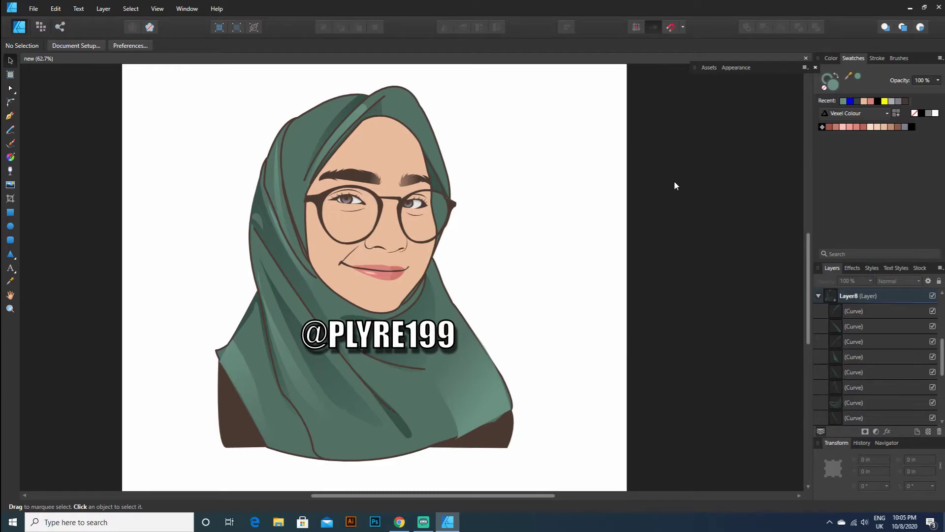
right_click(610, 522)
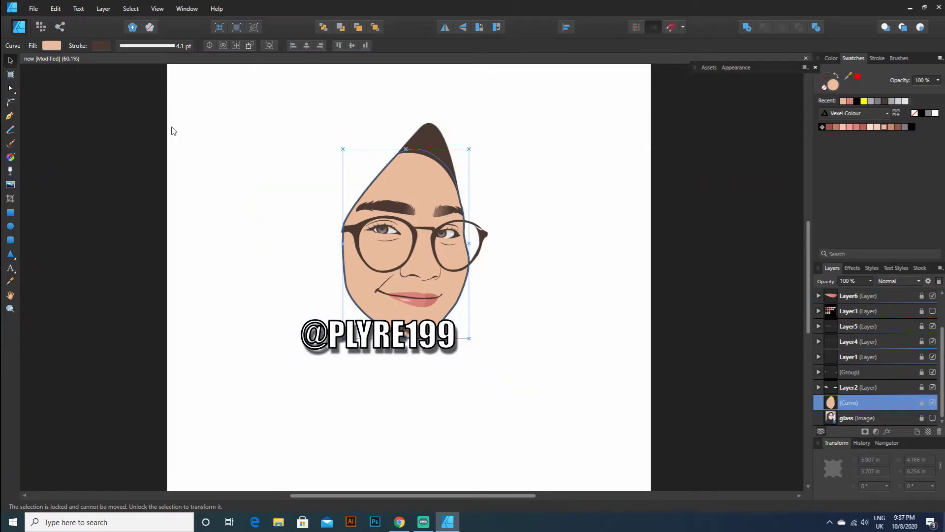
- Deselect the face and start tracing the hijab's outer edge over the crown with the Pen tool in yellow
left_click(173, 131)
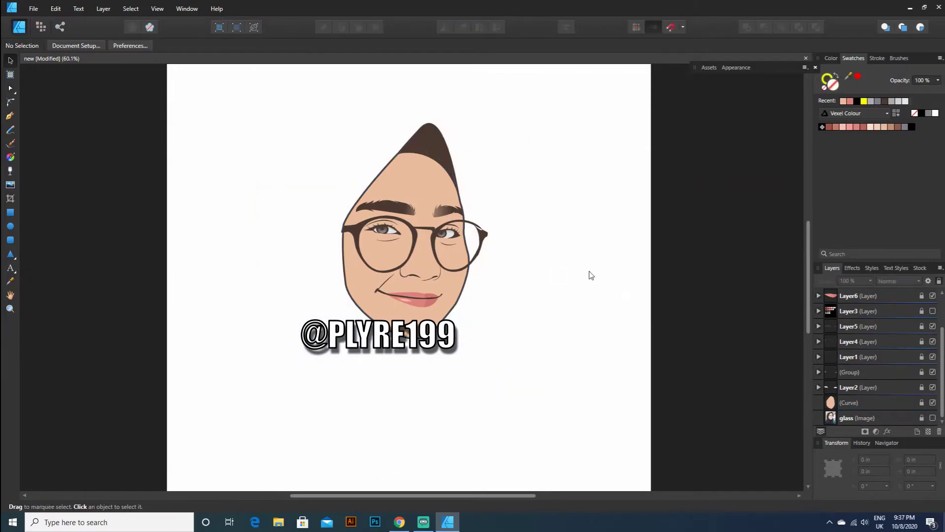
scroll(876, 320, "up", 2)
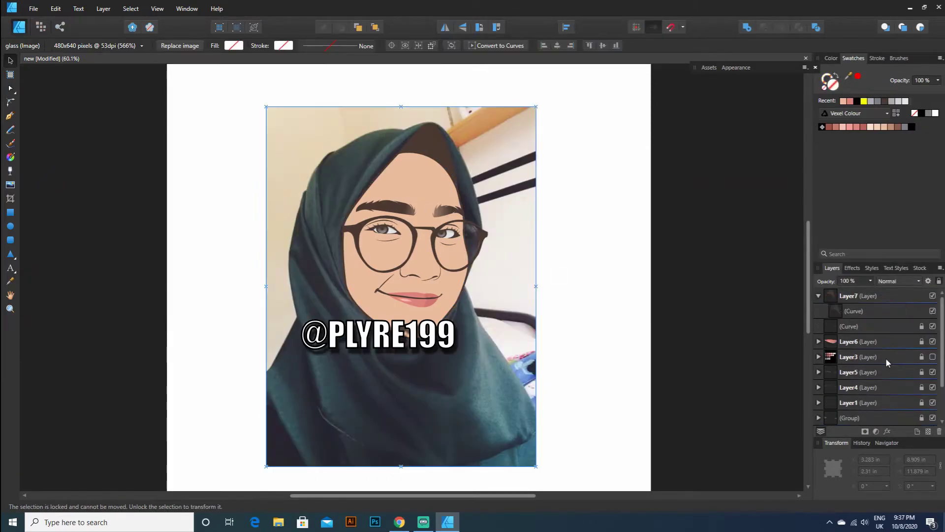
left_click(11, 116)
scroll(368, 207, "up", 4)
scroll(384, 205, "up", 3)
left_click_drag(420, 217, 368, 252)
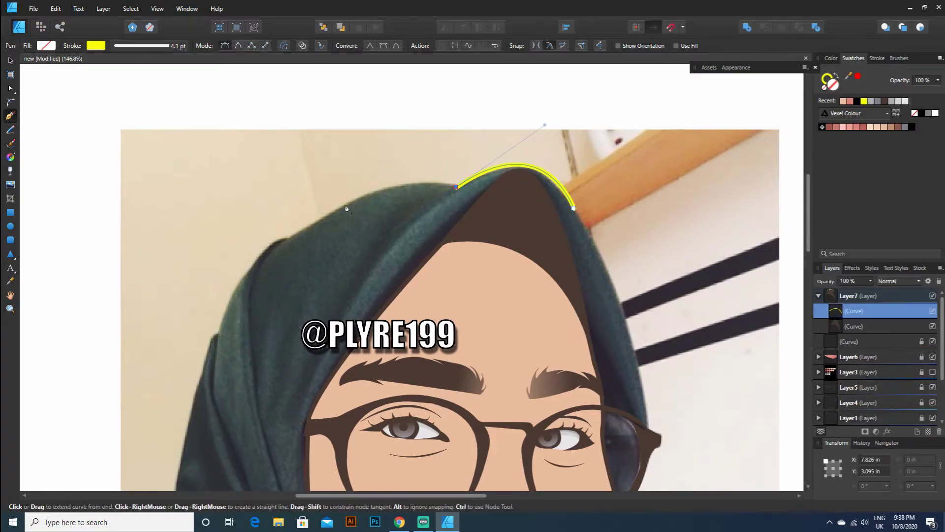
- Set the outline's stroke width to 0.4 pt and continue tracing down the hijab's upper left edge
left_click(149, 46)
left_click_drag(133, 82, 125, 83)
left_click(349, 202)
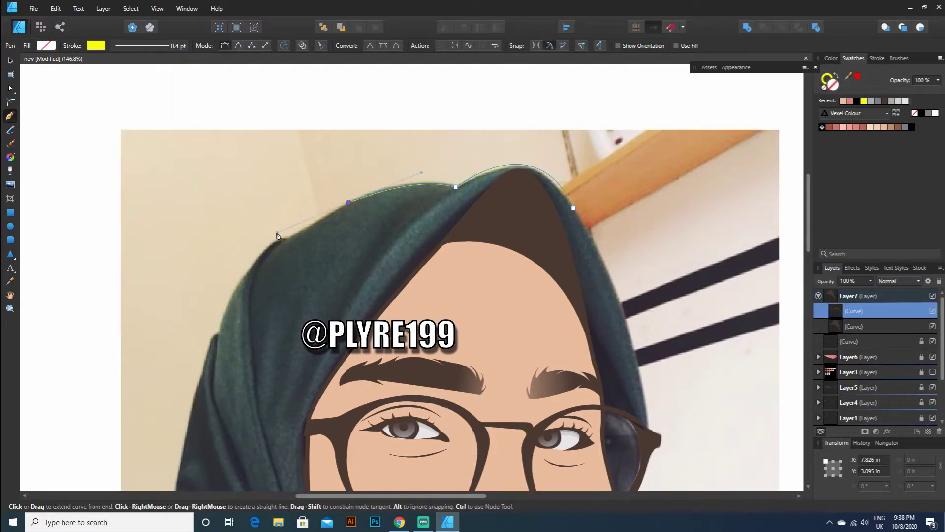
left_click(289, 236)
left_click(218, 331)
- Extend the hijab outline down the left side and past the photo's edge at the left shoulder
scroll(203, 219, "down", 3)
scroll(192, 256, "down", 1)
left_click_drag(176, 313, 137, 345)
left_click(176, 362, "alt")
scroll(217, 295, "down", 5)
scroll(237, 239, "left", 1)
scroll(224, 232, "down", 1)
left_click(241, 284, "alt")
left_click(161, 344, "alt")
left_click(137, 344, "alt")
- Carry the hijab outline down from the left shoulder, along the curved bottom hem and up to the right shoulder
scroll(148, 342, "down", 4)
left_click(175, 297)
left_click(207, 359)
left_click_drag(410, 358, 406, 364)
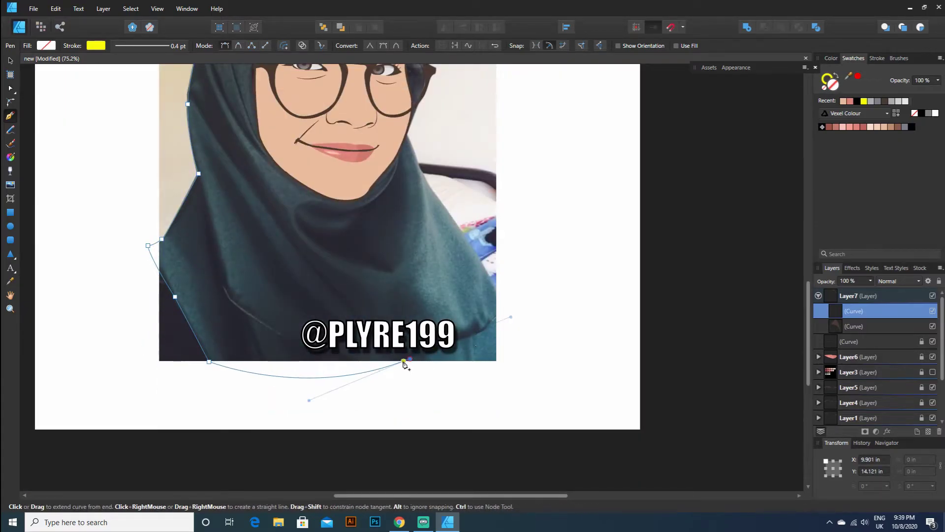
left_click(497, 319)
- Trace the hijab outline up the right side past the glasses to the crown and deselect the curve
scroll(443, 291, "up", 3)
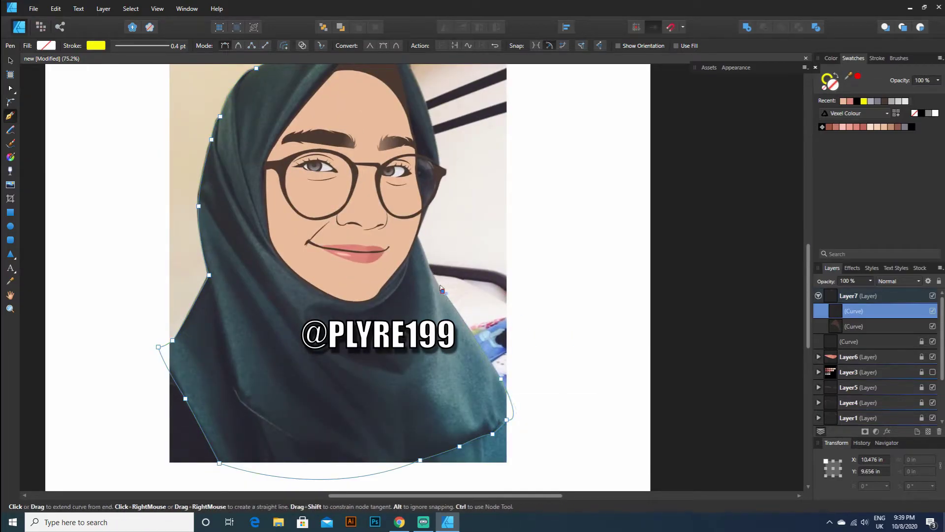
scroll(441, 291, "up", 2)
scroll(426, 256, "up", 3)
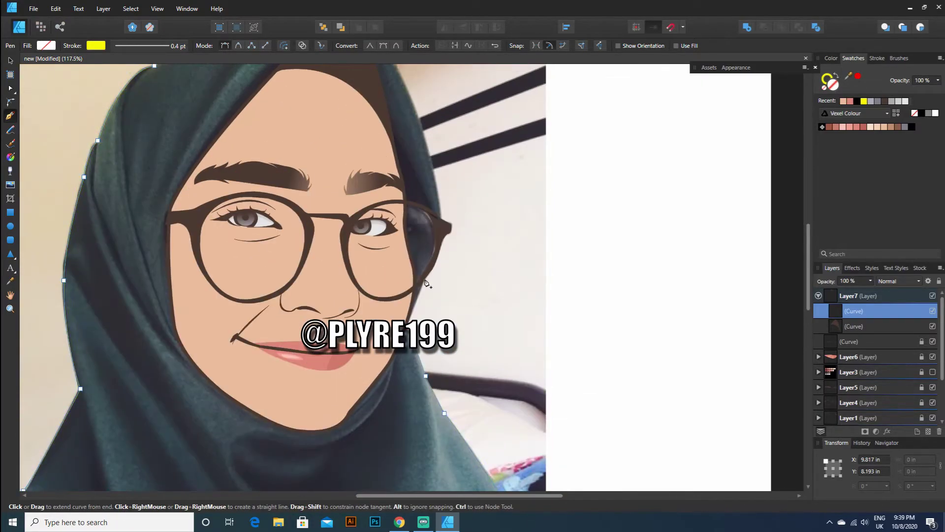
scroll(426, 284, "up", 5)
left_click(382, 204)
left_click_drag(361, 191, 359, 189)
key("v")
left_click(290, 159)
- Trace the long diagonal fold line from the hijab's left side to the chest and the curved fold below the chin
scroll(275, 236, "down", 2)
scroll(261, 291, "down", 4)
scroll(262, 291, "up", 1)
scroll(289, 286, "down", 1)
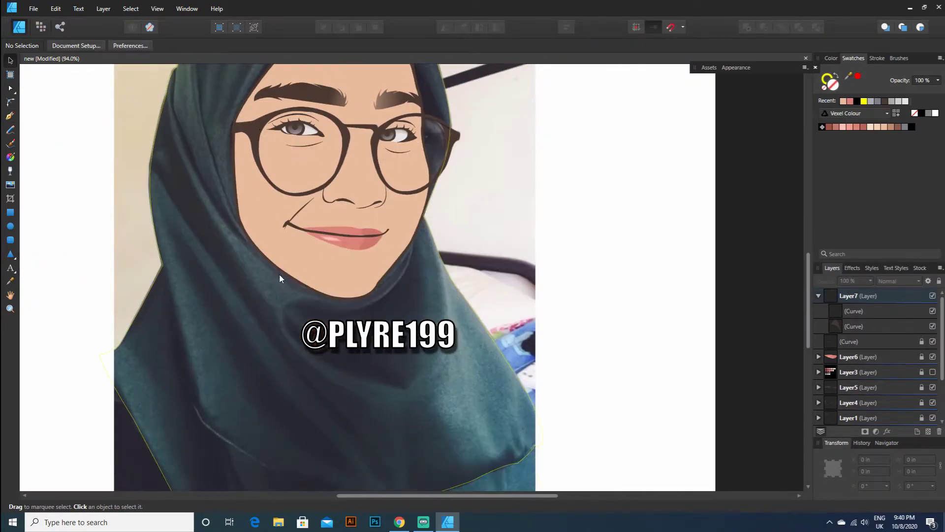
key("p")
scroll(290, 285, "down", 1)
left_click_drag(451, 460, 437, 463)
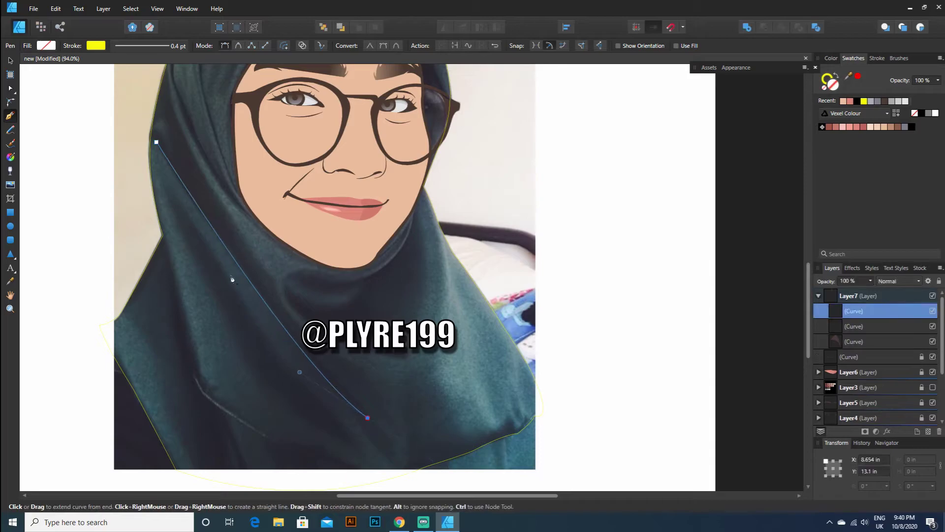
key("Escape")
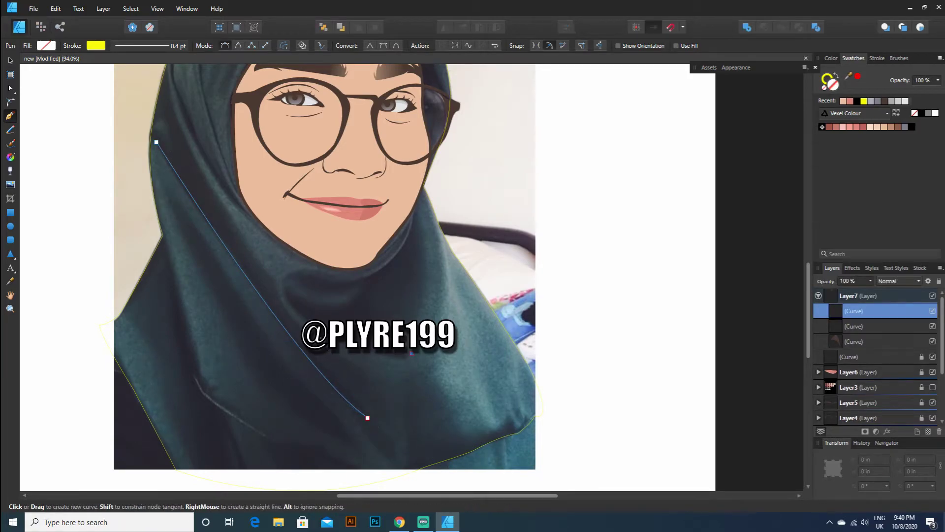
left_click_drag(272, 233, 270, 231)
key("Escape")
- Trace the two short fold lines under the chin along the right jaw
left_click(342, 282)
left_click_drag(413, 210, 413, 150)
left_click(376, 257)
key("Escape")
- Trace the fold line from the hijab's left edge at neck level down past the photo's bottom edge
left_click(164, 238)
left_click_drag(200, 390, 212, 411)
scroll(195, 321, "down", 2)
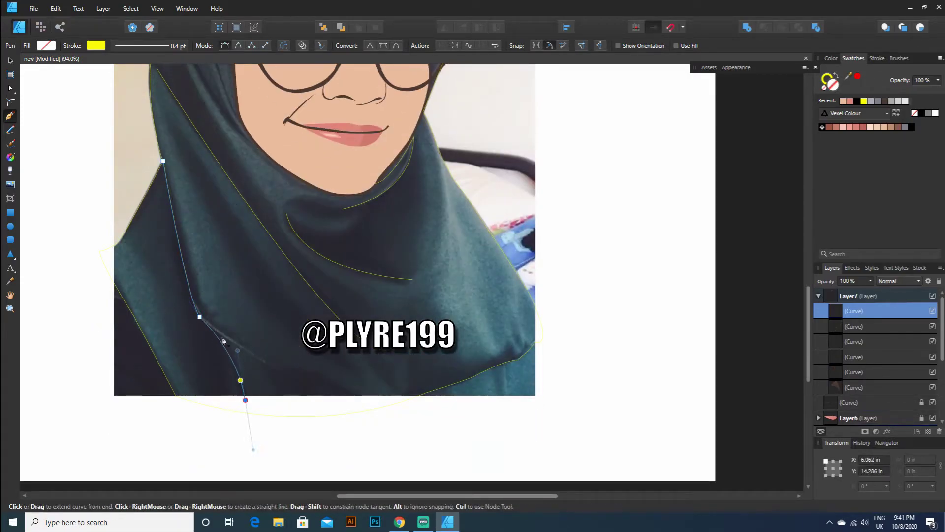
left_click(270, 414)
key("Escape")
- Trace the fold lines on the hijab's inner left side running from the crown down to the left cheek
scroll(270, 414, "up", 2)
scroll(192, 234, "up", 4)
left_click(220, 129)
left_click_drag(242, 342, 326, 462)
scroll(325, 458, "down", 2)
key("Escape")
scroll(231, 268, "up", 4)
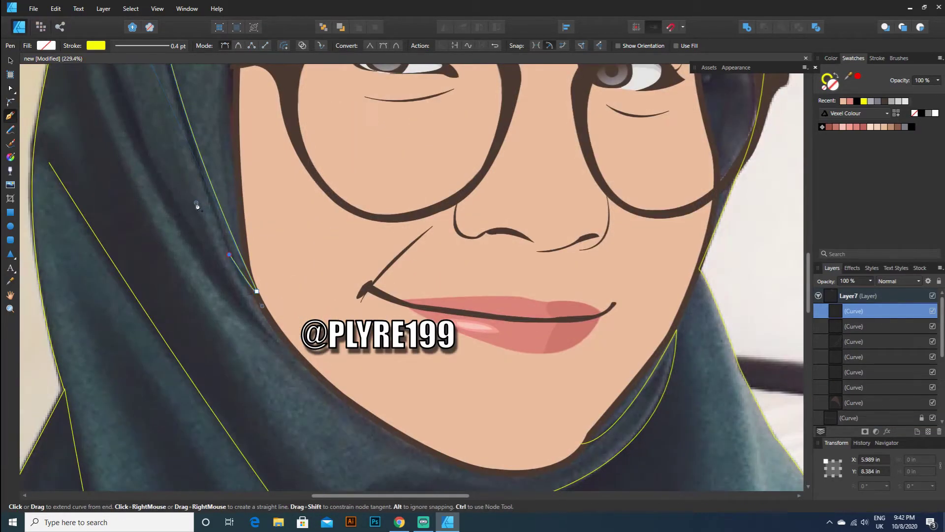
scroll(198, 201, "down", 3)
scroll(195, 170, "up", 2)
key("Escape")
- Trace the outer left fold line from the hijab's side down to the jaw and deselect it
left_click(161, 151)
left_click(157, 207)
left_click_drag(185, 277, 188, 289)
left_click_drag(252, 374, 284, 390)
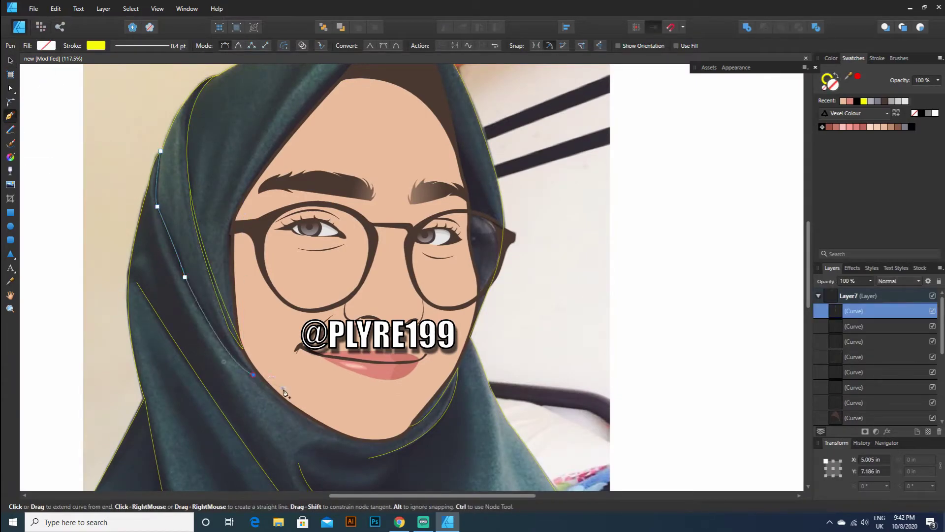
key("ctrl+d")
- Trace the fold line on the hijab's right side beside the forehead down to the outer edge
scroll(446, 222, "up", 2)
left_click(447, 219)
left_click_drag(494, 314, 492, 339)
left_click(10, 61)
left_click(51, 94)
left_click(10, 116)
- Trace the two fold lines running from the hijab's crown down along the left side of the forehead
left_click(353, 123)
left_click_drag(231, 280, 199, 365)
left_click(10, 61)
left_click(51, 93)
left_click(11, 116)
scroll(274, 147, "down", 1)
left_click(381, 109)
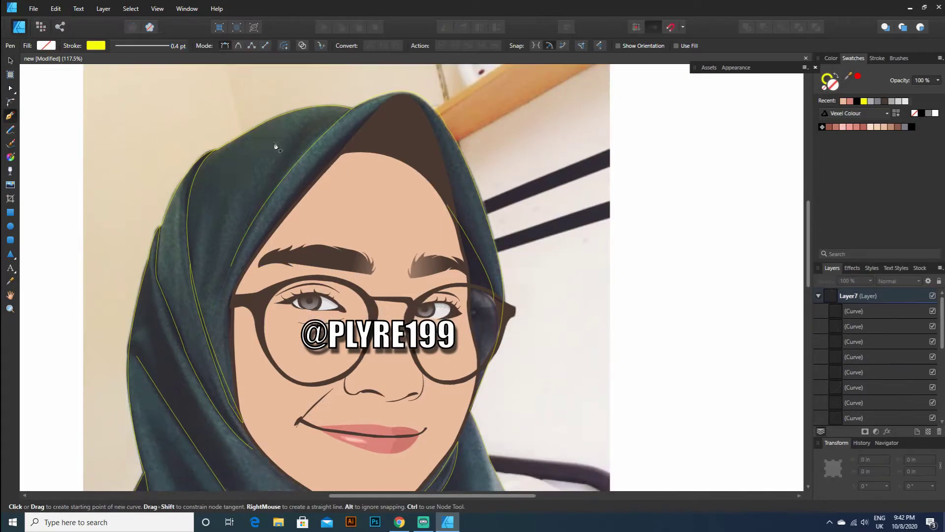
left_click_drag(242, 272, 203, 339)
left_click(11, 60)
left_click(10, 115)
- Draw a closed sleeve shape in the photo's lower right corner beneath the hijab's hem
scroll(340, 186, "down", 5)
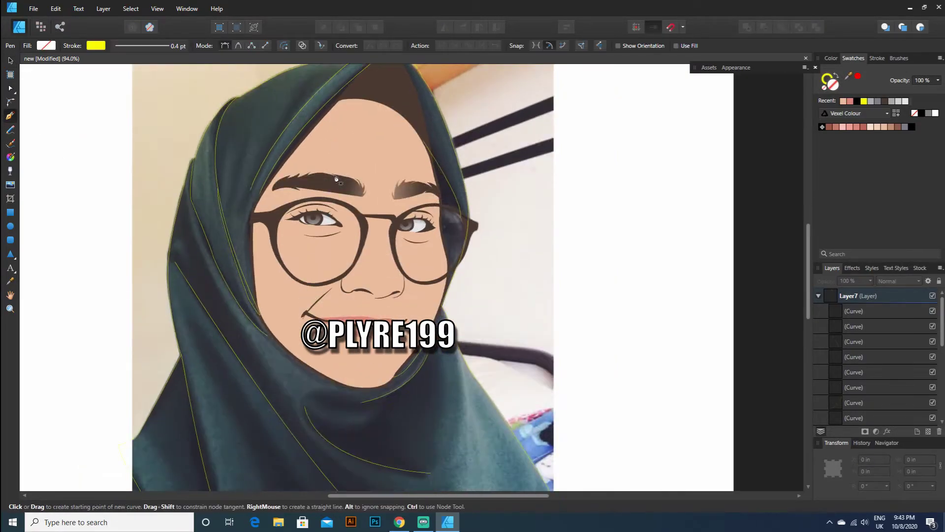
scroll(336, 187, "down", 5)
scroll(242, 238, "up", 2)
scroll(295, 256, "down", 5)
left_click(497, 338)
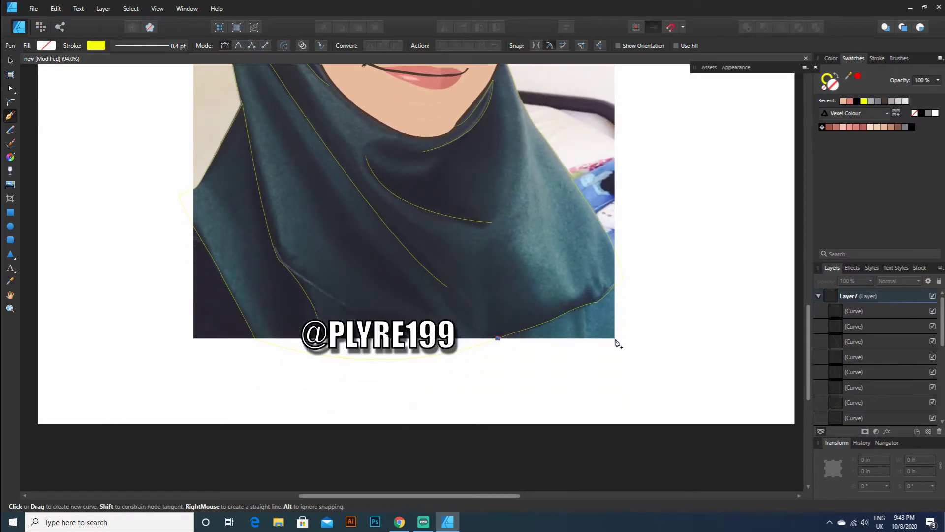
left_click(616, 339)
left_click(498, 338)
key("Escape")
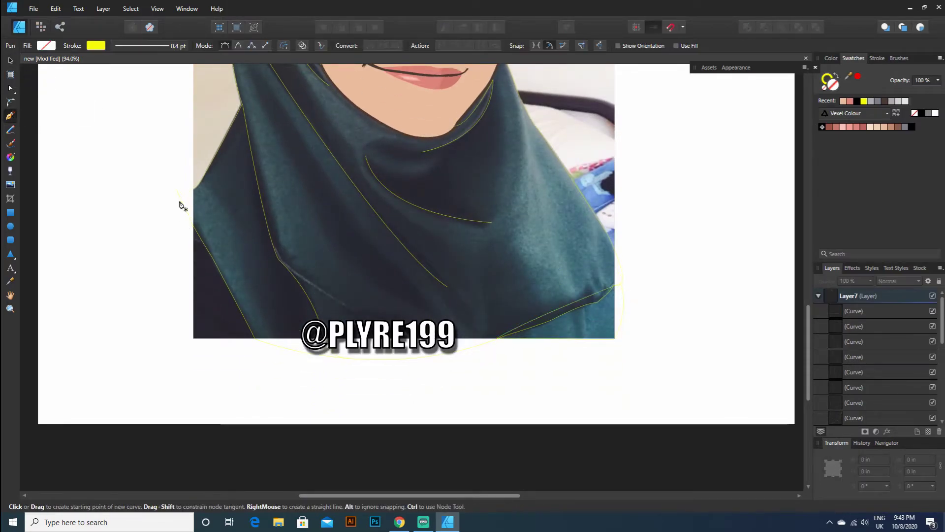
- Draw the matching sleeve shape in the photo's lower left corner beside the hijab's edge
left_click(195, 338)
left_click(256, 337)
left_click(185, 210)
key("Escape")
- Check the traced lines by toggling the reference photo's visibility off and back on
key("v")
scroll(493, 282, "down", 5)
scroll(514, 284, "up", 4)
scroll(514, 286, "down", 1)
scroll(891, 346, "down", 10)
left_click(932, 418)
left_click(932, 418)
- Fill the hijab shape with a dark green sampled from the photo and give it a dark brown 4.5 pt outline
scroll(853, 376, "up", 4)
left_click(850, 387)
left_click(52, 46)
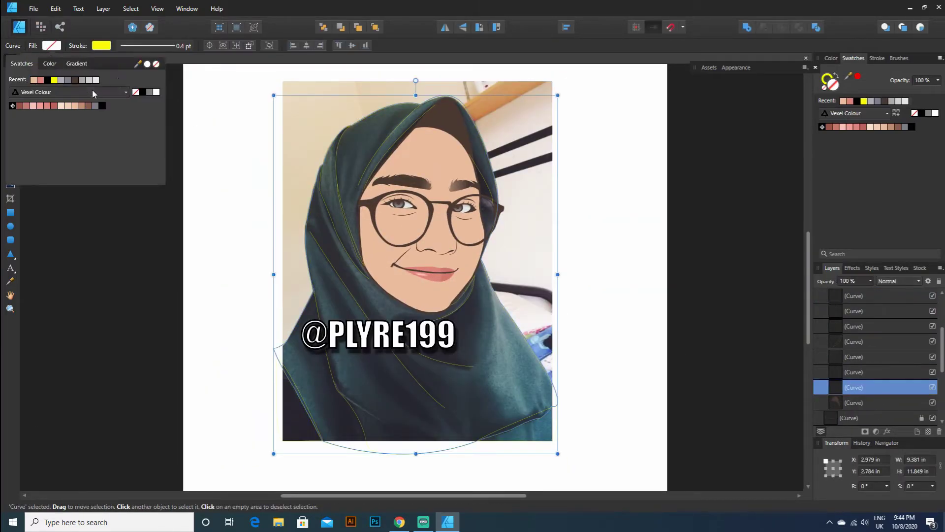
left_click_drag(138, 64, 365, 140)
left_click(147, 64)
left_click(101, 46)
left_click(37, 63)
left_click(50, 80)
left_click(102, 45)
left_click_drag(123, 81, 137, 82)
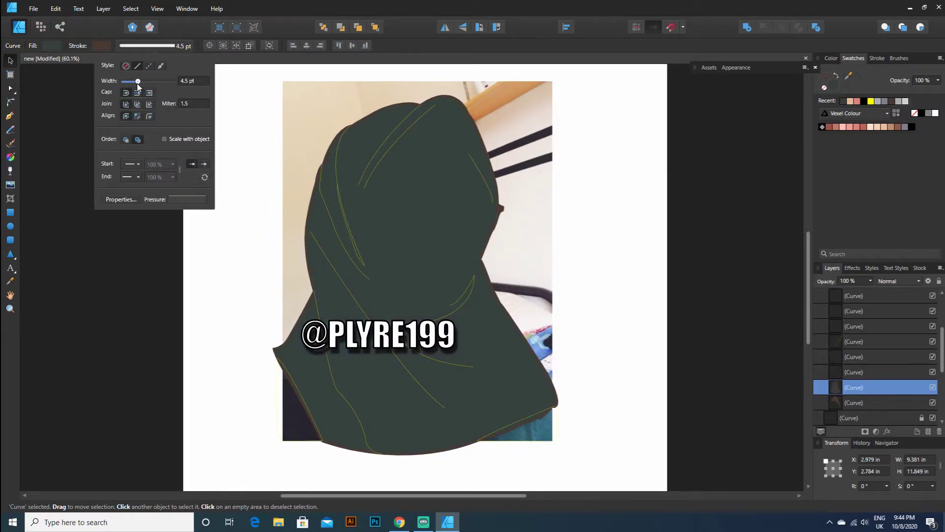
left_click(243, 163)
- Give the fold lines and both sleeve outlines a dark brown stroke 4.1 pt wide
mouse_move(855, 373)
left_mouse_down()
mouse_move(844, 299)
mouse_move(841, 308)
left_mouse_up()
key("p")
left_click(96, 46)
left_click(32, 64)
left_click(92, 80)
left_click(150, 46)
left_click(177, 82)
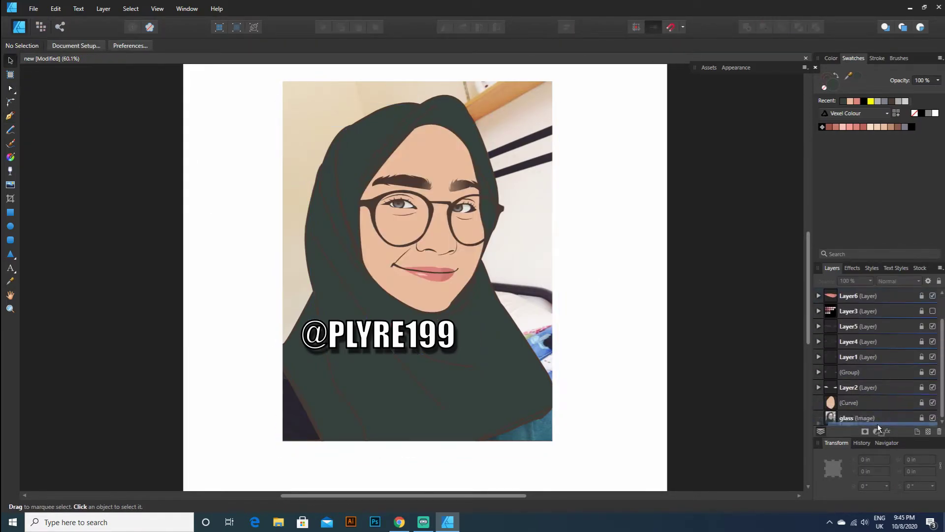
- Hide the reference photo and move the two sleeve shapes beneath the hijab shape in the layer order
left_click(933, 418)
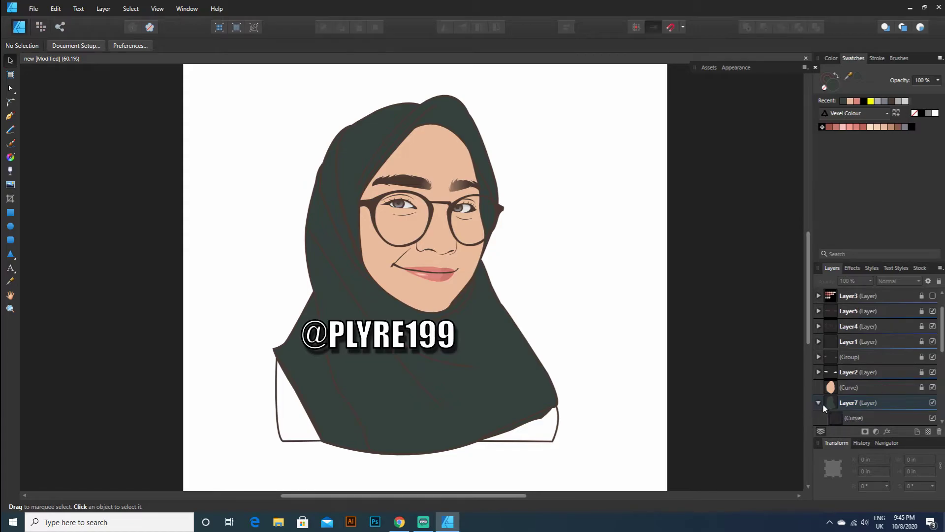
scroll(821, 407, "down", 1)
left_click(843, 374)
left_click(845, 385, "shift")
left_click_drag(845, 377, 845, 394)
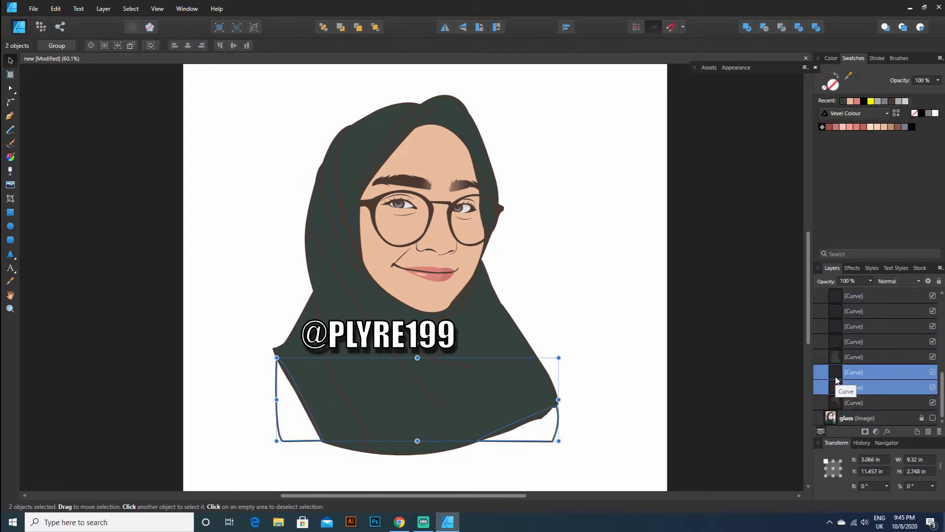
- Try to fill the two sleeve shapes together with dark brown
key("p")
left_click(46, 45)
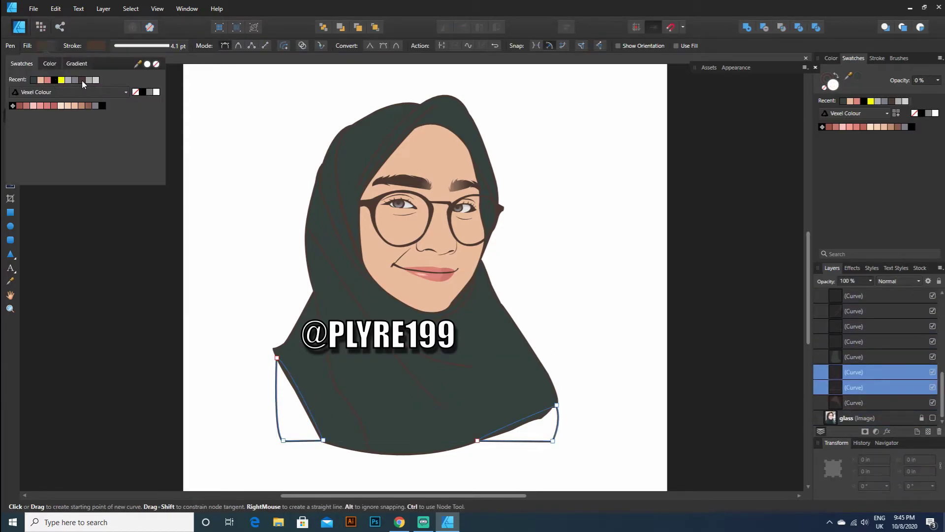
left_click(82, 81)
left_click(863, 376)
left_click(865, 387, "shift")
left_click(47, 45)
left_click(21, 63)
left_click(82, 81)
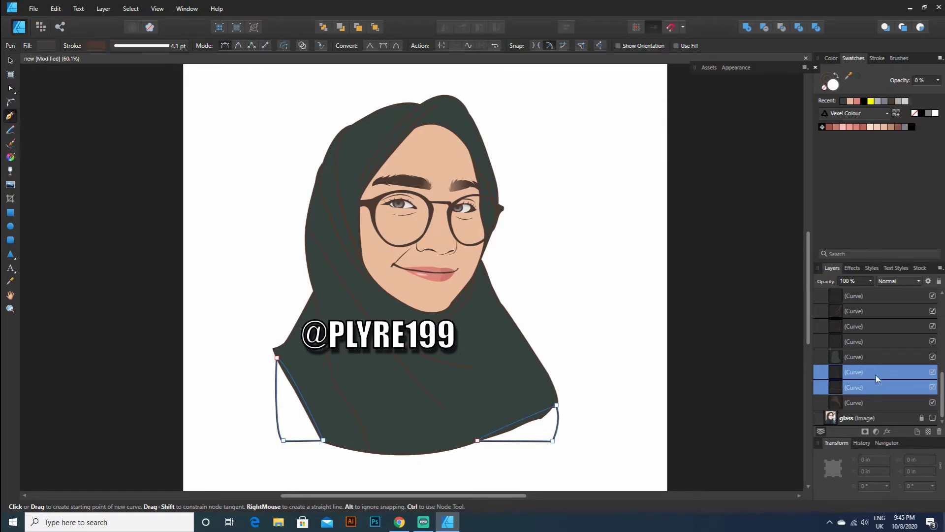
left_click(881, 387, "ctrl")
left_click(49, 45)
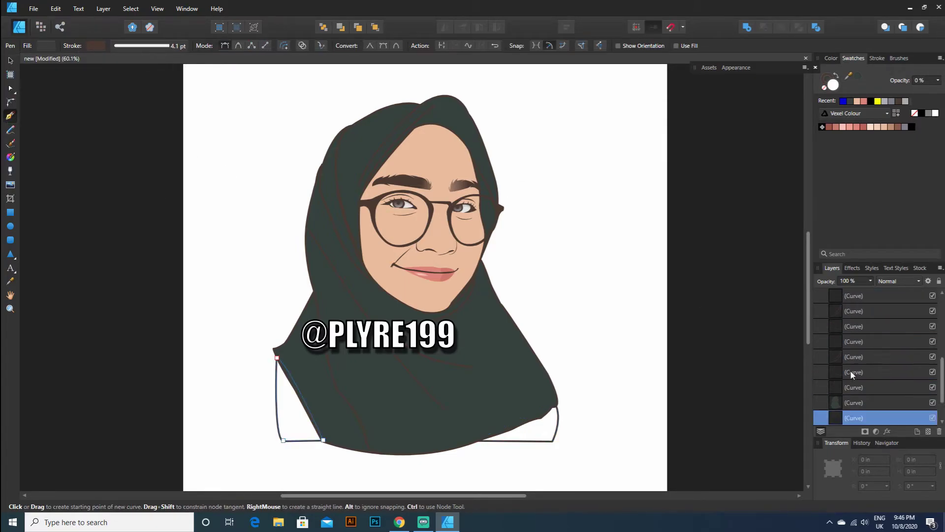
- Move both sleeve shapes out of Layer7 to just above the photo, and fill the left sleeve with dark brown
left_click(861, 387, "ctrl")
left_click_drag(862, 394, 853, 403)
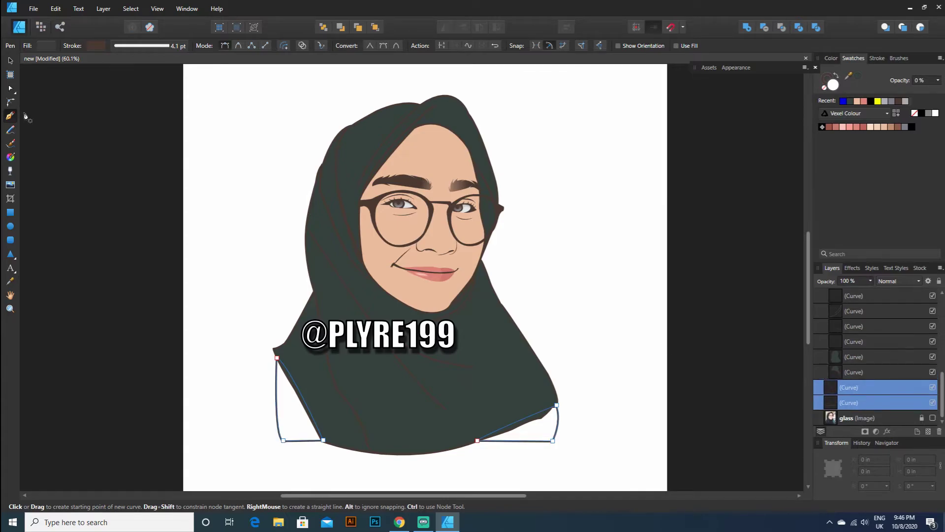
left_click(10, 60)
left_click(276, 386)
left_click(51, 45)
left_click(22, 63)
left_click(88, 79)
left_click(100, 46)
left_click(38, 64)
- Fill the right sleeve shape with the same dark brown as the left one
left_click(558, 418)
left_click(51, 45)
left_click(22, 64)
left_click(50, 48)
left_click(21, 64)
left_click(89, 80)
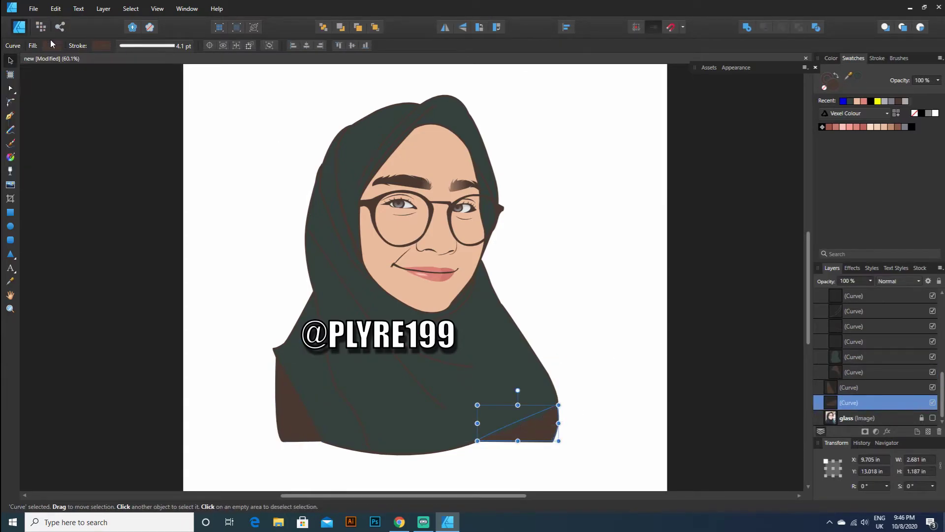
left_click(231, 123)
- Collapse Layer7 and lock it together with the two sleeve curves
scroll(506, 232, "down", 1)
scroll(487, 306, "up", 1)
scroll(857, 325, "up", 3)
left_click(845, 298)
left_click(818, 296)
left_click(939, 281)
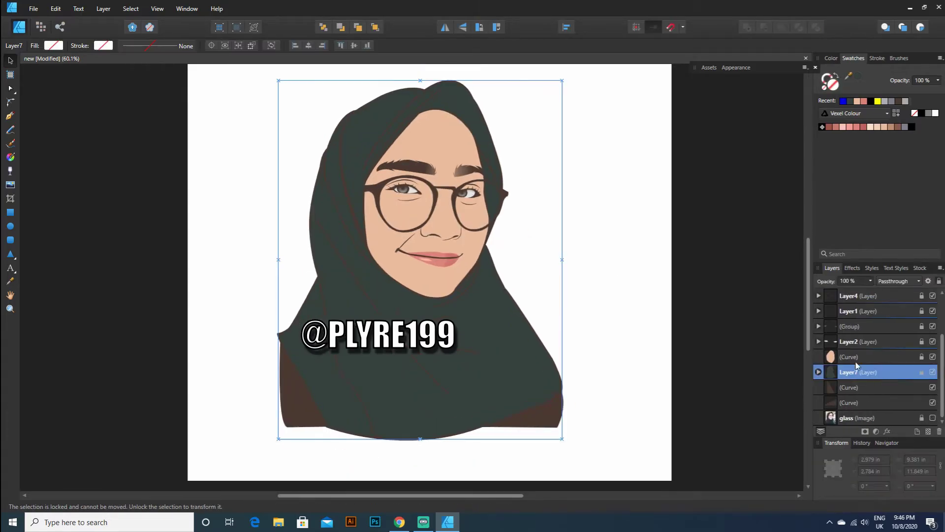
left_click(855, 388)
left_click(939, 281)
left_click(859, 403)
left_click(939, 281)
- Add a new layer above Layer7, hide Layer7 and show the reference photo again for tracing
left_click(879, 374)
left_click(917, 432)
left_click(10, 115)
left_click(932, 387)
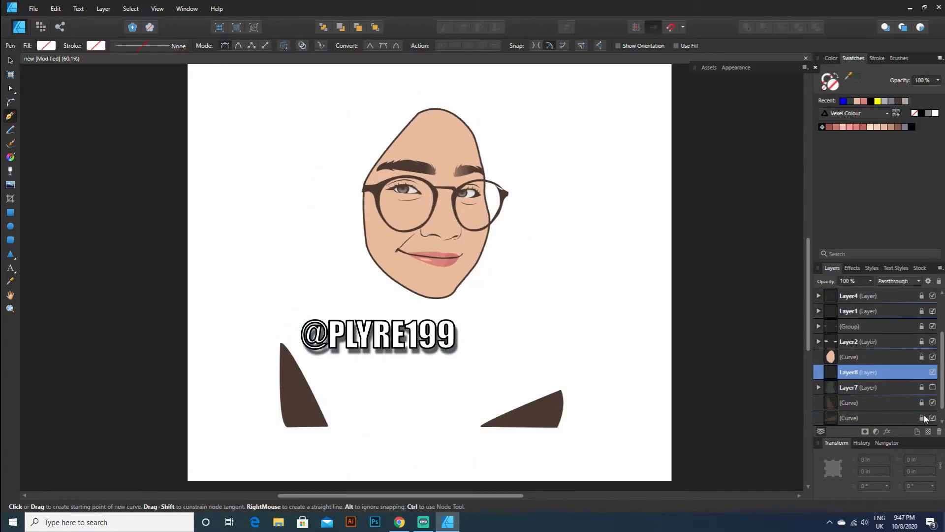
scroll(925, 419, "down", 1)
left_click(932, 418)
- Set the Pen tool to no fill and a yellow 0.2 pt stroke for tracing the shadows
left_click(50, 47)
left_click(96, 45)
left_click(77, 80)
scroll(340, 303, "up", 3)
scroll(305, 133, "up", 2)
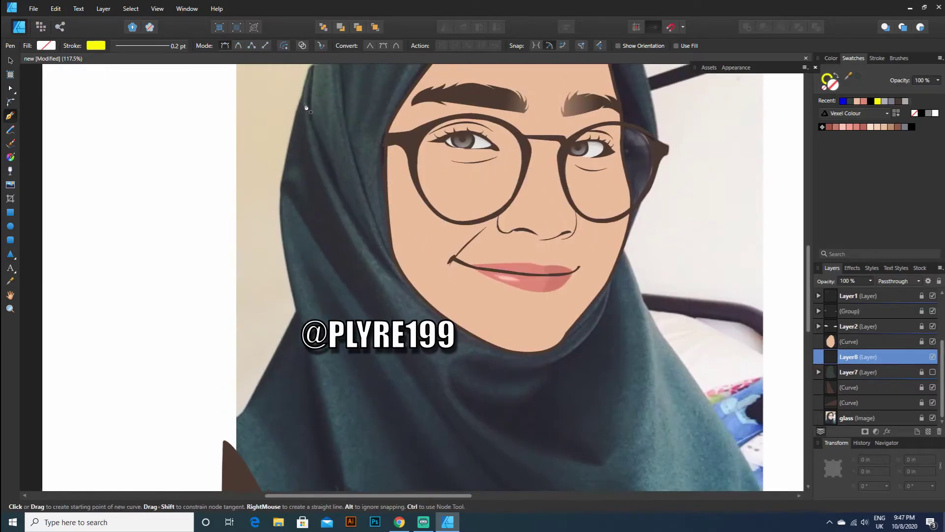
left_click(284, 171)
left_click(150, 46)
left_click(187, 81)
type("0.2")
key("Return")
- Trace a closed shadow shape along the dark fold running from the hijab's left edge down past the chin
left_click(308, 199)
left_click_drag(284, 176, 282, 203)
left_click(282, 195)
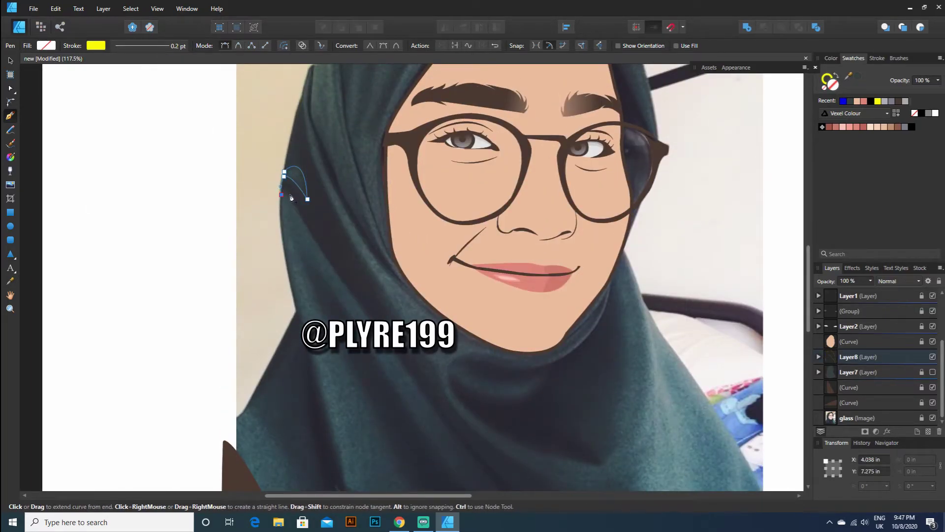
scroll(479, 448, "down", 1)
left_click_drag(474, 436, 481, 445)
left_click(474, 436)
left_click(378, 265)
scroll(318, 161, "up", 5)
left_click_drag(323, 242, 309, 204)
left_click(323, 243)
left_click_drag(302, 154, 309, 127)
left_click(302, 155)
left_click(284, 230)
key("v")
left_click(413, 308)
- Trace the closed shadow shape beneath the chin, curving around the small fold and up the right jaw
scroll(413, 308, "down", 1)
scroll(413, 308, "down", 1)
scroll(424, 419, "up", 3)
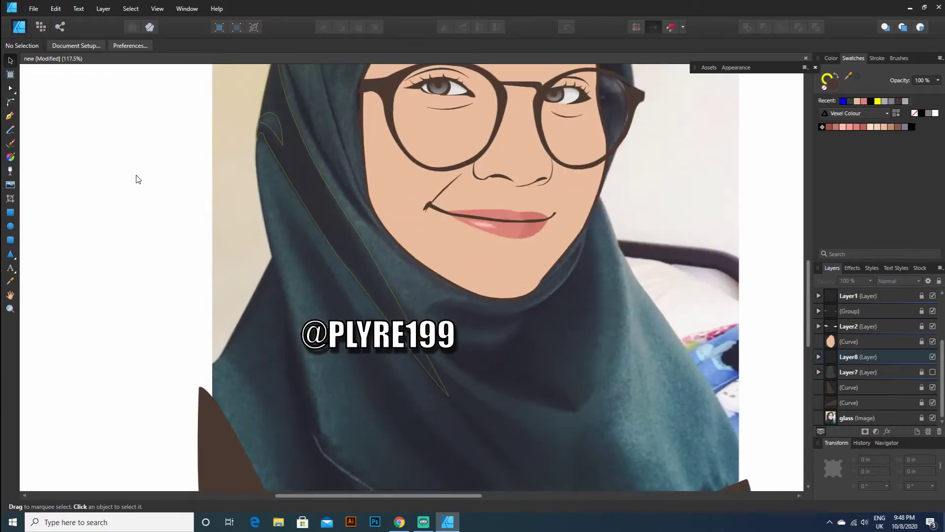
key("p")
left_click(587, 225)
left_click_drag(507, 313, 434, 323)
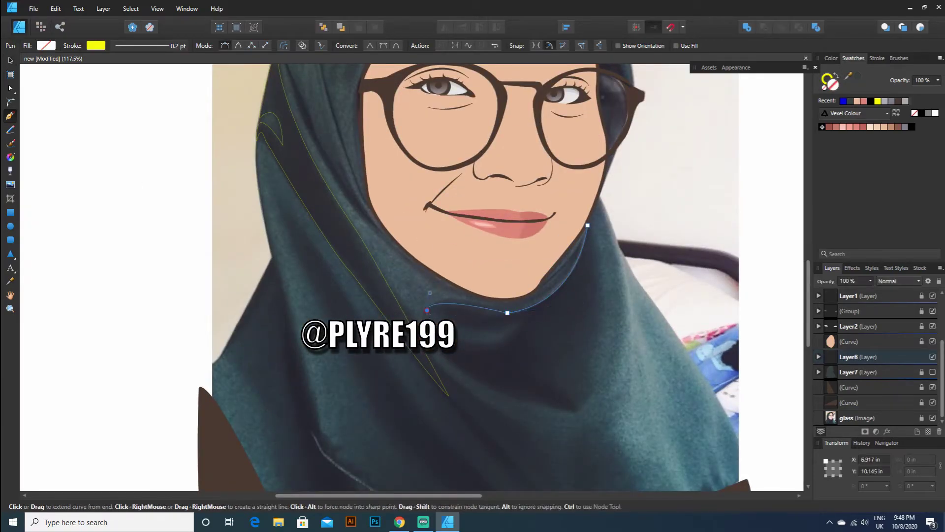
left_click_drag(540, 302, 541, 301)
left_click(516, 320)
left_click_drag(490, 345, 419, 306)
left_click(489, 345)
left_click(432, 322)
left_click_drag(445, 356, 451, 362)
left_click_drag(578, 410, 642, 416)
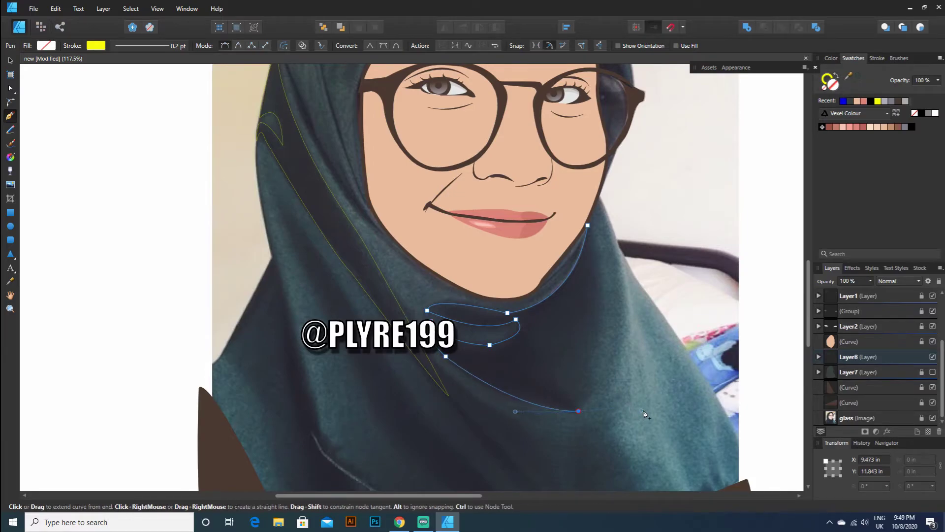
left_click(587, 226)
- Trace a closed shadow shape along the hijab's left shoulder edge, ending in a narrow point at the lower fold
scroll(274, 212, "down", 2)
left_click(224, 290)
left_click_drag(266, 231, 282, 281)
left_click(266, 232)
left_click(276, 242)
left_click_drag(347, 434, 399, 467)
left_click(289, 246)
left_click_drag(272, 198, 263, 179)
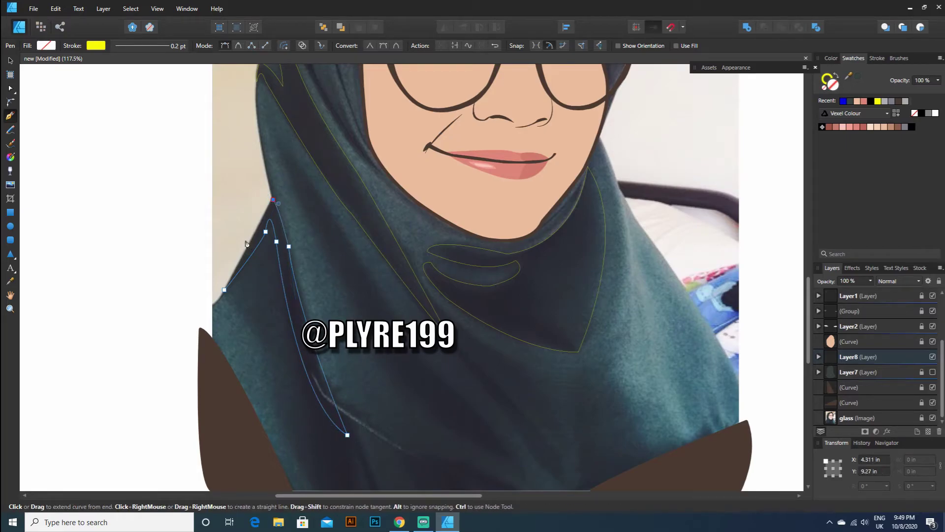
left_click(272, 198)
left_click(224, 290)
key("Escape")
- Trace a long closed shadow shape down the fold between the left shoulder shadow and the upper fold shadow
scroll(435, 311, "down", 3)
scroll(435, 310, "up", 2)
left_click(274, 135)
left_click_drag(432, 421, 487, 445)
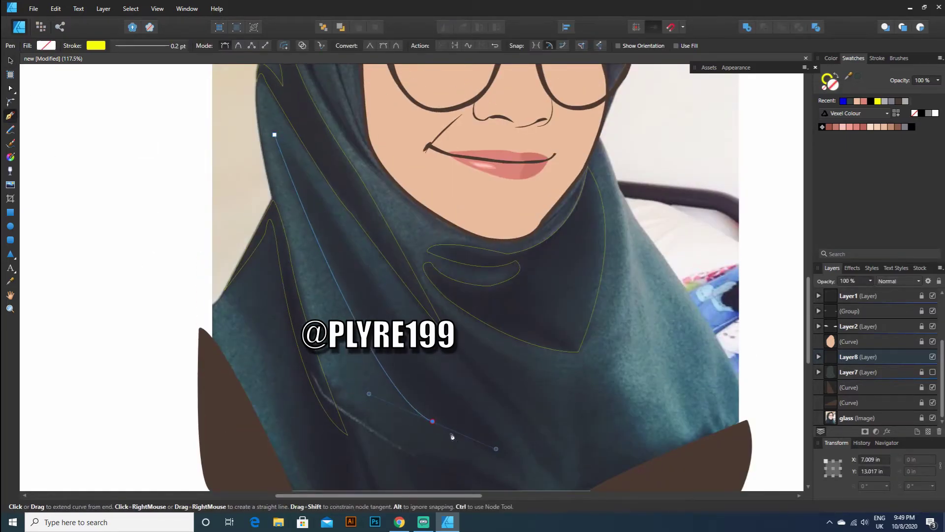
left_click(486, 423)
left_click(274, 134)
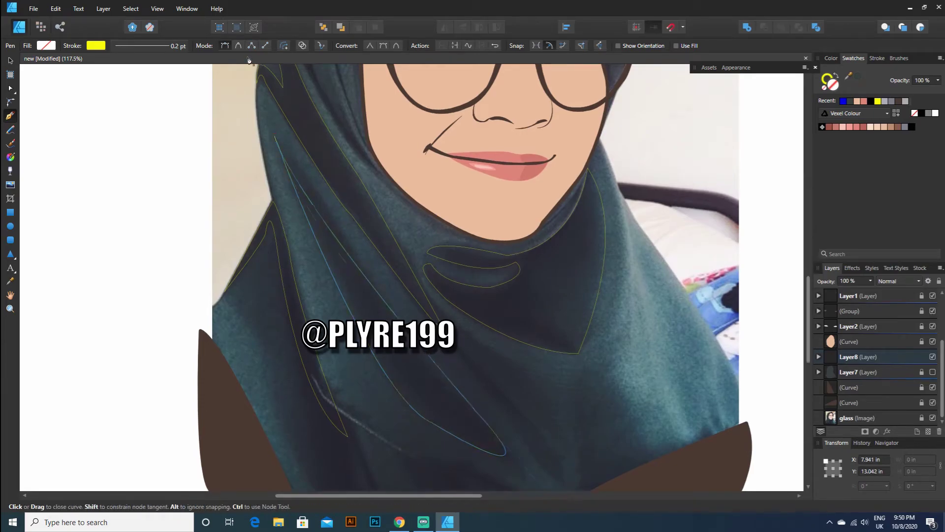
scroll(274, 135, "up", 1)
key("Escape")
- Trace a narrow closed shadow shape on the hijab beside the right forehead, down to the glasses' hinge
scroll(605, 322, "up", 3)
scroll(607, 324, "up", 2)
left_click(580, 253)
left_click(634, 359)
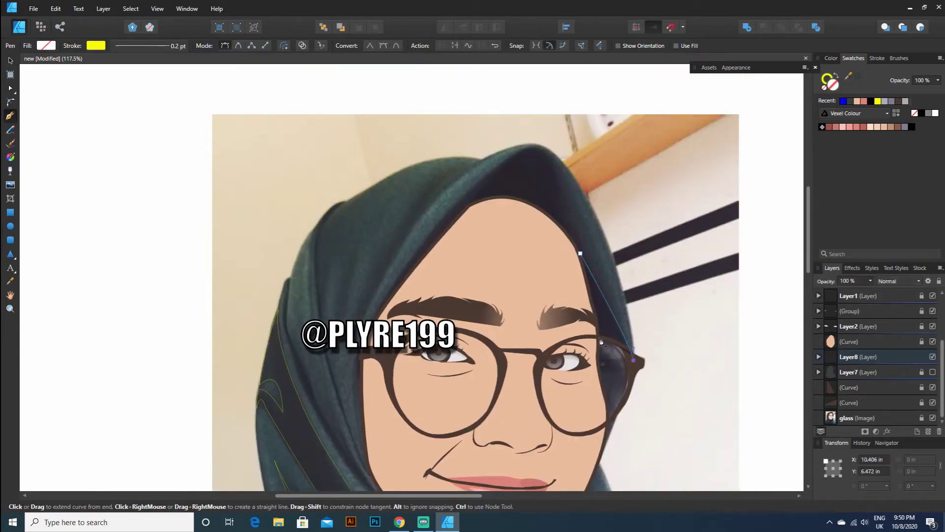
key("Escape")
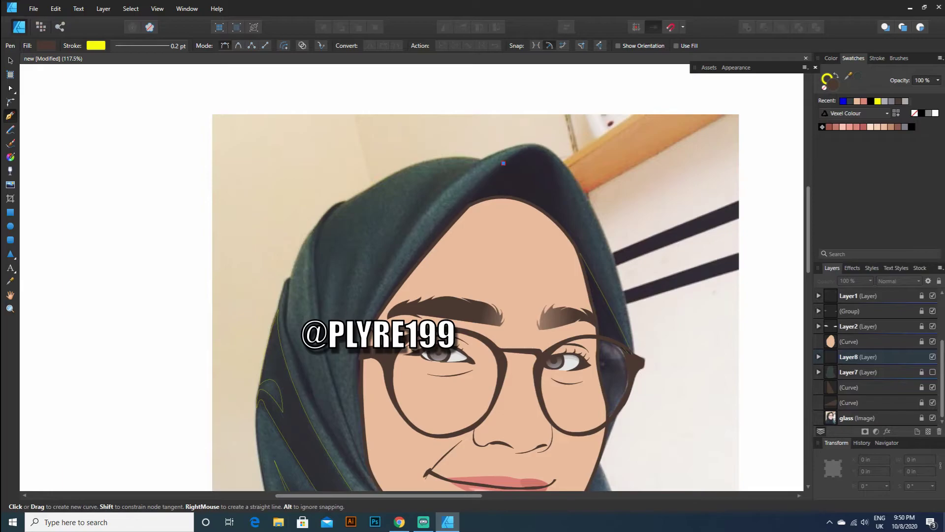
- Trace a shadow shape on the hijab's inner edge between the crown and the top left of the forehead
left_click(503, 163)
left_click(503, 198)
left_click(10, 61)
left_click(54, 91)
left_click(11, 115)
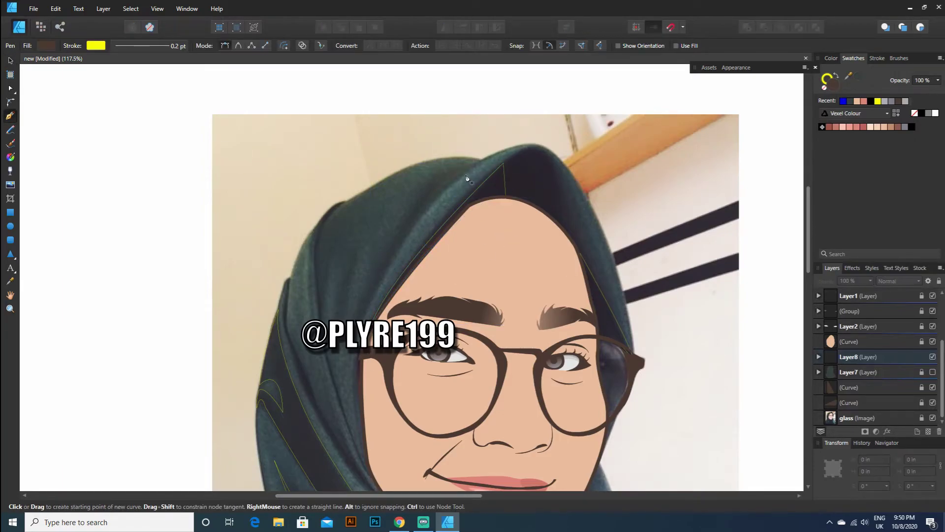
scroll(344, 142, "down", 2)
left_click(345, 129)
left_click(346, 318)
key("ctrl+z")
key("ctrl+z")
scroll(517, 189, "down", 3)
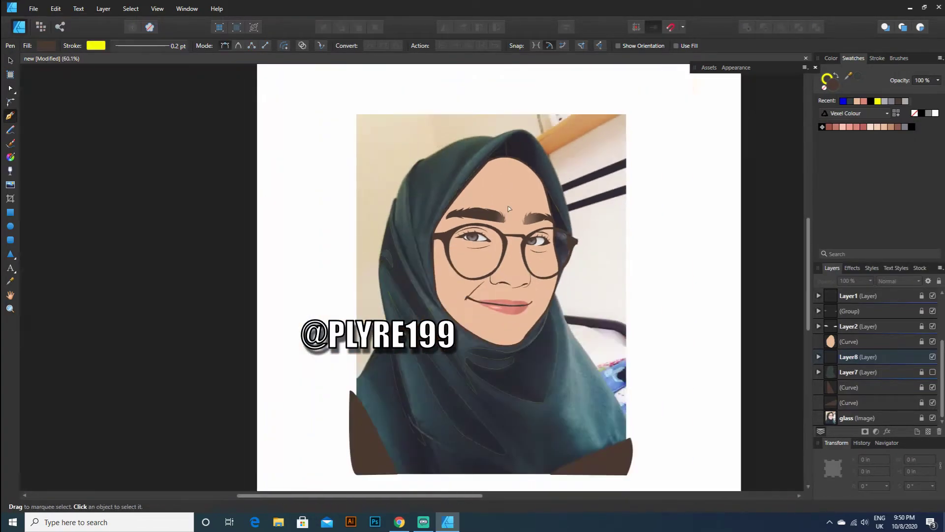
- Trace a slim closed shadow shape below the chin towards the hijab's lower hem, and deselect it
scroll(365, 472, "up", 3)
left_click_drag(407, 496, 495, 498)
left_click(398, 315)
left_click(491, 439)
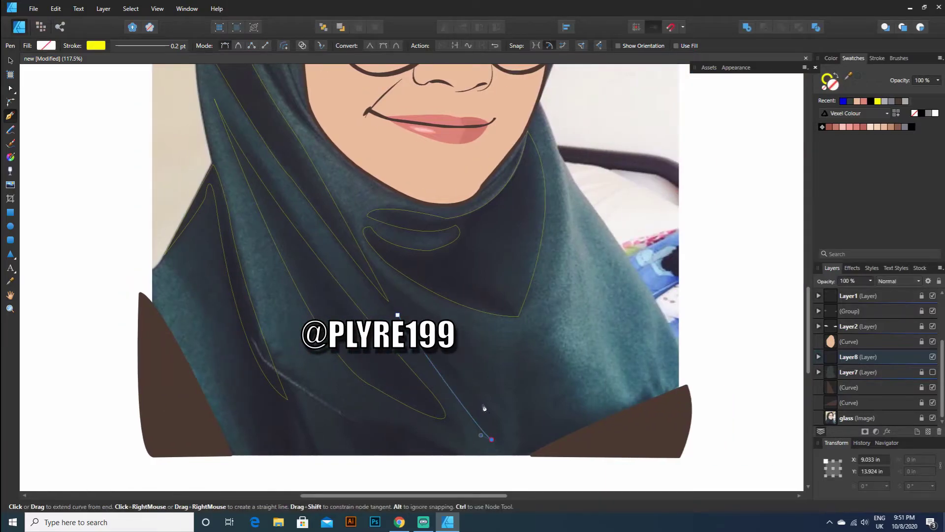
left_click(397, 315)
left_click(11, 61)
left_click(215, 170)
left_click(626, 232)
scroll(624, 232, "down", 3)
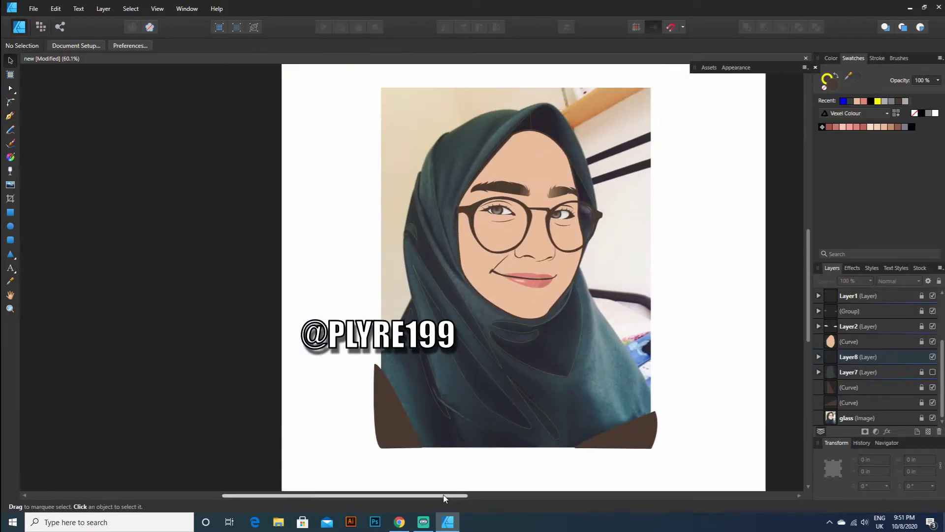
- Trace a closed yellow-stroked, unfilled highlight shape from the right jaw down the chest to the right shoulder, and deselect it
left_click_drag(445, 495, 460, 495)
left_click(11, 115)
scroll(289, 164, "up", 2)
left_click_drag(409, 258, 402, 301)
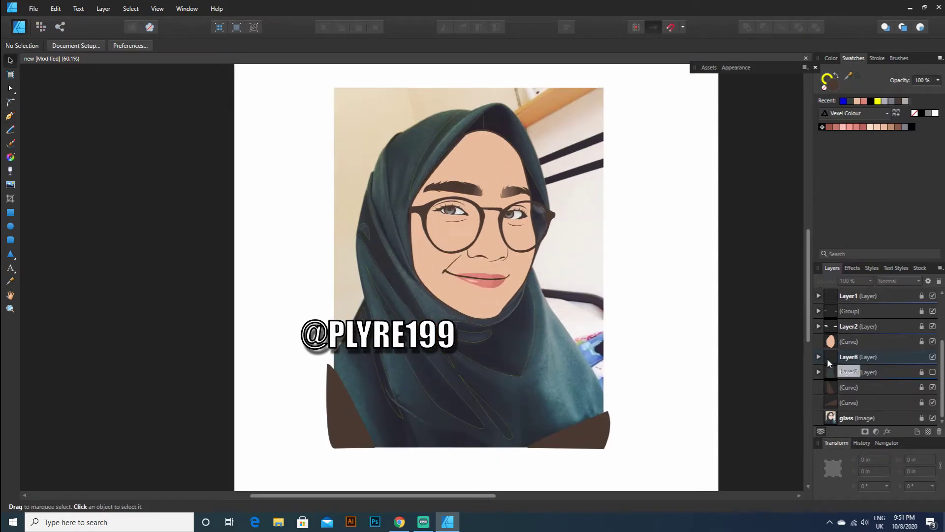
key("p")
left_click(47, 45)
left_click(16, 106)
left_click(111, 38)
left_click(541, 288)
left_click_drag(527, 374, 504, 394)
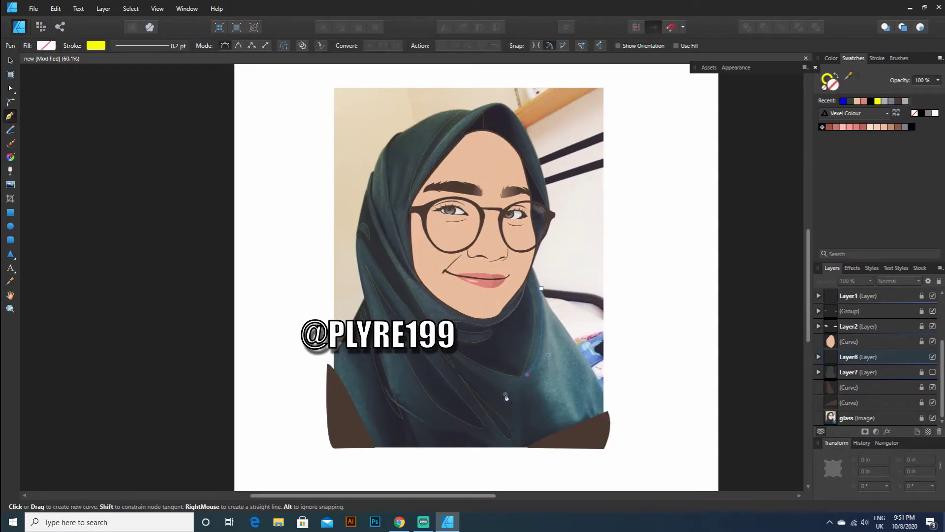
left_click(554, 439)
left_click(608, 411)
left_click(542, 288)
key("v")
left_click(146, 168)
- Trace a long slim closed highlight shape down the hijab's left fold towards the lower hem, and deselect it
key("p")
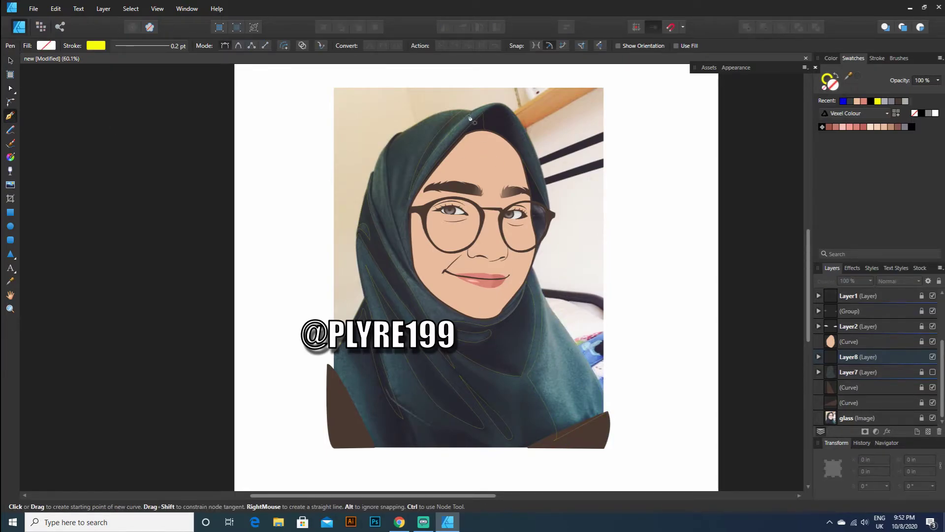
key("v")
left_click(11, 115)
left_click(365, 277)
left_click_drag(437, 422, 493, 439)
left_click(437, 422, "alt")
left_click_drag(364, 277, 367, 237)
left_click(11, 61)
left_click(99, 123)
- Trace a closed highlight shape over the left shoulder part of the hijab down to the hem, and deselect it
left_click(11, 115)
left_click(341, 344)
left_click_drag(366, 404, 372, 430)
left_click(386, 444)
left_click(371, 445)
left_click(328, 365)
left_click(341, 345)
left_click(11, 60)
left_click(269, 173)
- Trace two slim highlight shapes down the hijab folds to the left of the face, and deselect them
left_click(10, 115)
left_click(384, 150)
left_click_drag(403, 257, 424, 275)
scroll(394, 74, "up", 3)
key("Escape")
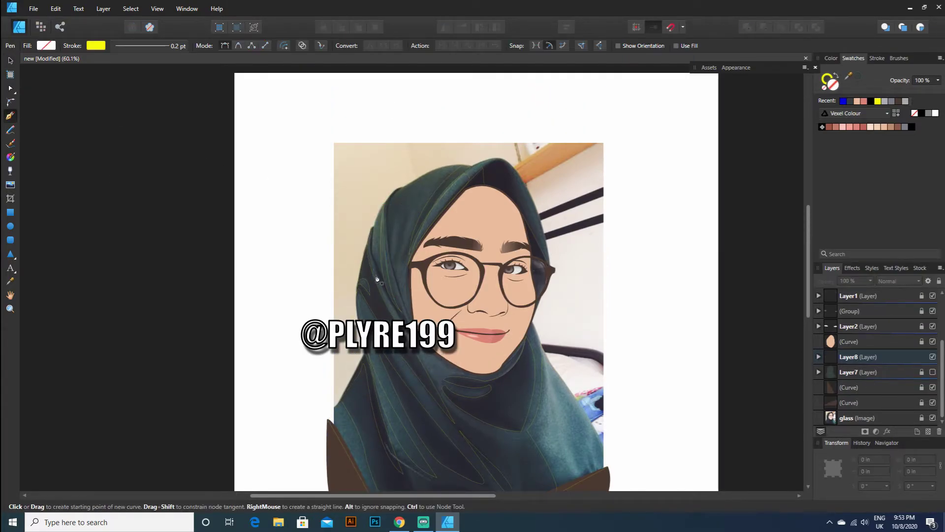
left_click(417, 354)
left_click(373, 269)
left_click(10, 61)
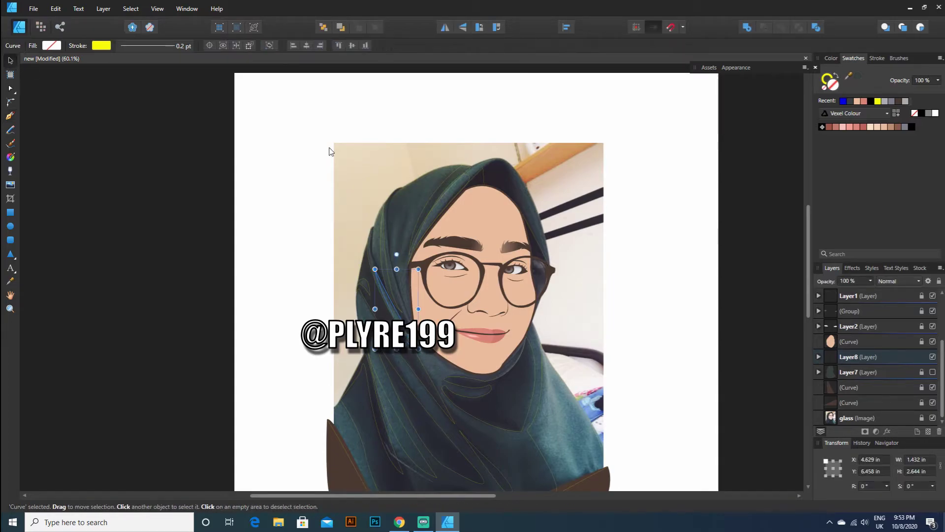
left_click(276, 147)
- Hide the glass reference photo and make Layer7 visible
scroll(276, 148, "down", 2)
left_click(933, 418)
left_click(933, 418)
left_click(932, 418)
left_click(933, 372)
- Unlock Layer7 and fill the hijab's base curve with green at H 158, S 15, L 36
left_click(886, 373)
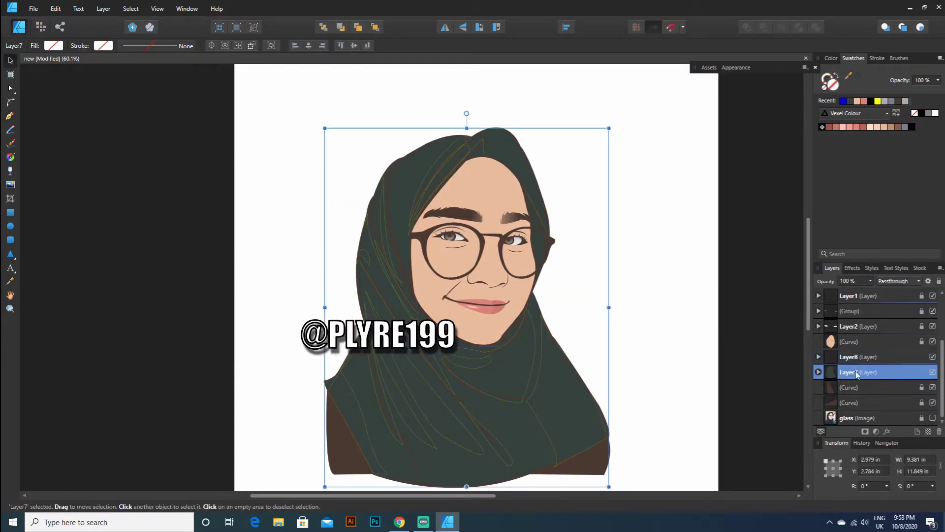
left_click(922, 373)
scroll(798, 372, "down", 2)
left_click(819, 372)
scroll(857, 364, "down", 5)
left_click(856, 357)
left_click(51, 45)
left_click(97, 129)
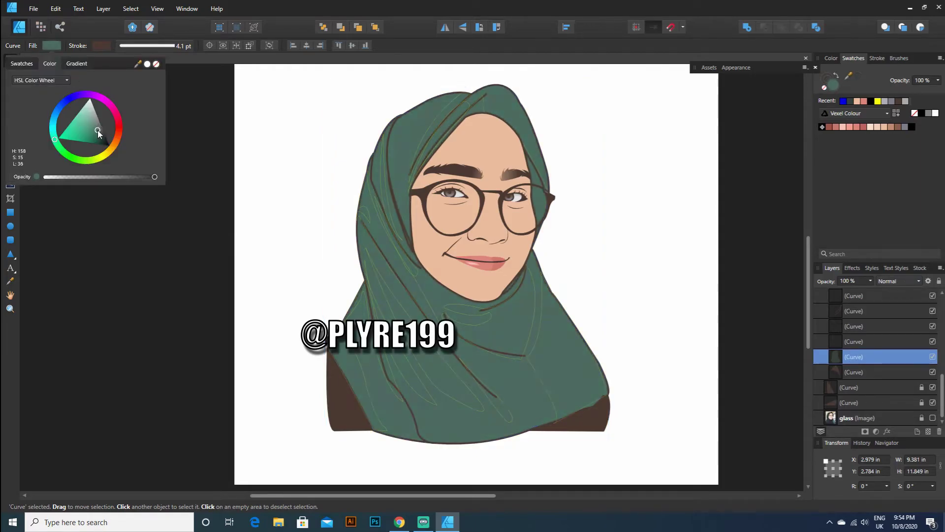
- Collapse Layer7 and expand Layer8 to list its traced shading curves
left_click(850, 338)
scroll(862, 354, "up", 4)
left_click(875, 372)
left_click(819, 373)
left_click(819, 357)
scroll(844, 377, "down", 1)
left_click(857, 327)
left_click(865, 376)
scroll(855, 391, "down", 1)
left_click(850, 344)
scroll(848, 361, "down", 2)
left_click(847, 357)
left_click(842, 344, "shift")
left_click(854, 326, "shift")
scroll(865, 348, "up", 1)
left_click(855, 344, "shift")
left_click(863, 390, "shift")
scroll(877, 401, "down", 1)
- Hide Layer7, show the reference photo, and select the traced shadow curves in Layer8
left_click(932, 372)
left_click(933, 418)
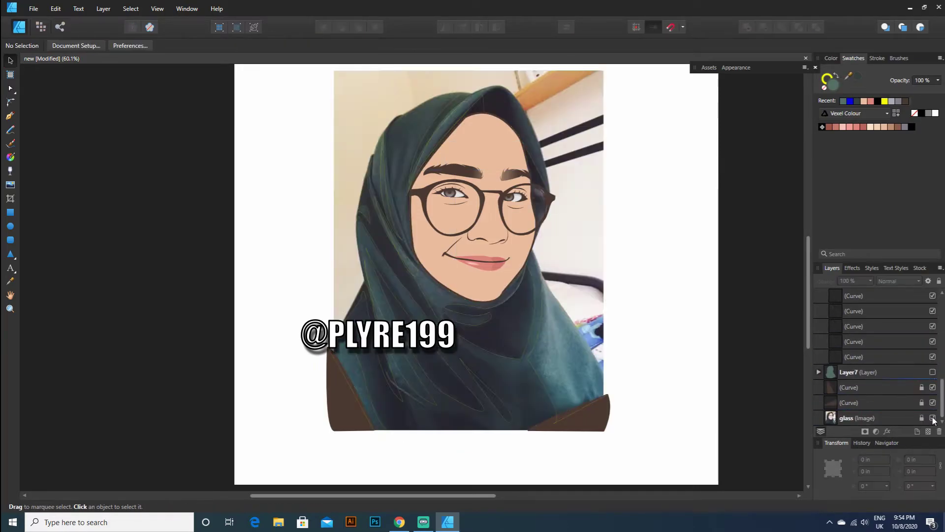
left_click(865, 357)
left_click(861, 327, "shift")
scroll(859, 339, "up", 1)
left_click(852, 356, "shift")
left_click(850, 344, "shift")
left_click(846, 314, "shift")
scroll(844, 327, "up", 1)
left_click(844, 327, "shift")
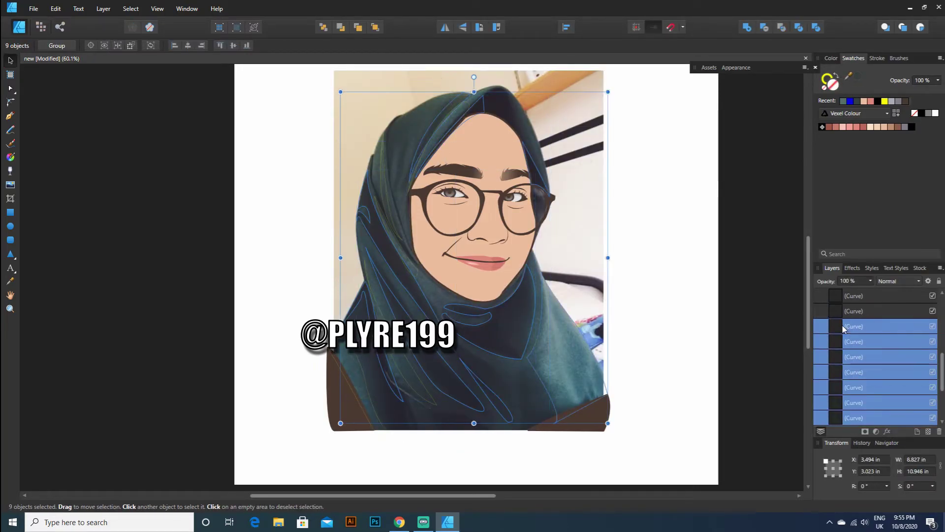
scroll(844, 340, "up", 1)
left_click(844, 385, "shift")
scroll(542, 338, "up", 4)
left_click_drag(542, 338, 347, 253)
scroll(346, 252, "down", 4)
scroll(390, 298, "up", 3)
scroll(915, 374, "down", 3)
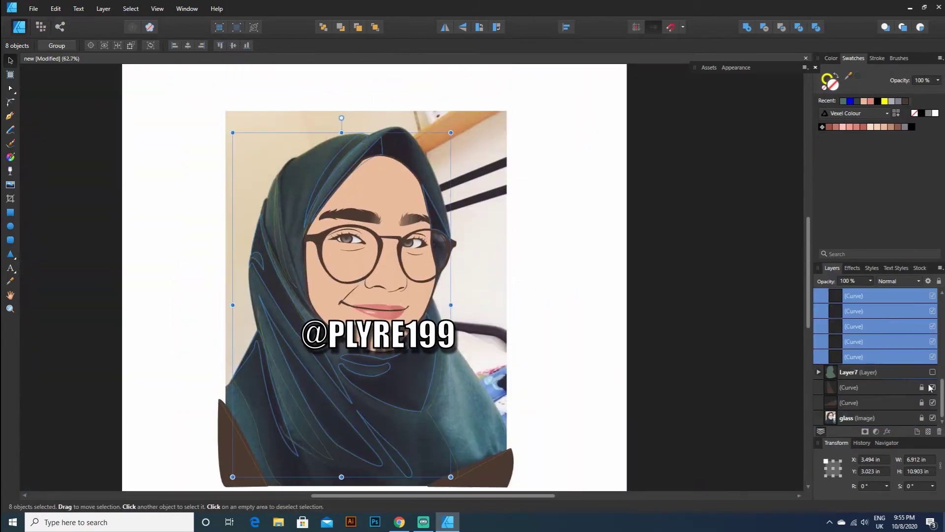
- Show Layer7 again and give the selected shadow shapes a dark green fill with a matching stroke
left_click(932, 372)
left_click(10, 116)
left_click(47, 46)
left_click(55, 64)
left_click_drag(97, 130, 100, 134)
left_click(99, 45)
left_click(166, 64)
left_click(11, 60)
left_click(69, 98)
- Select the highlight curves in Layer8 and give them a light green fill with a matching stroke
scroll(848, 341, "up", 4)
left_click(847, 342)
left_click(837, 417, "shift")
scroll(823, 354, "down", 2)
left_click(10, 116)
left_click(47, 46)
left_click(35, 81)
left_click(59, 64)
left_click_drag(100, 136, 91, 125)
left_click(97, 47)
left_click_drag(149, 64, 46, 47)
left_click(158, 64)
left_click(11, 60)
- Reorder the curves in Layer8 so the dark shadow shapes lie above the light highlight shapes
left_click(847, 296)
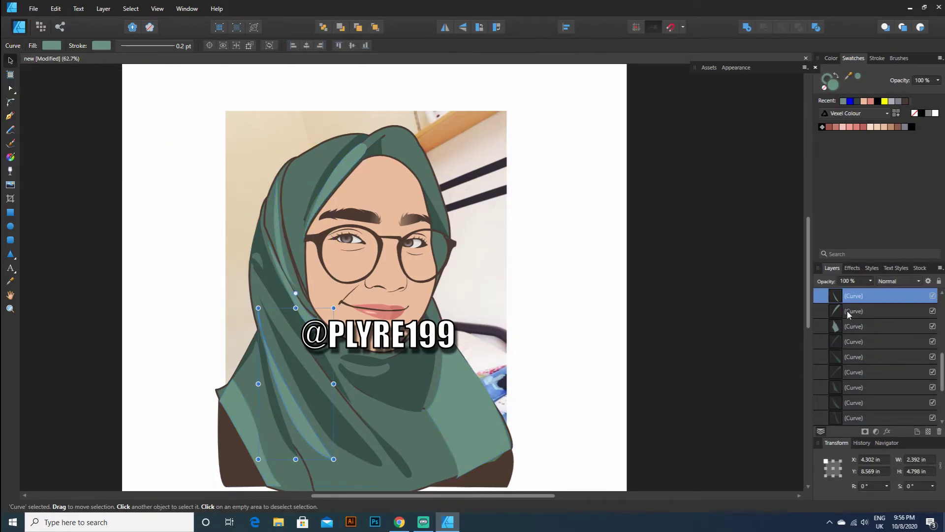
left_click(847, 312)
scroll(852, 322, "up", 2)
left_click(852, 341)
left_click(853, 403, "shift")
left_click(854, 418, "shift")
left_click_drag(854, 417, 855, 373)
left_click(57, 10)
left_click(70, 20)
scroll(859, 339, "up", 4)
left_click_drag(859, 339, 881, 333)
left_click(86, 87)
scroll(713, 324, "down", 1)
scroll(832, 365, "down", 5)
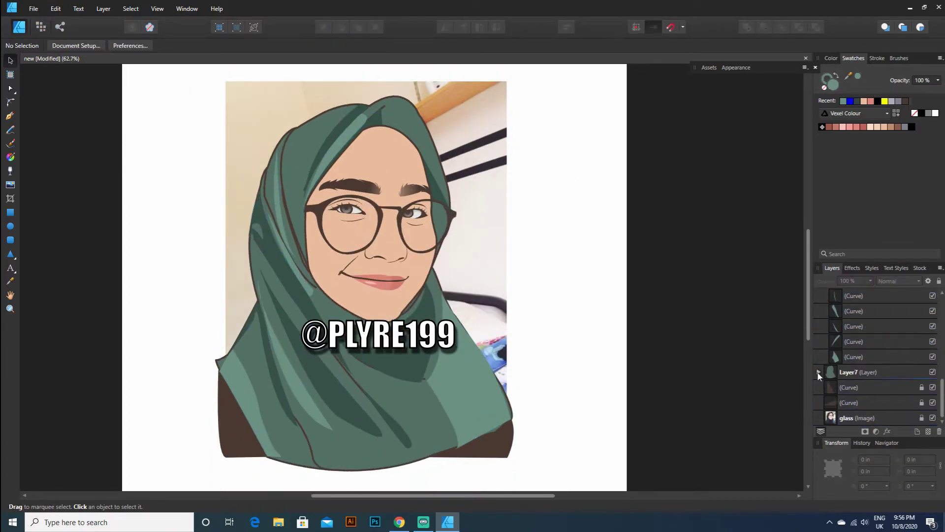
- Move the hijab's fold-line curves out of Layer7 to above Layer8, and deselect them
left_click(819, 375)
scroll(832, 345, "down", 2)
left_click(839, 299)
scroll(850, 352, "down", 1)
left_click(852, 345, "shift")
left_click(852, 371, "shift")
left_click_drag(852, 371, 854, 350)
left_click(790, 393)
- Group the hijab's fold-line curves above Layer8 and collapse Layer8's list of curves
scroll(837, 340, "down", 1)
left_click(843, 312)
left_click(846, 373, "shift")
scroll(846, 380, "down", 1)
left_click(847, 388, "shift")
right_click(844, 350)
left_click(841, 240)
left_click(821, 326)
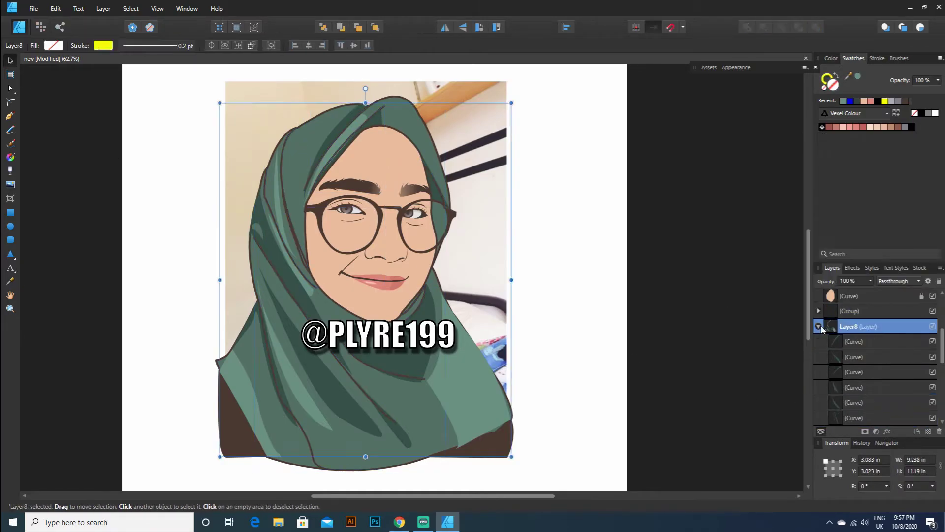
left_click(818, 327)
left_click(692, 438)
- Hide the reference photo and lock Layer7 and the fold-line group
left_click(933, 418)
left_click(819, 342)
left_click(850, 372)
left_click(939, 281)
left_click(852, 341)
left_click(939, 281)
- Apply a linear transparency gradient along the dark shadow shape on the left of the hijab's crown
left_click(818, 357)
left_click(853, 375)
left_click(11, 171)
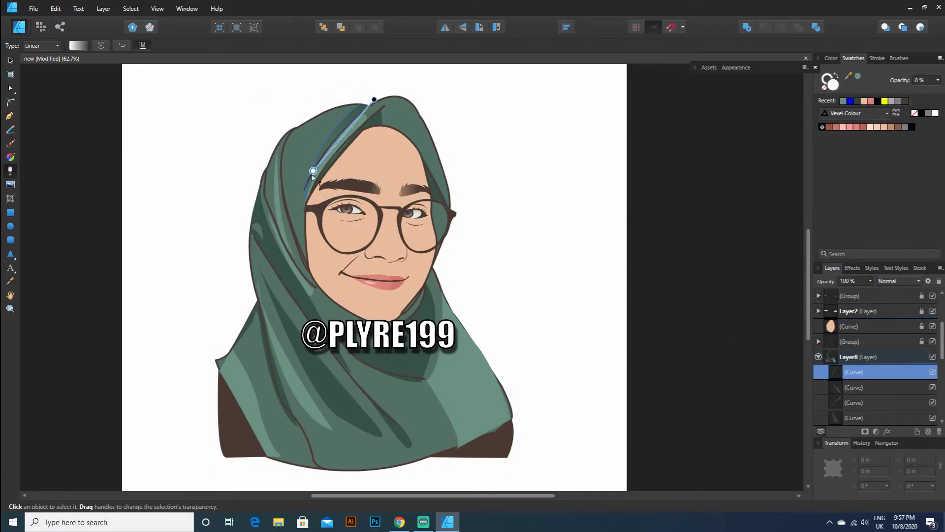
key("v")
- Look through the layer stack and Layer1's curves with the dark shadow curve along the hijab's forehead edge selected
left_click(376, 122)
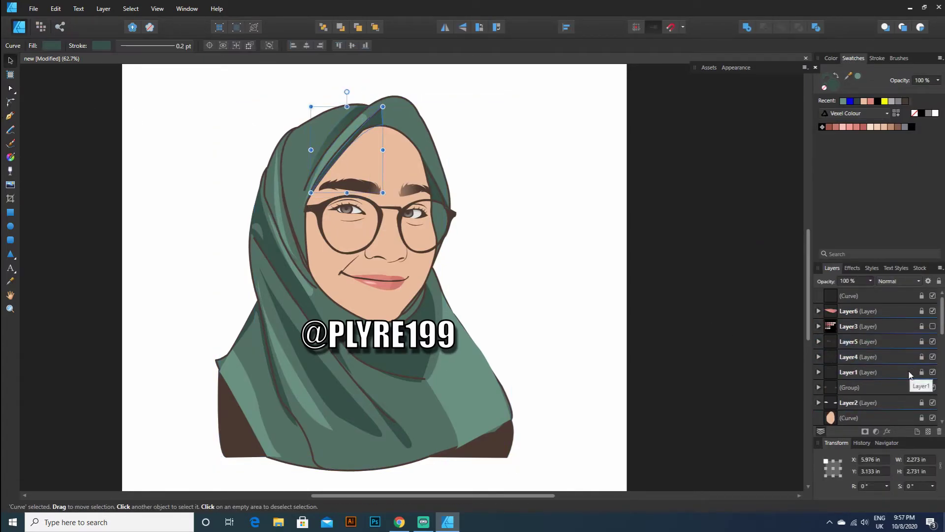
scroll(892, 374, "up", 3)
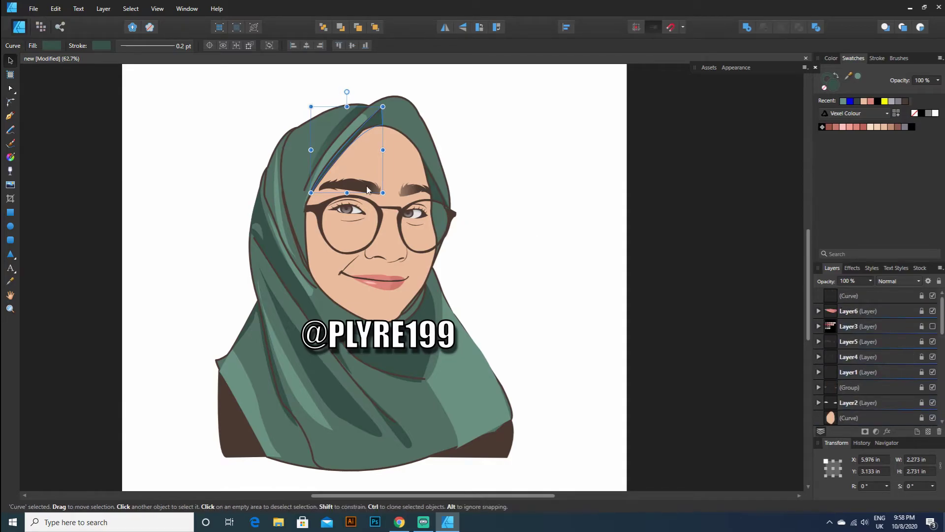
scroll(880, 374, "down", 2)
left_click(820, 327)
scroll(832, 335, "down", 4)
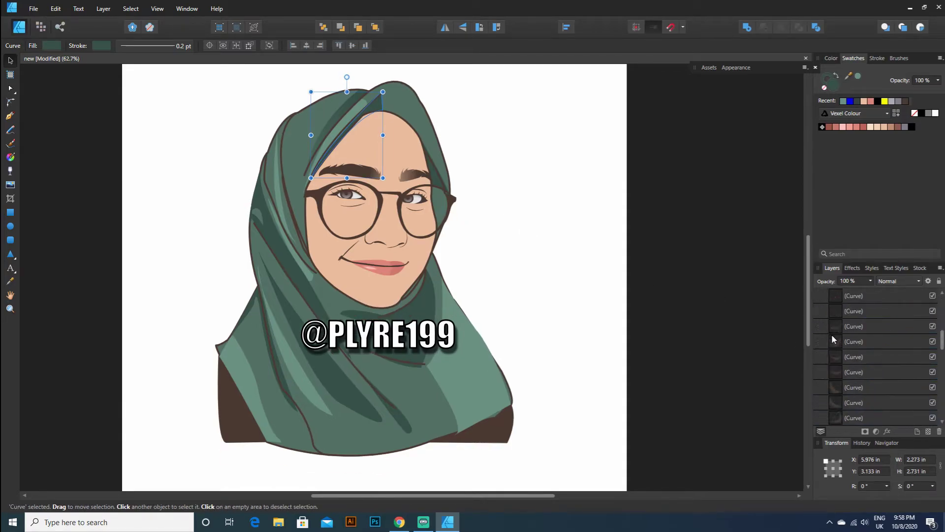
scroll(830, 332, "up", 4)
left_click(821, 326)
scroll(851, 392, "down", 6)
scroll(833, 365, "up", 2)
scroll(833, 367, "up", 2)
left_click(818, 313)
left_click(818, 313)
scroll(833, 408, "up", 3)
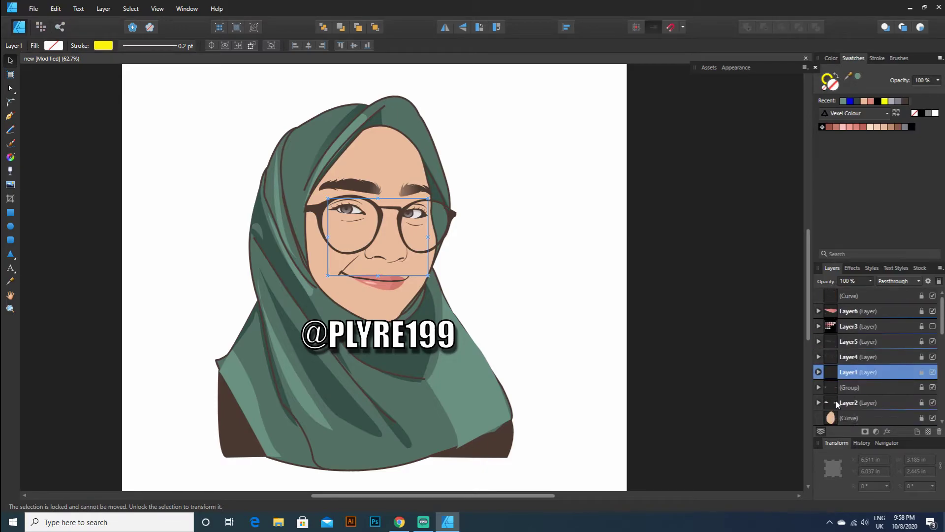
scroll(862, 364, "down", 3)
- Apply a linear transparency gradient to the thin dark shadow curve along the hijab's forehead edge, running diagonally up from the temple
left_click(857, 389)
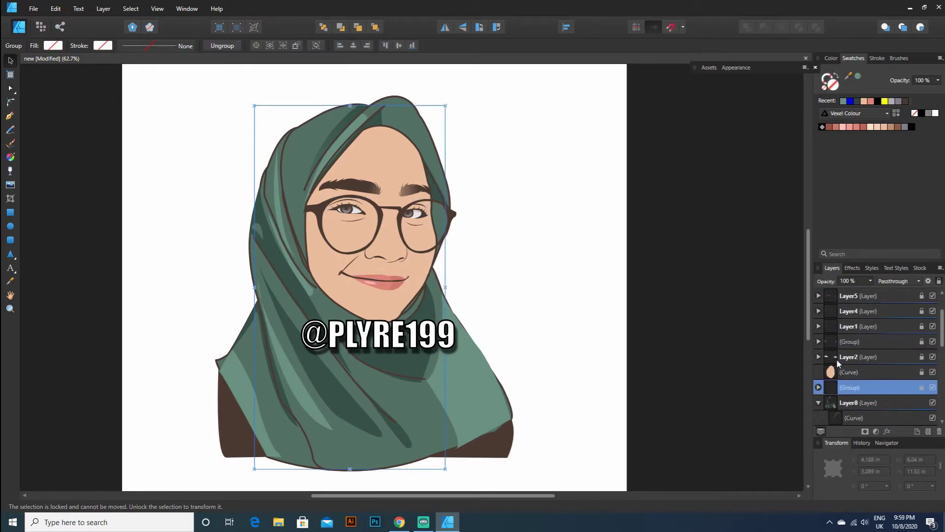
scroll(842, 364, "down", 2)
left_click(857, 311)
left_click(857, 342)
left_click(856, 357)
left_click(11, 170)
left_click_drag(307, 195, 490, 95)
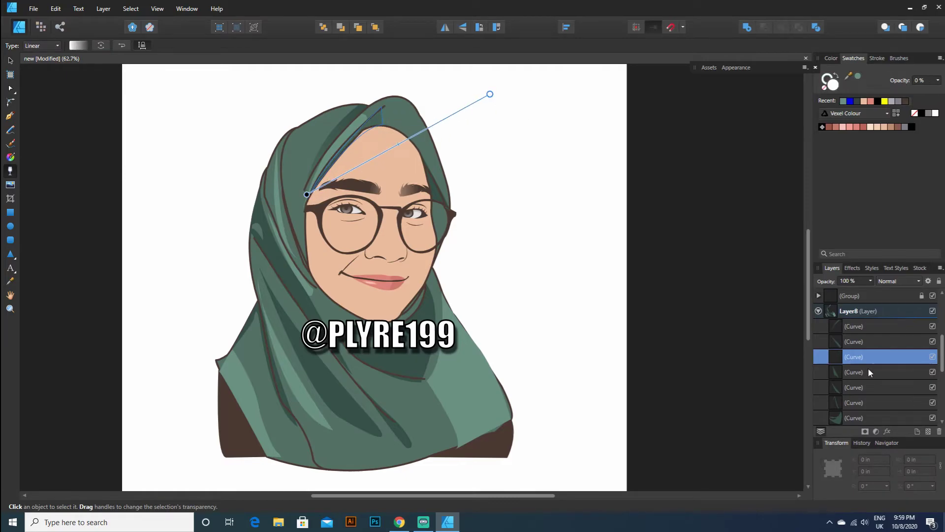
- Apply a linear transparency gradient along the long dark fold shadow on the hijab's chest and adjust its ends
left_click(870, 372)
left_click(856, 387)
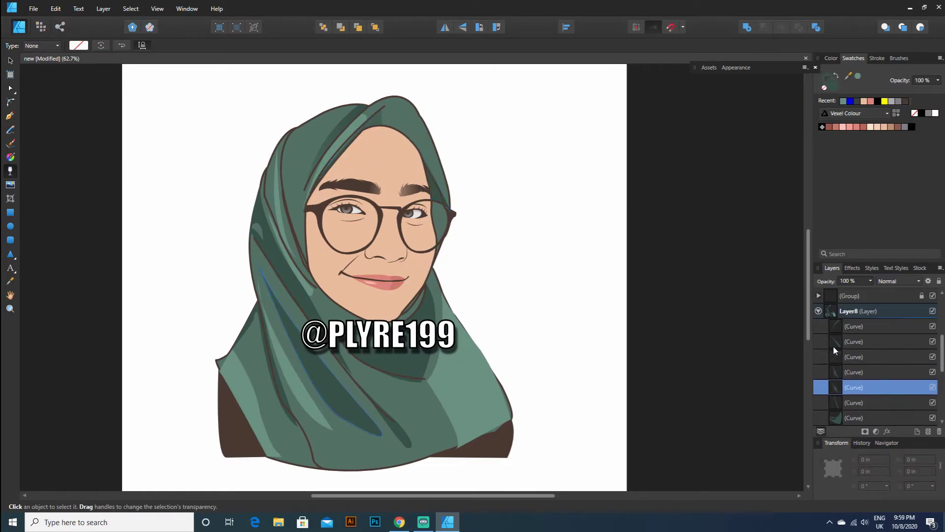
left_click_drag(257, 258, 403, 436)
left_click_drag(257, 258, 330, 379)
left_click_drag(403, 437, 397, 462)
left_click(856, 403)
left_click(857, 387)
left_click_drag(329, 380, 307, 359)
- Apply linear transparency gradients to the next fold shadow in Layer8 and to the dark shadow shape beneath the chin
left_click(857, 403)
scroll(247, 308, "down", 1)
left_click_drag(250, 284, 259, 315)
left_click(857, 418)
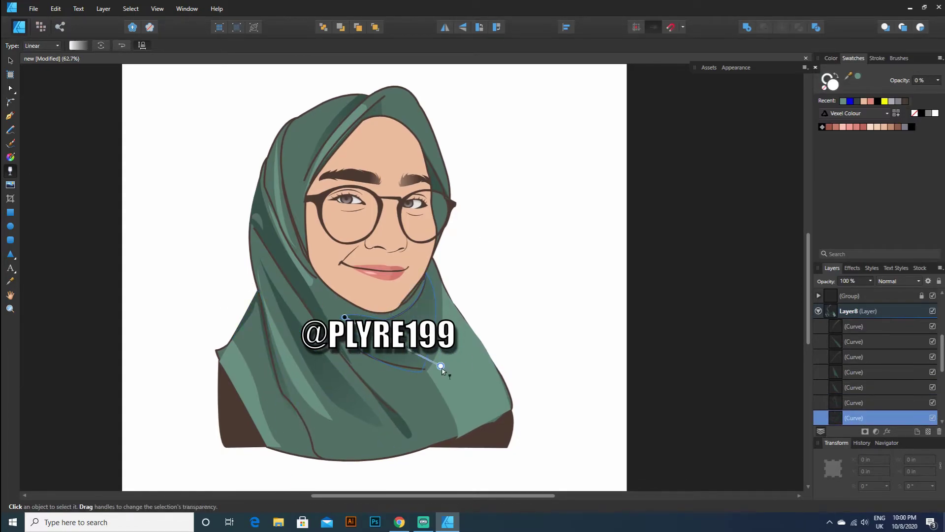
left_click(495, 334)
- Apply linear transparency gradients to the narrow shading shapes on the hijab beside the left cheek
mouse_move(255, 175)
left_mouse_down()
mouse_move(398, 405)
mouse_move(344, 323)
left_mouse_up()
left_click(856, 405)
mouse_move(264, 193)
left_mouse_down()
mouse_move(331, 291)
mouse_move(259, 194)
left_mouse_up()
left_click(850, 404)
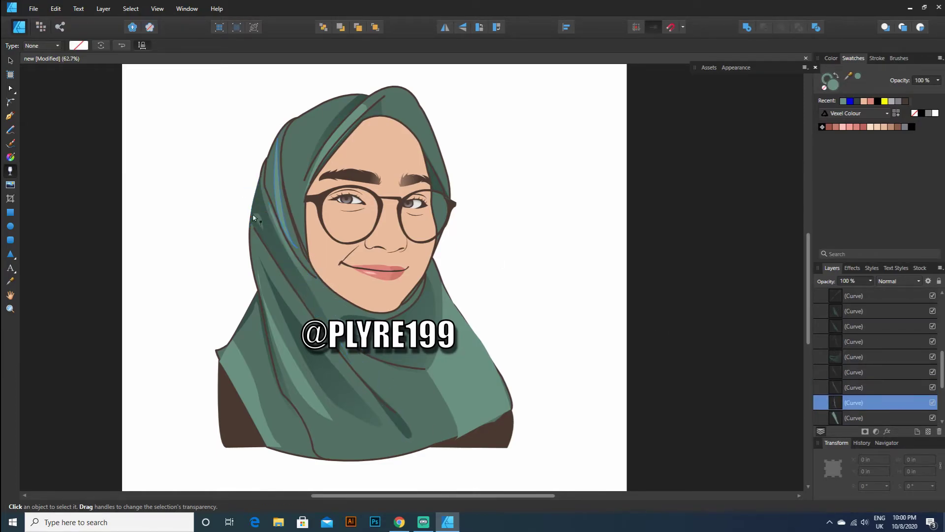
- Fade the light highlights on the left shoulder and the left chest fold with linear transparency gradients
left_click(852, 418)
left_click_drag(233, 327, 272, 442)
scroll(831, 399, "down", 2)
left_click(852, 342)
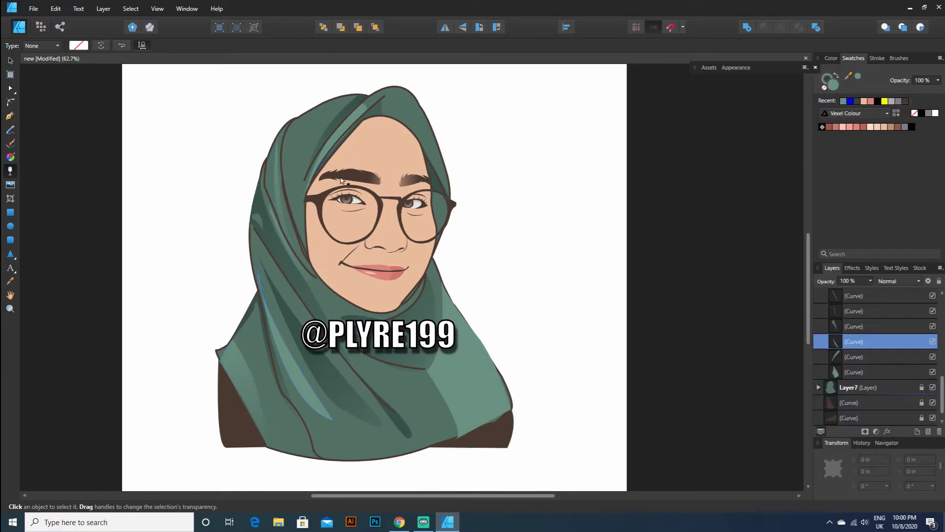
left_click_drag(254, 270, 337, 433)
- Apply a linear transparency gradient to the large light highlight on the right shoulder and move its start upward
left_click(854, 357)
left_click(857, 372)
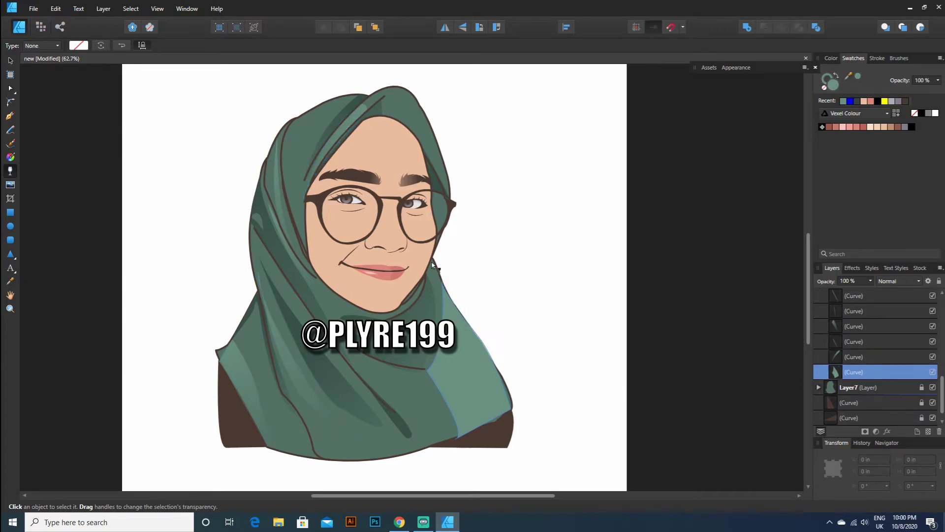
left_click_drag(382, 334, 495, 408)
key("v")
key("ctrl+d")
left_click(848, 373)
key("y")
left_click_drag(382, 335, 369, 297)
- Readjust both ends of the right shoulder highlight's transparency gradient
scroll(370, 299, "up", 1)
key("v")
key("ctrl+d")
left_click(847, 375)
key("y")
left_click_drag(496, 422, 427, 370)
left_click_drag(405, 417, 395, 367)
- Refine the right shoulder highlight's transparency gradient so the highlight fades toward the upper chest, and deselect it
left_click(10, 61)
left_click(89, 148)
left_click(832, 372)
left_click(10, 171)
left_click(10, 60)
left_click(515, 265)
scroll(514, 266, "down", 2)
left_click(834, 373)
left_click(10, 171)
left_click_drag(484, 406, 437, 370)
left_click(10, 60)
left_click(45, 91)
- Save the document
left_click(33, 9)
left_click(81, 90)
left_click(33, 9)
left_click(54, 172)
left_click(566, 328)
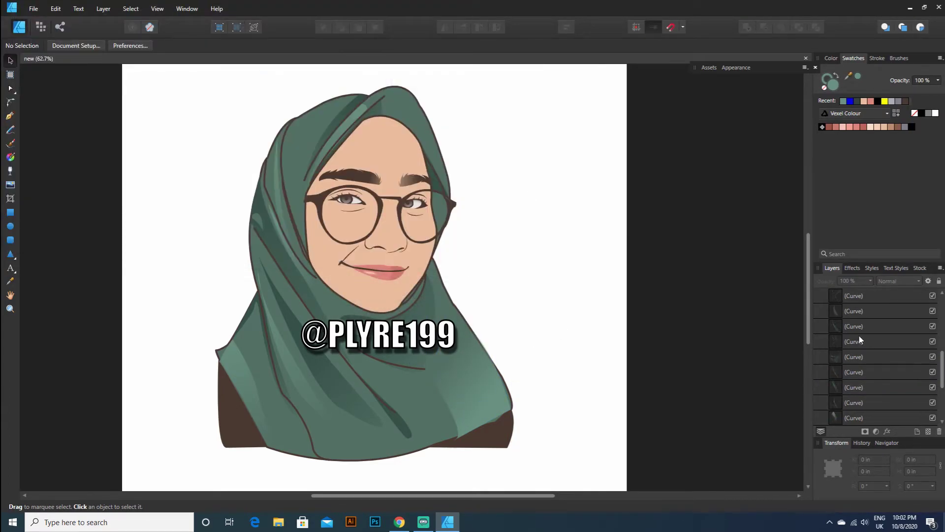
- Lengthen the transparency gradient of the dark fold shadow running from beside the left cheek down to the chest
left_click(291, 291)
left_click(9, 170)
left_click_drag(404, 435, 224, 169)
left_click(11, 61)
- Redraw the chest fold shadow's linear transparency gradient from the hijab's lower edge up to the left shoulder, and deselect it
left_click(310, 366)
left_click(10, 171)
left_click_drag(397, 452, 261, 297)
left_click(10, 61)
left_click(44, 91)
left_click(311, 370)
left_click(10, 171)
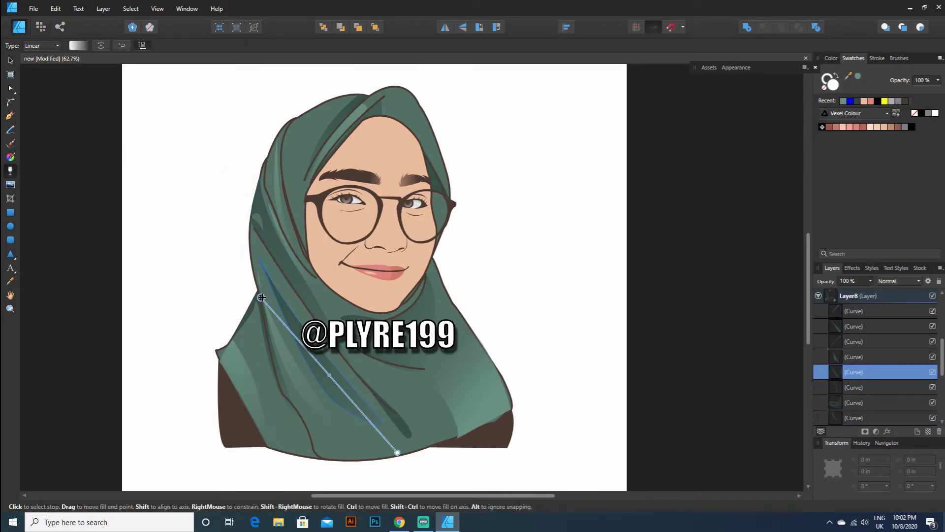
left_click(10, 60)
left_click(44, 91)
left_click(36, 9)
left_click(50, 100)
left_click(461, 7)
left_click(35, 8)
left_click(49, 88)
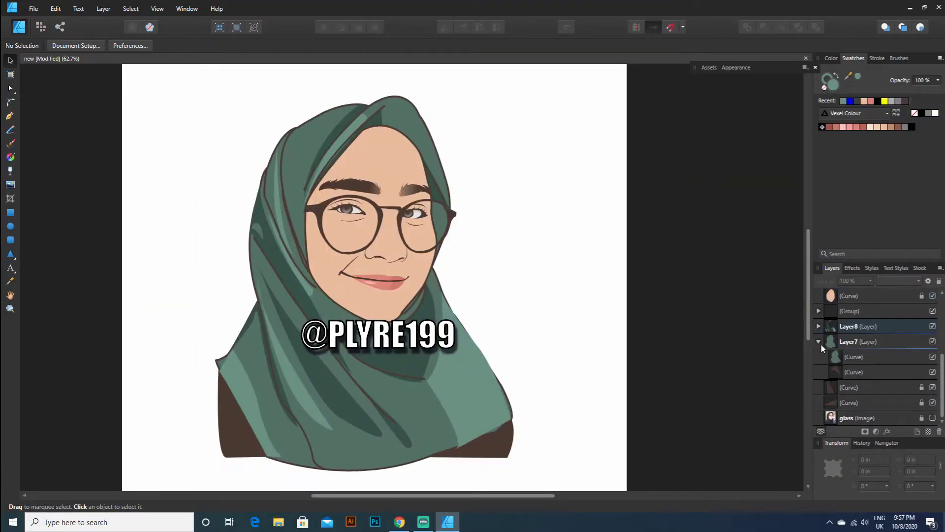
- Collapse Layer7, and lock both it and the fold-line group above Layer8
left_click(820, 343)
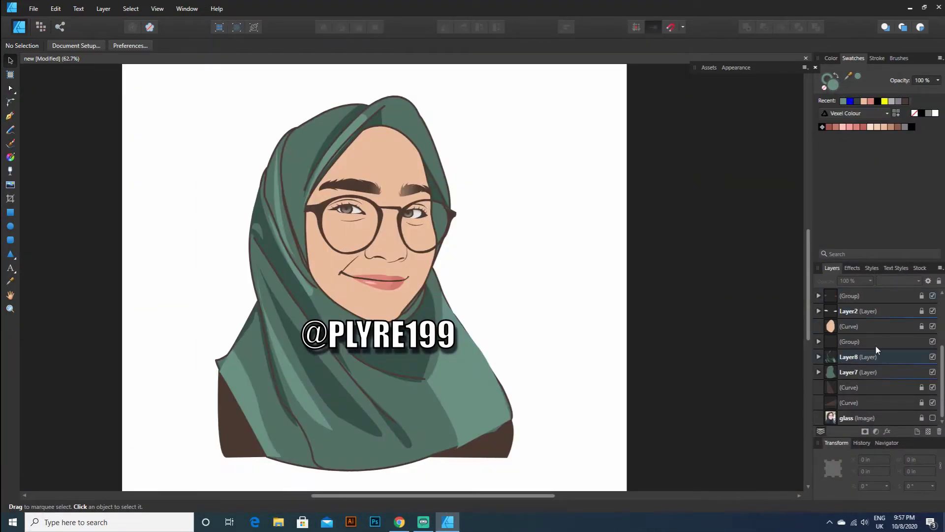
left_click(876, 370)
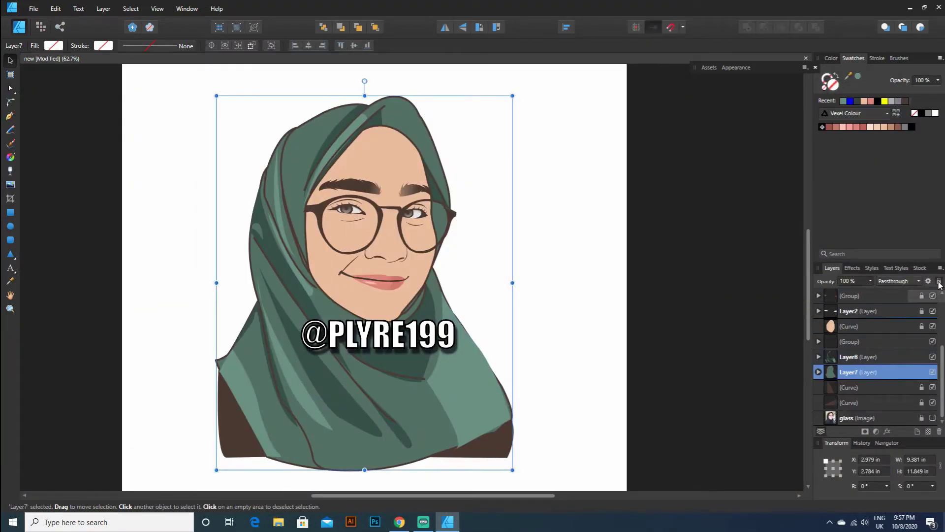
left_click(874, 343)
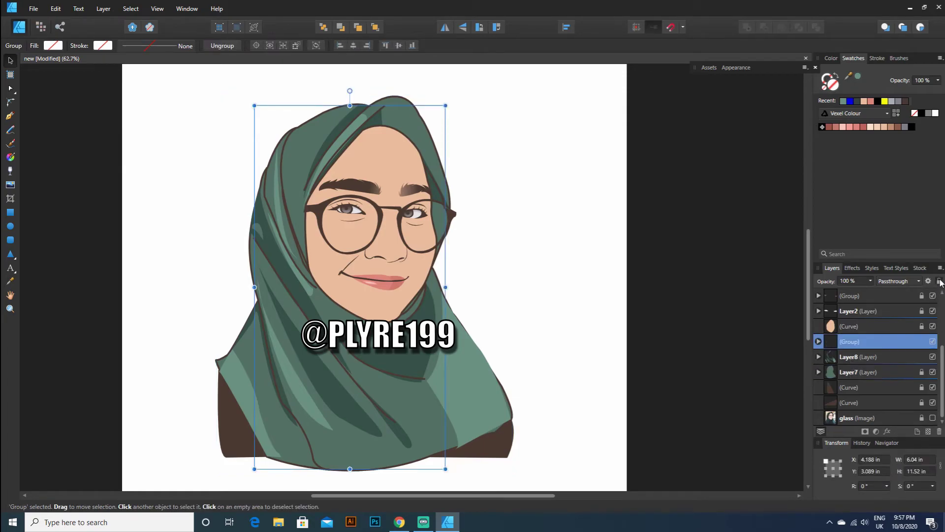
- Expand Layer8, apply a linear transparency gradient along the dark shadow at the left of the hijab's crown, and deselect it
left_click(819, 356)
left_click(863, 358)
left_click(854, 374)
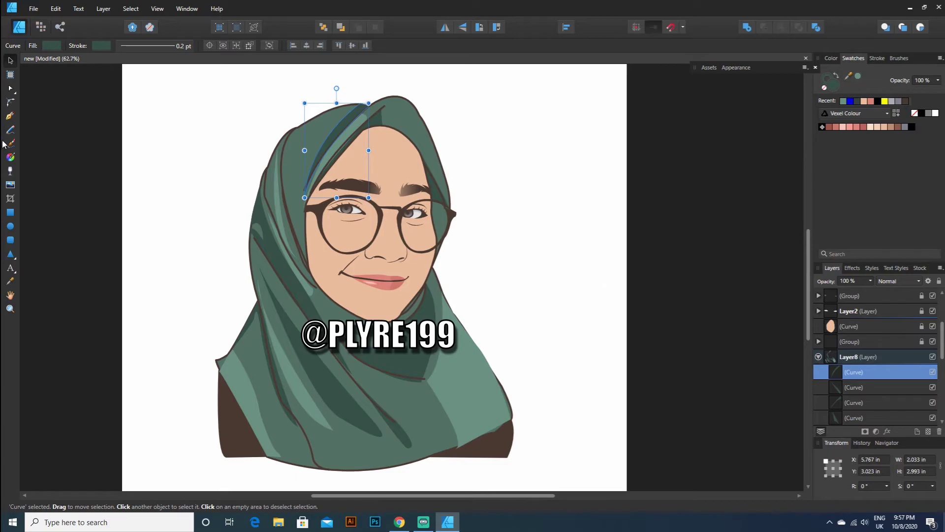
left_click(10, 174)
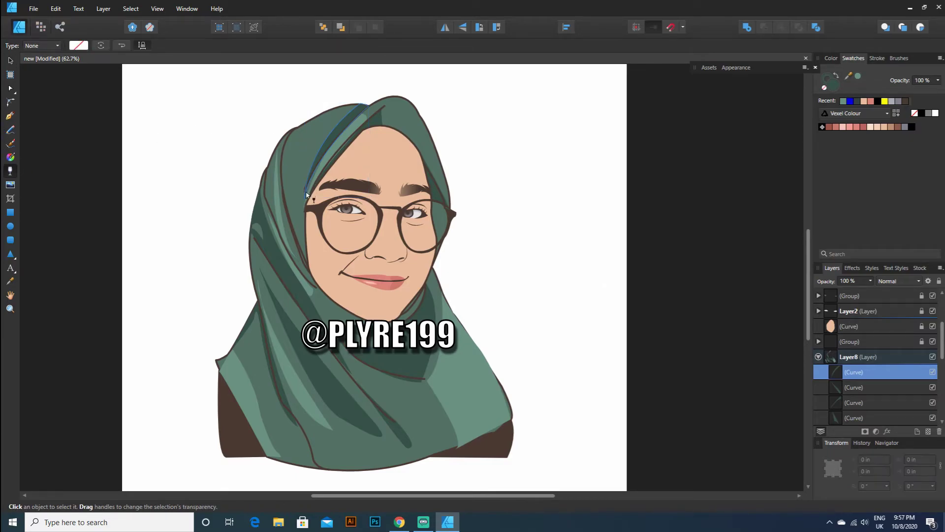
left_click_drag(302, 192, 348, 139)
left_click_drag(374, 100, 307, 198)
left_click_drag(375, 100, 356, 108)
left_click_drag(306, 198, 293, 205)
left_click(10, 60)
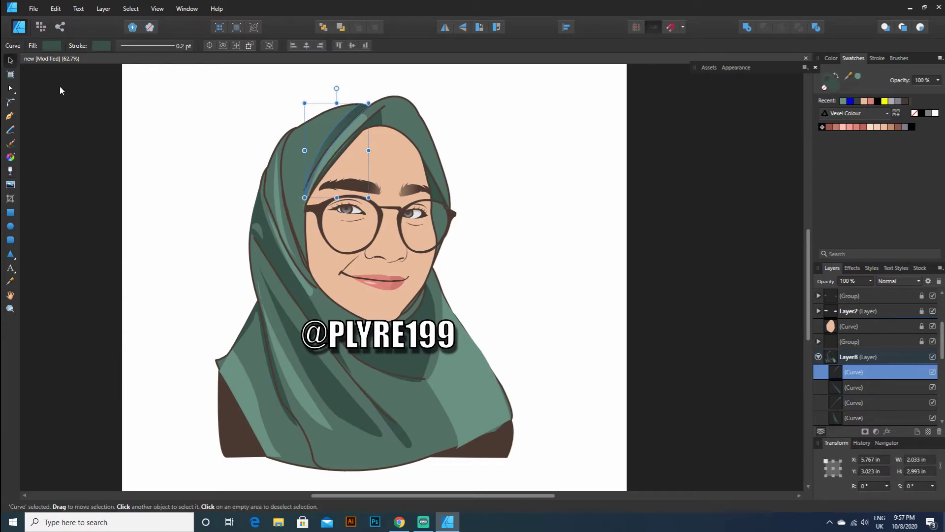
left_click(41, 77)
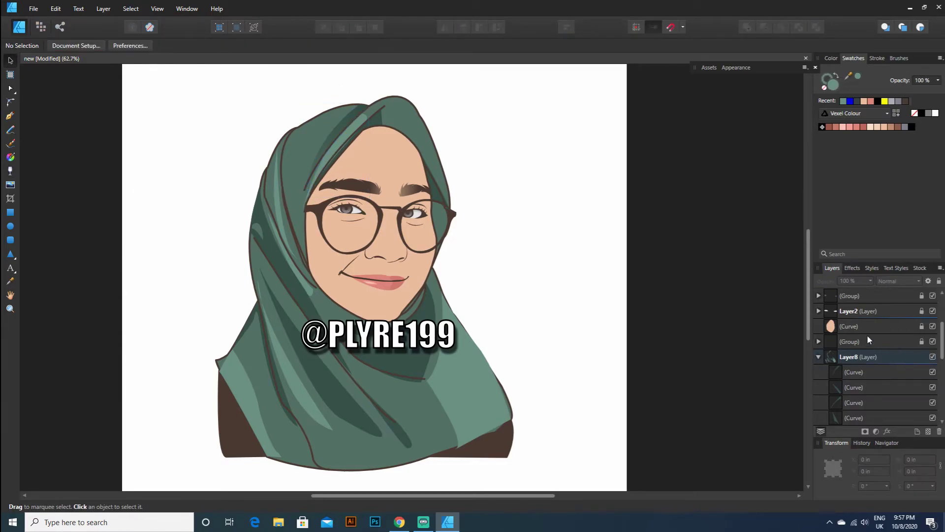
- Select the dark shadow curve along the hijab's forehead edge and look through the layer stack
left_click(376, 122)
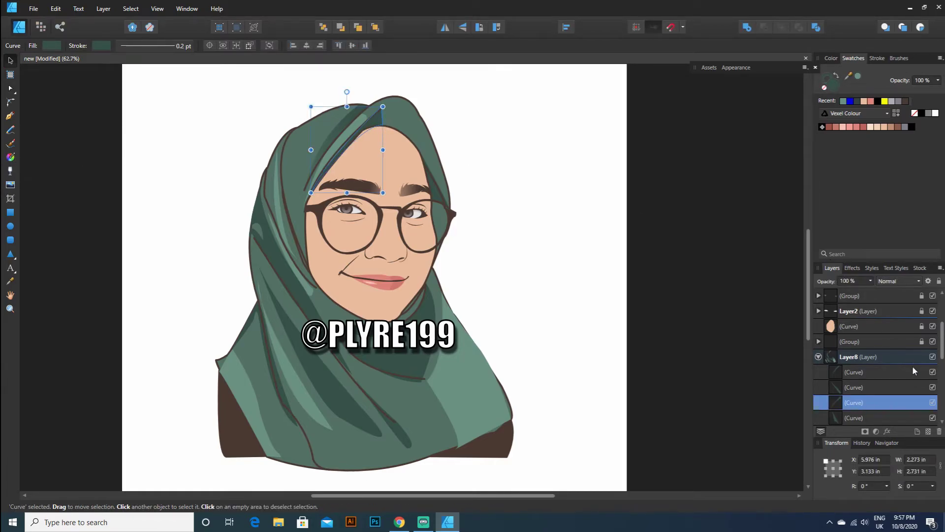
scroll(911, 368, "up", 3)
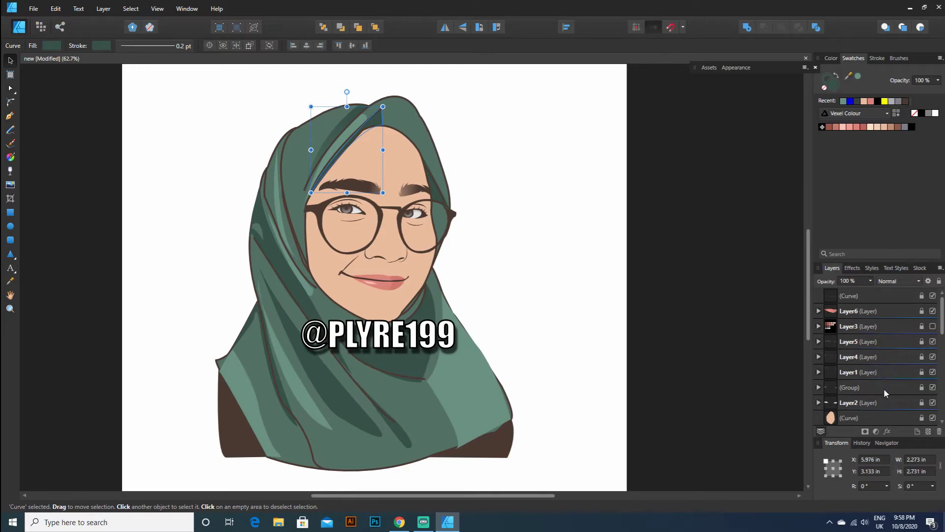
scroll(884, 395, "down", 5)
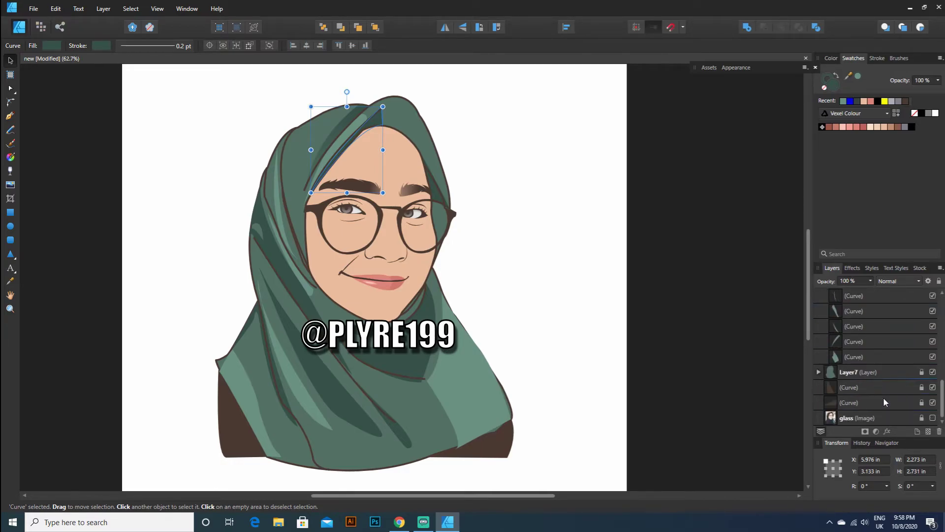
scroll(886, 354, "up", 10)
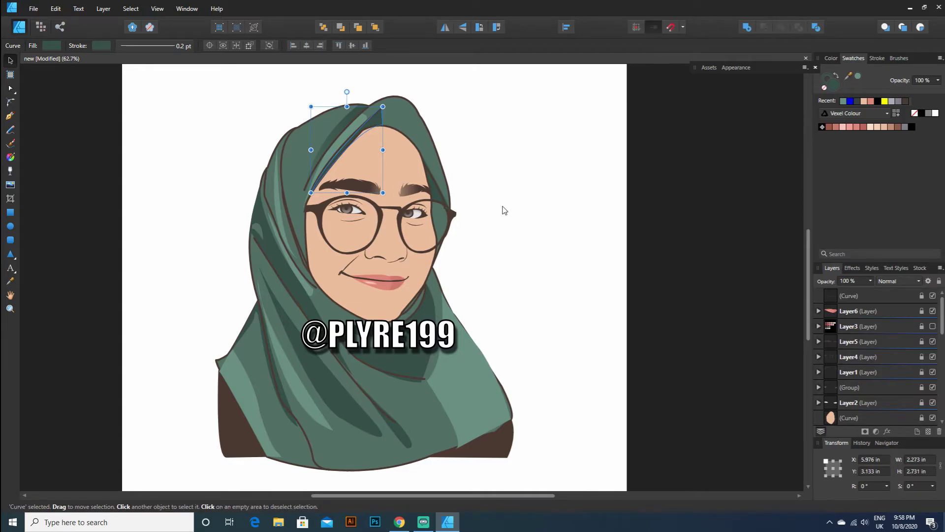
scroll(652, 282, "down", 1)
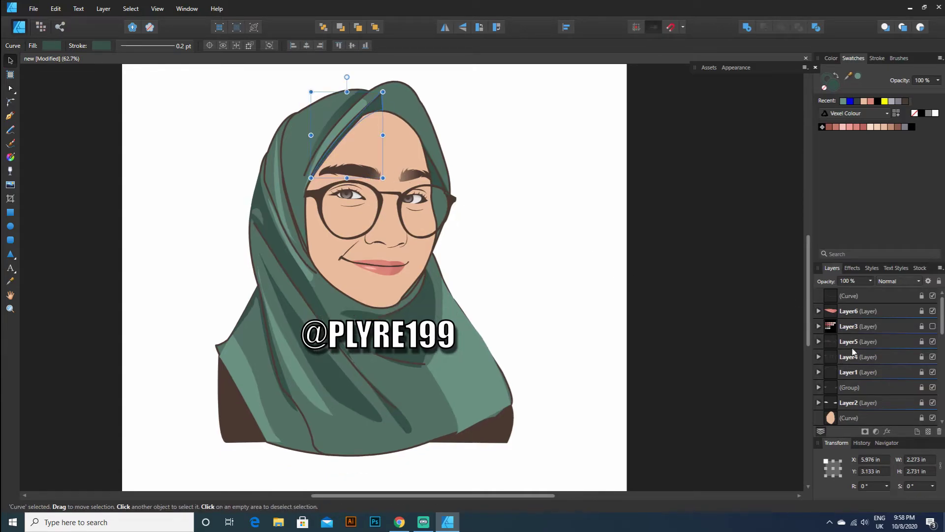
scroll(880, 374, "down", 1)
scroll(881, 379, "up", 1)
scroll(882, 379, "down", 1)
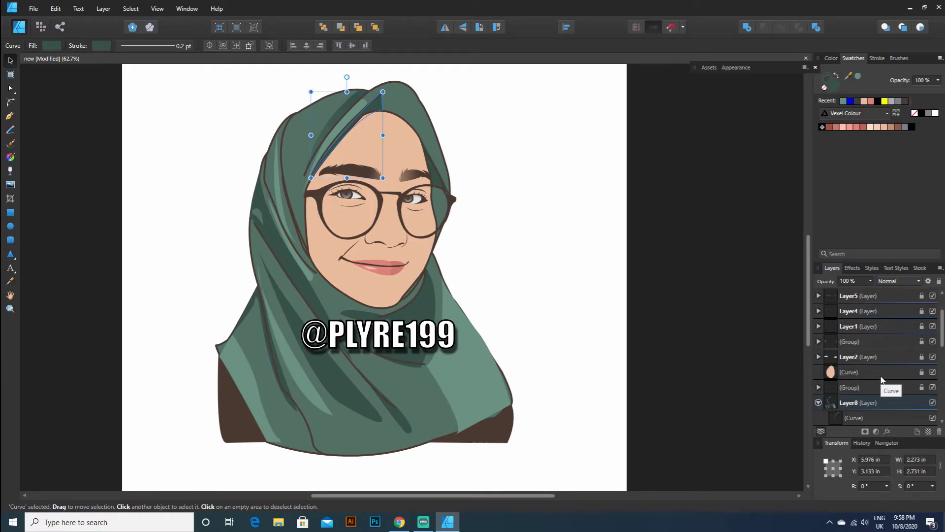
- Examine the curves inside Layer1 and Layer8, collapsing Layer1 again
left_click(819, 326)
scroll(830, 332, "down", 2)
scroll(833, 340, "down", 10)
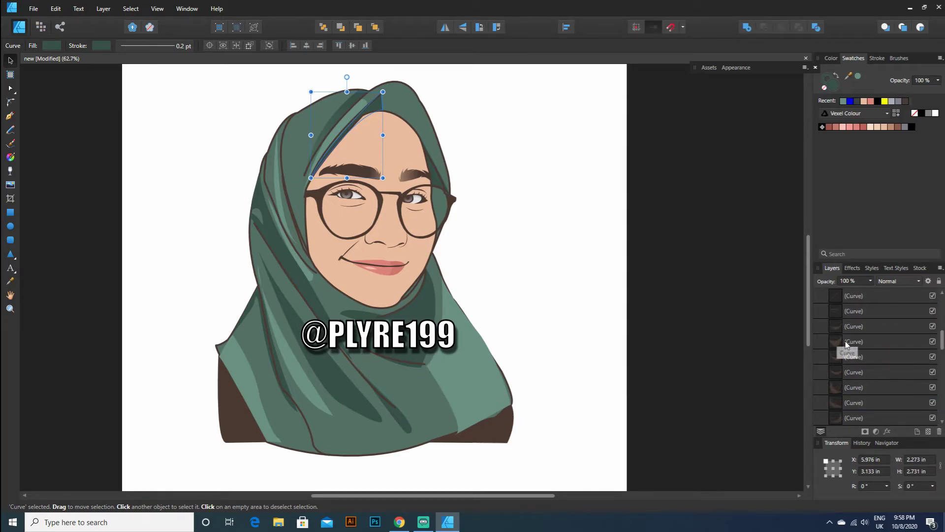
scroll(856, 350, "up", 10)
scroll(856, 344, "up", 3)
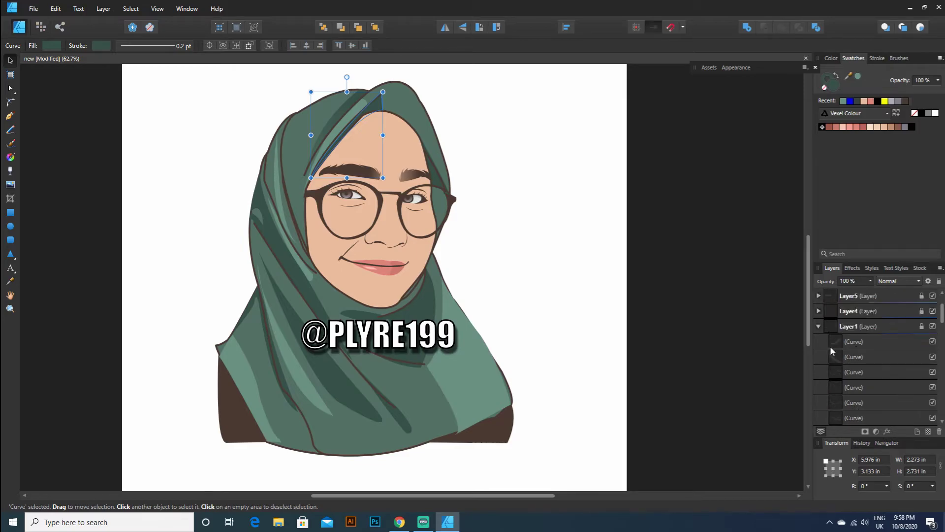
left_click(823, 327)
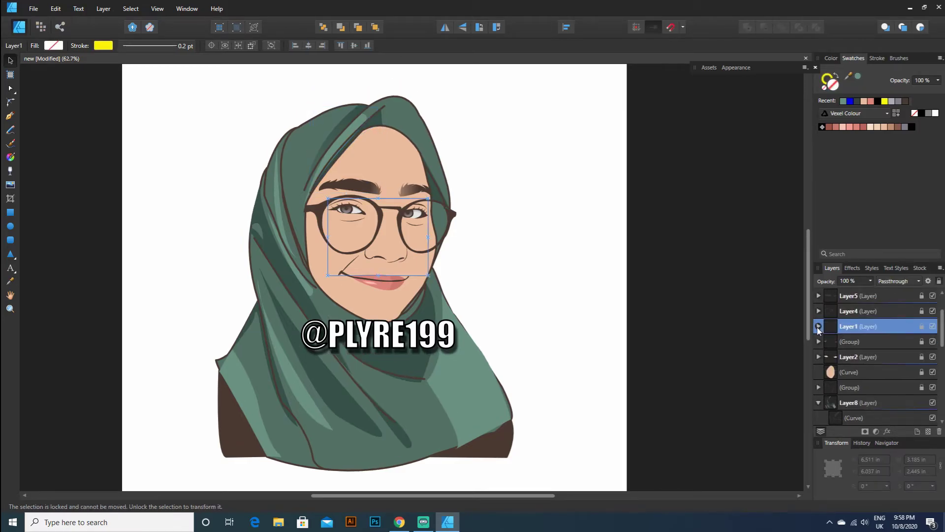
scroll(837, 338, "down", 5)
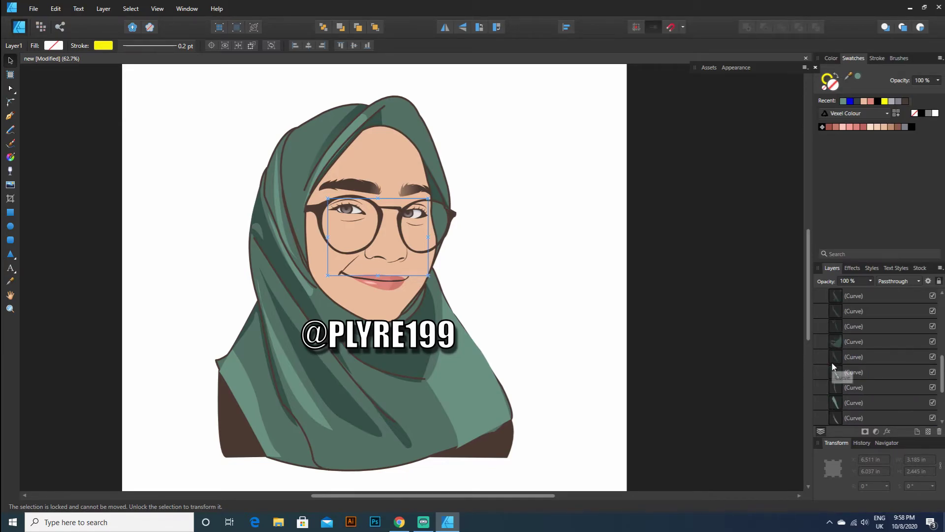
scroll(833, 366, "up", 3)
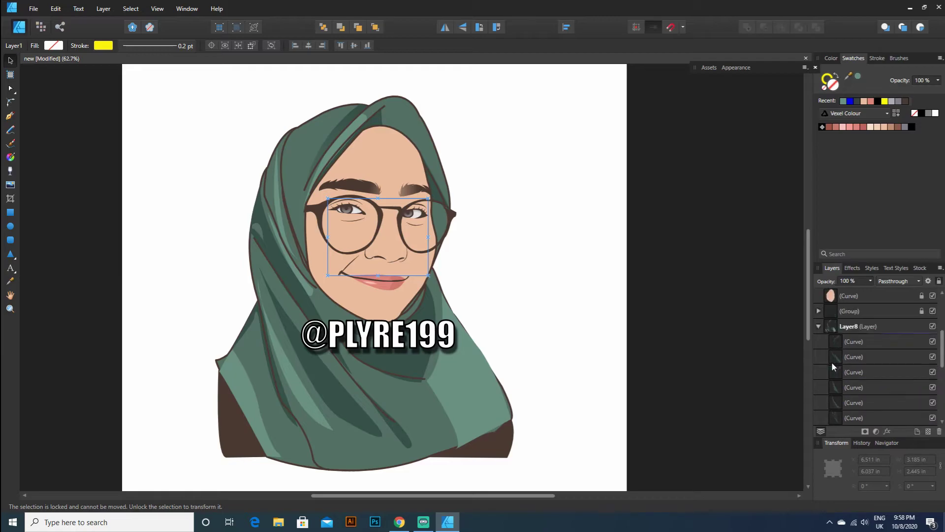
left_click(819, 311)
scroll(819, 311, "up", 3)
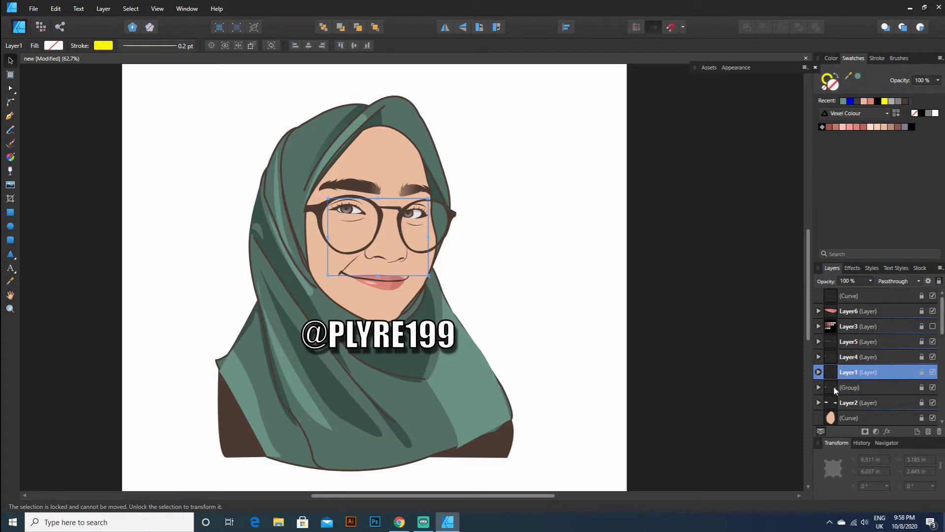
- Check which artwork the topmost curve and the fold-line group above Layer8 contain by selecting each
left_click(831, 301)
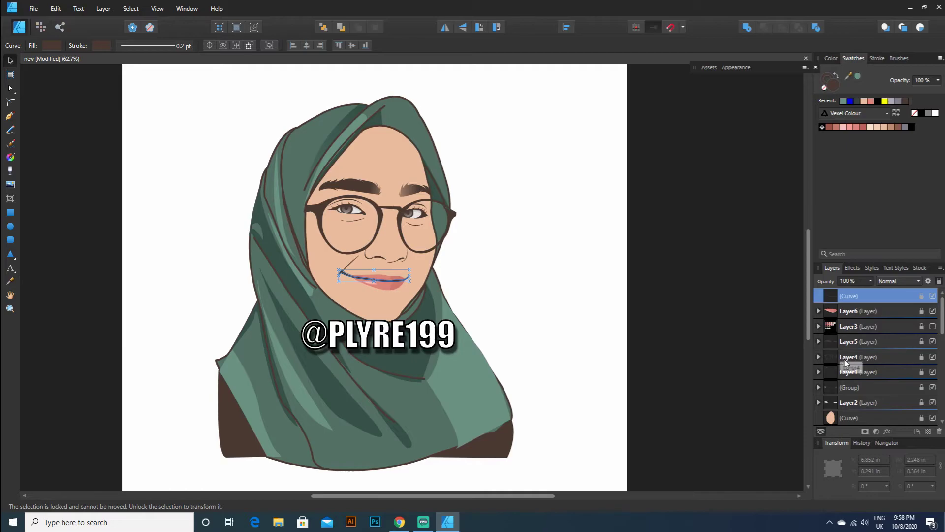
scroll(844, 359, "down", 1)
left_click(856, 387)
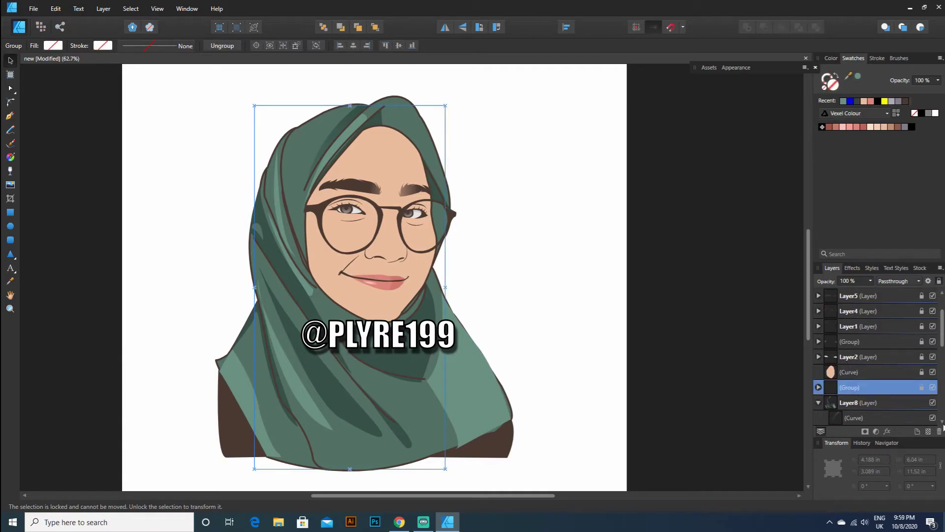
- In Layer8, select the dark shadow along the hijab's forehead edge and fade it with a linear transparency gradient toward the upper right
left_click(885, 400)
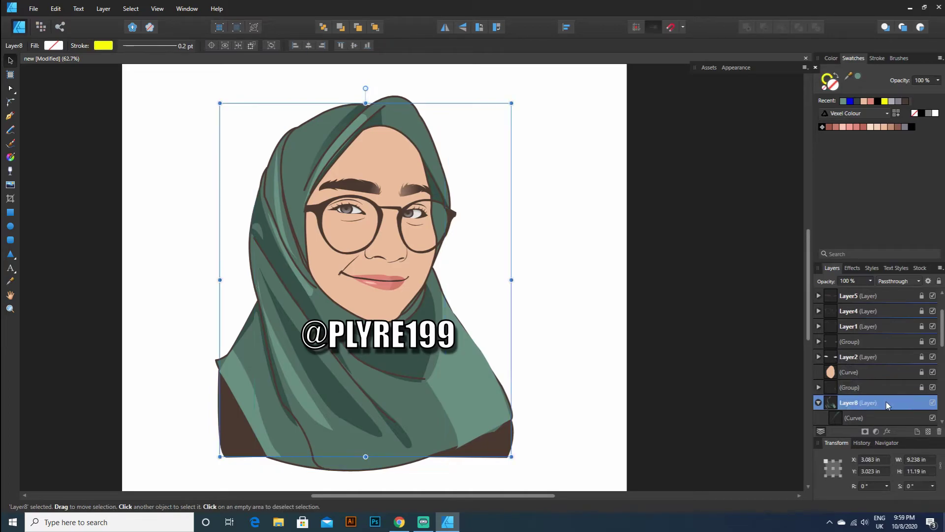
scroll(885, 401, "down", 2)
left_click(836, 340)
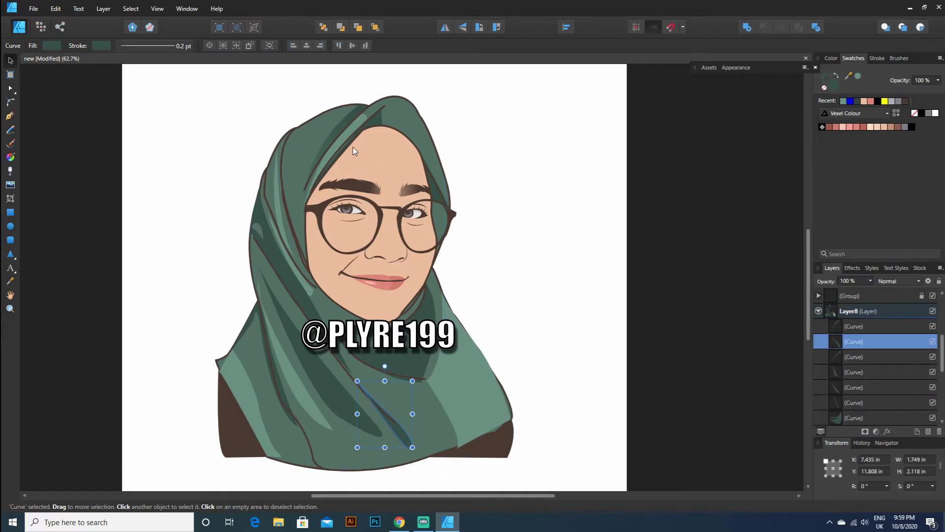
left_click(374, 121)
left_click(10, 171)
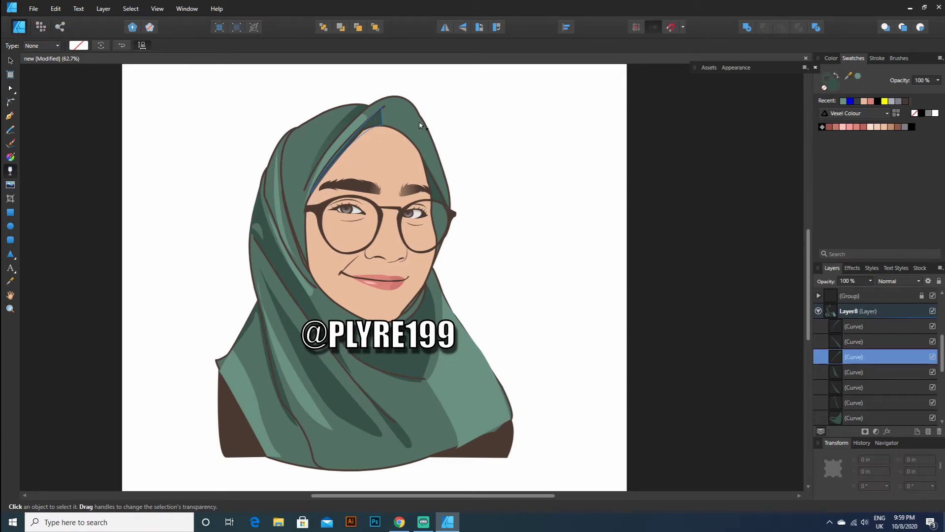
left_click_drag(402, 121, 376, 127)
left_click_drag(306, 194, 490, 94)
- Apply a linear transparency gradient to the dark shadow beside the right lens of the glasses, fading it upward
left_click(868, 370)
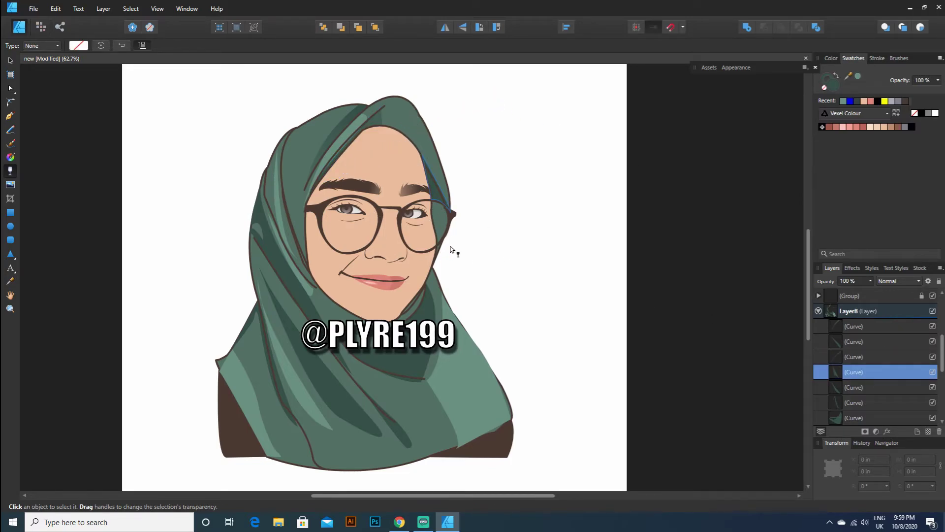
left_click_drag(424, 261, 412, 117)
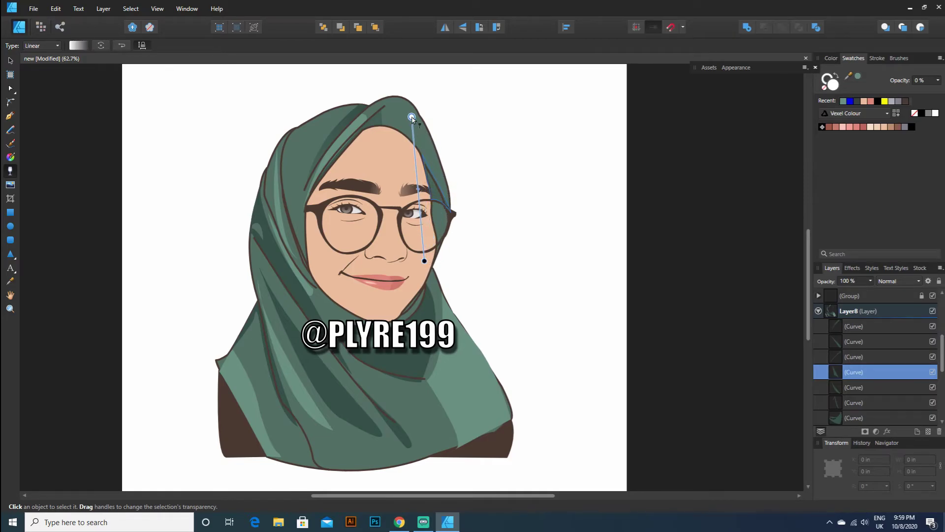
left_click_drag(422, 262, 424, 176)
- Apply a linear transparency gradient down the broad dark chest fold and adjust both its ends so the shadow fades toward the lower hem
left_click(839, 386)
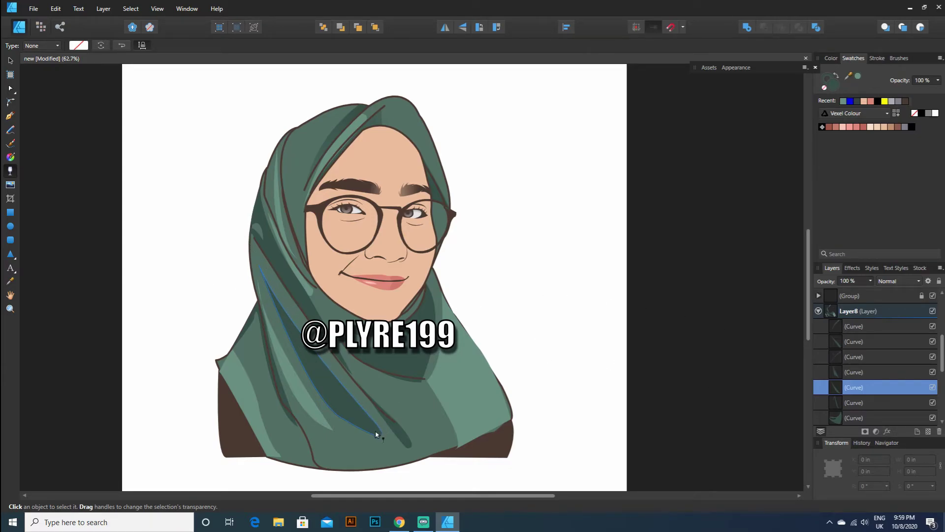
left_click_drag(256, 256, 402, 435)
left_click_drag(257, 254, 329, 378)
left_click(399, 437)
left_click_drag(401, 436, 398, 463)
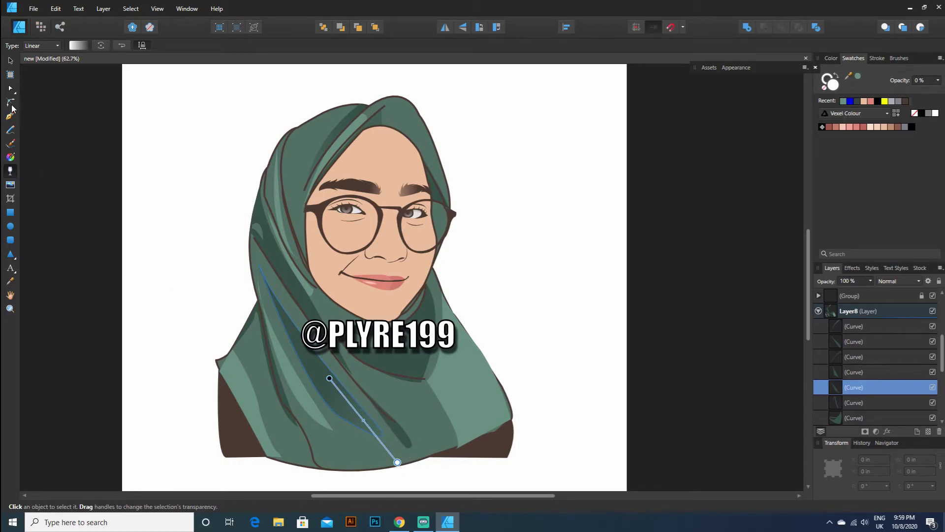
left_click(873, 406)
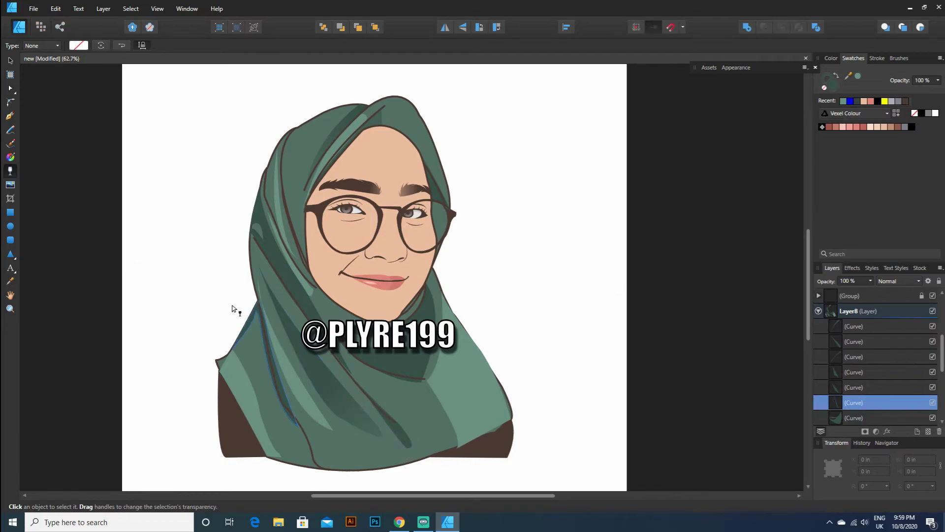
left_click(847, 387)
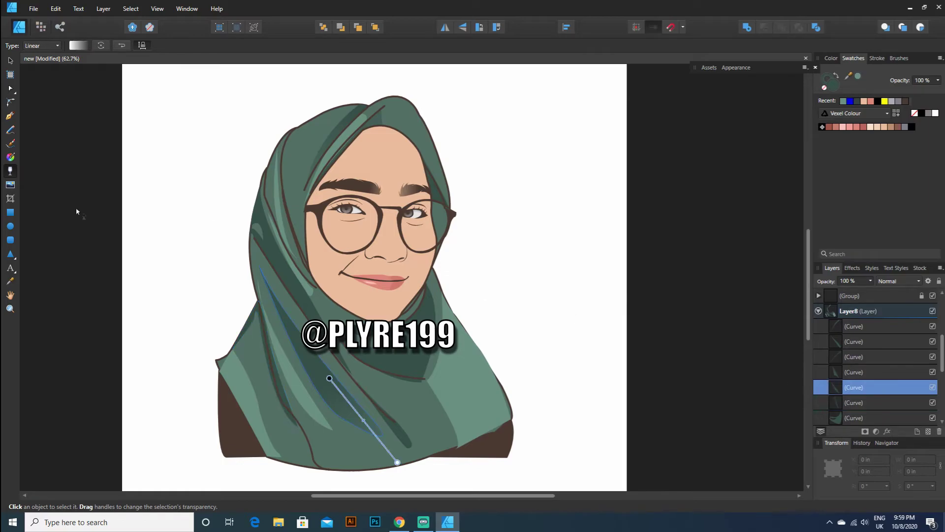
left_click_drag(329, 378, 307, 360)
- Fade the narrow dark shadow along the left shoulder fold downward with a linear transparency gradient, fine-tuning its end points
left_click(839, 404)
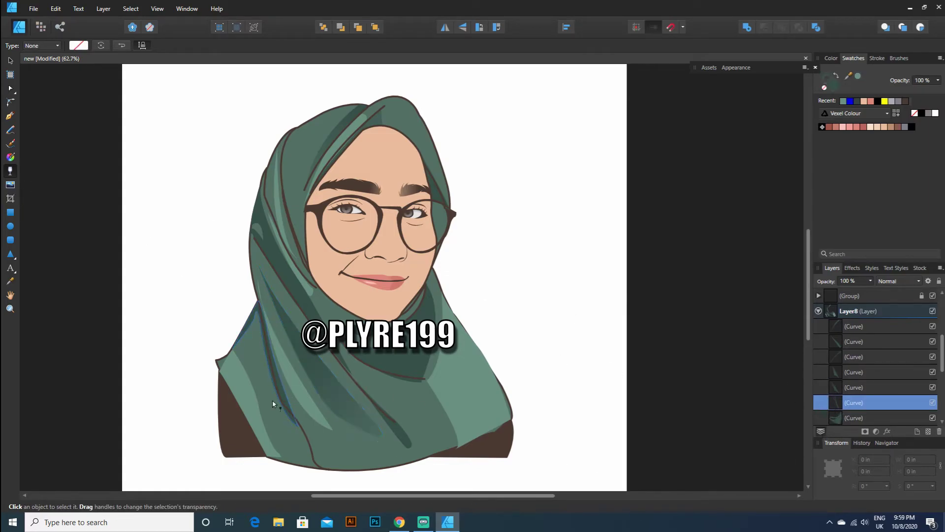
left_click_drag(251, 298, 297, 481)
left_click_drag(295, 427, 295, 432)
left_click_drag(252, 286, 262, 316)
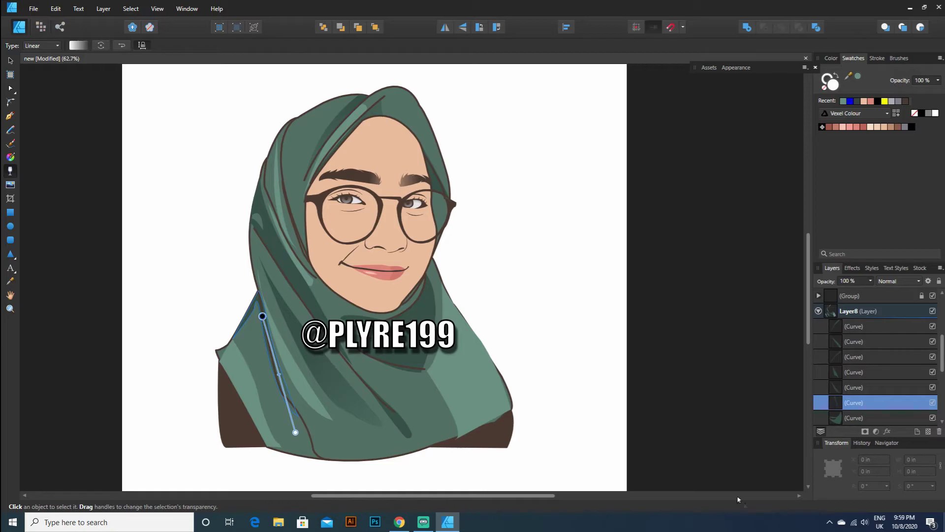
- Apply a linear transparency gradient to the neck shadow under the chin, running diagonally down to its lower right corner
left_click(863, 418)
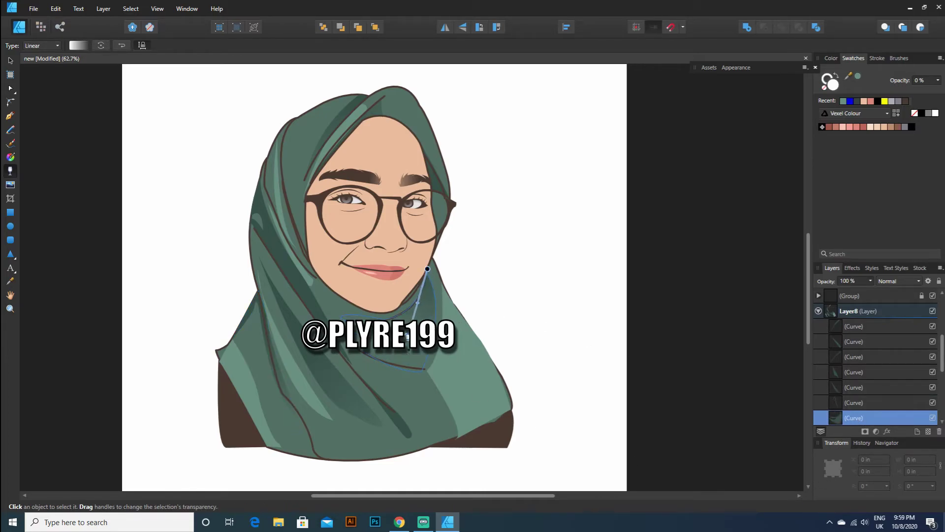
left_click_drag(318, 307, 417, 350)
left_click_drag(318, 306, 440, 367)
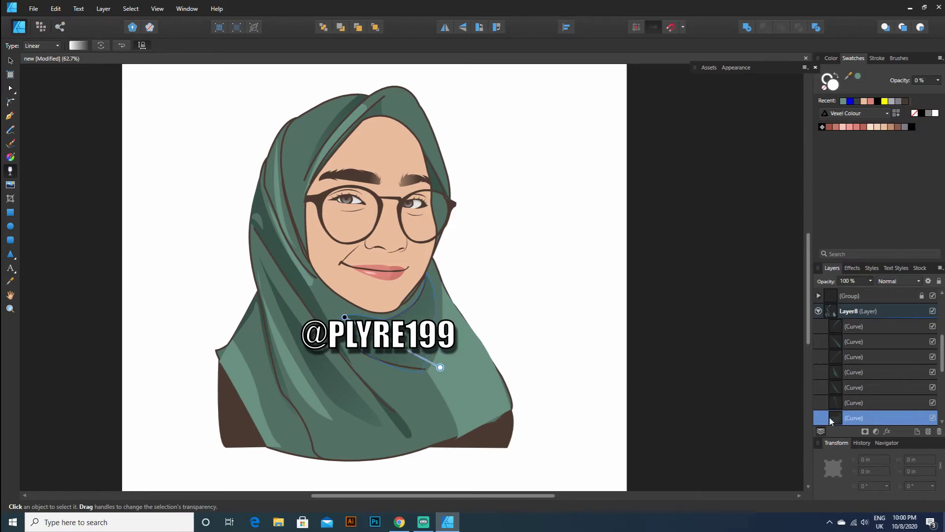
- Fade the long dark shadow along the hijab's left side with a linear transparency gradient running diagonally down to the chest
scroll(847, 389, "down", 1)
left_click(835, 389)
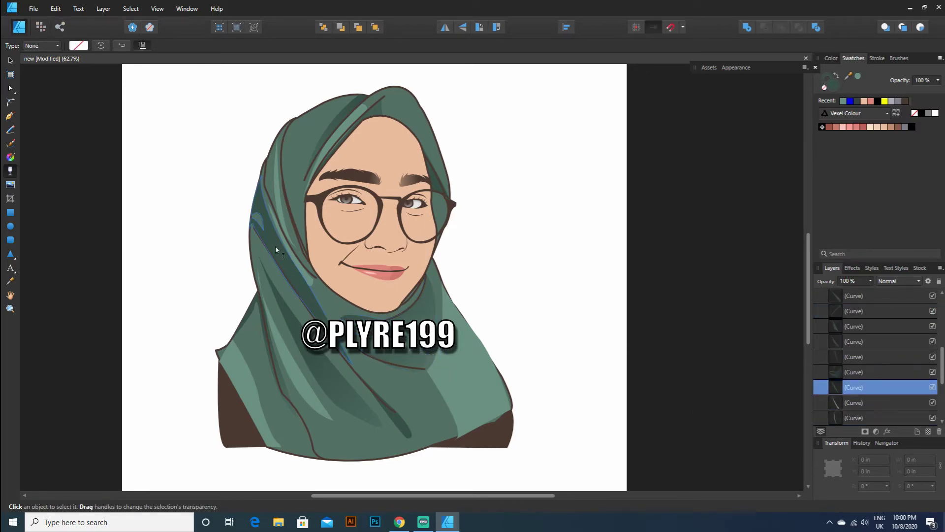
left_click_drag(255, 175, 404, 435)
- Apply a linear transparency gradient to the light highlight on the fold left of the cheek, fading it toward the jaw
left_click(857, 406)
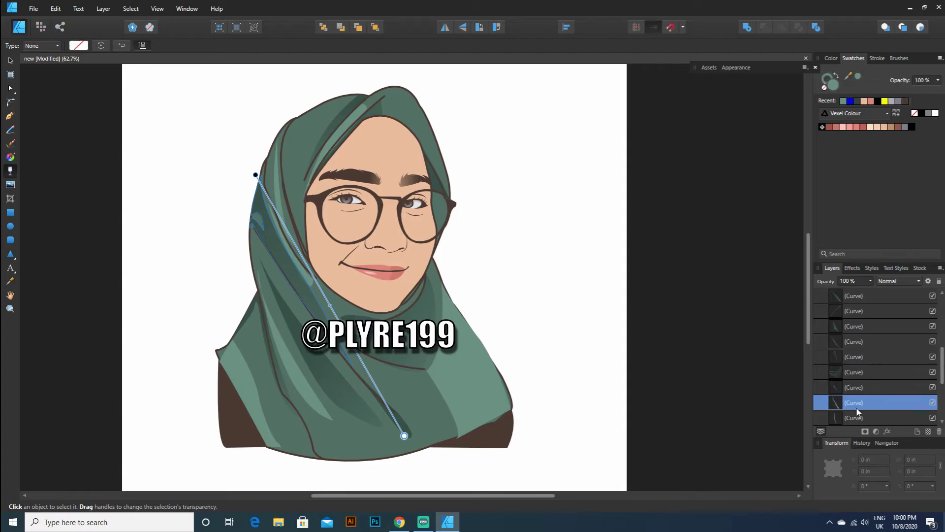
mouse_move(264, 192)
left_mouse_down()
mouse_move(338, 301)
mouse_move(330, 295)
mouse_move(318, 313)
mouse_move(246, 187)
mouse_move(302, 272)
left_mouse_up()
left_click_drag(265, 214, 318, 290)
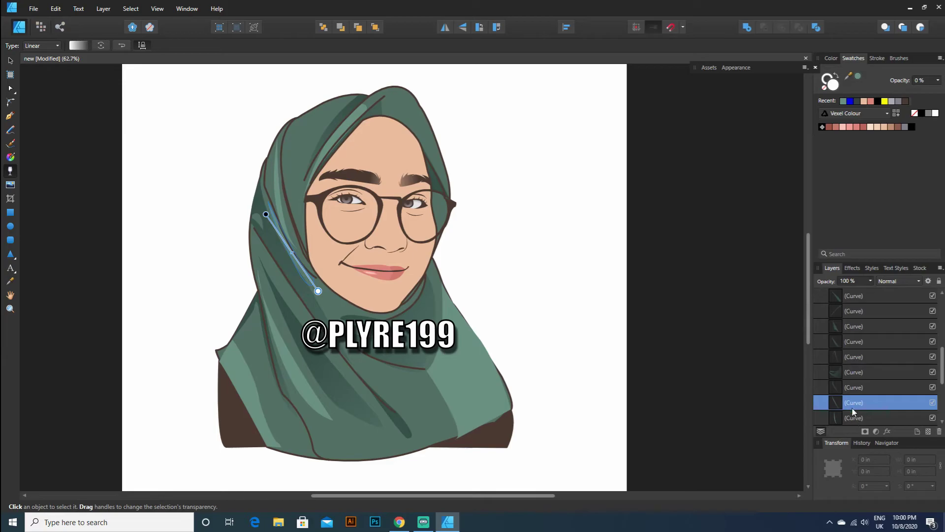
left_click_drag(855, 405, 844, 417)
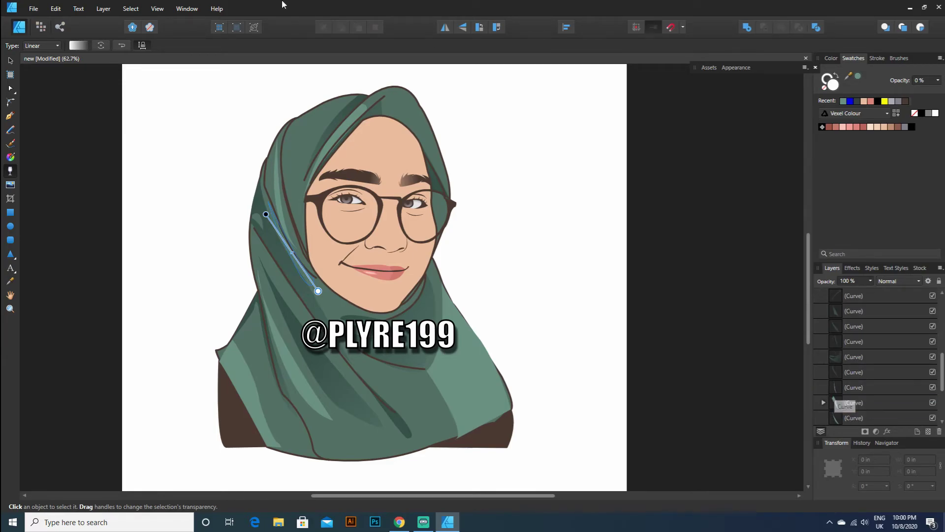
left_click(55, 9)
left_click(64, 16)
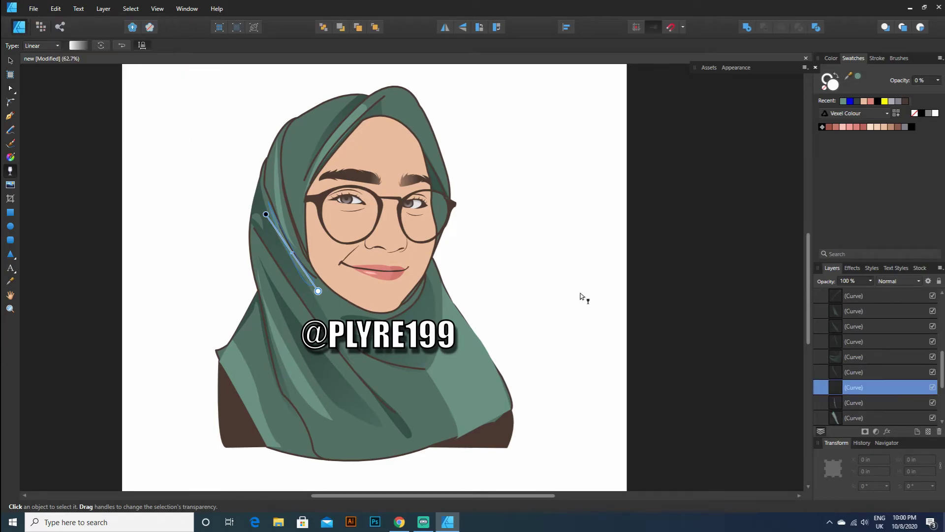
- Fade the thin highlight beside the left face edge and the light left shoulder panel downward with linear transparency gradients
left_click(834, 407)
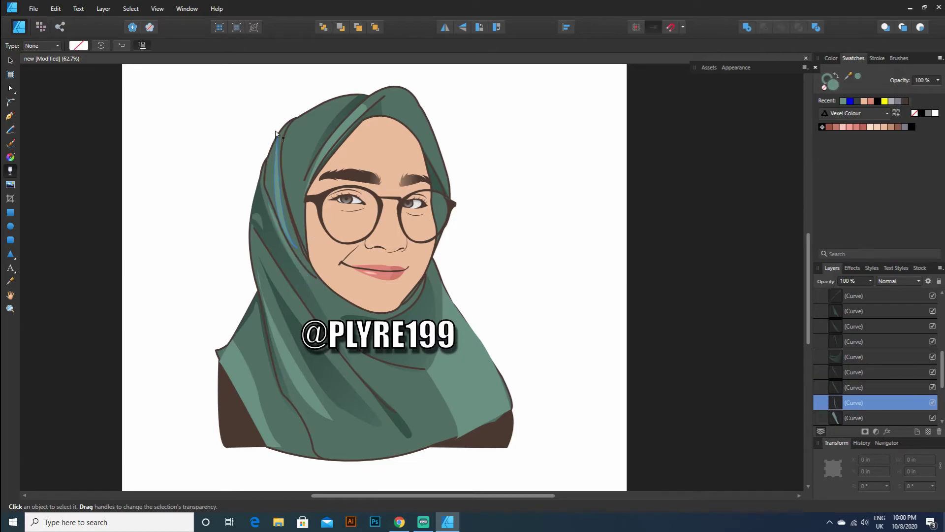
left_click_drag(280, 128, 317, 269)
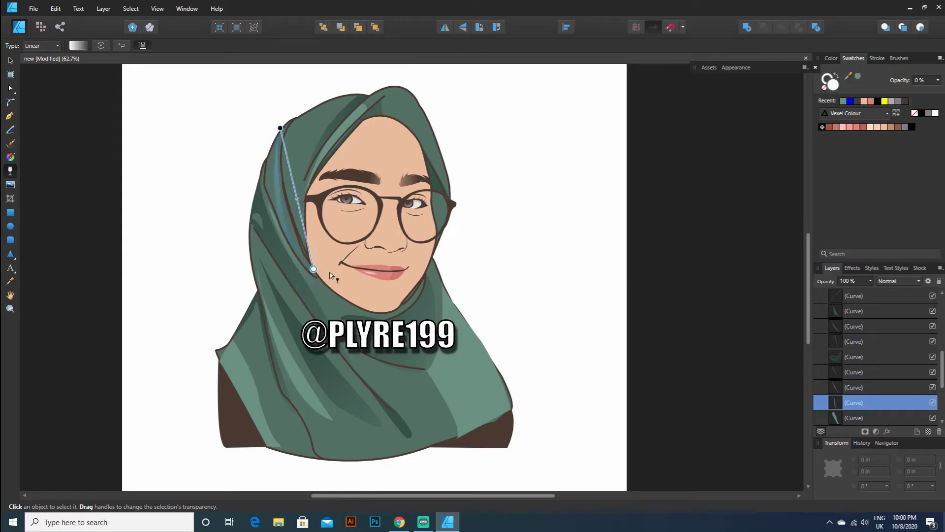
left_click(855, 418)
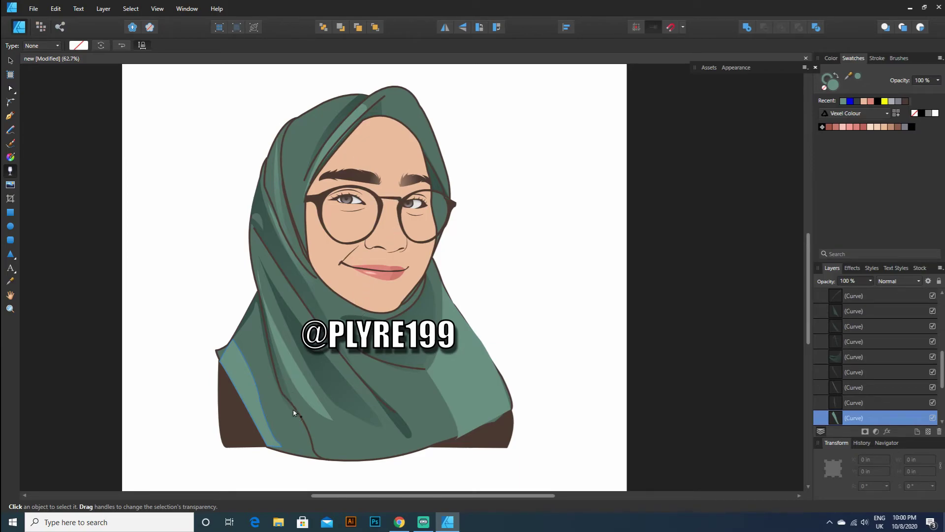
left_click_drag(233, 328, 273, 443)
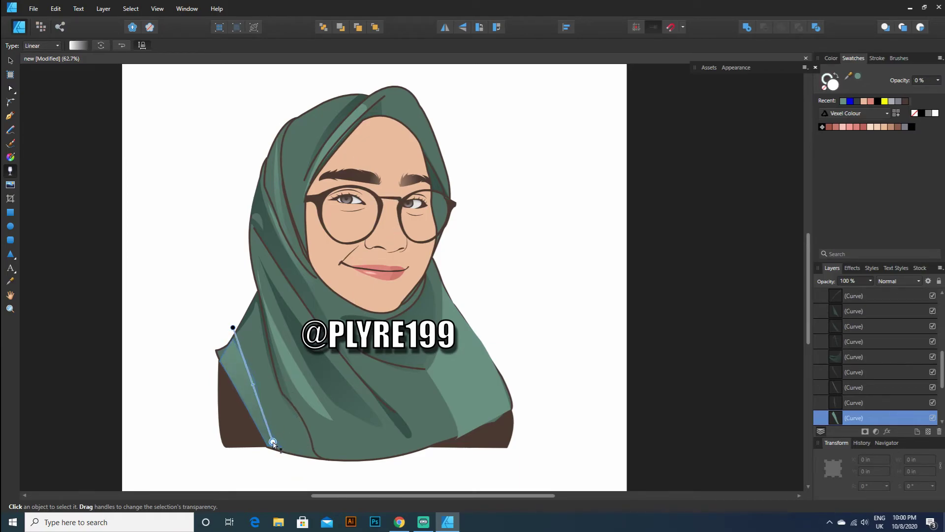
- Apply linear transparency gradients to the slim light chest highlight and the light highlight along the forehead fold, fading both toward their lower ends
scroll(834, 347, "down", 3)
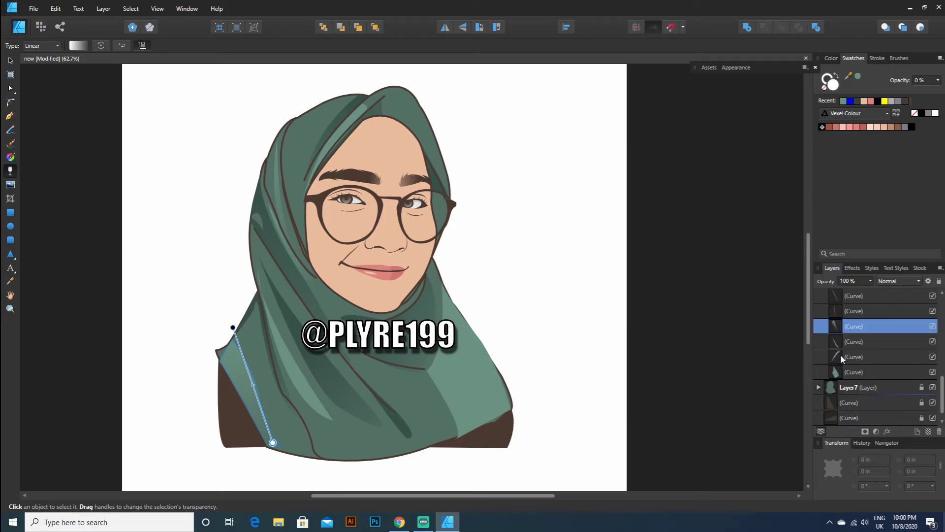
left_click(836, 362)
left_click(835, 347)
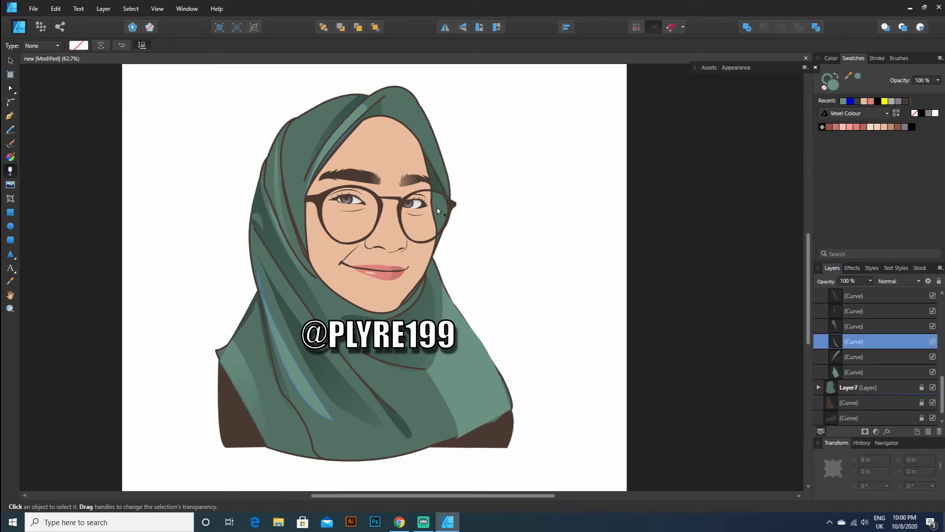
left_click_drag(254, 270, 337, 433)
left_click(874, 360)
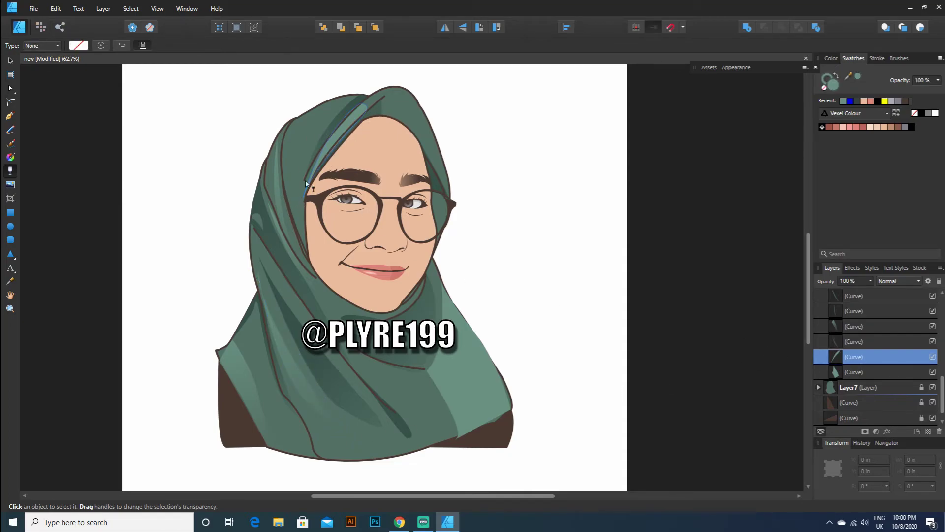
left_click_drag(367, 102, 283, 205)
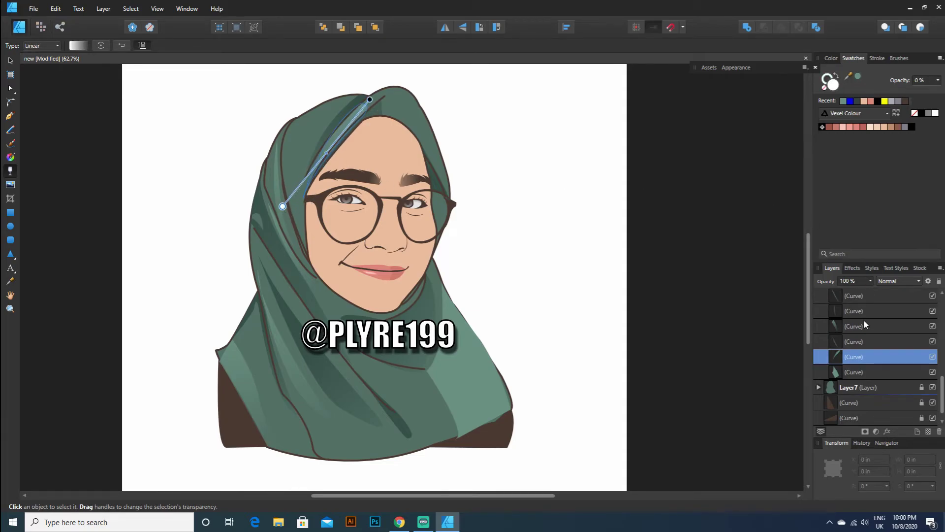
- Apply a linear transparency gradient to the large light panel on the right shoulder, running diagonally down to its lower right corner, and deselect it
left_click(857, 371)
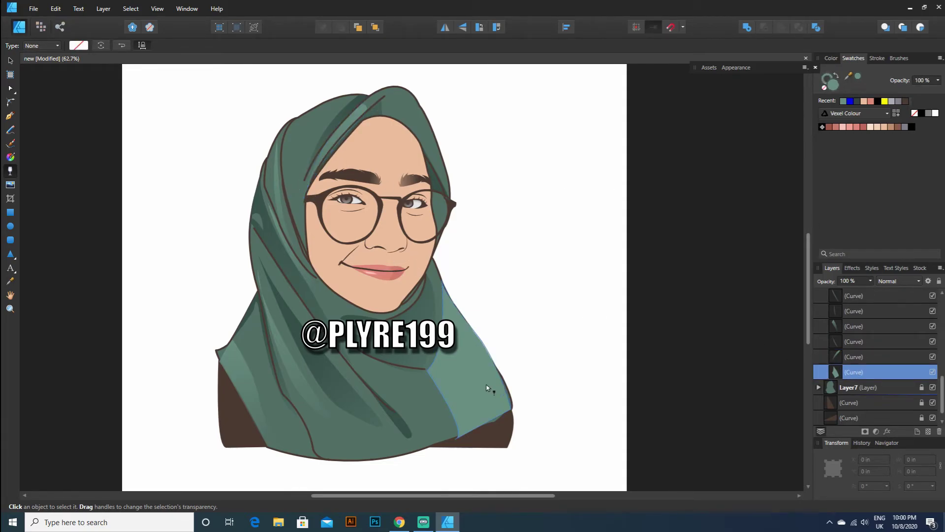
left_click_drag(421, 279, 452, 312)
left_click_drag(475, 252, 451, 422)
left_click_drag(408, 348, 496, 408)
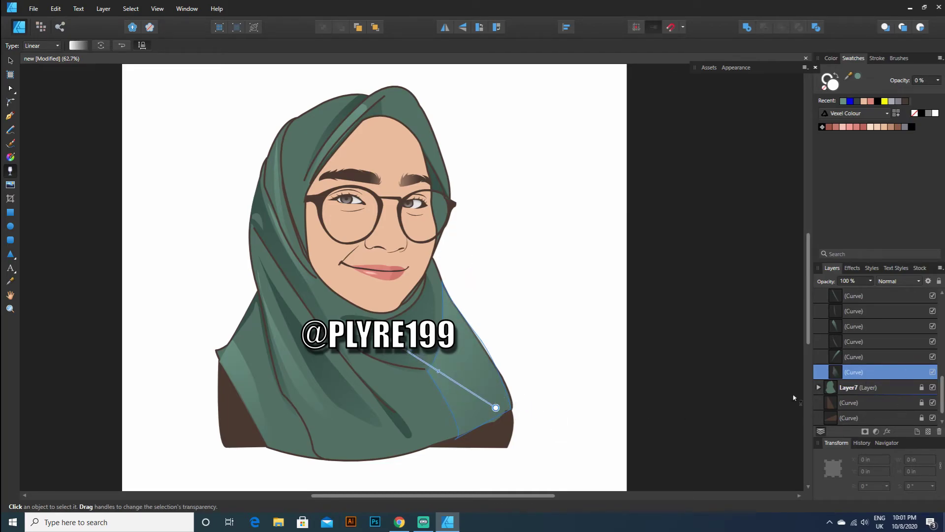
left_click(11, 61)
left_click(131, 113)
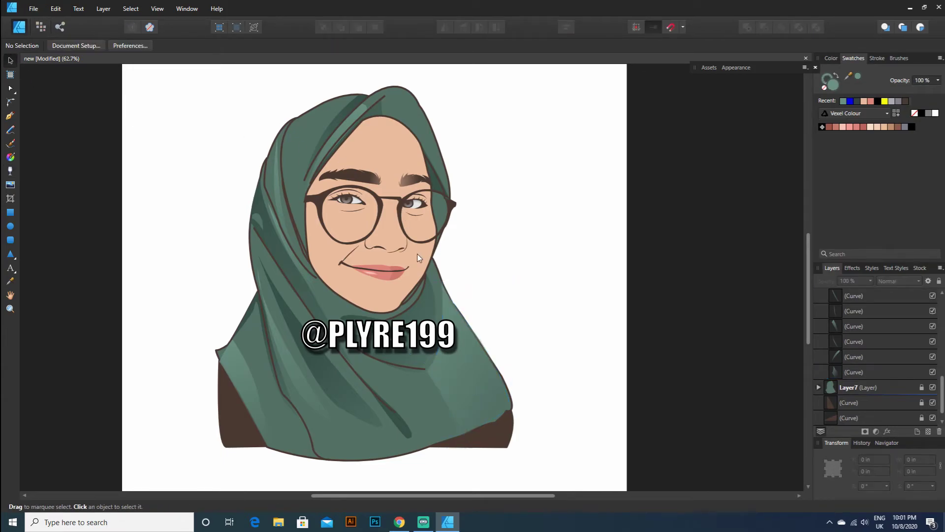
- Move the start of the right shoulder panel's transparency gradient up toward the chin and deselect the panel
left_click(850, 373)
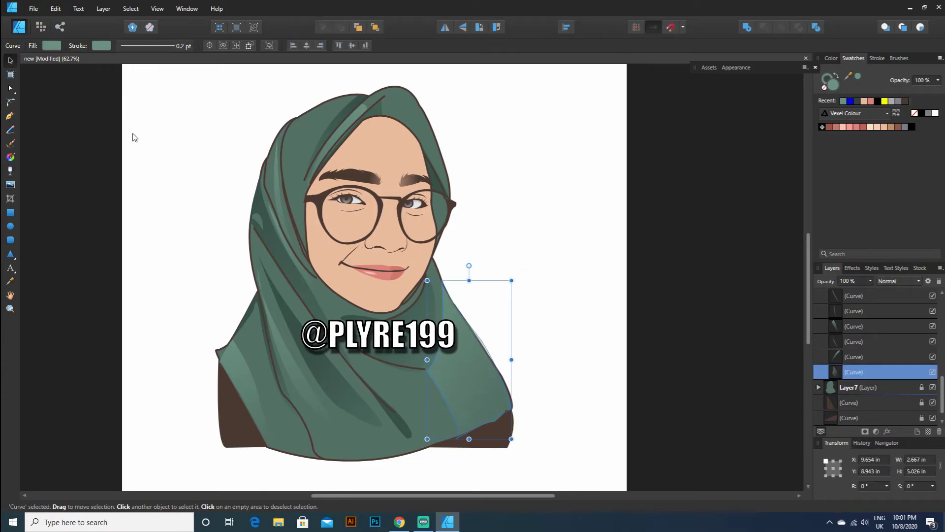
left_click(10, 171)
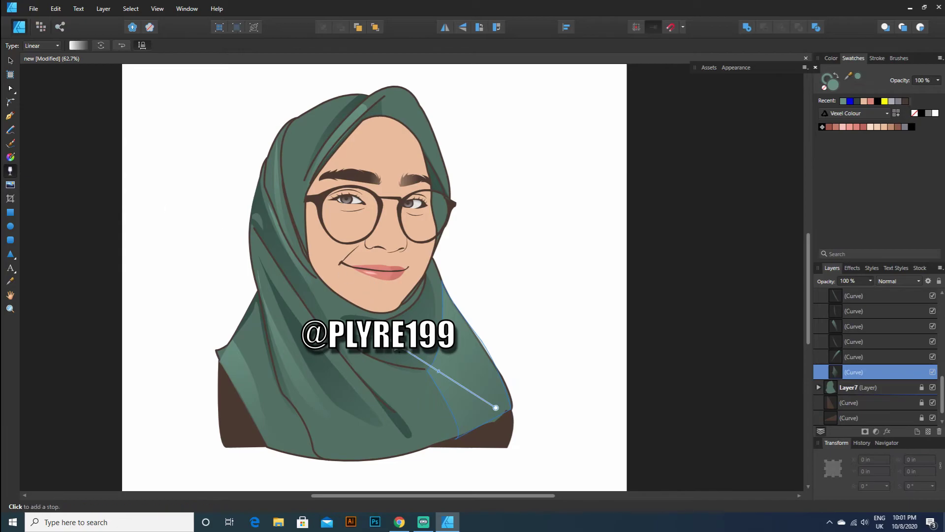
left_click_drag(384, 313, 369, 297)
left_click(10, 60)
left_click(88, 93)
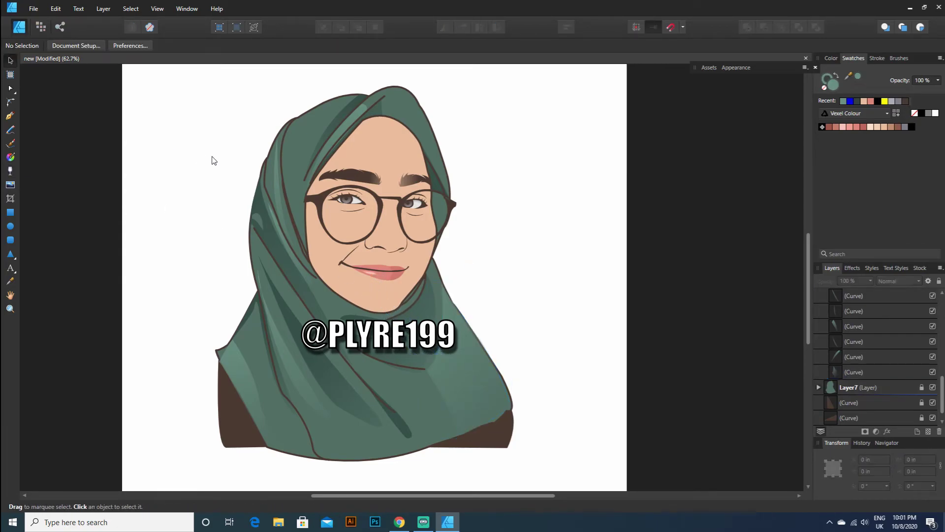
- Reselect the right shoulder panel and redirect its transparency gradient to run nearly horizontally across the lower part of the panel
scroll(302, 189, "up", 1)
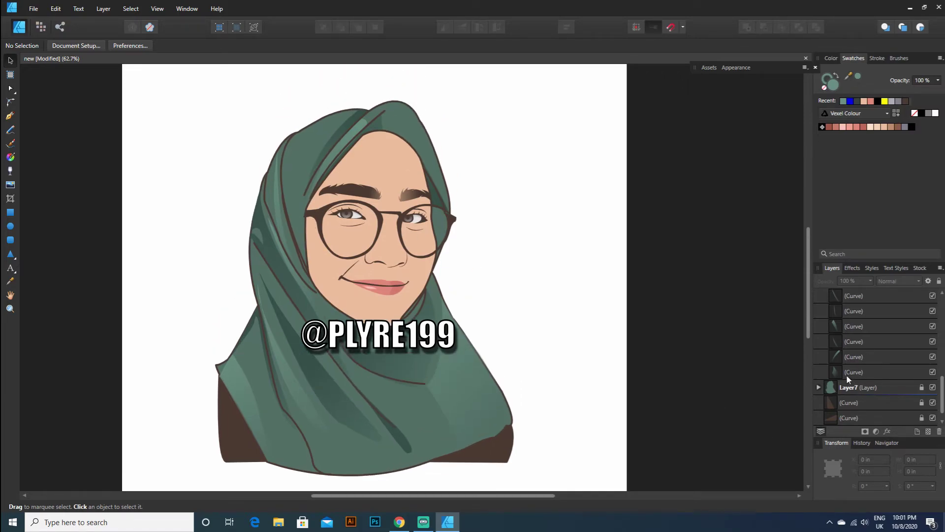
left_click(848, 376)
key("y")
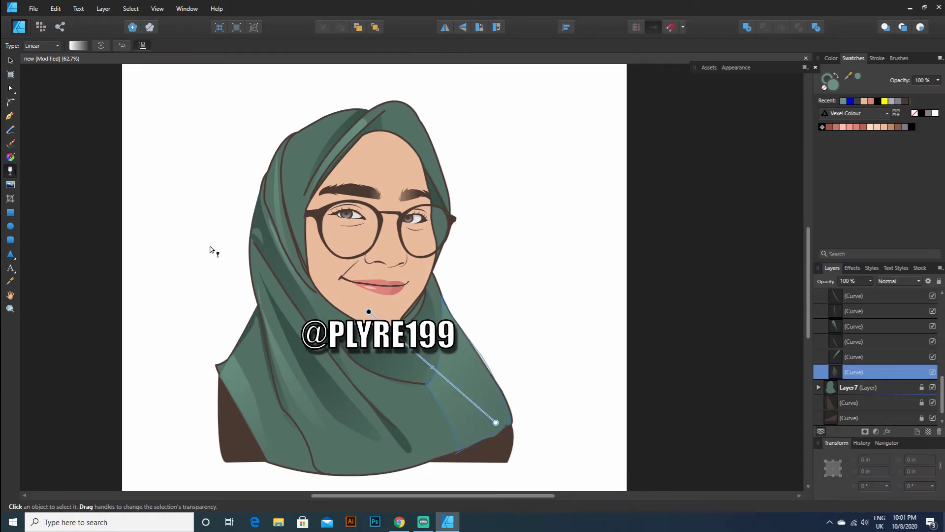
left_click_drag(490, 423, 430, 382)
left_click_drag(387, 323, 394, 403)
left_click_drag(404, 417, 479, 433)
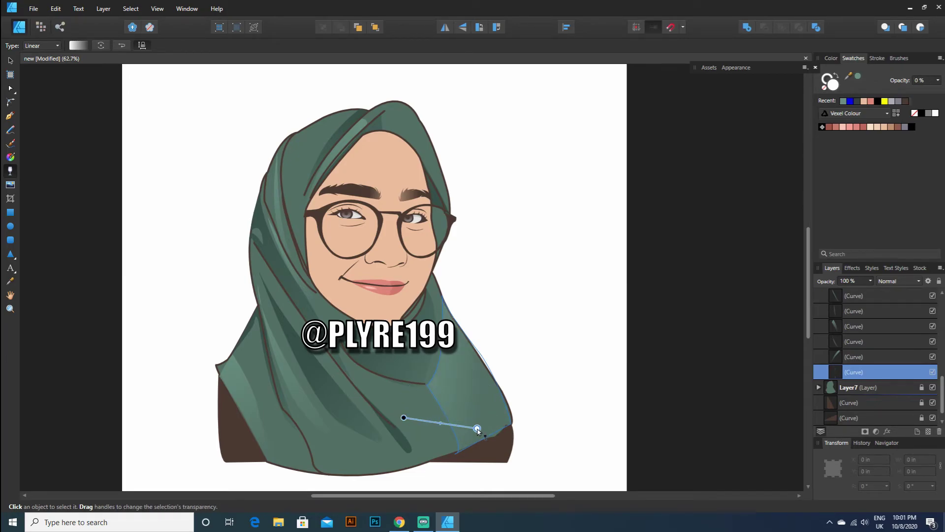
- Reselect the right shoulder panel and redirect its transparency gradient from its lower right corner diagonally up to its inner left corner
left_click(10, 60)
left_click(279, 179)
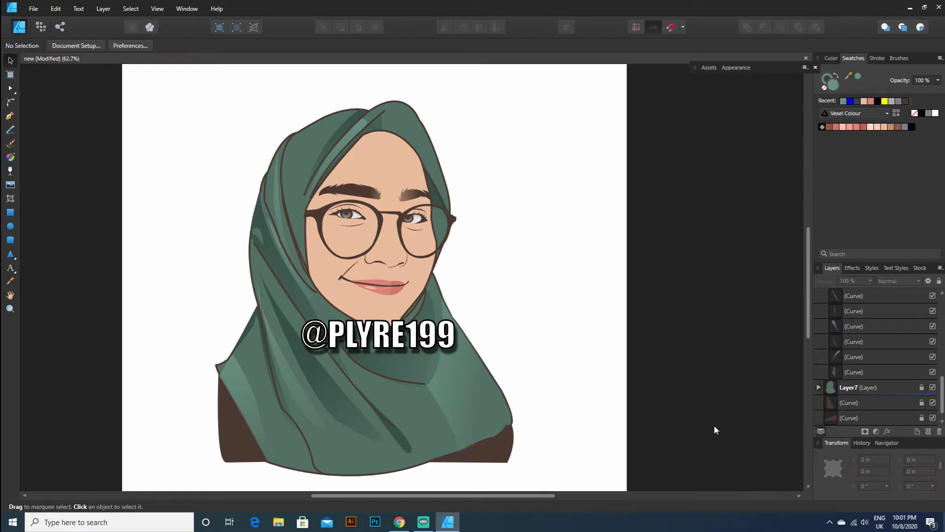
left_click(832, 376)
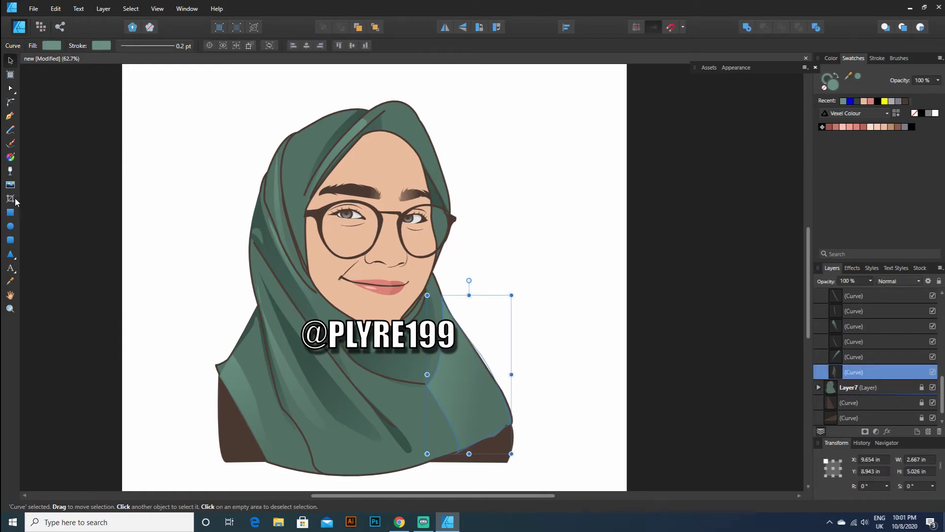
left_click(9, 171)
left_click_drag(507, 440, 426, 387)
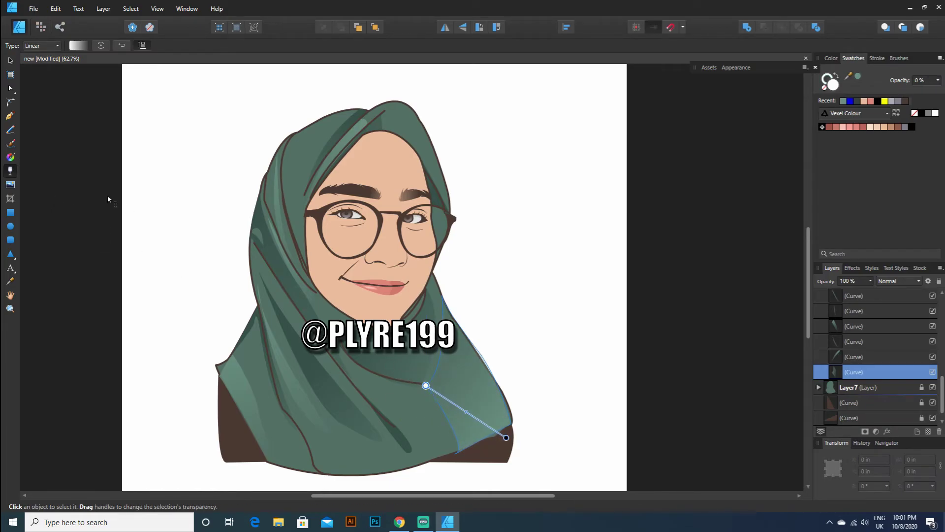
left_click(11, 60)
left_click(129, 117)
scroll(515, 265, "down", 3)
scroll(515, 266, "up", 4)
scroll(516, 266, "down", 2)
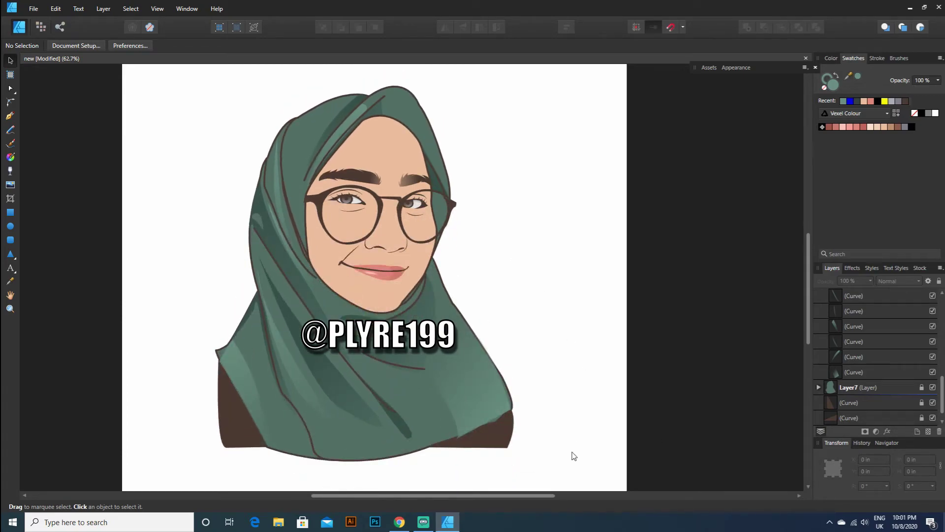
- Shorten the right shoulder panel's transparency gradient to a diagonal within its lower half, fading up toward the inner edge, and deselect it
left_click(855, 372)
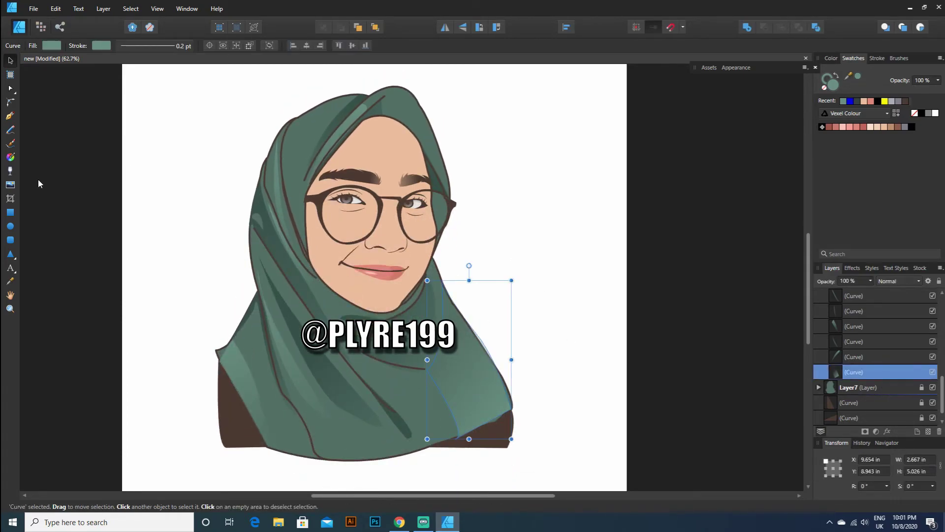
left_click(10, 172)
left_click_drag(425, 371, 423, 361)
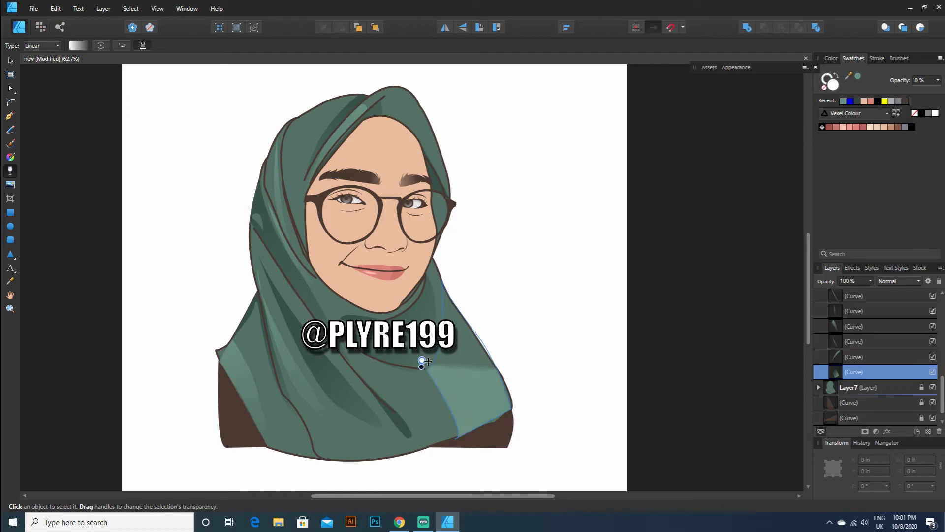
left_click_drag(485, 406, 438, 369)
left_click(10, 60)
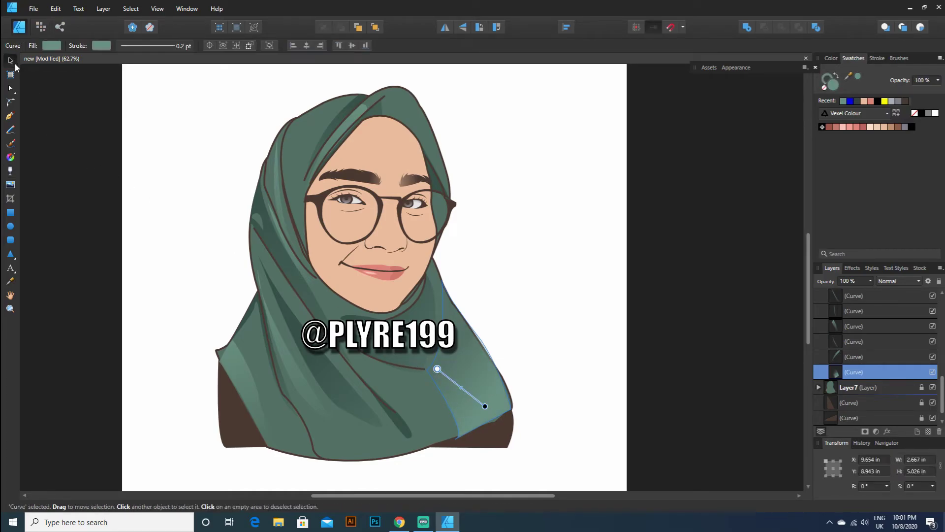
left_click(537, 283)
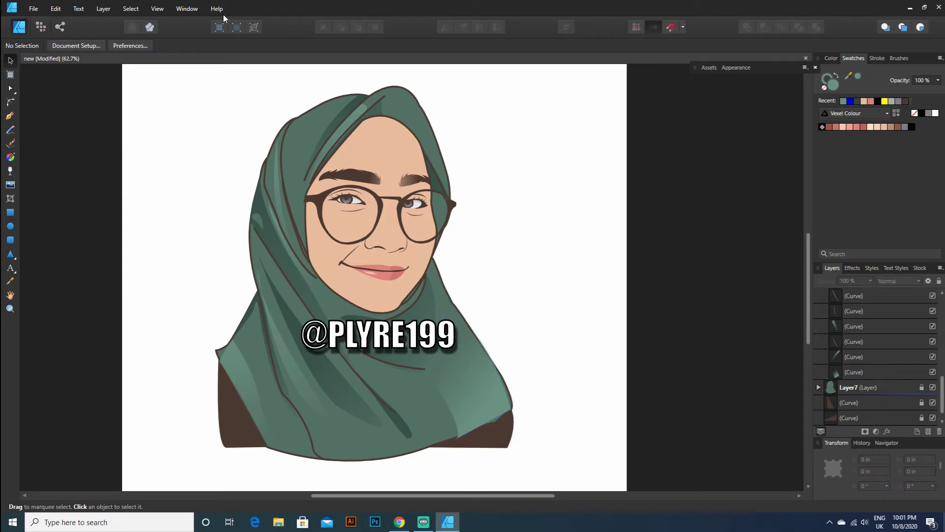
- Save the document and export the portrait to the Desktop as new.jpg
left_click(33, 9)
left_click(75, 90)
left_click(34, 8)
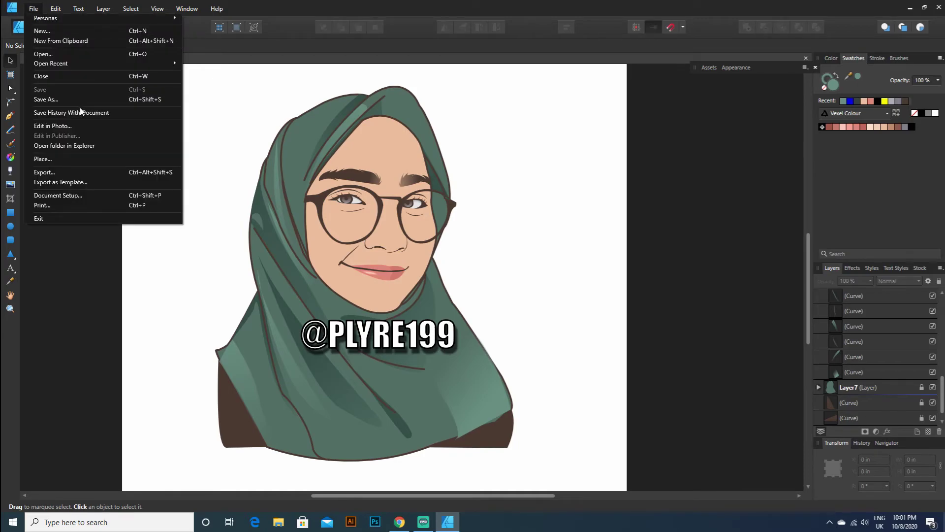
left_click(55, 172)
left_click(553, 325)
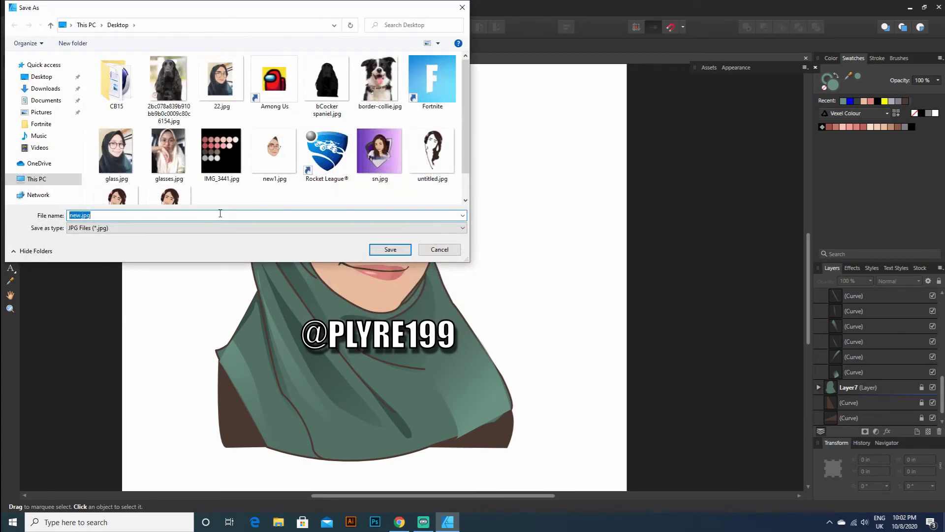
left_click(389, 250)
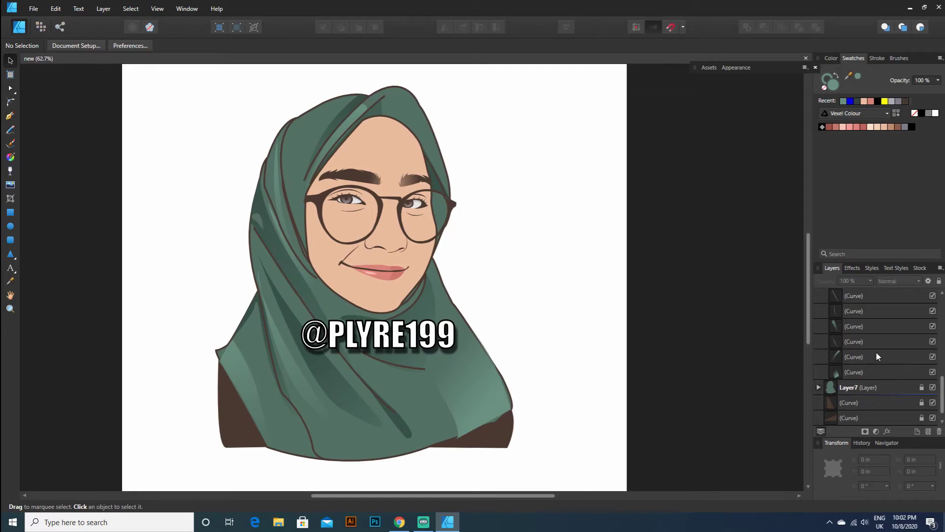
- Inspect the transparency gradient on the dark fold shadow running down the left side of the hijab
scroll(863, 335, "up", 2)
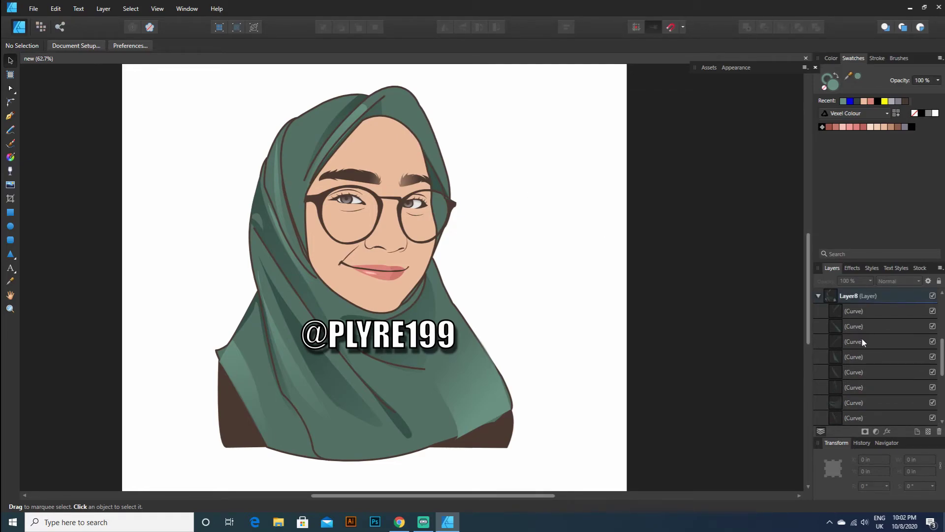
left_click(293, 288)
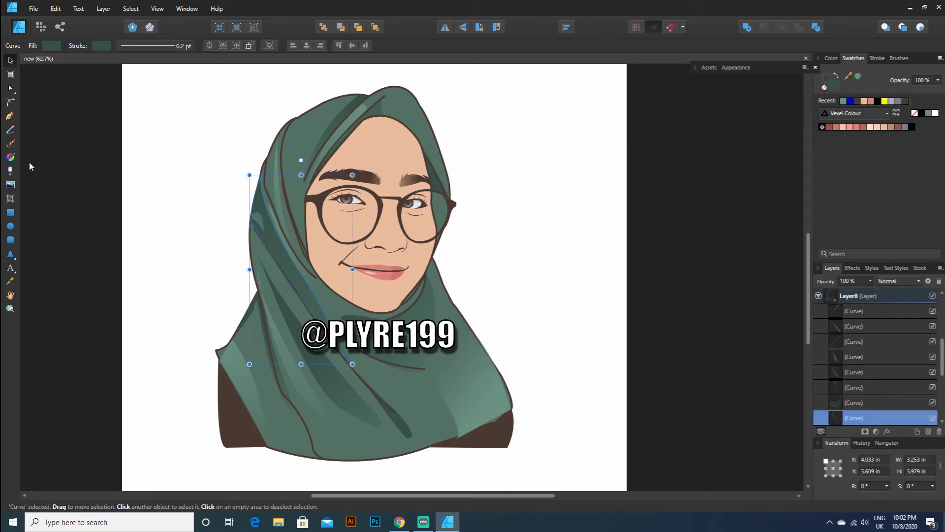
left_click(9, 171)
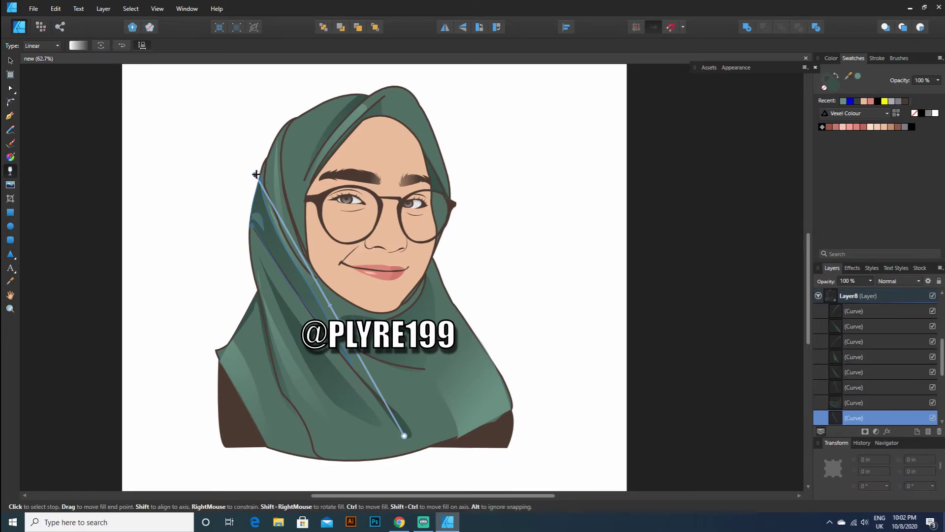
left_click(10, 60)
left_click(91, 116)
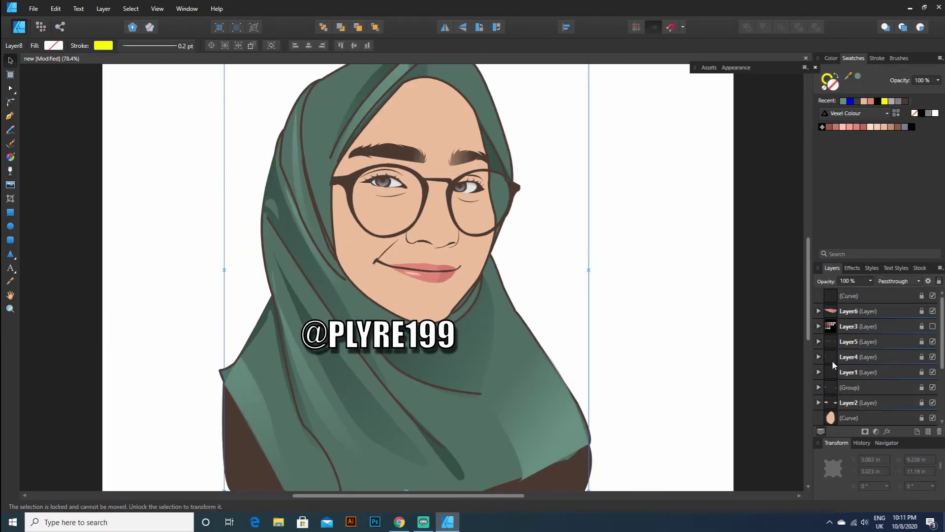
- Apply a linear transparency gradient to the larger highlight on the lower lip, running from its right end toward its left end
left_click(856, 310)
left_click(847, 357)
scroll(411, 275, "up", 5)
key("y")
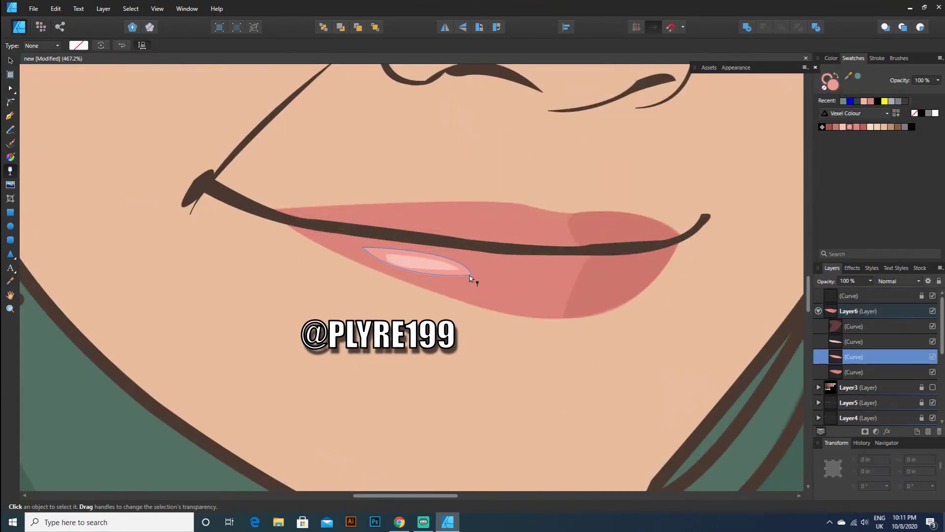
mouse_move(454, 272)
left_mouse_down()
mouse_move(333, 223)
mouse_move(375, 255)
left_mouse_up()
left_click(859, 344)
left_click(10, 60)
left_click(91, 116)
- Apply a linear transparency gradient to the smaller inner highlight on the lower lip, fading from right to left, and deselect it
left_click(856, 346)
left_click(10, 171)
left_click_drag(484, 273, 382, 247)
left_click(10, 60)
left_click(148, 123)
scroll(477, 301, "down", 5)
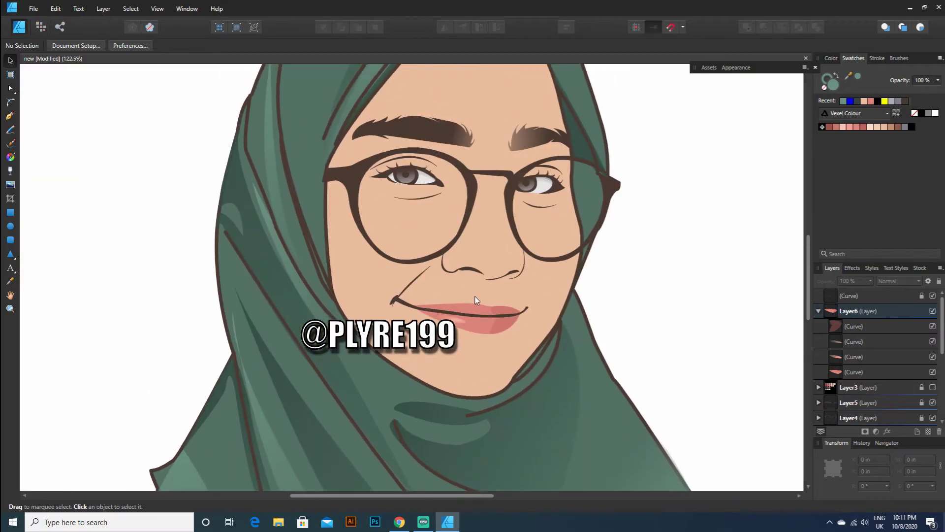
- Reverse the larger lower-lip highlight's transparency gradient so it runs from its left end down to its right end
scroll(479, 295, "up", 5)
left_click(882, 356)
left_click(10, 171)
left_click_drag(348, 310, 436, 338)
left_click(880, 344)
left_click(10, 60)
left_click(148, 123)
- Review the gradients of both lower-lip highlights, then reselect the larger one and undo the last two changes
left_click(879, 342)
left_click(11, 171)
key("v")
key("ctrl+d")
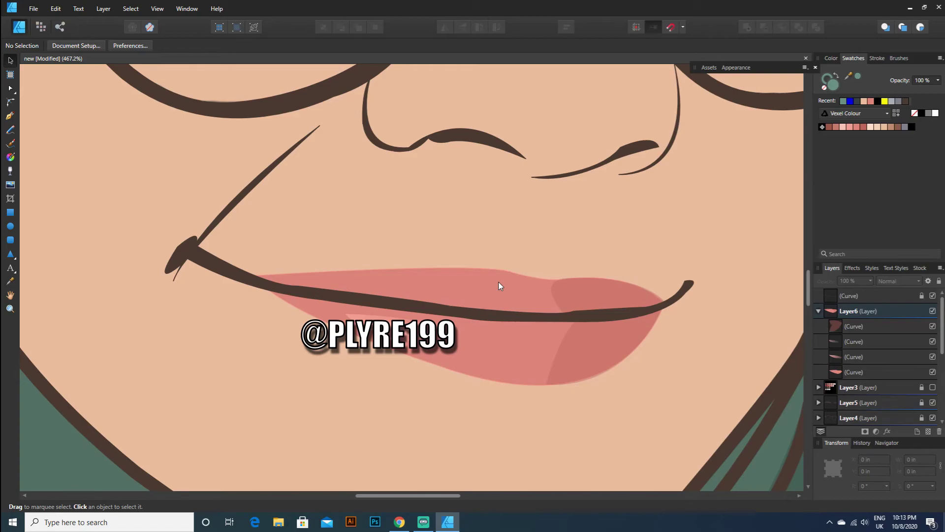
key("ctrl+z")
key("y")
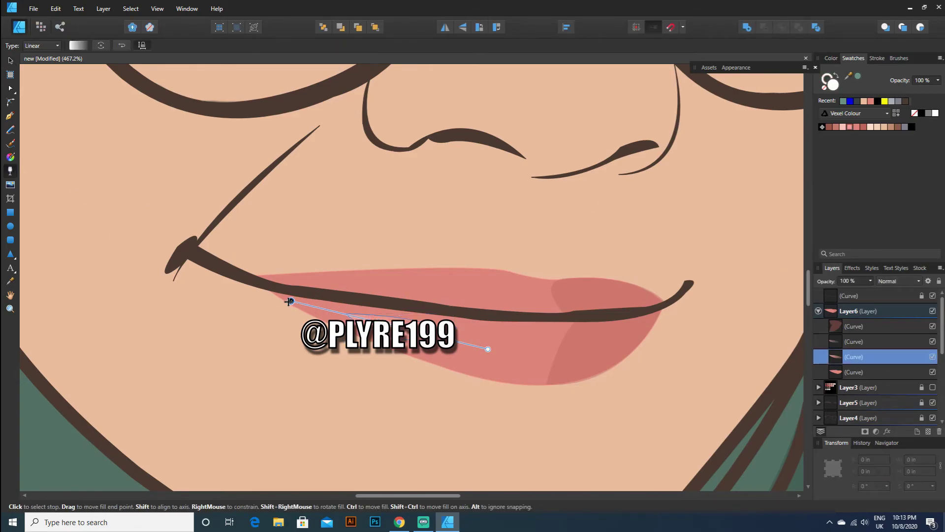
left_click(56, 9)
left_click(70, 19)
left_click(56, 9)
left_click(70, 19)
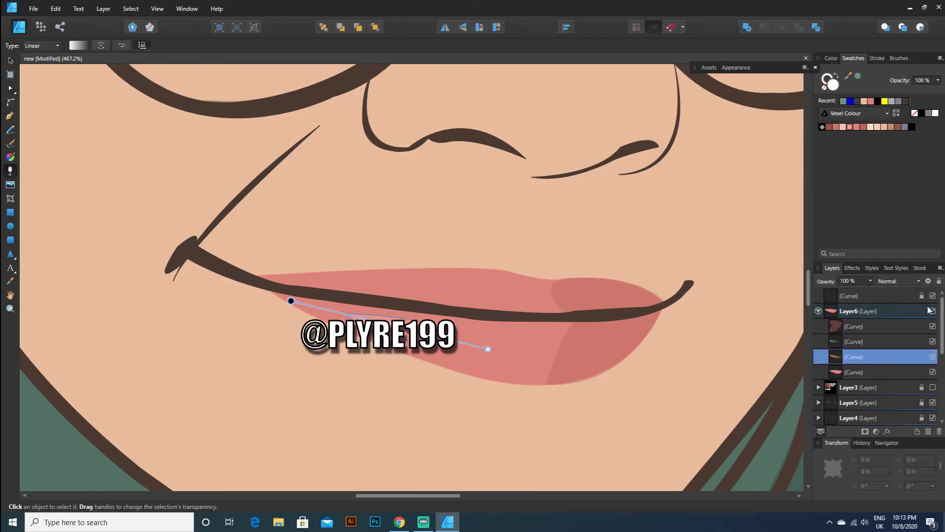
- Adjust the transparency gradient of the smaller inner highlight on the lower lip and deselect it
left_click(876, 341)
left_click_drag(445, 335, 427, 338)
left_click(630, 264)
scroll(594, 337, "down", 4)
- Set the opacity of the dark shading shape at the right end of the lips to 100%
left_click(594, 339)
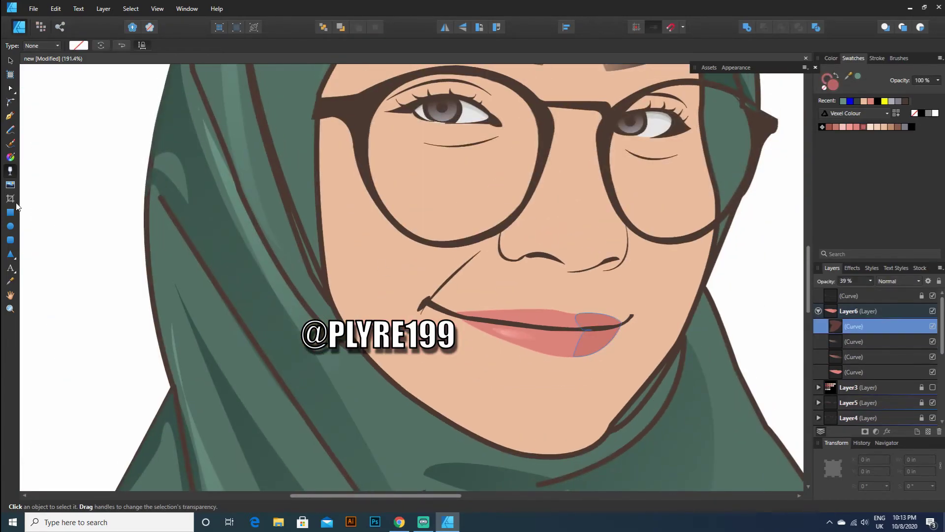
left_click(10, 60)
left_click(856, 282)
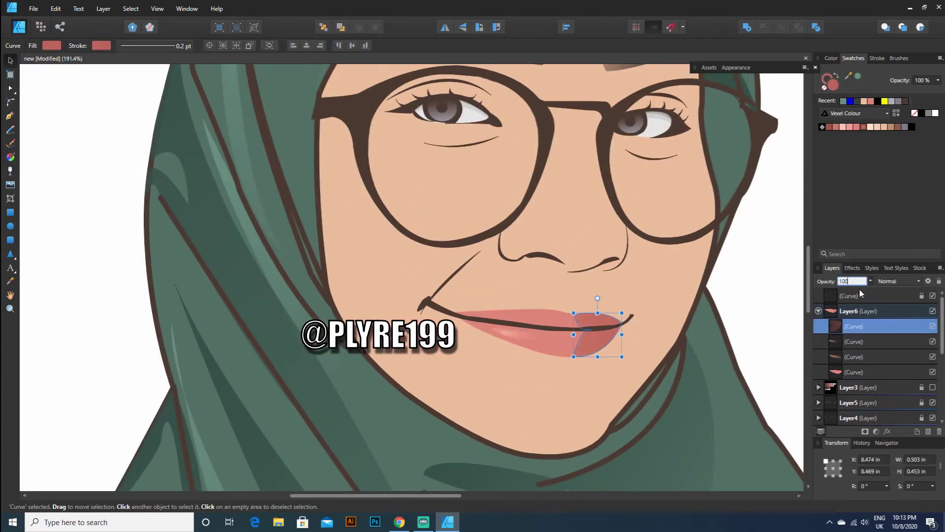
type("100")
key("Return")
- Apply a linear transparency gradient to the lips' dark shading, fading from the right mouth corner toward the middle, and deselect it
left_click(11, 171)
left_click_drag(470, 345, 546, 349)
left_click_drag(654, 315, 554, 342)
left_click(11, 61)
left_click(670, 262)
scroll(671, 261, "down", 4)
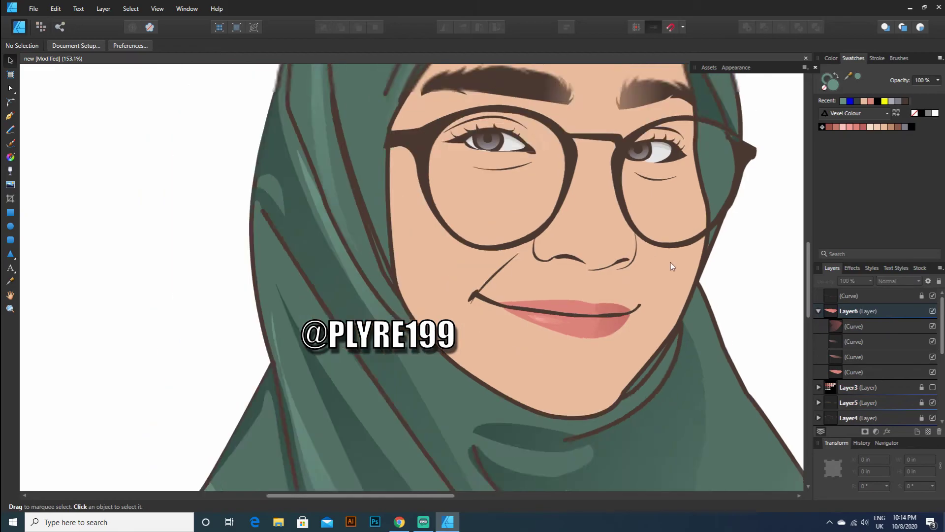
- Collapse and lock the lips layer Layer6, and add a new layer at the top of the stack
scroll(532, 246, "down", 2)
left_click(818, 311)
left_click(859, 311)
left_click(939, 281)
left_click(767, 305)
left_click(859, 297)
left_click(917, 432)
- Hide the face, hijab and eye fills and show the glass reference photo
scroll(926, 409, "down", 4)
left_click(933, 327)
left_click(933, 372)
scroll(934, 389, "up", 2)
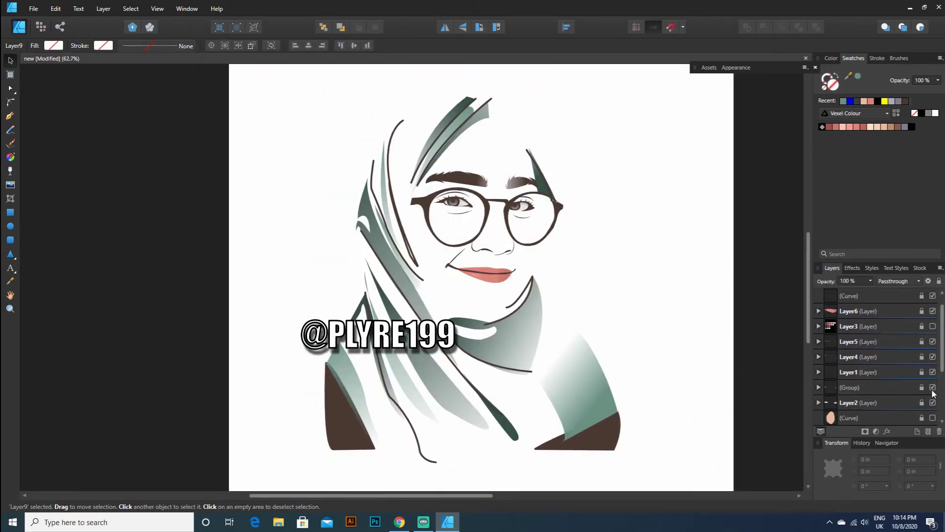
scroll(931, 372, "down", 2)
left_click(933, 418)
- Draw two overlapping circles with yellow stroke and no fill over the left eye's catchlight, the smaller about 0.045 in wide
scroll(930, 416, "up", 3)
scroll(462, 221, "up", 3)
scroll(461, 279, "up", 7)
left_click(98, 46)
left_click(92, 79)
left_click(10, 116)
scroll(427, 228, "up", 5)
left_click(10, 226)
left_click_drag(452, 278, 481, 307)
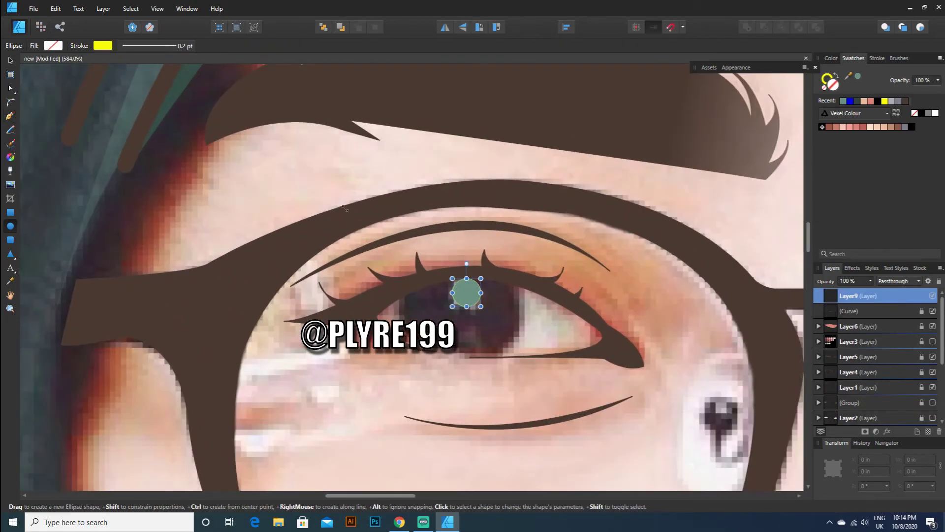
left_click(10, 61)
left_click(53, 46)
left_click(136, 92)
key("e")
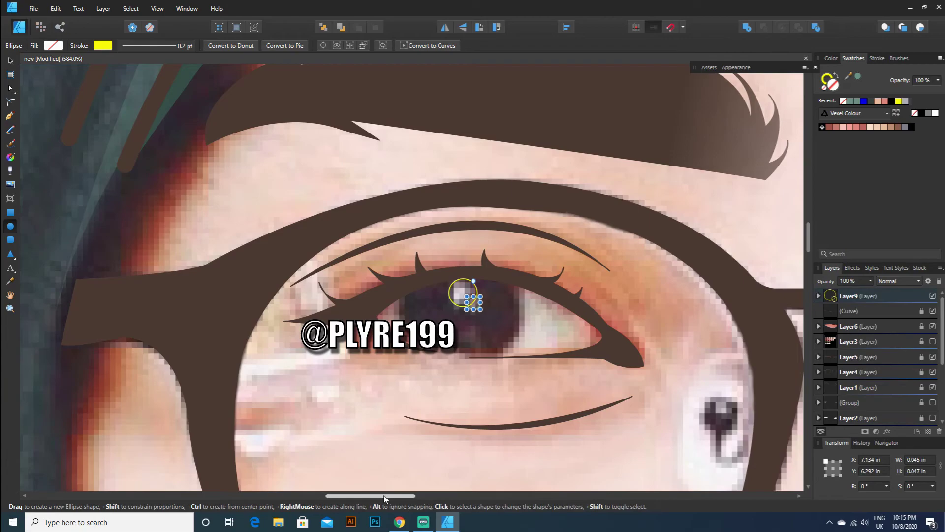
- Draw matching yellow-outlined circles over the right eye's catchlight and deselect them
left_click_drag(385, 497, 477, 497)
left_click_drag(338, 320, 368, 347)
left_click(10, 61)
left_click(367, 222)
- Hide the glass reference photo and show the hijab, face and eye fills again
scroll(424, 233, "down", 6)
scroll(910, 329, "down", 5)
left_click(933, 418)
left_click(933, 373)
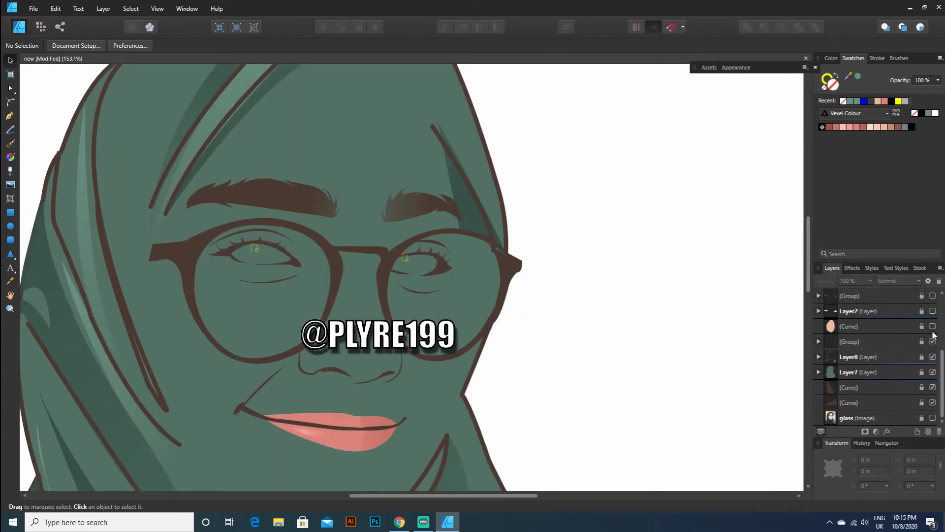
left_click(933, 326)
left_click(933, 311)
left_click(933, 296)
- Recolour all the catchlight circles on Layer9 to white
scroll(897, 342, "up", 5)
left_click_drag(345, 232, 424, 260)
scroll(422, 255, "up", 2)
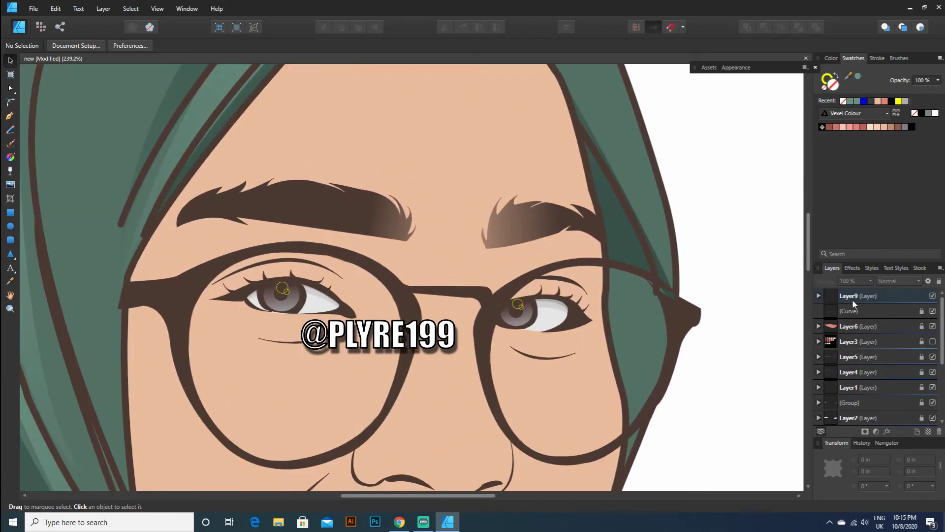
left_click(854, 297)
left_click(103, 46)
left_click(164, 66)
left_click(54, 45)
left_click(146, 66)
left_click(127, 103)
scroll(475, 243, "down", 5)
scroll(475, 243, "up", 5)
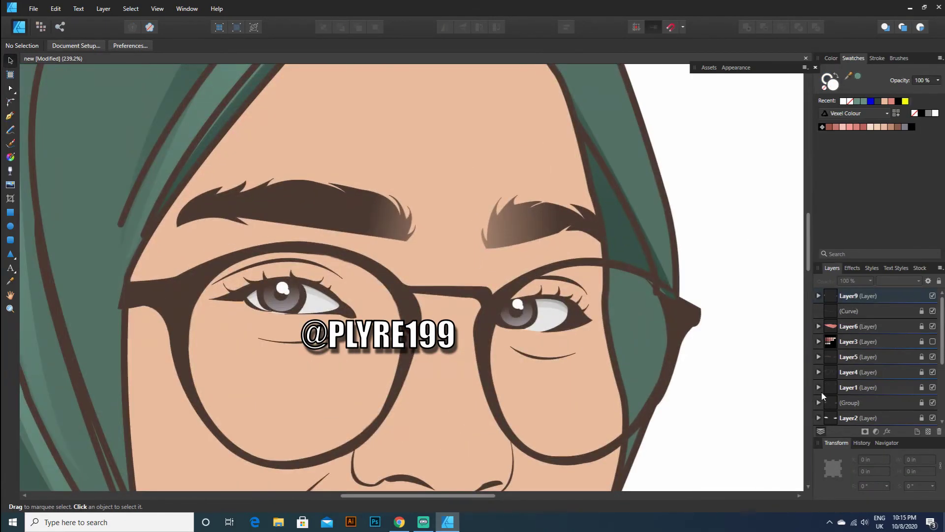
- Nest Layer9 at the bottom of Layer1 and merge each eye's pair of white circles into one shape with Add
left_click_drag(847, 400, 852, 348)
key("ctrl+z")
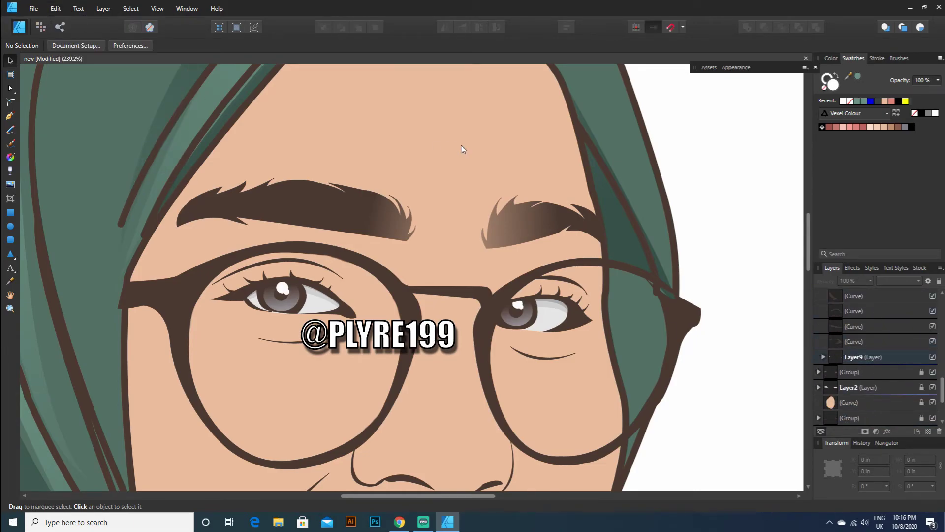
left_click(823, 356)
scroll(851, 365, "down", 1)
left_click(854, 371)
left_click(851, 359, "shift")
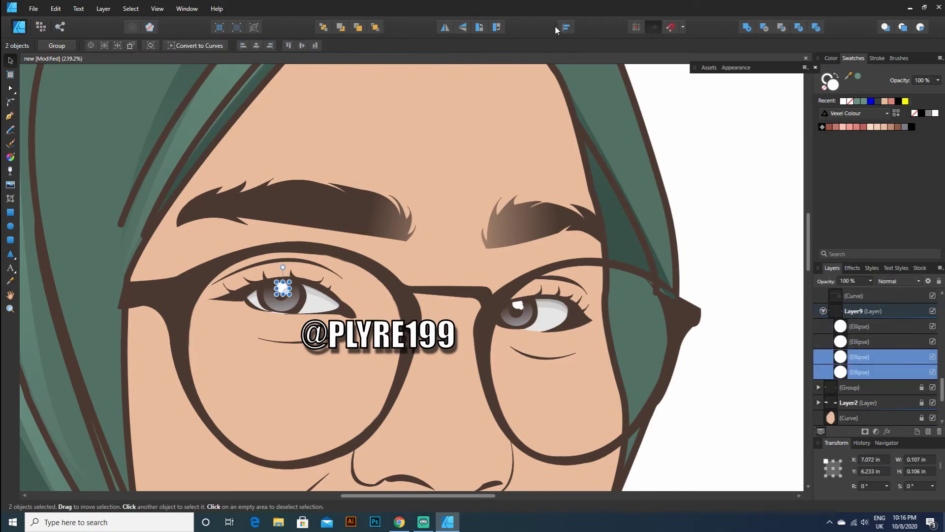
left_click(747, 29)
left_click(857, 340)
left_click(858, 327, "shift")
left_click(748, 28)
left_click(608, 234)
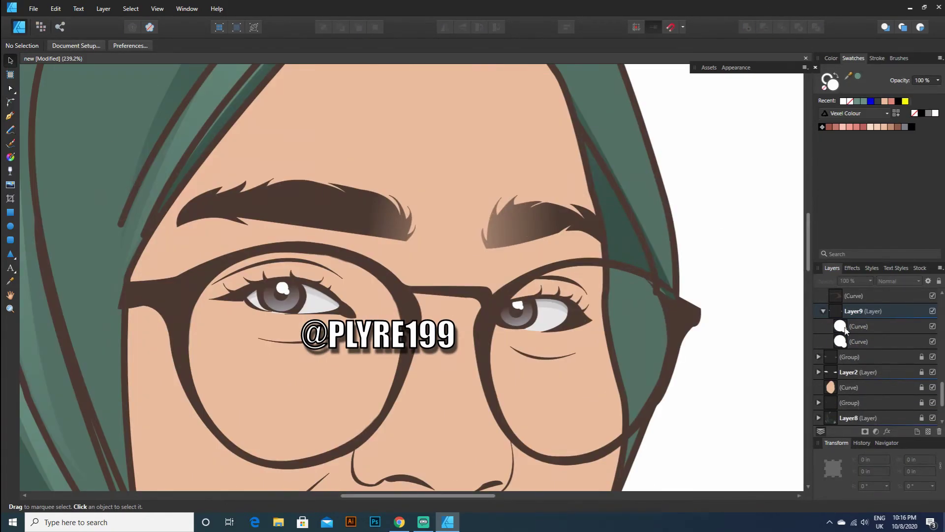
- Apply linear transparency gradients to the merged white catchlights in both eyes and deselect them
left_click(857, 326)
key("y")
left_click(859, 341)
left_click_drag(278, 276, 290, 295)
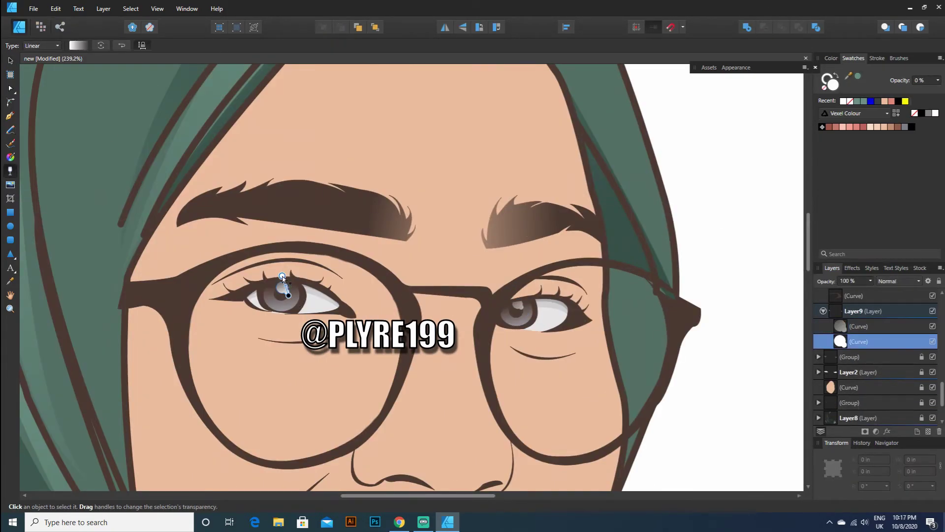
left_click(10, 62)
left_click(494, 231)
scroll(494, 232, "down", 9)
- Collapse Layer9 and Layer1, and add a new layer at the top of the stack
left_click(823, 311)
scroll(897, 317, "up", 2)
scroll(897, 317, "up", 8)
left_click(818, 357)
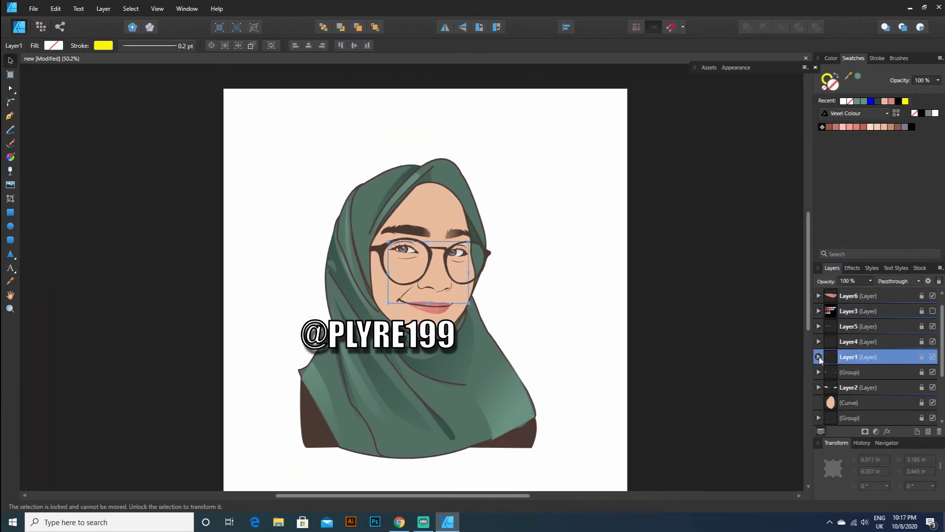
left_click(917, 431)
- Hide Layer7, Layer8 and the face fill, and show the glass reference photo for tracing
scroll(894, 372, "down", 5)
left_click(933, 372)
left_click(933, 357)
left_click(932, 327)
left_click(933, 418)
scroll(882, 364, "up", 5)
scroll(436, 191, "up", 5)
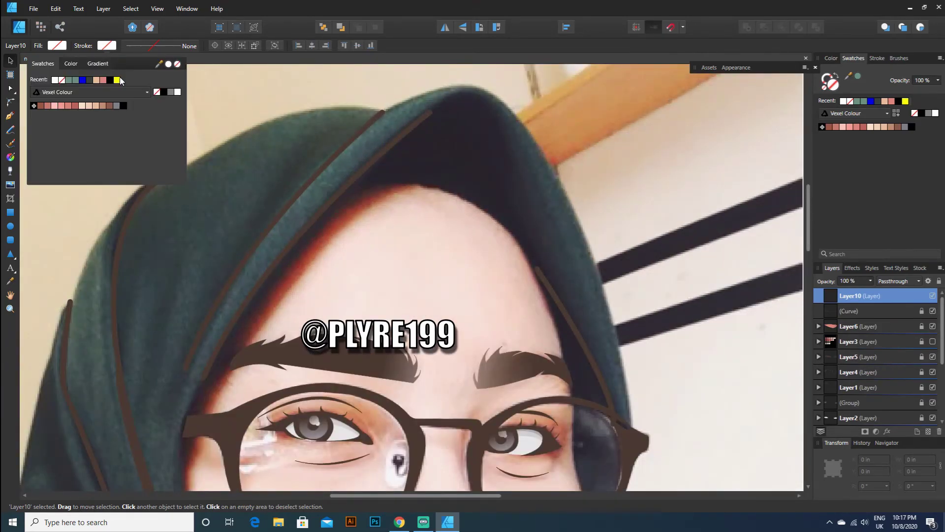
- Trace the dark inner hijab area above the forehead as a closed Pen shape on Layer10
key("p")
left_click_drag(612, 414, 620, 421)
left_click(536, 272, "alt")
left_click_drag(532, 235, 517, 213)
left_click_drag(506, 134, 509, 114)
left_click(323, 211)
- Colour the inner hijab shape's fill and stroke dark brown sampled from the artwork, and deselect it
left_click(46, 45)
left_click_drag(137, 64, 296, 193)
left_click(147, 64)
left_click(96, 45)
left_click(158, 64)
left_click(10, 61)
left_click(202, 96)
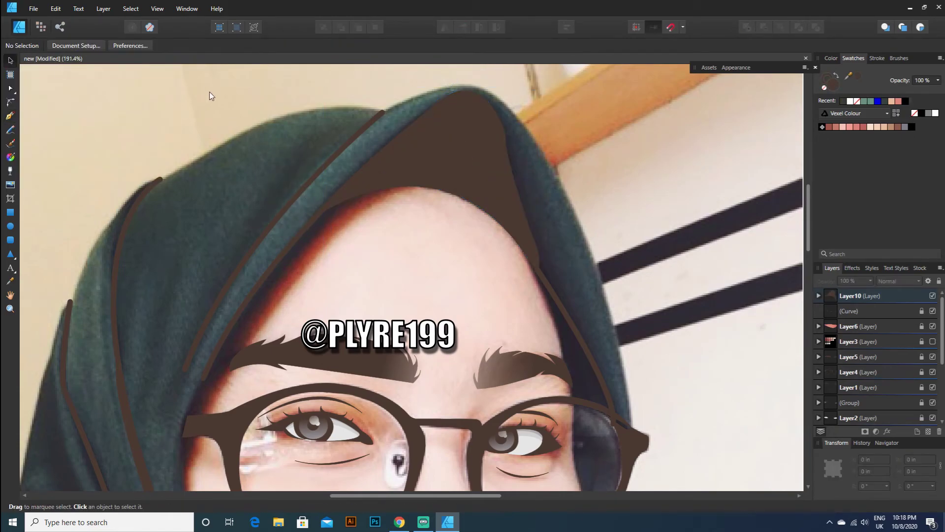
- Show Layer7, Layer8 and the face fill again over the reference photo
scroll(915, 413, "down", 5)
scroll(705, 333, "down", 5)
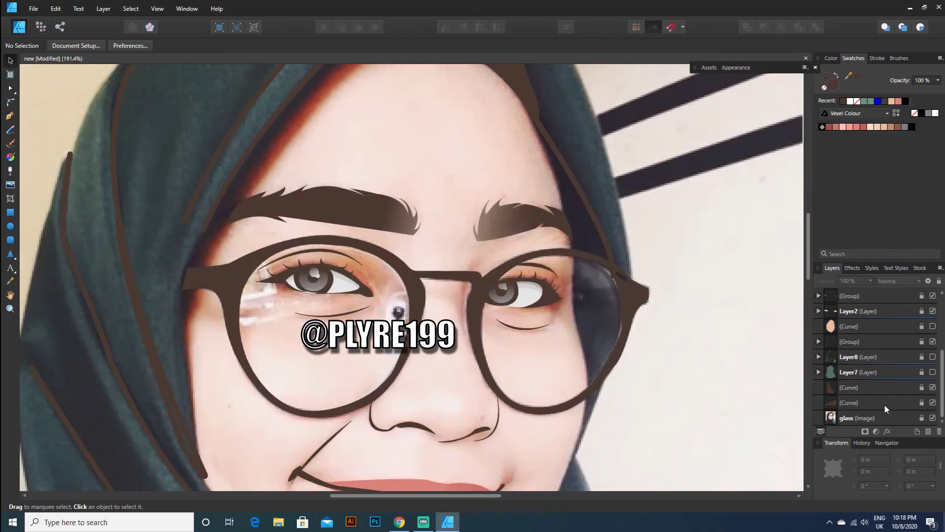
scroll(609, 277, "down", 2)
scroll(609, 277, "up", 1)
scroll(736, 354, "up", 1)
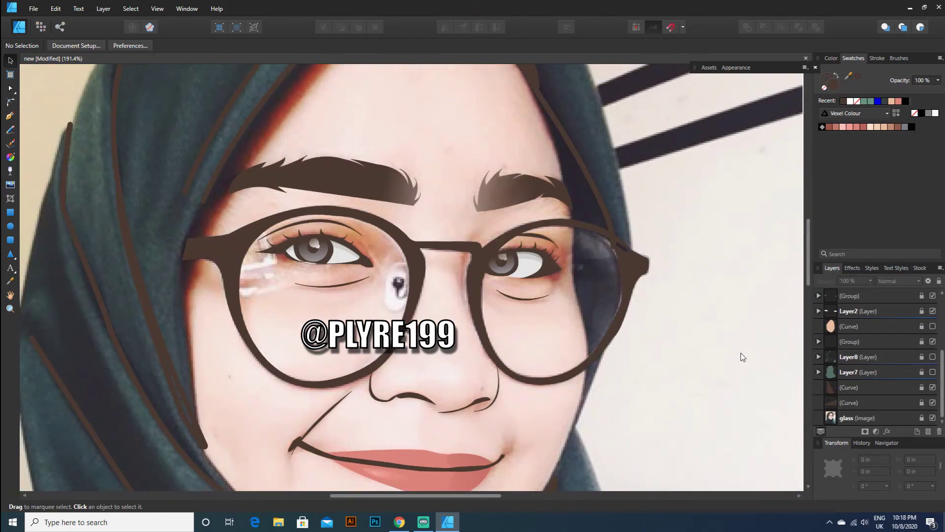
left_click(933, 372)
left_click(932, 357)
left_click(932, 326)
- Adjust the outline of the brown inner hijab shape to fit the hijab fold and the forehead edge
scroll(922, 419, "up", 5)
scroll(534, 286, "down", 5)
scroll(531, 212, "up", 6)
left_click(861, 298)
left_click_drag(539, 245, 544, 245)
left_click_drag(455, 172, 455, 171)
left_click_drag(366, 243, 361, 244)
left_click(526, 231)
scroll(483, 163, "down", 3)
left_click(482, 160)
left_click_drag(453, 97, 453, 100)
left_click_drag(362, 100, 361, 103)
- Undo the last four changes to the artwork, select the brown inner hijab shape to check it, and deselect it
key("ctrl+0")
scroll(417, 118, "up", 5)
left_click(55, 9)
left_click(687, 217)
key("ctrl+z")
key("ctrl+z")
key("ctrl+z")
key("ctrl+z")
left_click(688, 218)
left_click(509, 227)
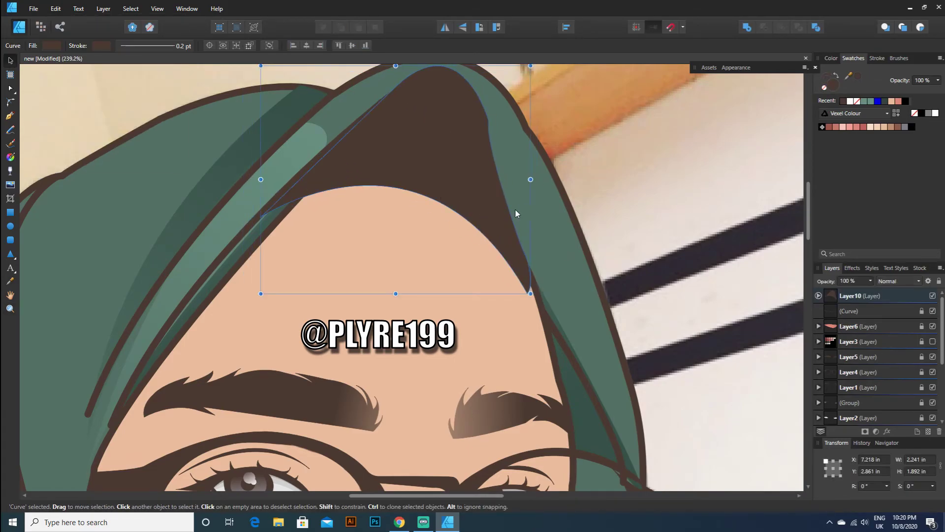
left_click(608, 236)
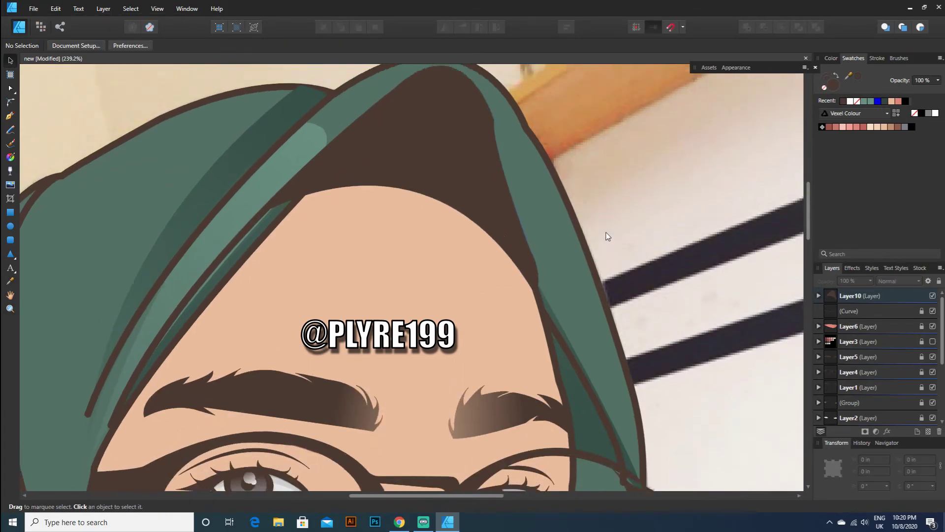
- Hide the glass reference photo and lock Layer10, leaving nothing selected
scroll(609, 239, "down", 5)
scroll(612, 244, "down", 3)
left_click(32, 9)
left_click(55, 91)
scroll(902, 388, "down", 5)
scroll(902, 384, "up", 5)
left_click(886, 296)
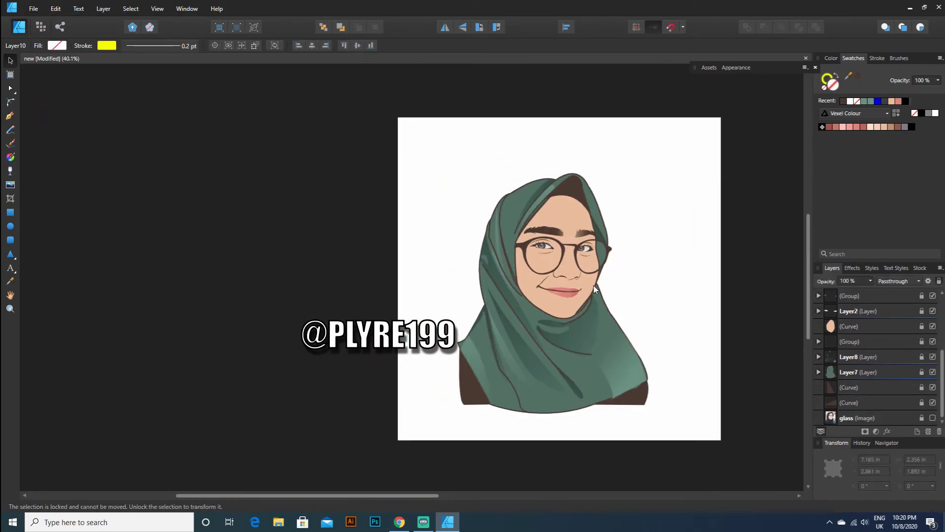
key("ctrl+d")
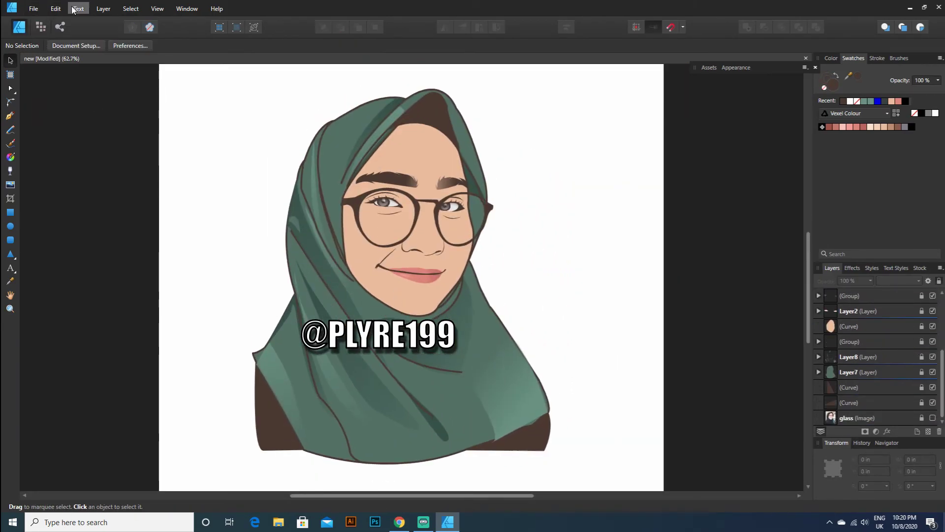
- Shorten the transparency gradient on the eyebrow above the image-right eye in Layer5, and deselect it
scroll(832, 371, "up", 5)
left_click(819, 356)
left_click(853, 388)
left_click(10, 171)
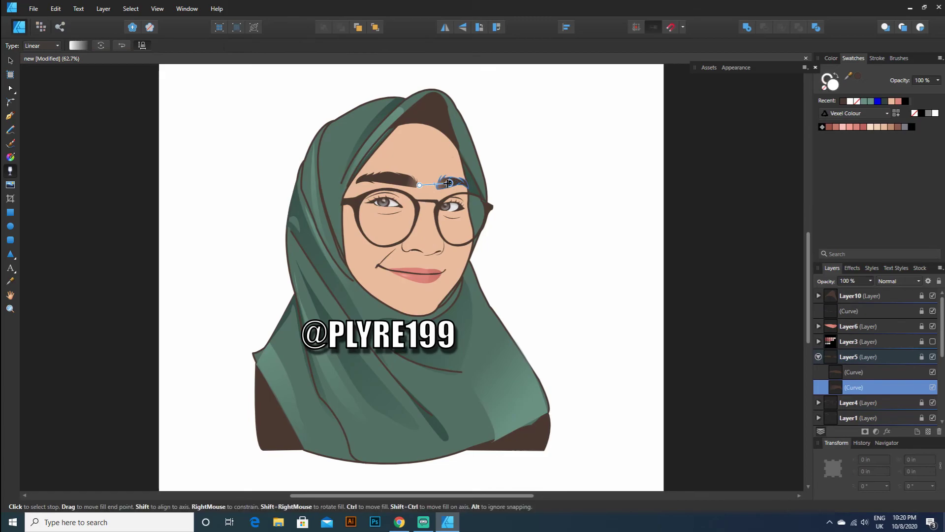
left_click_drag(454, 182, 445, 182)
left_click(11, 60)
key("ctrl+d")
scroll(852, 372, "down", 3)
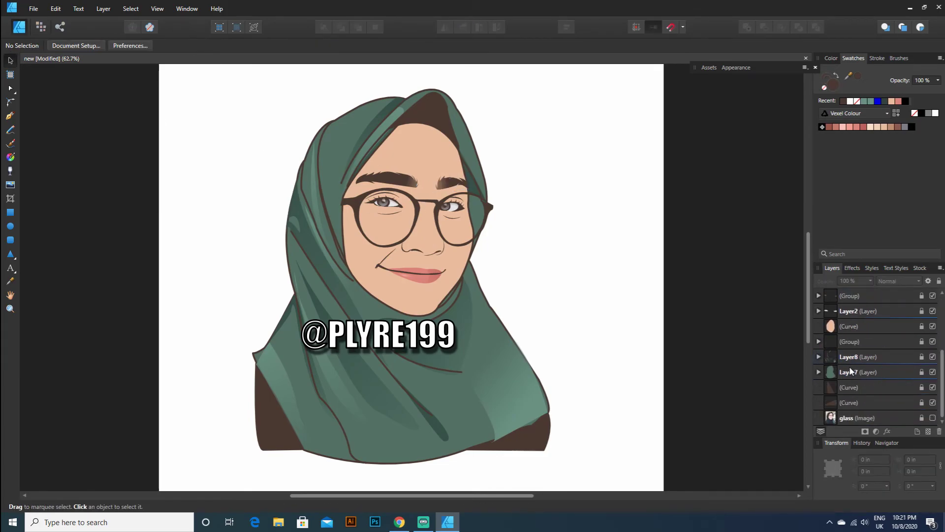
- Add a new layer directly above the face fill, hide the face fill, Layer8 and Layer7, and show the glass photo
left_click(858, 327)
left_click(916, 431)
left_click_drag(850, 297, 847, 366)
left_click(932, 372)
left_click(932, 403)
left_click(932, 418)
left_click(423, 522)
left_click(632, 10)
scroll(911, 389, "down", 2)
left_click(932, 418)
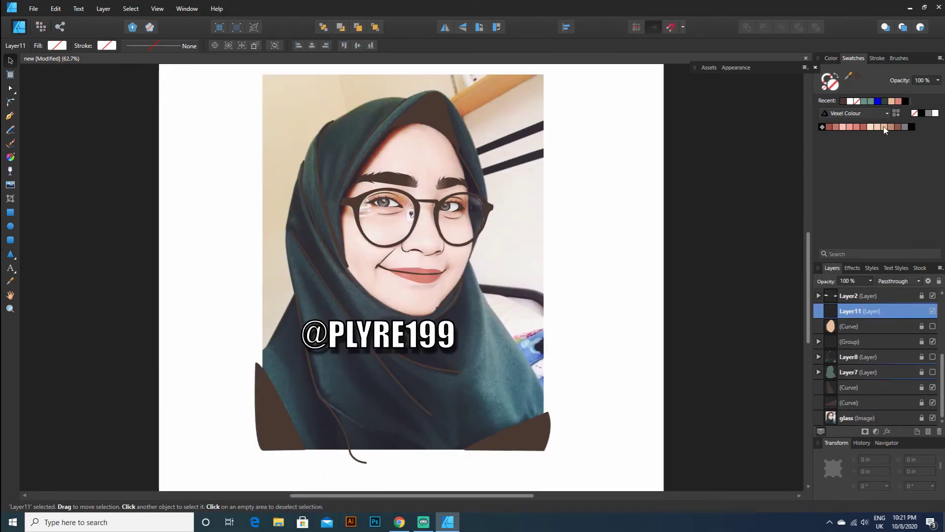
- Trace a shadow shape in the tan skin swatch from the forehead down the image-left edge of the face on Layer11
left_click(891, 127)
scroll(305, 177, "up", 2)
left_click(107, 46)
left_click_drag(159, 63, 54, 45)
left_click(175, 64)
left_click(11, 116)
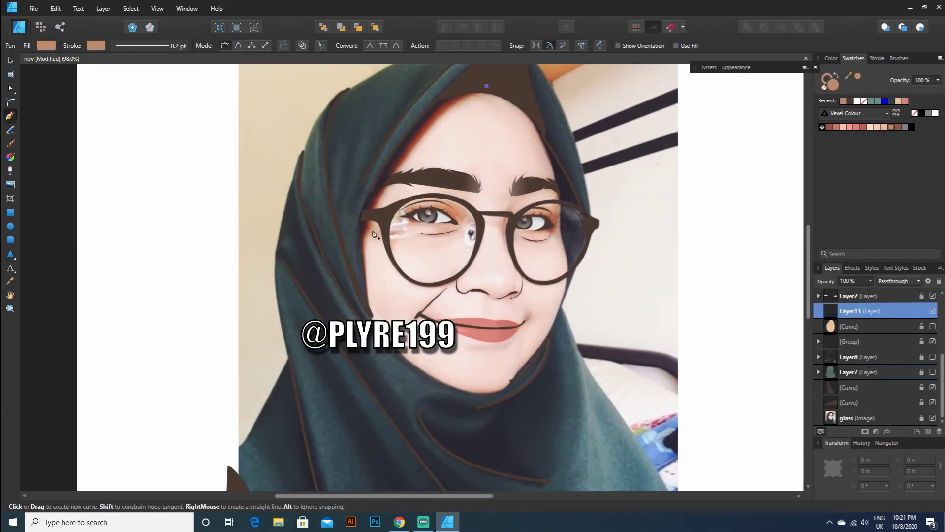
left_click(372, 397)
scroll(642, 132, "up", 2)
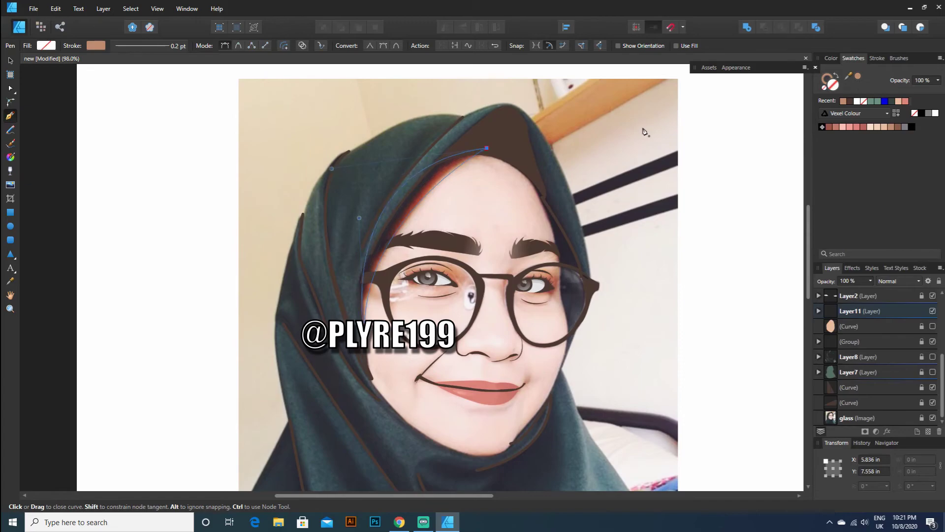
left_click(11, 61)
left_click(48, 108)
- Trace a closed eyeshadow shape around the upper lid of the image-right eye with the Pen tool
left_click(10, 116)
scroll(514, 262, "down", 1)
scroll(515, 262, "up", 6)
left_click(523, 228)
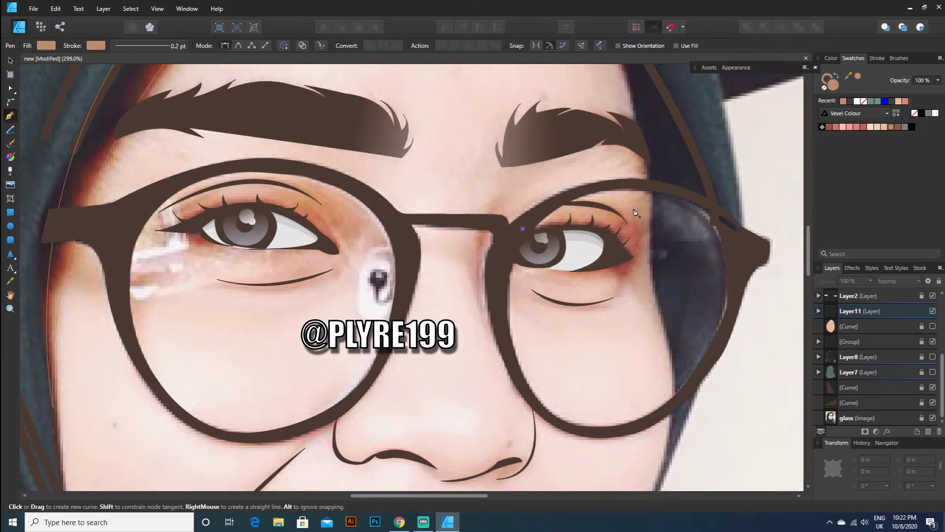
left_click_drag(634, 209, 661, 247)
left_click(596, 269)
left_click(523, 229)
- Trace a matching eyeshadow shape around the upper lid of the image-left eye and deselect it
left_click(388, 254)
left_click_drag(167, 213, 48, 305)
left_click_drag(222, 243, 261, 261)
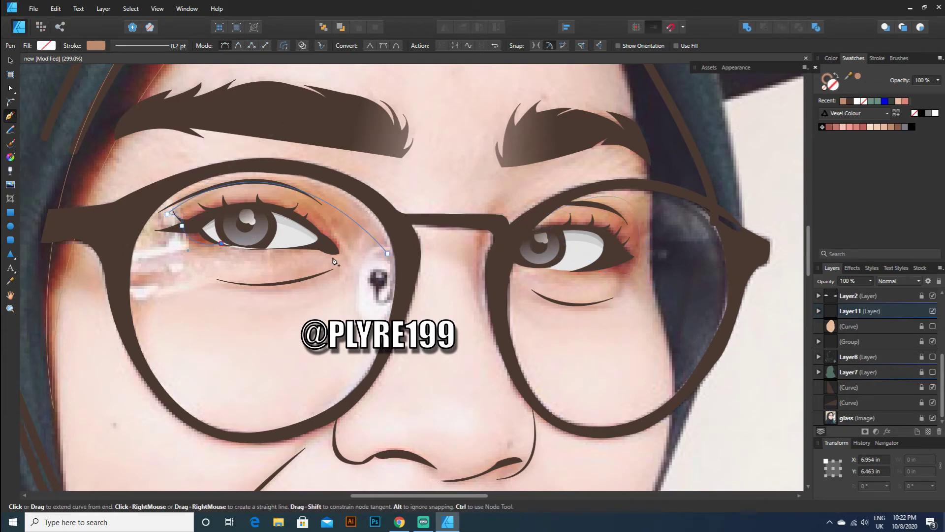
key("Escape")
key("v")
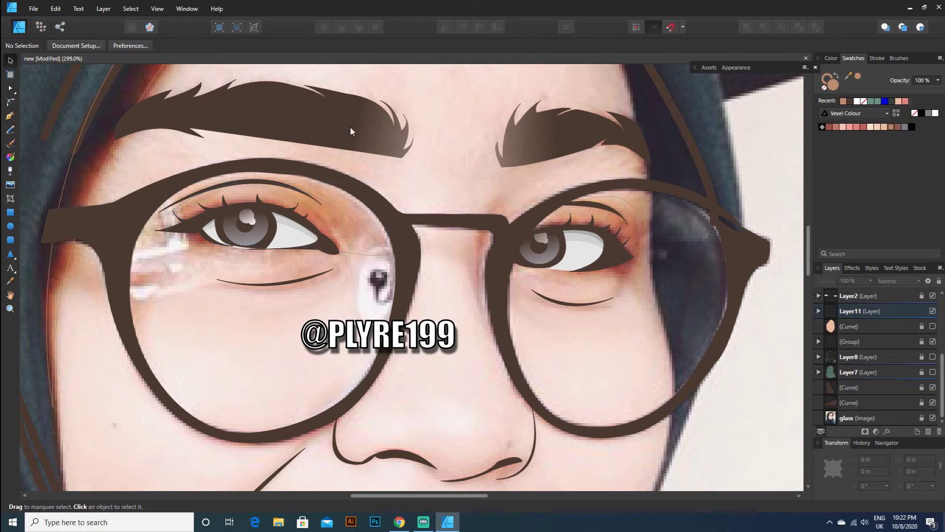
- Trace thin shadow shapes along the creases beneath both eyes
left_click(15, 116)
left_click_drag(355, 256, 356, 255)
left_click_drag(223, 281, 183, 265)
key("Escape")
key("v")
key("p")
left_click(542, 298)
left_click_drag(599, 301, 624, 293)
left_click(600, 302)
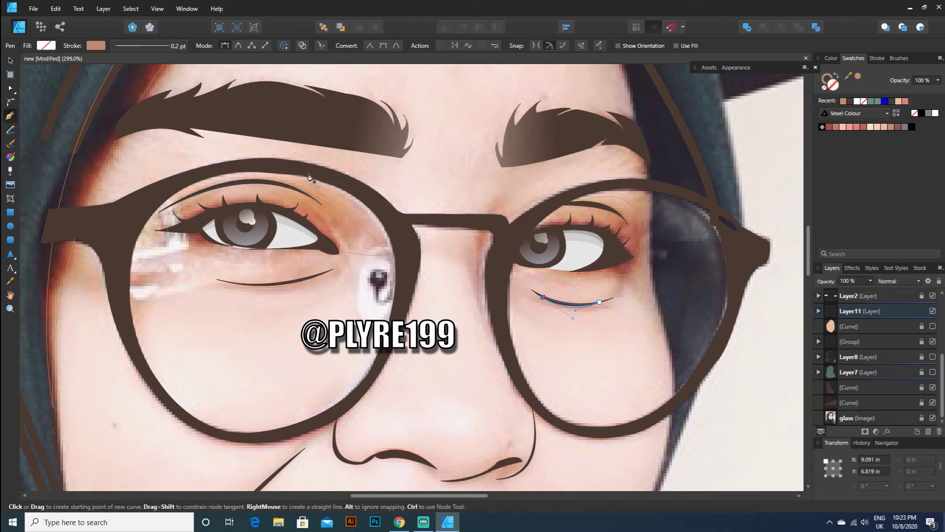
key("Escape")
- Trace a narrow closed shadow along the nose bridge beside the image-right lens
left_click(505, 203)
left_click_drag(485, 291, 508, 340)
left_click(485, 291)
left_click_drag(504, 203, 537, 167)
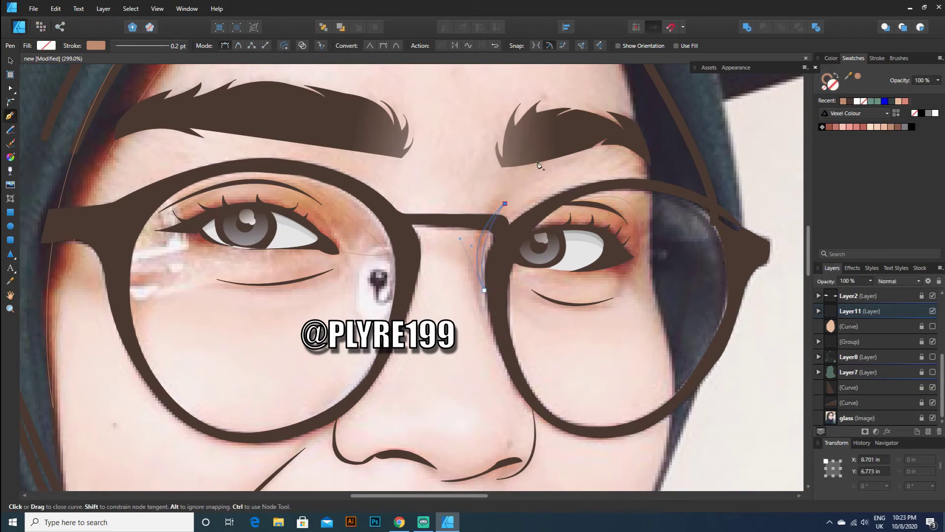
key("Escape")
key("v")
key("p")
- Trace curved shadow shapes on the cheeks along the lower rims of both glasses lenses
scroll(350, 248, "down", 2)
scroll(352, 248, "down", 2)
scroll(366, 329, "up", 3)
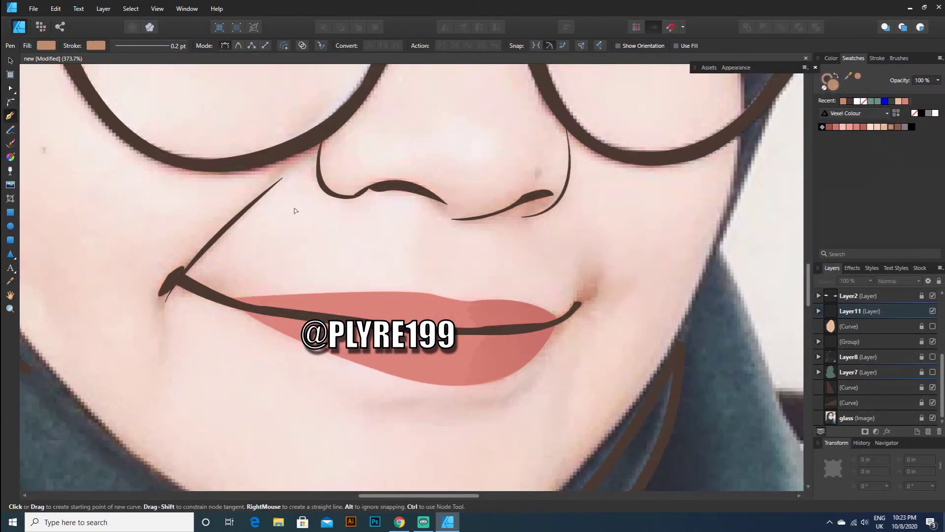
scroll(280, 295, "down", 4)
scroll(175, 191, "up", 2)
left_click_drag(516, 187, 515, 185)
left_click(384, 298)
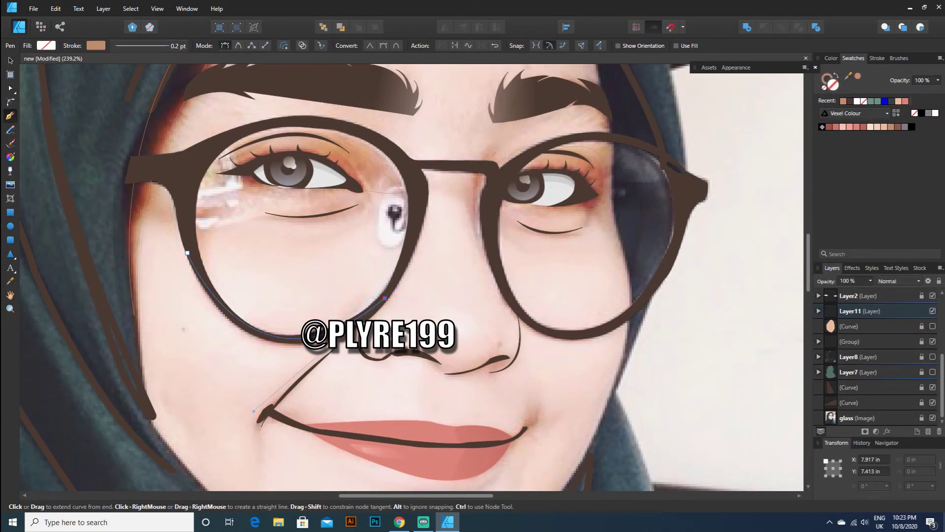
scroll(98, 122, "up", 2)
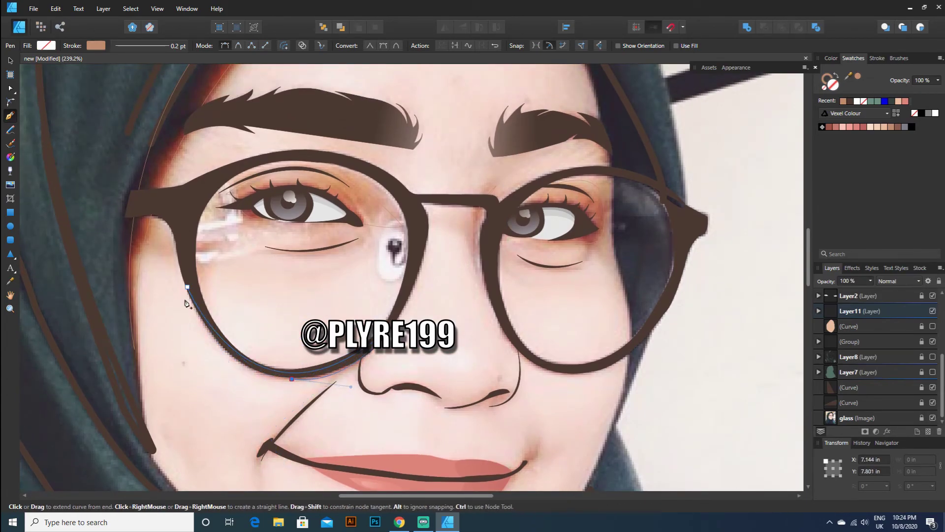
key("Escape")
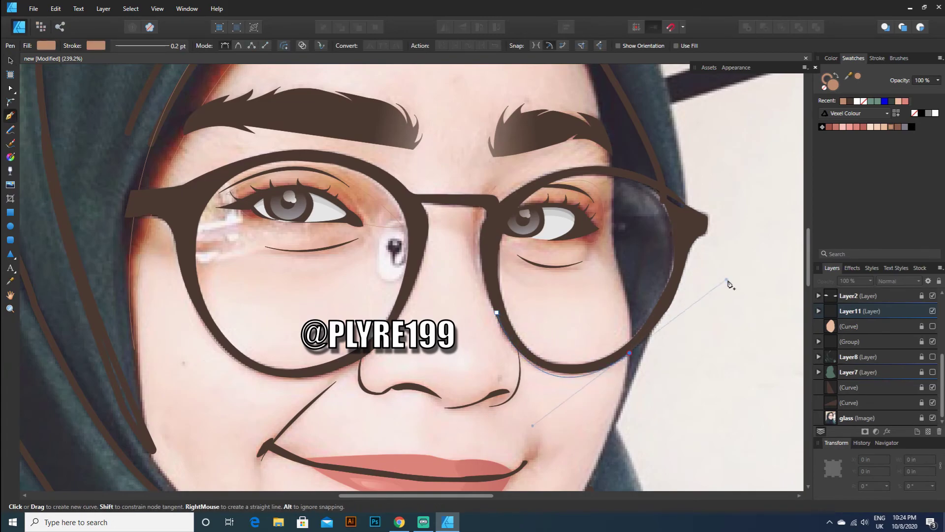
key("v")
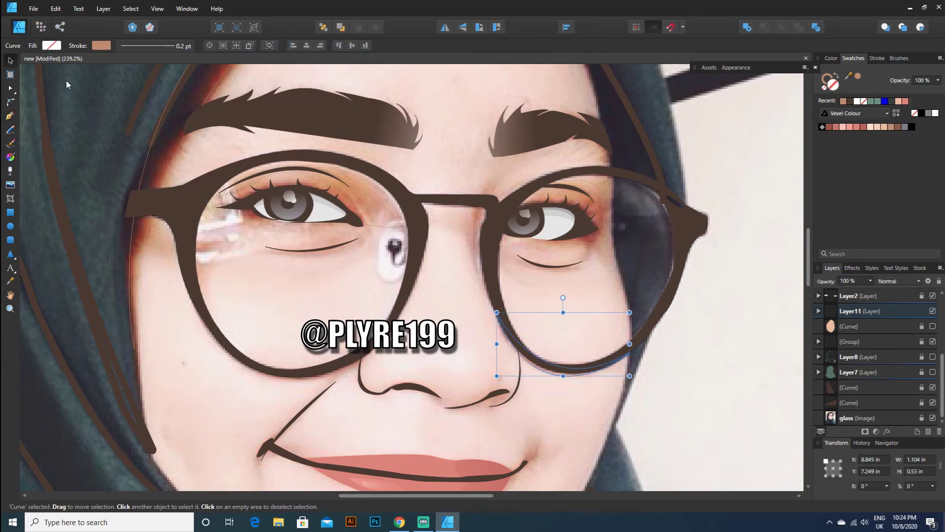
- Trace small shadow shapes along the image-left smile line and at both corners of the mouth
key("p")
scroll(317, 226, "down", 3)
left_click(271, 272)
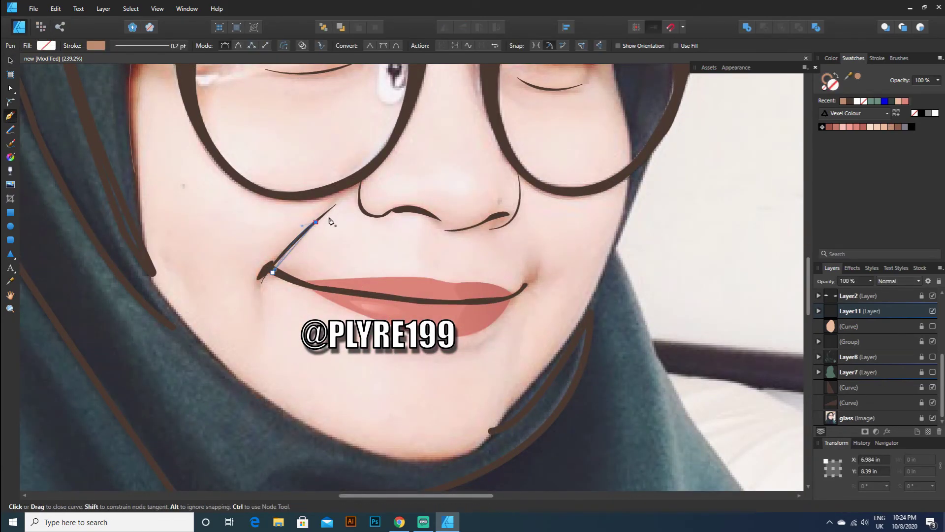
left_click_drag(518, 293, 535, 279)
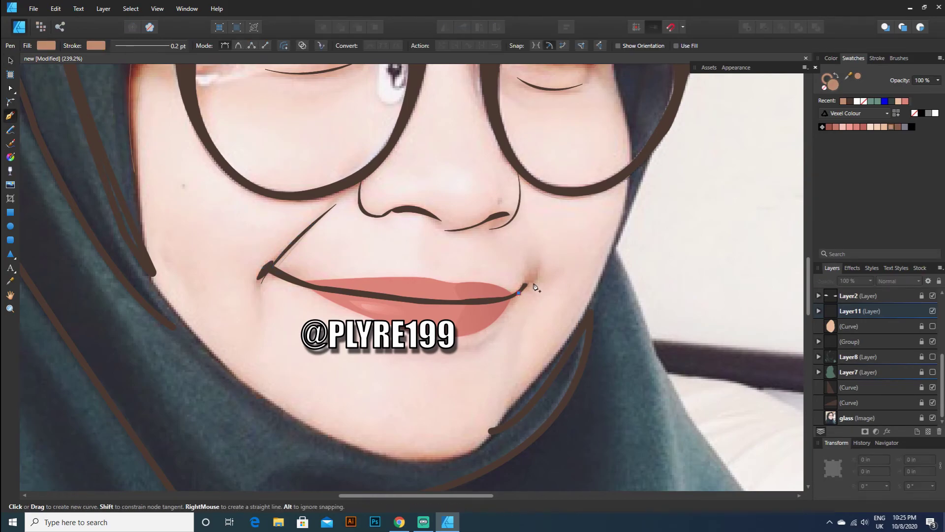
left_click(265, 280)
key("ctrl+0")
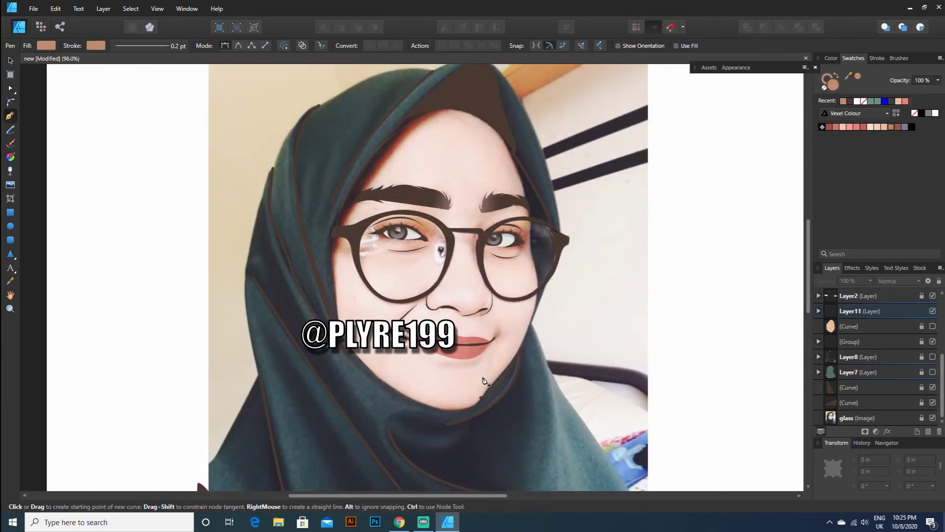
- Trace closed shadow shapes along the outer curves of both nostril wings and deselect them
scroll(460, 317, "up", 8)
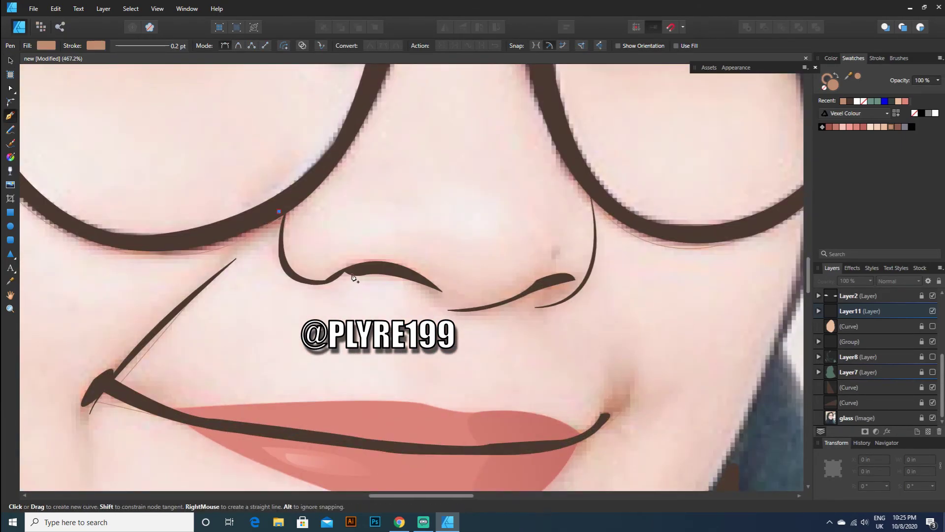
left_click(337, 278, "alt")
left_click_drag(297, 275, 279, 259)
left_click(279, 211)
left_click(536, 307)
left_click_drag(593, 228, 593, 146)
left_click(593, 228, "alt")
left_click_drag(536, 307, 463, 300)
left_click(10, 60)
left_click(391, 301)
- Trace a thin closed shadow beneath the image-right nostril line and deselect it
left_click(10, 116)
left_click(449, 310)
left_click(529, 296)
left_click(504, 300, "alt")
left_click(449, 310)
left_click(10, 61)
left_click(536, 332)
- Select all the traced facial shadow curves in Layer11 and group them
scroll(566, 331, "down", 6)
scroll(538, 295, "up", 2)
left_click(819, 310)
left_click(851, 326)
left_click(851, 387, "shift")
scroll(844, 344, "down", 2)
left_click(848, 357, "shift")
left_click(852, 403, "shift")
scroll(852, 418, "down", 1)
left_click(852, 388, "shift")
right_click(848, 351)
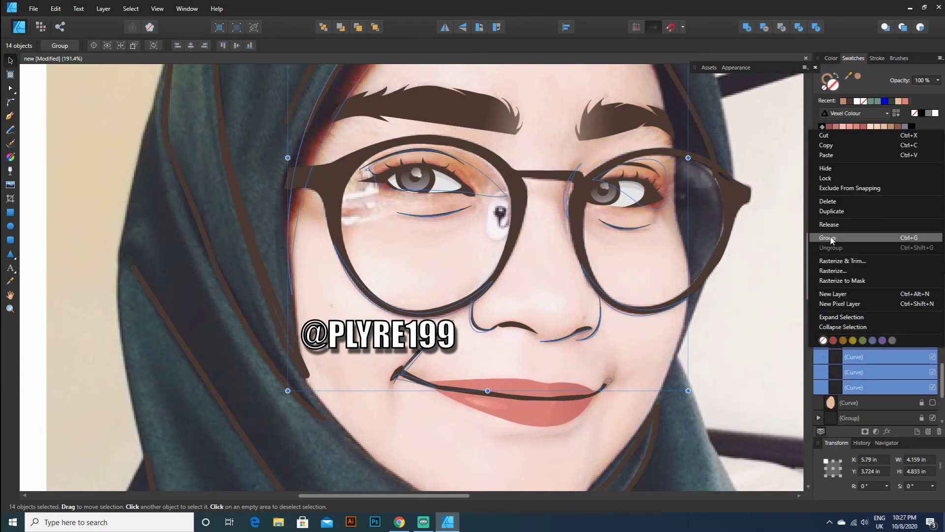
left_click(832, 239)
left_click(857, 342)
- Set up the Pen tool with no fill and a bright yellow stroke for outlining highlights
left_click(10, 116)
left_click(47, 47)
left_click(5, 61)
left_click(46, 46)
left_click(156, 64)
left_click(96, 45)
left_click(60, 64)
left_click_drag(126, 140, 123, 183)
left_click_drag(91, 129, 109, 153)
left_click(488, 212)
scroll(488, 212, "down", 2)
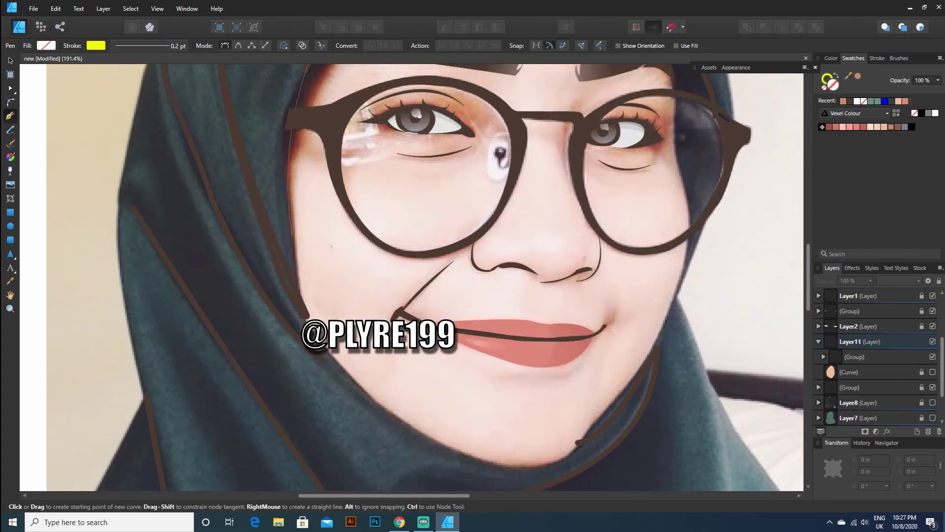
- Trace a wide closed highlight outline across the chin and around the lower lip
left_click_drag(379, 367, 401, 415)
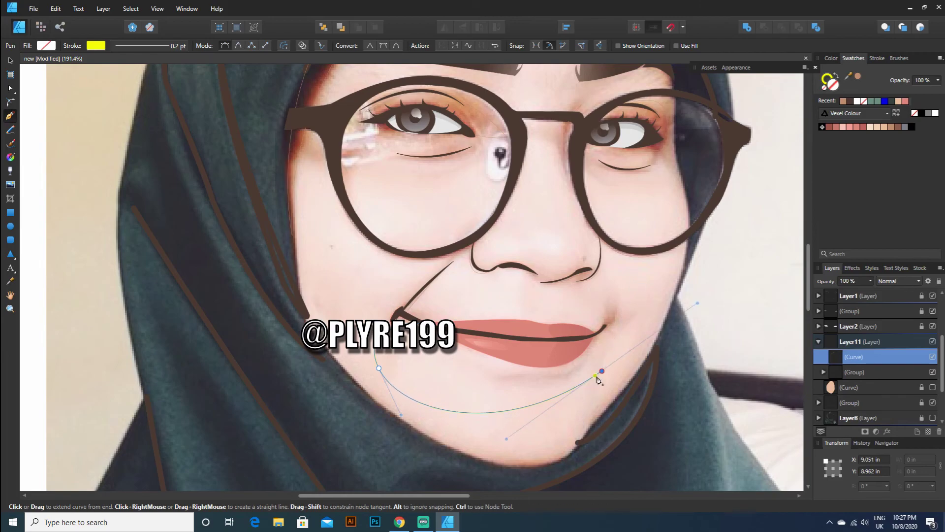
left_click(601, 370)
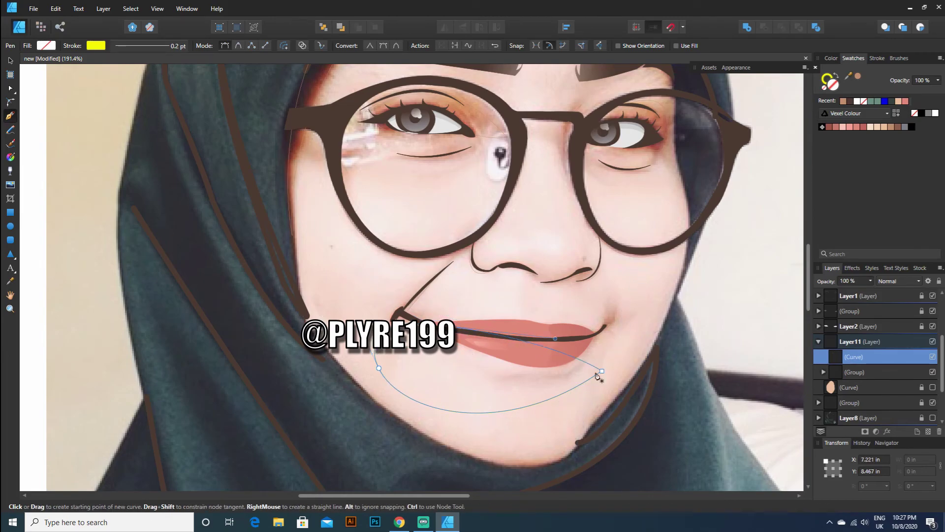
key("Escape")
- Trace a closed teardrop-shaped highlight outline over the nose bridge and tip
scroll(560, 264, "up", 3)
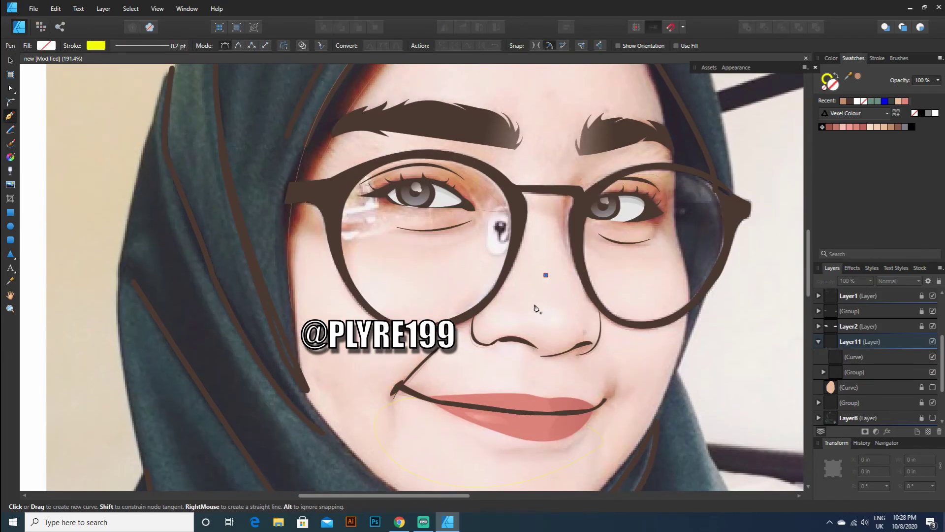
left_click(546, 275)
left_click_drag(515, 306, 494, 304)
left_click(544, 274)
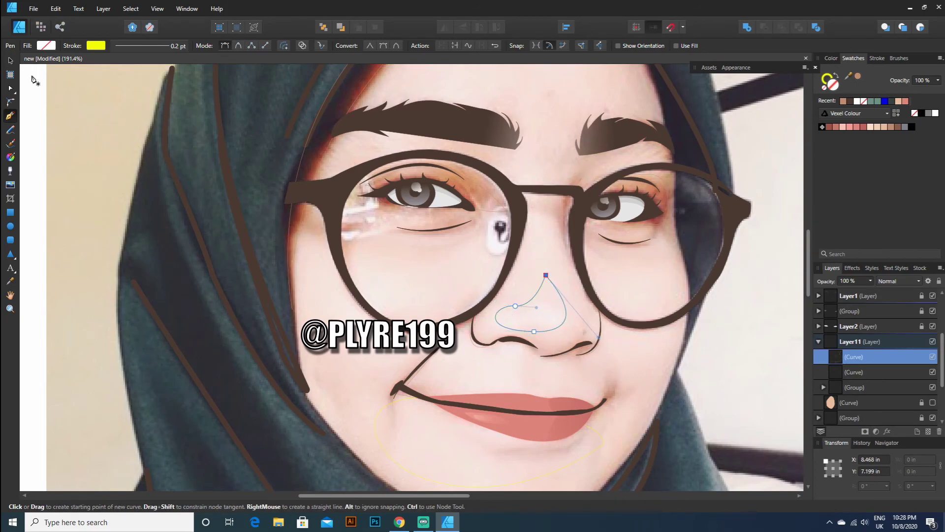
key("Escape")
- Trace a closed highlight outline between the image-left smile line, the nostril and the upper lip
scroll(635, 297, "up", 3)
scroll(635, 297, "down", 5)
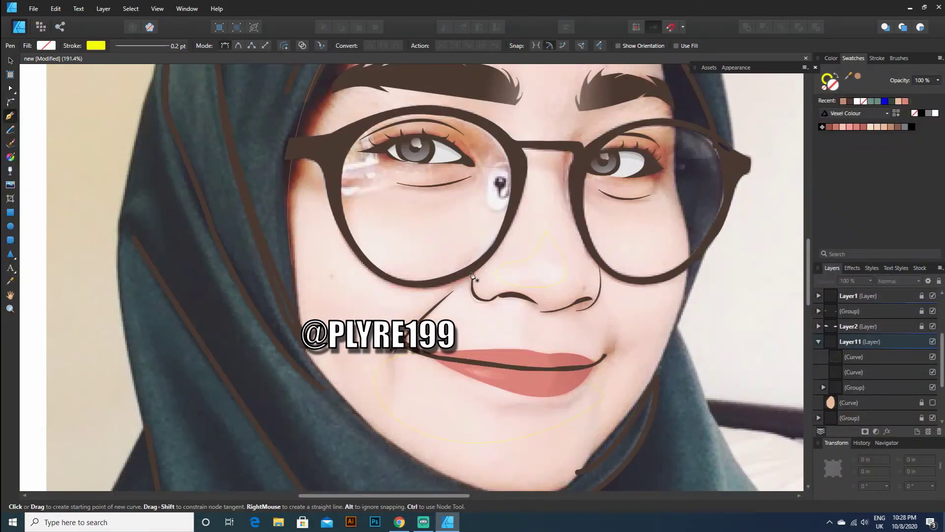
left_click(470, 273)
left_click(457, 357)
left_click_drag(491, 298, 473, 285)
left_click(470, 274)
left_click(122, 158, "ctrl")
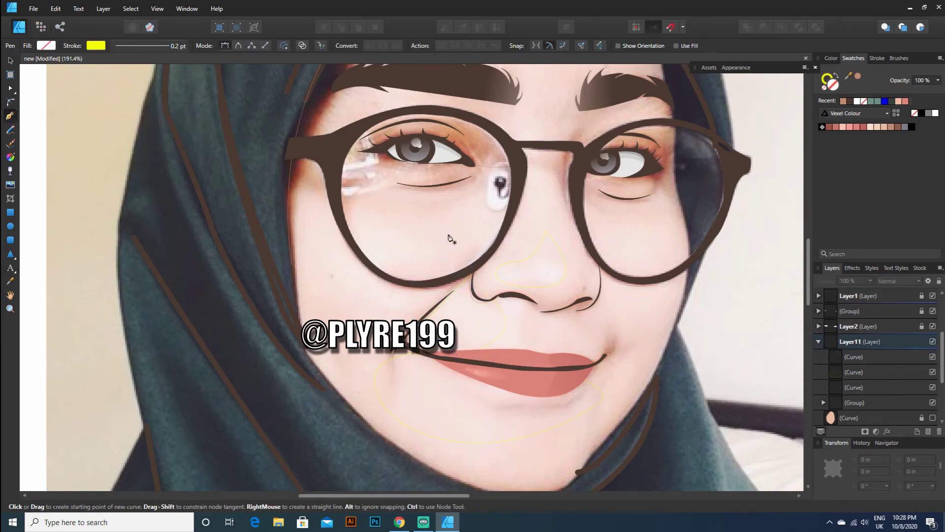
- Trace a large rounded highlight outline on the forehead with a smaller one inside it
scroll(547, 265, "down", 2)
scroll(555, 257, "up", 2)
scroll(517, 110, "up", 2)
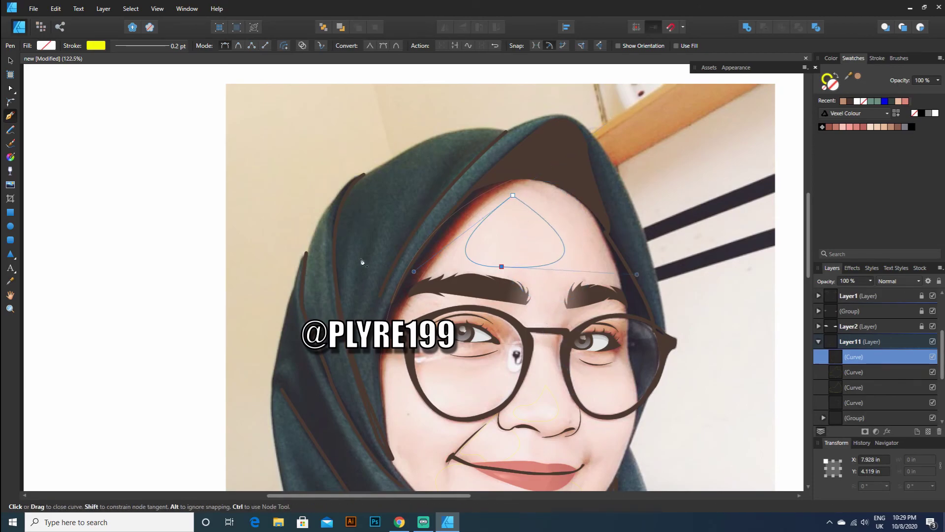
key("Escape")
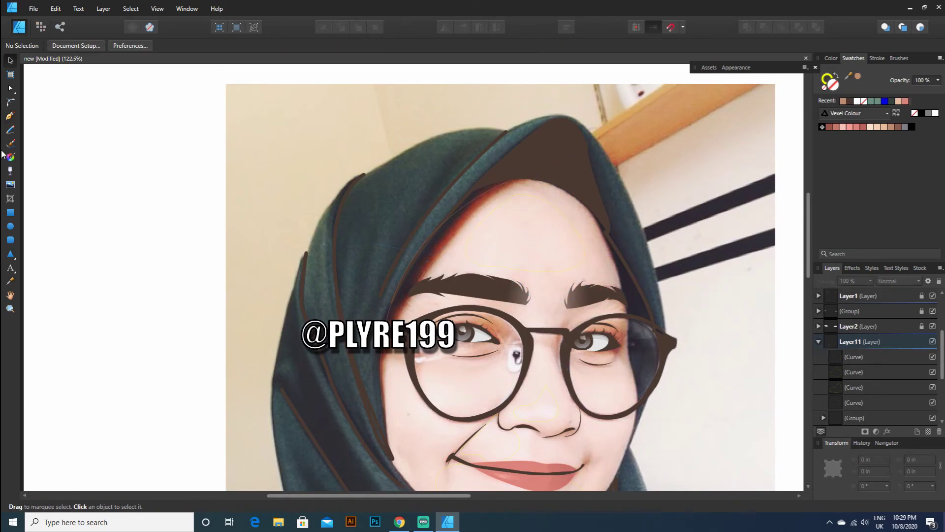
left_click_drag(522, 210, 415, 161)
key("v")
left_click(144, 163)
scroll(143, 162, "down", 2)
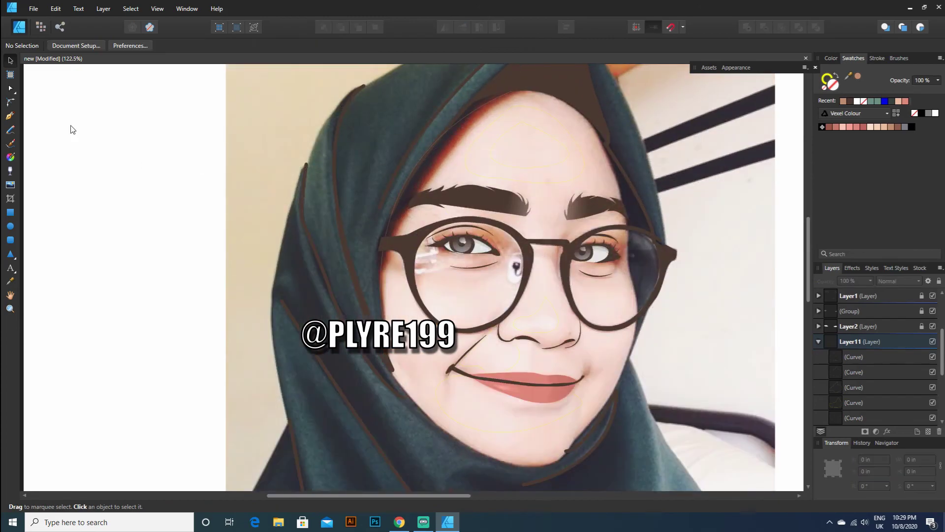
- Trace a small crescent inside the nose highlight and a larger crescent highlight beneath the image-left eye
key("p")
scroll(555, 320, "up", 6)
left_click(528, 290)
left_click_drag(429, 332, 399, 339)
key("Escape")
scroll(270, 201, "down", 5)
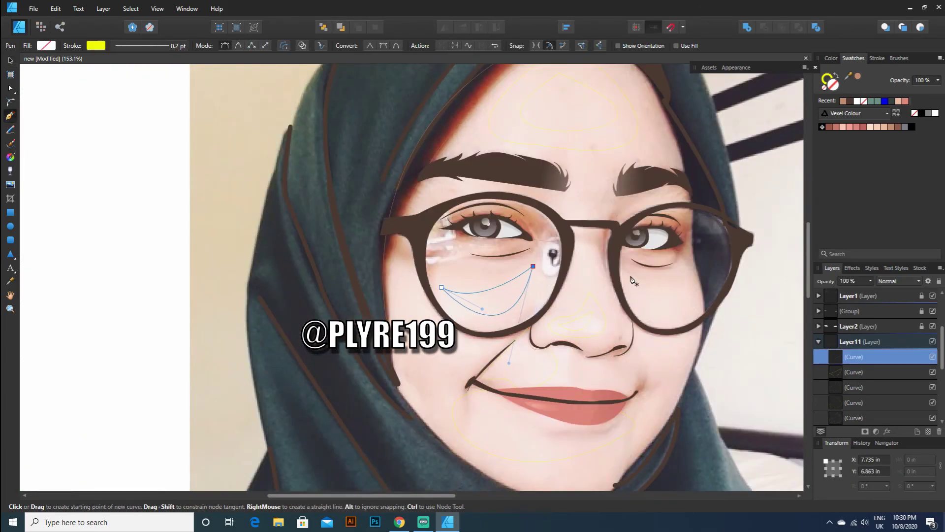
- Trace a crescent highlight beneath the image-right eye and a smaller crescent inside the image-left under-eye highlight
scroll(522, 284, "up", 4)
left_click(512, 284)
left_click_drag(390, 318, 363, 299)
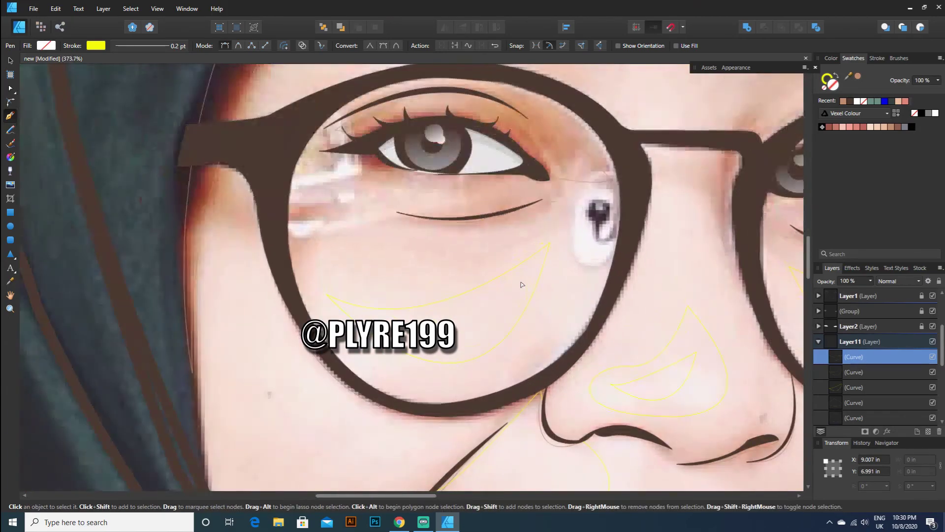
left_click_drag(484, 223, 505, 225)
scroll(604, 350, "down", 4)
scroll(750, 334, "up", 4)
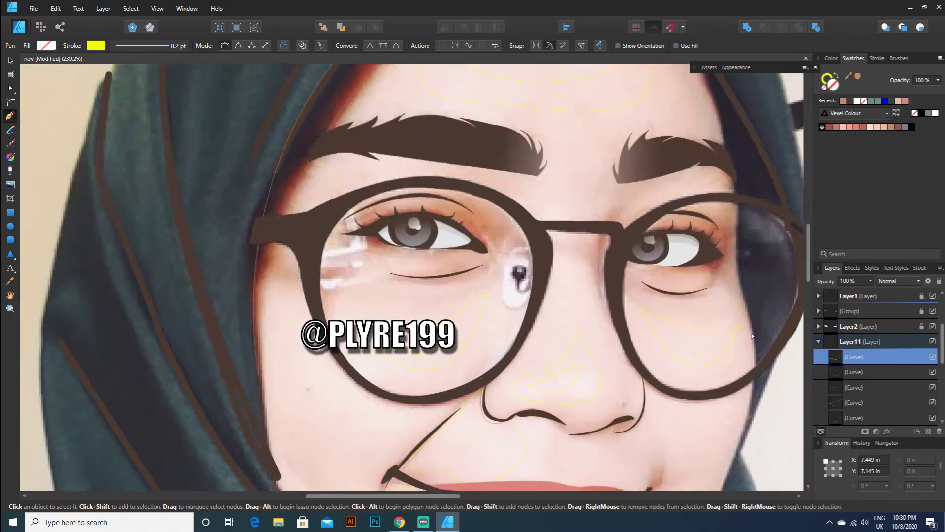
- Trace a smaller crescent inside the image-right under-eye highlight
left_click(616, 325)
left_click_drag(702, 344, 714, 340)
left_click(617, 326)
- Trace a small oval highlight outline inside the chin highlight, just below the lower lip
scroll(616, 325, "down", 5)
scroll(453, 321, "up", 5)
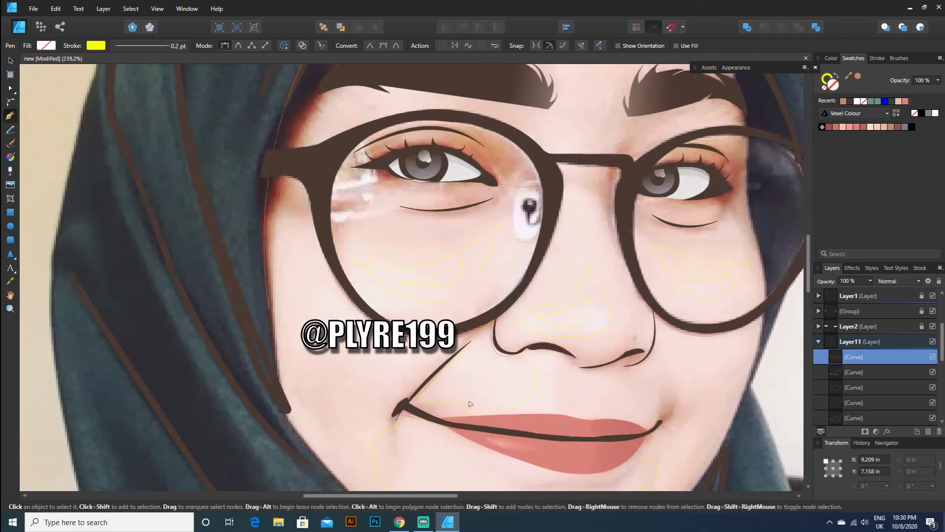
left_click_drag(256, 209, 230, 262)
scroll(499, 288, "down", 4)
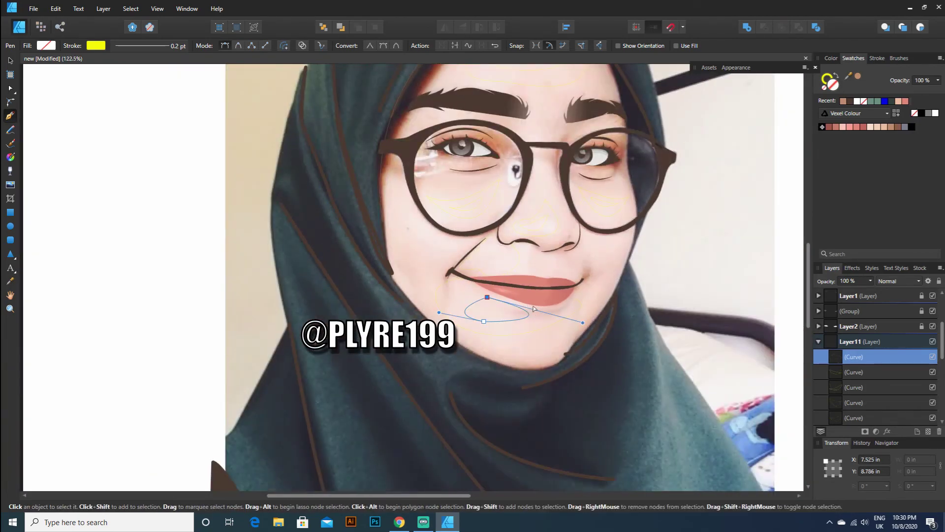
scroll(517, 300, "up", 3)
scroll(542, 316, "down", 2)
- Select all the yellow highlight curves, group them and deselect the group
key("v")
left_click(643, 332)
left_click(857, 357)
left_click(858, 373, "shift")
scroll(860, 383, "down", 2)
left_click(842, 341, "shift")
scroll(843, 374, "down", 3)
left_click(844, 327, "shift")
key("ctrl+g")
left_click(855, 313)
left_click(97, 99)
- Trace a closed eyelid shadow shape around the image-left eye and deselect it
key("p")
scroll(468, 197, "up", 4)
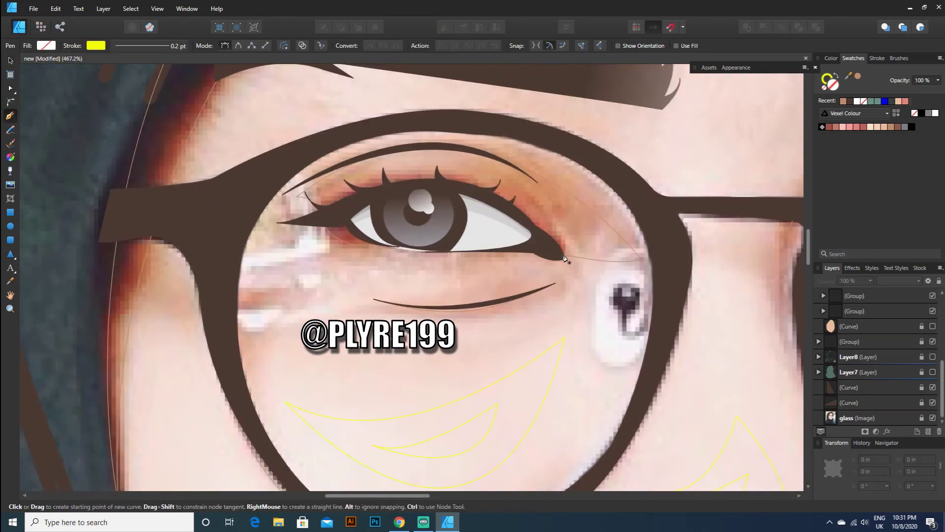
left_click_drag(286, 223, 274, 227)
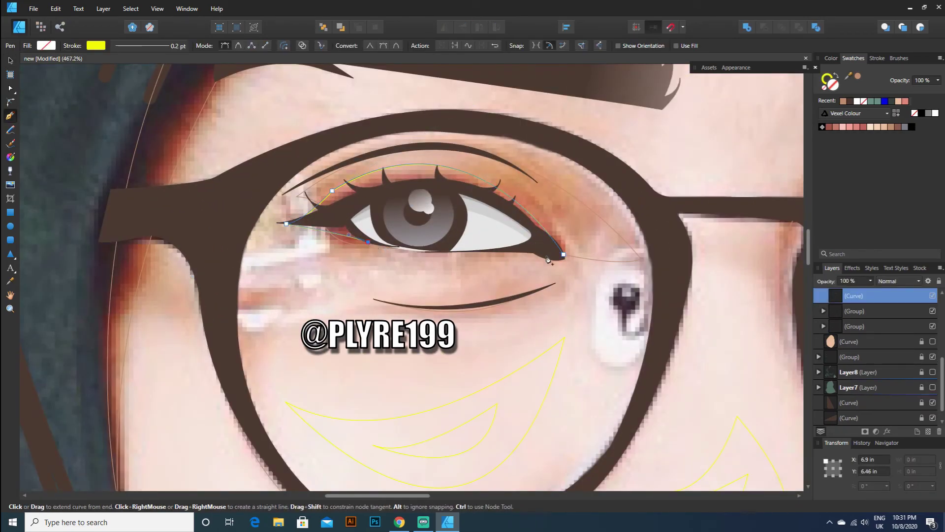
left_click(10, 61)
left_click(98, 99)
- Trace a closed eyelid shadow shape around the image-right eye and deselect it
scroll(345, 205, "down", 4)
scroll(680, 198, "up", 5)
key("p")
left_click(269, 235)
left_click_drag(540, 361, 480, 269)
left_click(489, 280)
left_click_drag(395, 299, 330, 281)
key("Escape")
- Trace a closed shadow shape along the image-left hairline, from the glasses' temple up to the inner hijab edge
scroll(393, 246, "down", 5)
scroll(283, 199, "up", 3)
left_click_drag(197, 442, 197, 441)
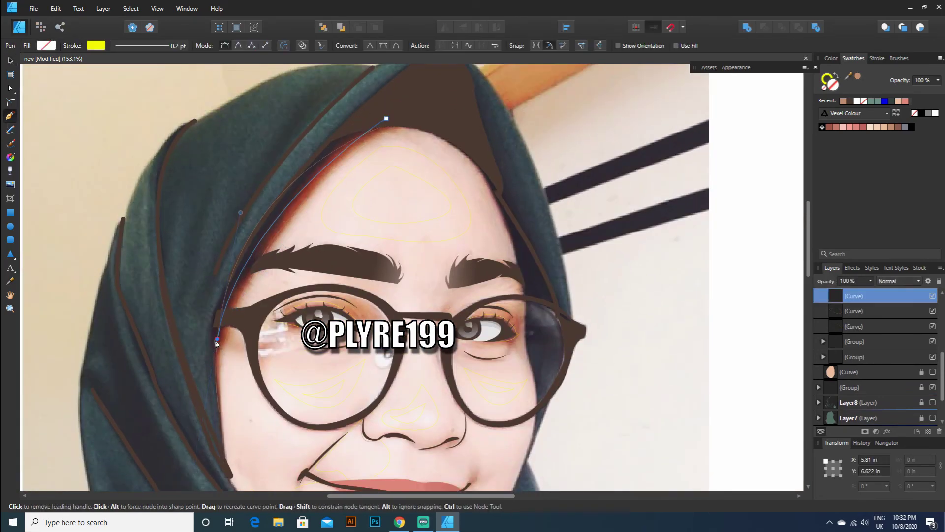
scroll(441, 84, "up", 1)
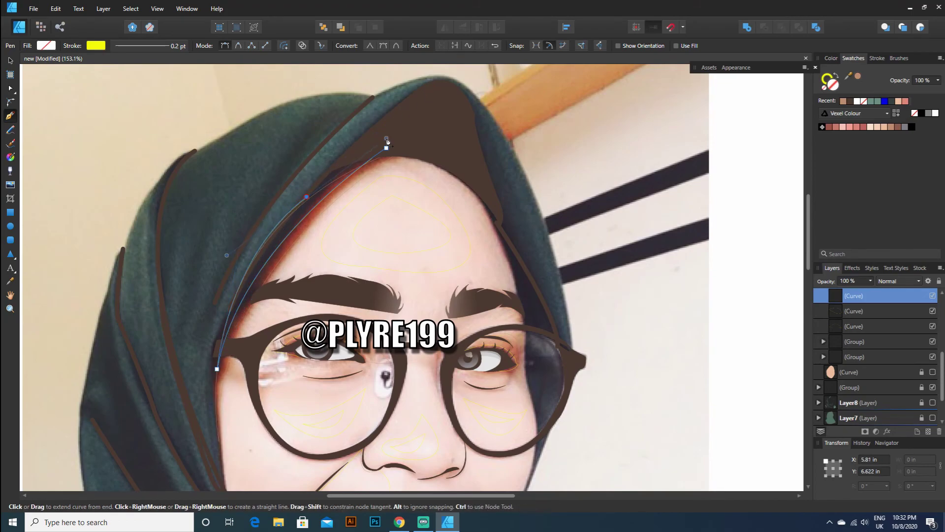
left_click_drag(401, 113, 402, 111)
left_click(386, 147)
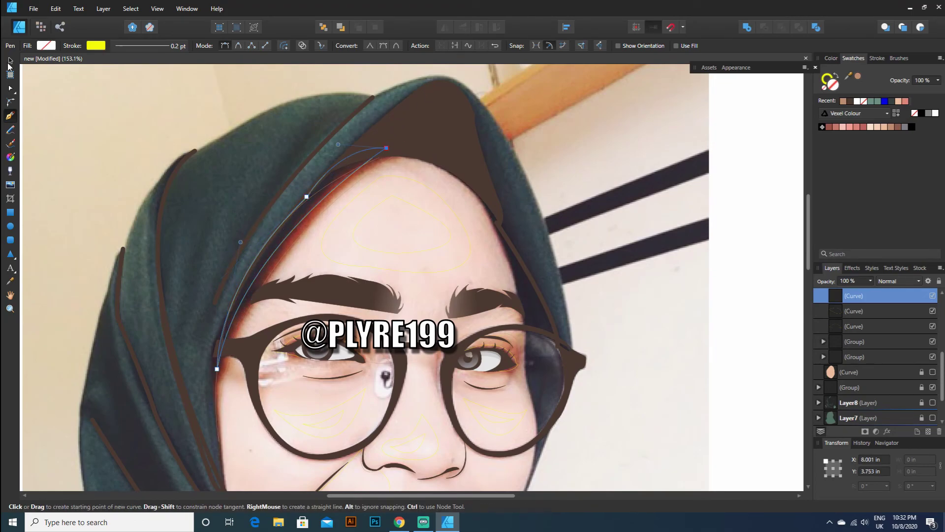
key("v")
key("Escape")
- Make the face colour curve and the hijab layers Layer7 and Layer8 visible
scroll(387, 158, "down", 4)
scroll(387, 222, "up", 1)
left_click(932, 418)
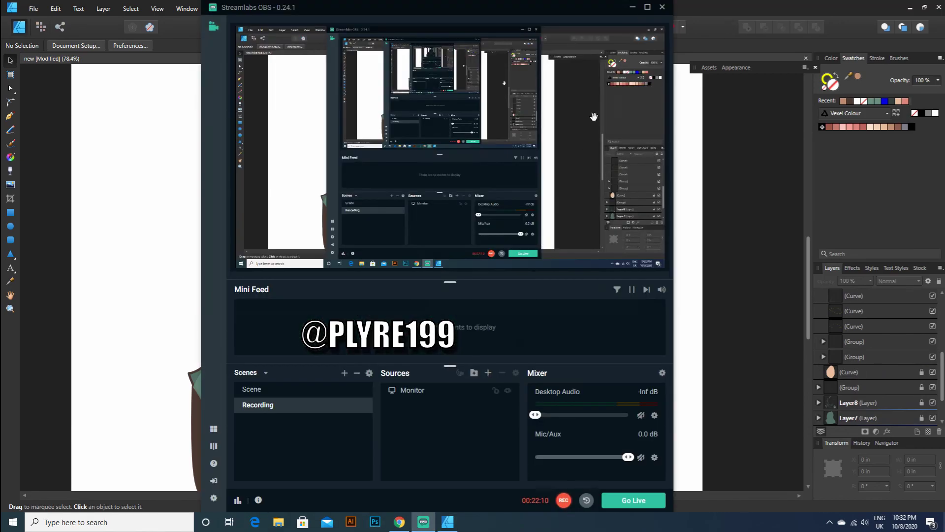
scroll(832, 361, "up", 1)
- Give the two eyelid shadows and the hairline shadow a brown fill and stroke from the Vexel Colour swatches
left_click(854, 341)
left_click(853, 357, "shift")
left_click(853, 372, "shift")
key("p")
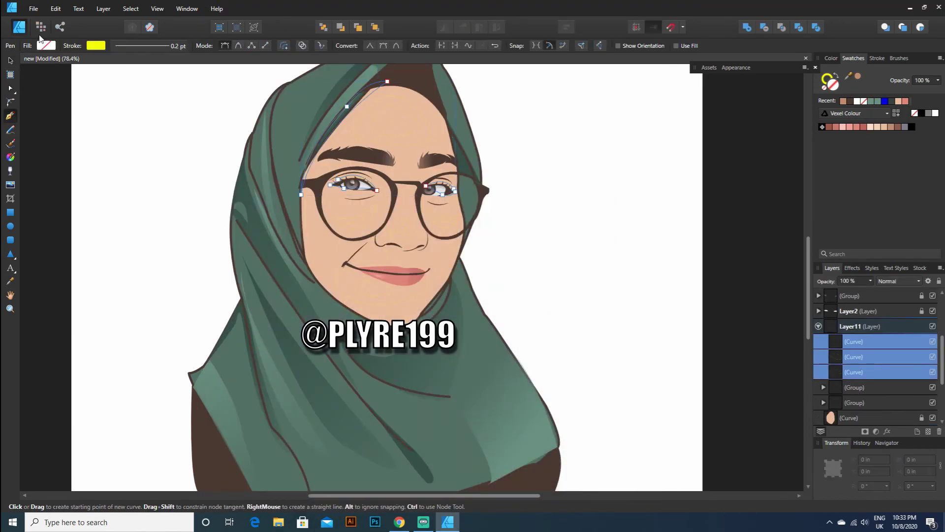
left_click(51, 46)
left_click(82, 106)
left_click(89, 107)
left_click(96, 45)
left_click(34, 64)
left_click(101, 105)
- Group the two eyelid shadow curves with the hairline shadow curve
key("v")
key("Escape")
left_click(854, 341)
left_click(858, 371, "shift")
right_click(854, 346)
left_click(837, 237)
- Give every curve in the highlight group a light peach fill and stroke from the Vexel Colour swatches
left_click(824, 357)
left_click(856, 373)
left_click(853, 416, "shift")
scroll(853, 416, "down", 1)
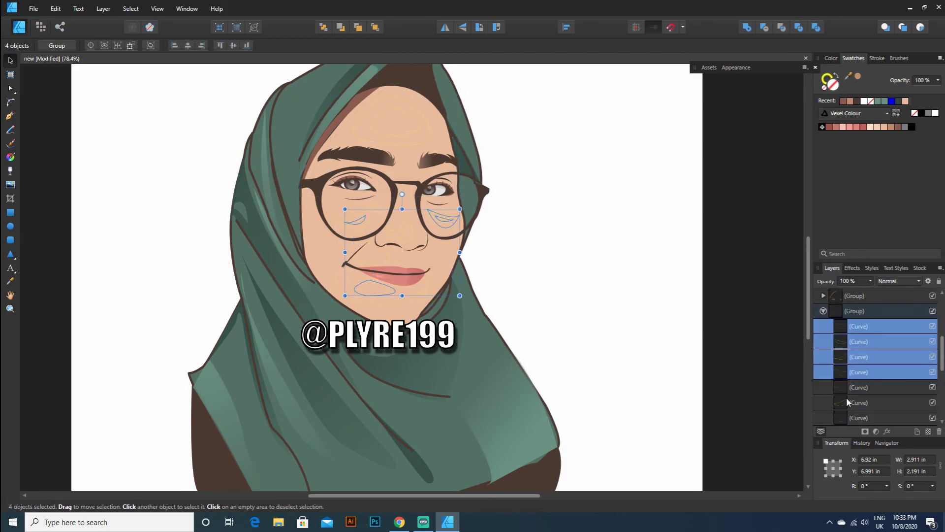
left_click(849, 402, "shift")
scroll(847, 389, "down", 2)
left_click(843, 387, "shift")
left_click(9, 116)
left_click(46, 45)
left_click(78, 105)
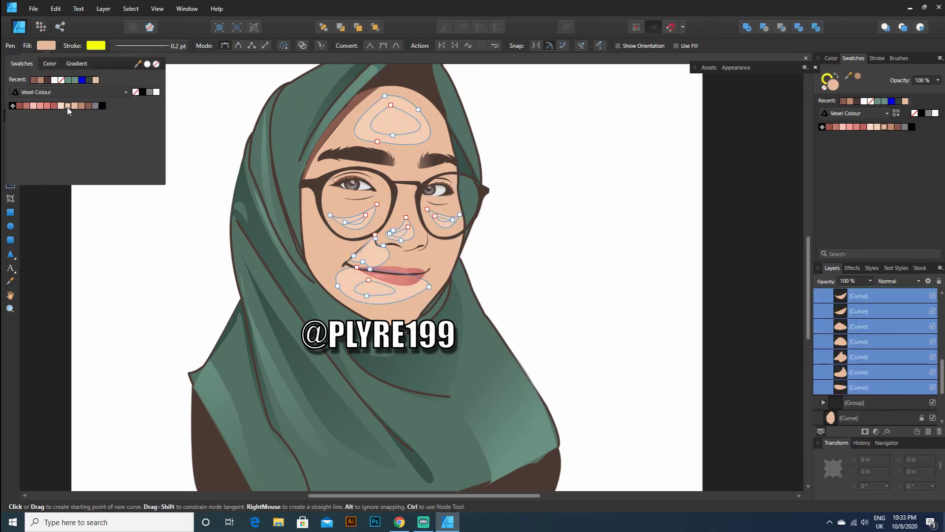
left_click(78, 106)
left_click(10, 61)
left_click(148, 197)
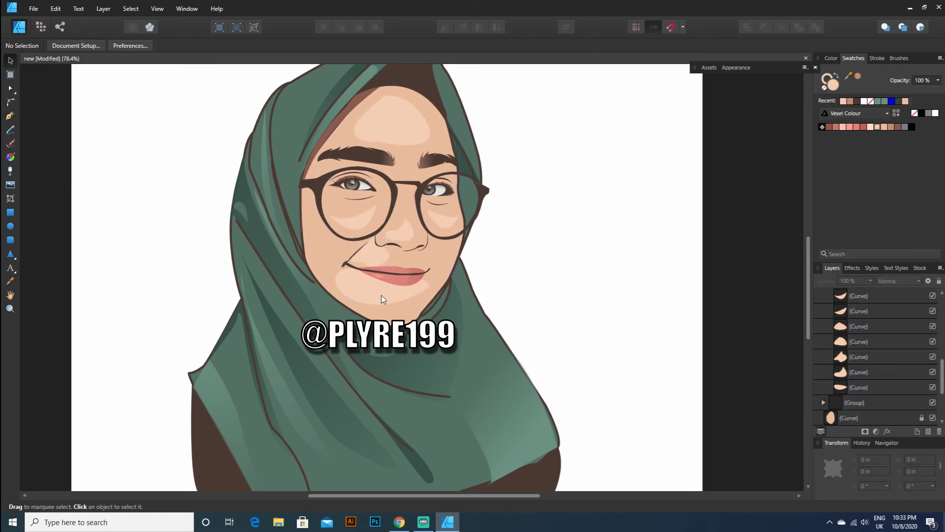
- Recolour the inner forehead highlight's fill and stroke with a paler peach of H 26, S 83, L 89
left_click(381, 296)
scroll(858, 384, "up", 1)
left_click(858, 386)
left_click(856, 375)
left_click(52, 45)
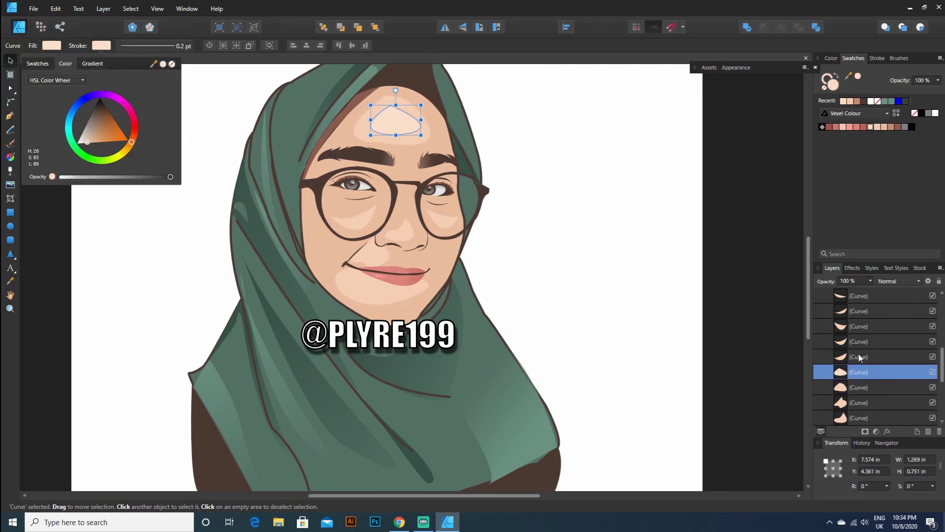
- Recolour the inner cheek and chin highlights' fill and stroke with the paler peach used on the inner forehead highlight
left_click(867, 343)
left_click(858, 329)
left_click(858, 314)
left_click(857, 298, "shift")
left_click(10, 116)
left_click(47, 46)
left_click(22, 64)
left_click(69, 105)
left_click(90, 47)
left_click(43, 80)
scroll(869, 355, "up", 2)
left_click(867, 372)
left_click(46, 46)
left_click(34, 81)
left_click(94, 46)
left_click(44, 80)
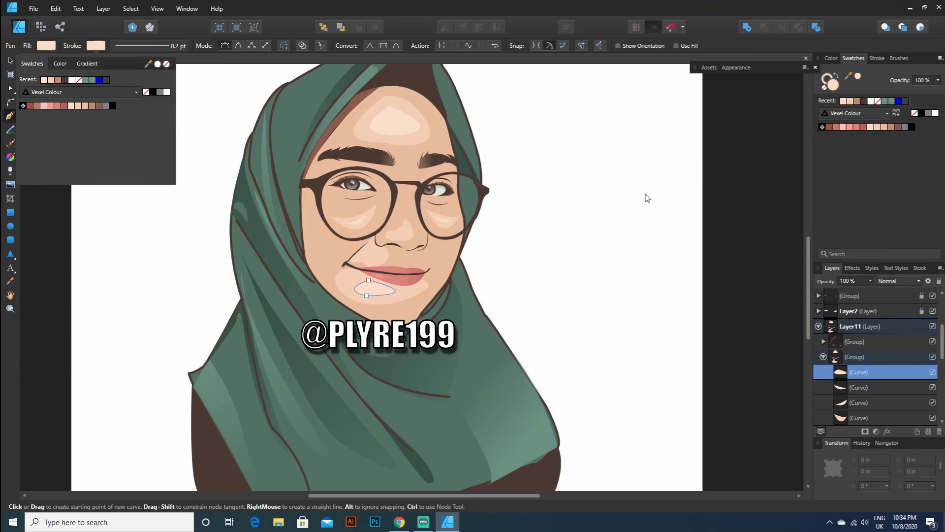
- Examine the individual cheek, nose and chin highlight curves in the highlight group
left_click(585, 190)
scroll(864, 374, "down", 5)
scroll(34, 103, "up", 1)
scroll(874, 367, "up", 2)
left_click(854, 378)
scroll(854, 378, "up", 1)
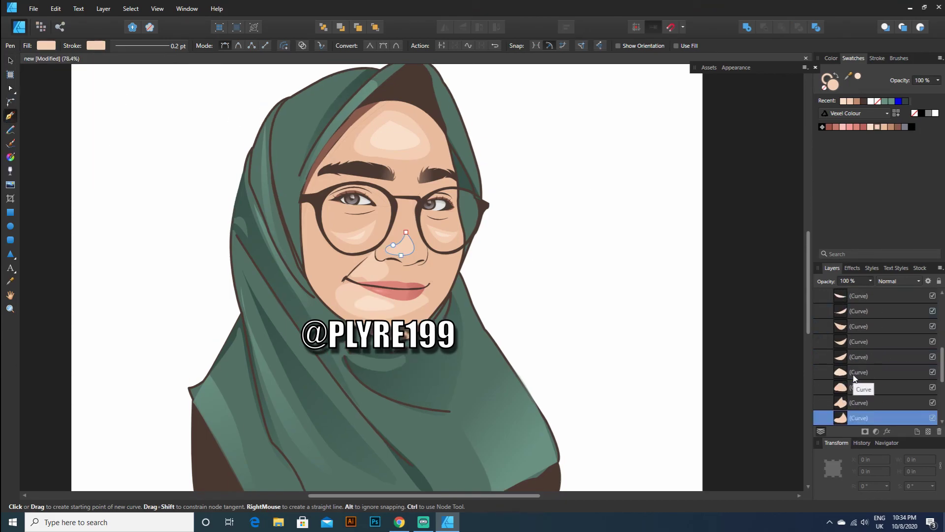
scroll(854, 368, "down", 1)
left_click(868, 386)
scroll(867, 362, "up", 2)
left_click(848, 341)
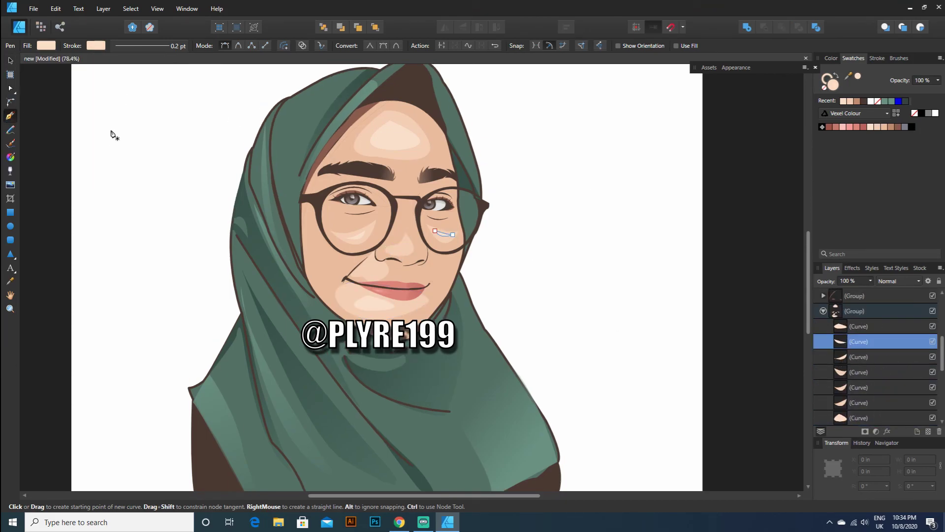
left_click(10, 60)
left_click(400, 248)
left_click(635, 282)
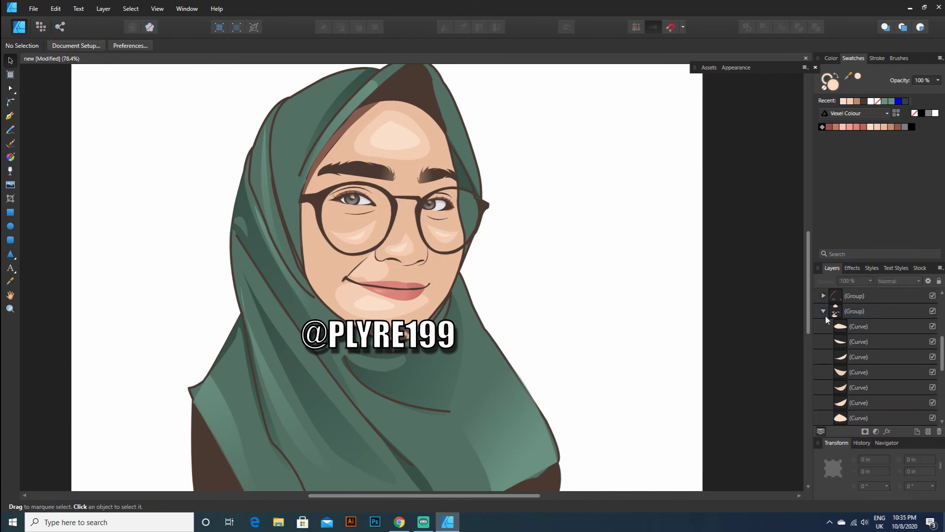
- Give all 14 curves in the facial shadow group a tan-brown fill and stroke from the Vexel Colour swatches
left_click(823, 311)
left_click(823, 326)
left_click(850, 344)
scroll(852, 372, "down", 1)
left_click(853, 357, "shift")
left_click(854, 403, "shift")
scroll(854, 416, "down", 2)
left_click(851, 388, "shift")
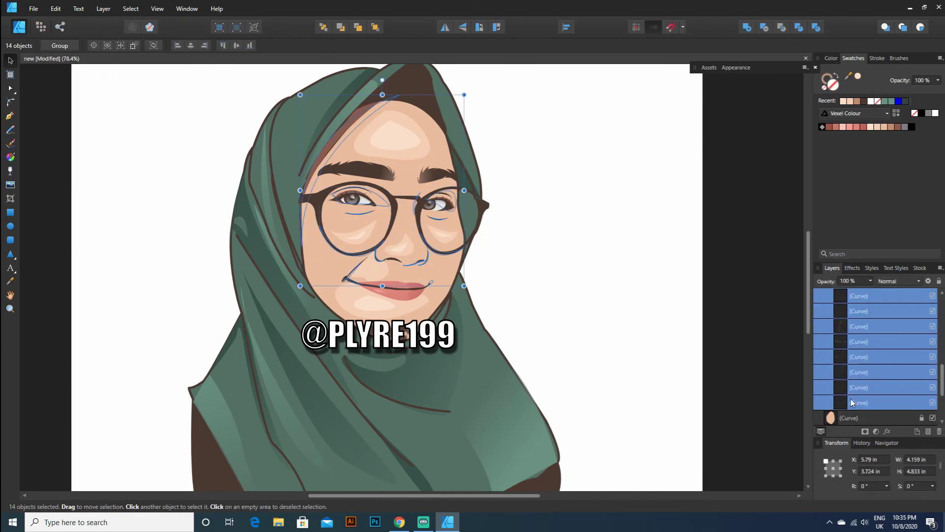
left_click(852, 403, "shift")
left_click(10, 115)
left_click(47, 46)
left_click(83, 105)
left_click(95, 46)
left_click(32, 64)
left_click(10, 61)
left_click(140, 91)
- Apply a linear transparency to the skin shadow around the left-hand eye so it fades diagonally across the eye
scroll(511, 164, "down", 1)
scroll(591, 197, "up", 1)
scroll(847, 390, "up", 5)
left_click(850, 403)
left_click(851, 418)
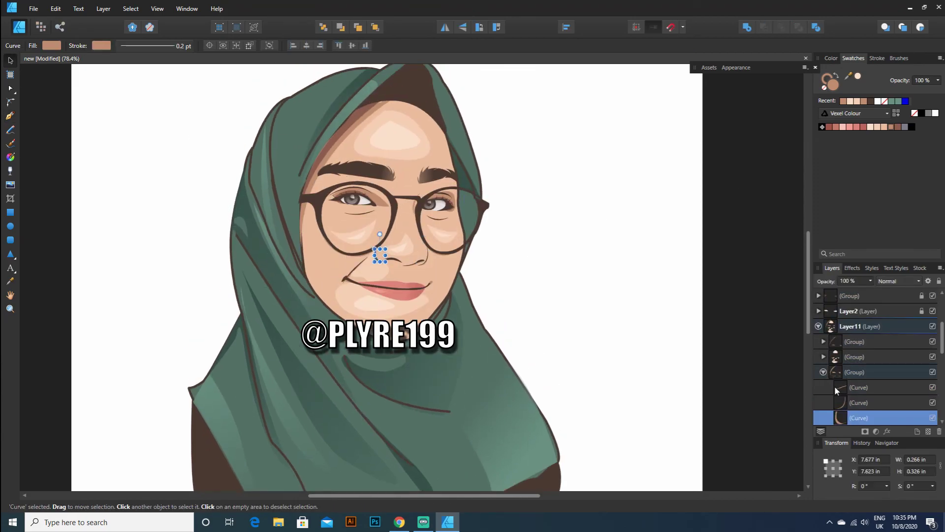
scroll(854, 374, "down", 2)
left_click(858, 372)
left_click(861, 388)
left_click(854, 402)
scroll(854, 401, "down", 1)
left_click(855, 417)
left_click(10, 171)
left_click_drag(390, 211, 342, 201)
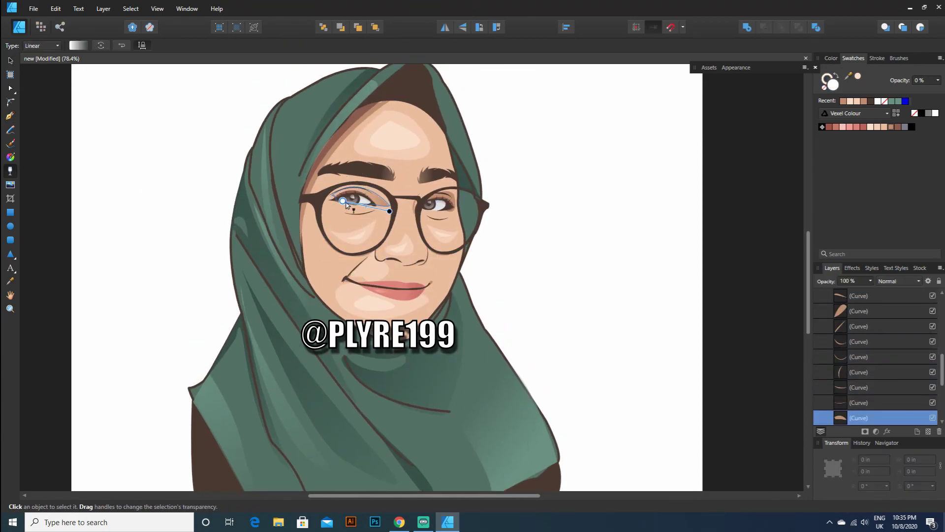
left_click_drag(420, 244, 368, 211)
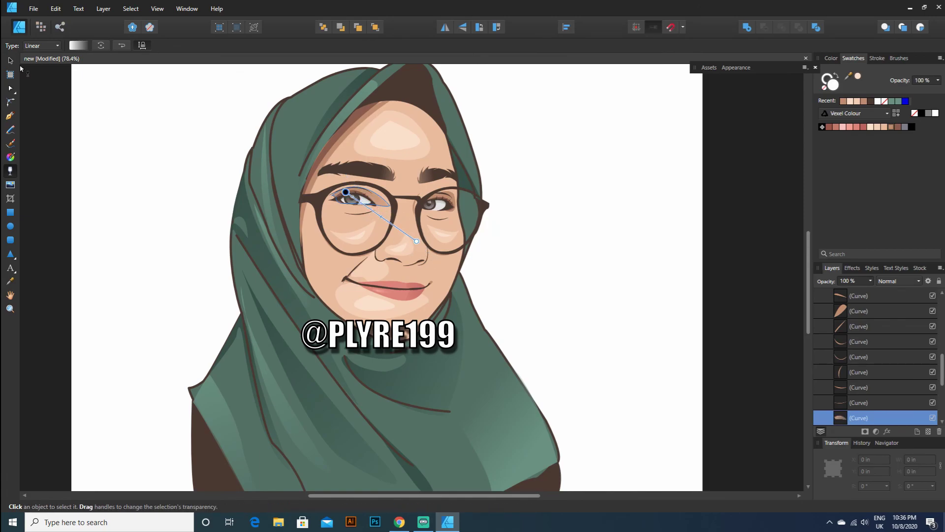
- Fade the remaining lower curves of the facial shadow group, including its hairline shadow, with linear transparency
left_click(452, 201)
left_click(849, 406)
left_click(858, 373)
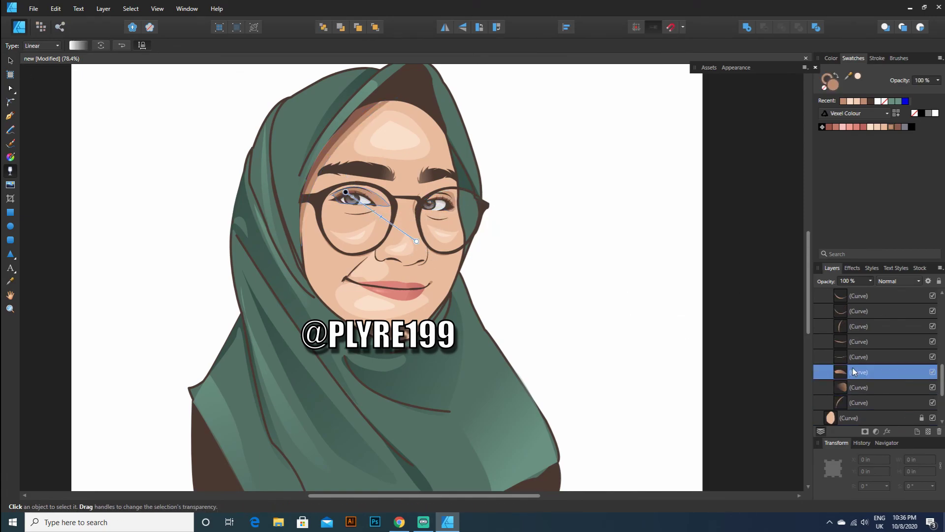
left_click(872, 389)
scroll(872, 389, "down", 1)
left_click(862, 358)
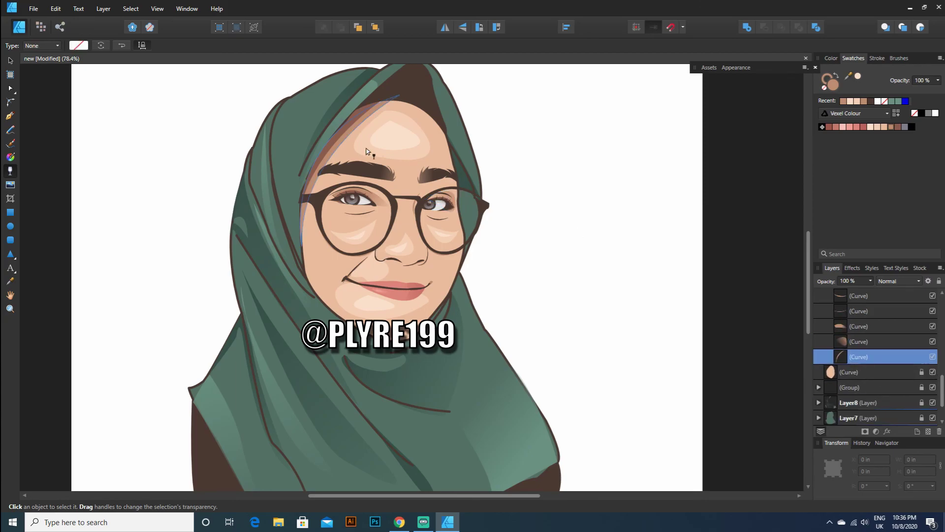
left_click(856, 309)
- Apply linear transparency to the two eyelid shadows and the hairline shadow in the darker shadow group
scroll(854, 336, "up", 5)
left_click(823, 372)
left_click(824, 342)
left_click(857, 372)
left_click(885, 389)
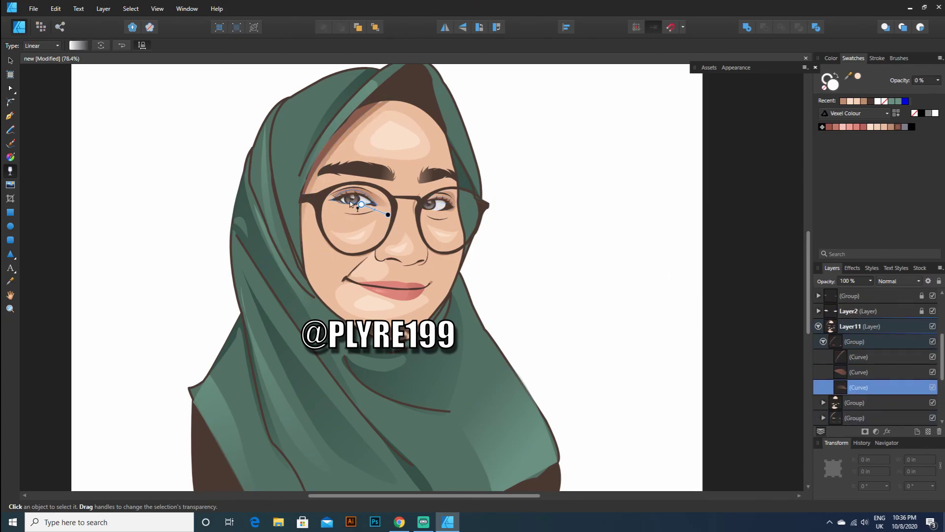
left_click(856, 357)
left_click_drag(372, 102, 223, 298)
key("v")
left_click(624, 76)
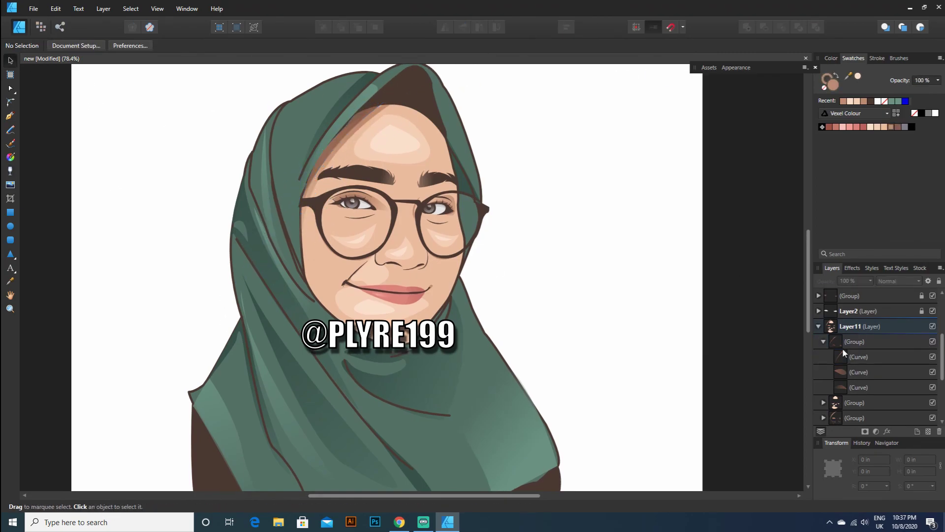
- Redo the darker hairline shadow's linear transparency so it fades from the forehead's upper edge down towards the eyebrow
left_click(848, 356)
key("g")
left_click_drag(375, 99, 333, 164)
left_click_drag(363, 98, 359, 114)
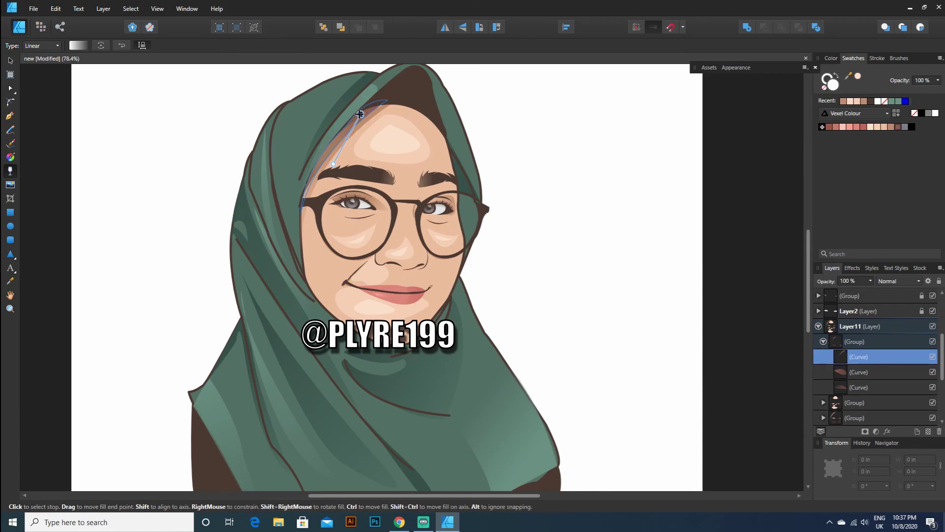
key("v")
left_click(605, 79)
left_click(10, 171)
left_click(856, 357)
left_click_drag(333, 164, 319, 167)
key("v")
key("ctrl+d")
- Apply a linear transparency across the inner chin highlight in the highlight group
left_click(824, 327)
left_click(823, 342)
left_click(823, 357)
left_click(845, 370)
left_click(10, 171)
left_click_drag(345, 298, 379, 315)
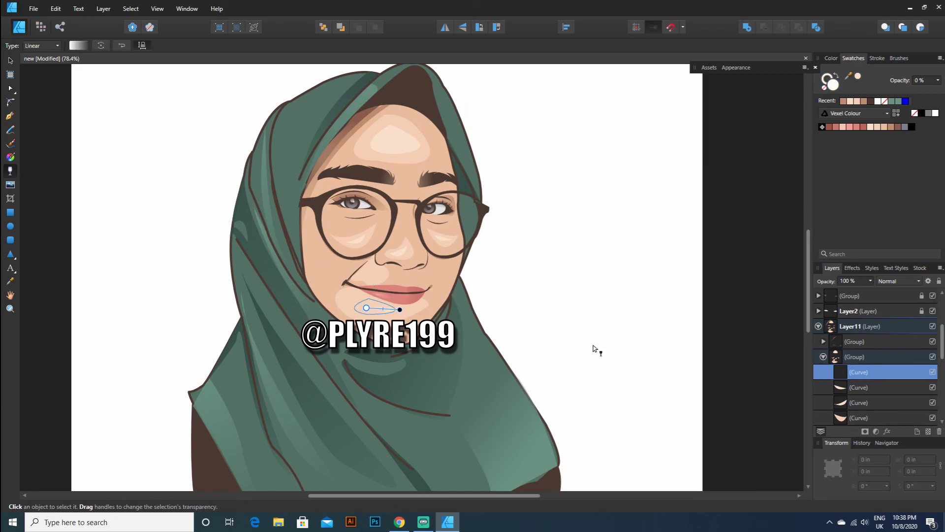
- Apply linear transparency fades to the cheek highlights beneath both eyes and to the inner and outer forehead highlights
left_click(820, 386)
left_click(820, 401)
left_click(886, 418)
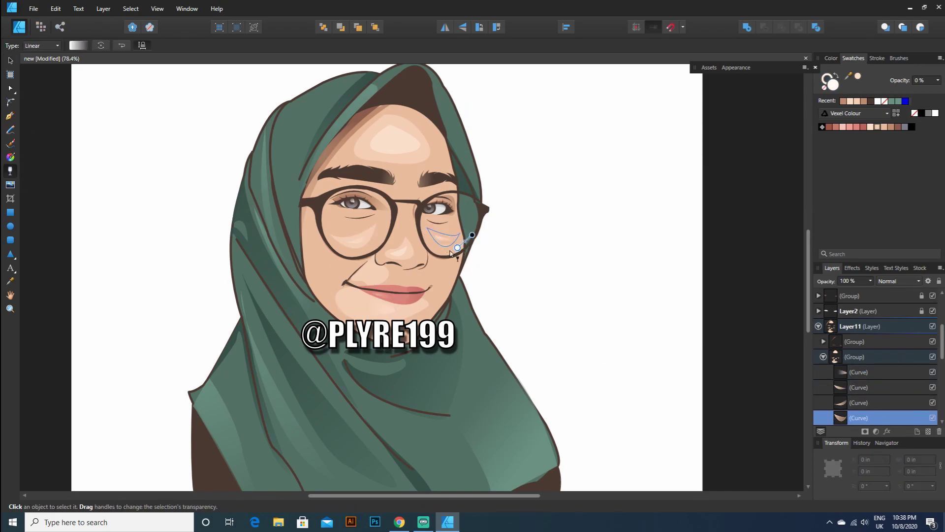
left_click(347, 241)
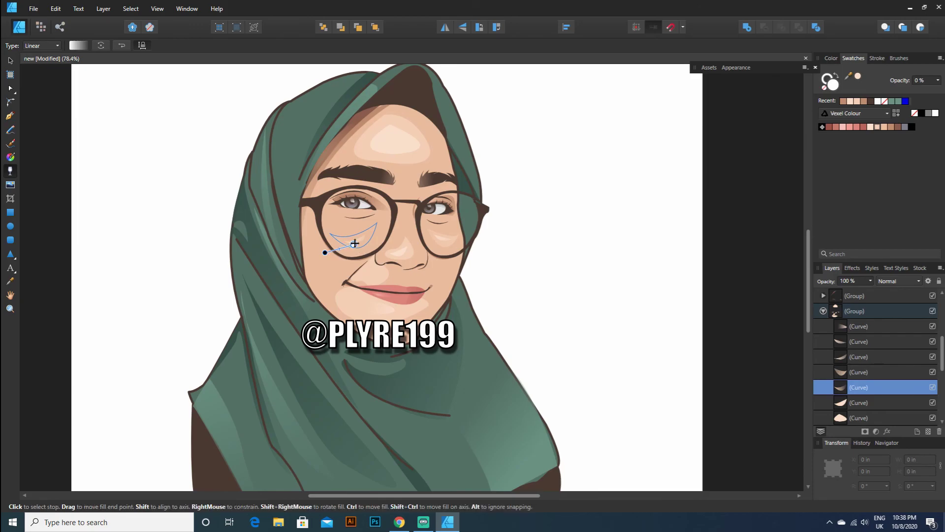
left_click(849, 401)
left_click(375, 153)
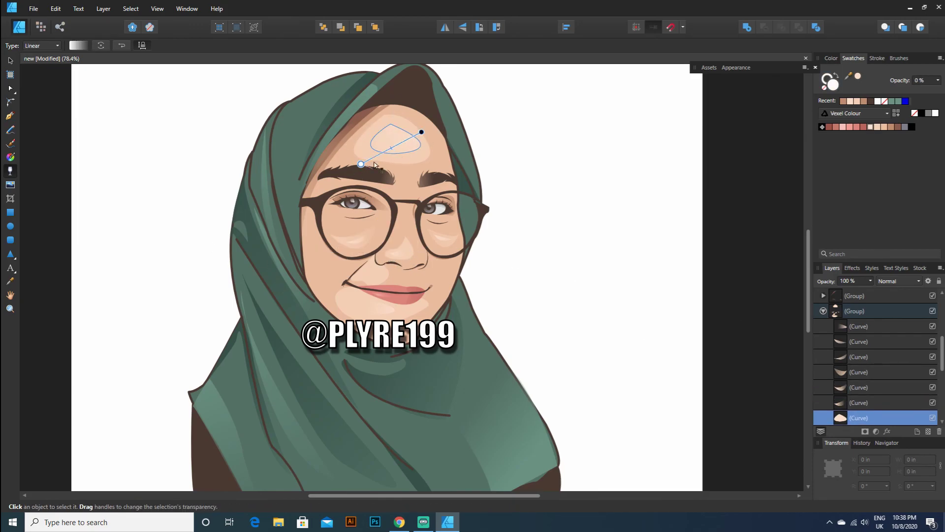
left_click(357, 146)
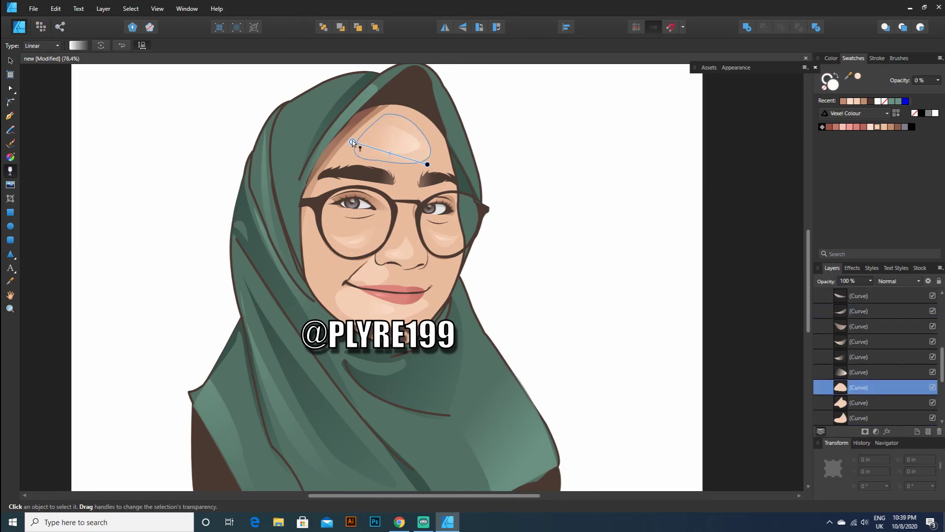
- Fade the highlight between the nose and mouth corner and the nose highlight with linear transparency
left_click(381, 274)
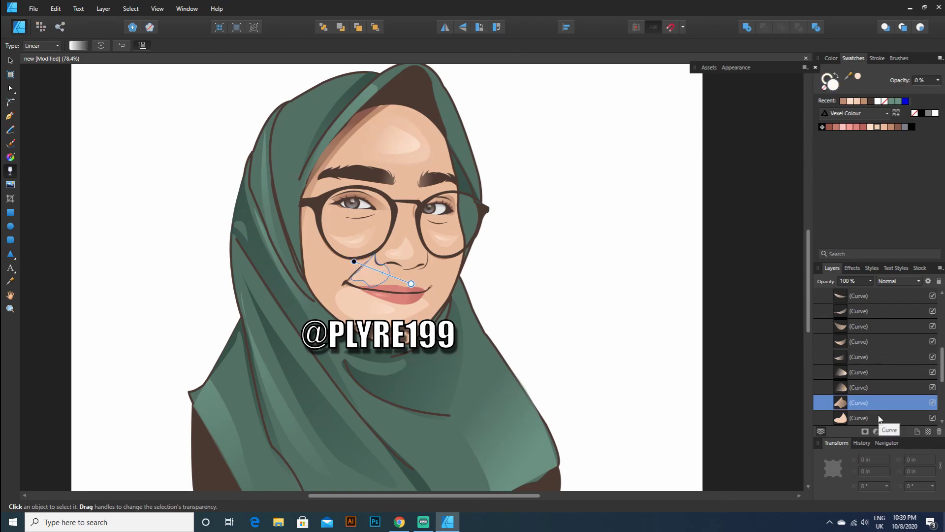
left_click(880, 418)
left_click_drag(409, 232, 409, 231)
mouse_move(387, 275)
left_mouse_down()
mouse_move(396, 259)
mouse_move(395, 269)
left_mouse_up()
- Fade the large outer chin highlight with a wide linear transparency running across the chin
left_click(849, 390)
left_click(851, 373)
left_click(870, 387)
left_click_drag(331, 289, 529, 321)
key("v")
left_click(472, 269)
left_click(409, 315)
left_click(10, 171)
key("v")
left_click(788, 353)
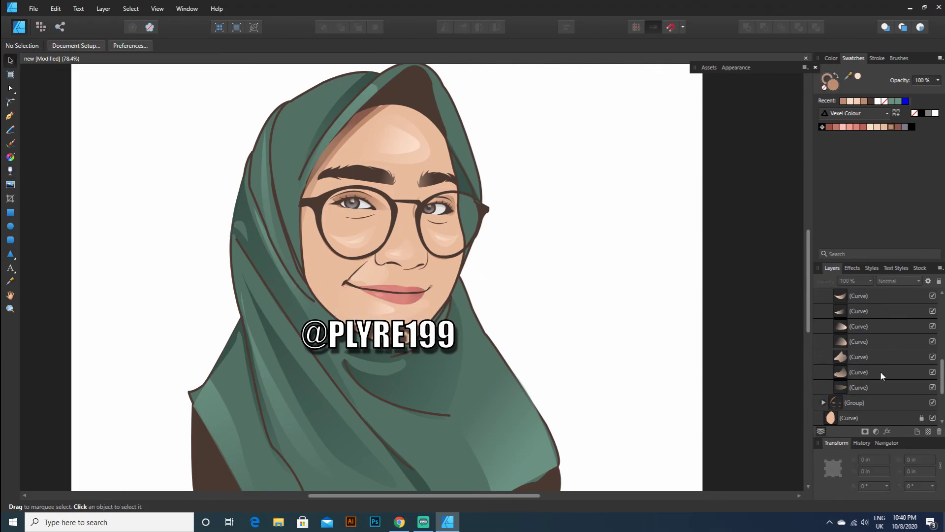
- Readjust the linear transparency of the forehead highlight by moving its end point outward
left_click(839, 327)
left_click(10, 171)
left_click_drag(420, 153, 437, 167)
key("v")
left_click(611, 231)
left_click(845, 296)
left_click(10, 170)
key("v")
key("ctrl+d")
- Readjust the linear transparency fades of the highlights around the cheek beneath the right-hand eye
left_click(845, 330)
left_click(10, 170)
left_click_drag(427, 229, 386, 208)
key("v")
left_click(223, 163)
left_click(841, 326)
left_click(10, 171)
left_click_drag(462, 246, 497, 268)
key("v")
left_click(567, 266)
- Lower the opacity of the four paler inner highlights on the forehead, cheeks and chin to 59%
scroll(578, 268, "up", 1)
scroll(849, 357, "up", 2)
left_click(859, 329)
left_click(861, 343, "ctrl")
left_click(859, 418, "ctrl")
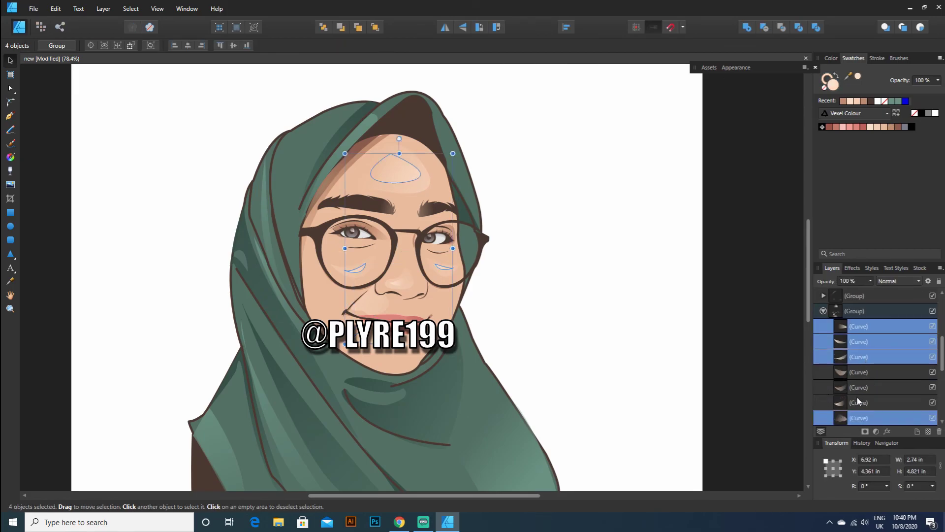
key("ctrl+d")
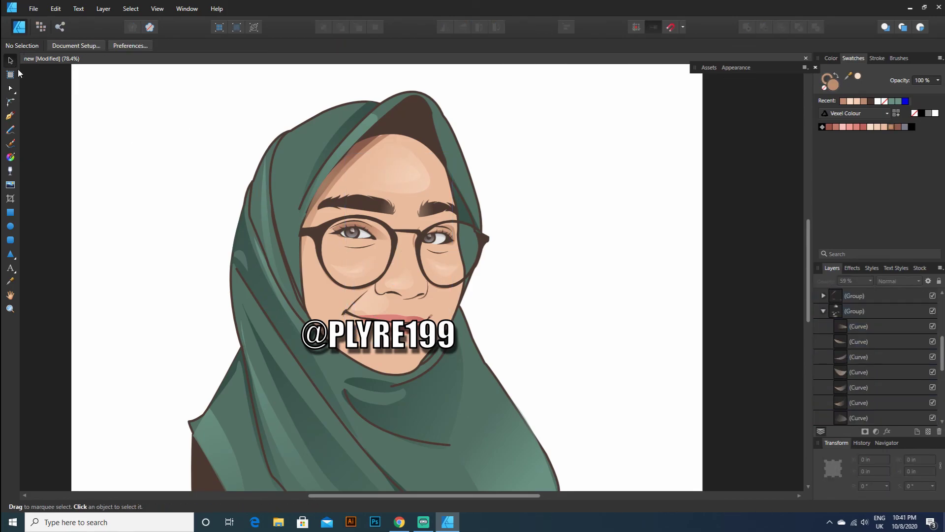
- Collapse the highlight group, then lock and collapse Layer11
left_click(824, 311)
scroll(827, 315, "up", 1)
left_click(859, 325)
left_click(939, 281)
left_click(819, 326)
- Add a new layer above all others and hide the face and hijab colour layers to reveal the reference photo
scroll(836, 329, "up", 4)
left_click(876, 296)
scroll(915, 358, "down", 2)
left_click(932, 372)
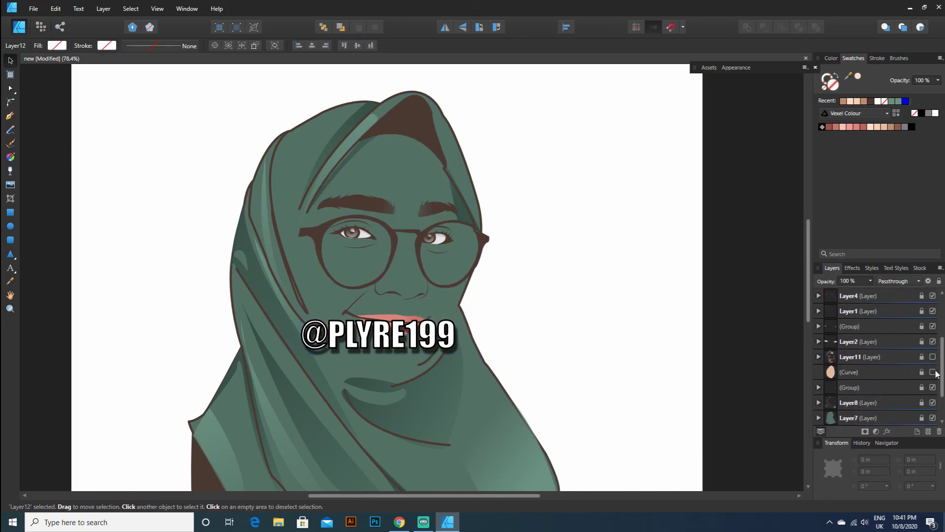
left_click(932, 418)
scroll(932, 411, "down", 2)
left_click(933, 403)
- Set a dark brown stroke with a width of 4.1 pt for drawing on Layer12
scroll(928, 394, "up", 4)
left_click(106, 46)
left_click(84, 81)
left_click(160, 46)
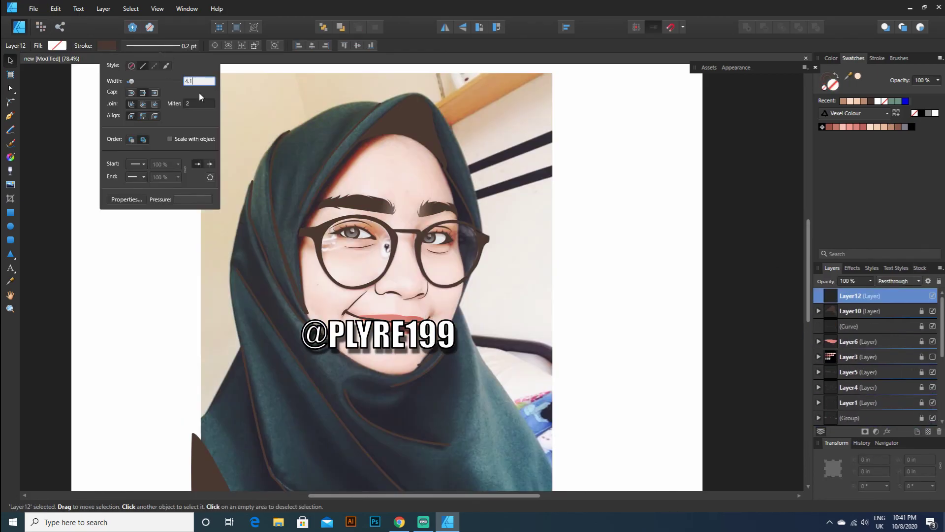
key("Return")
left_click(62, 112)
- Draw a curved dark brown line along the face's edge beside the hijab with the Pen tool
left_click(10, 116)
scroll(299, 256, "up", 4)
left_click(322, 142)
left_click_drag(300, 256, 307, 331)
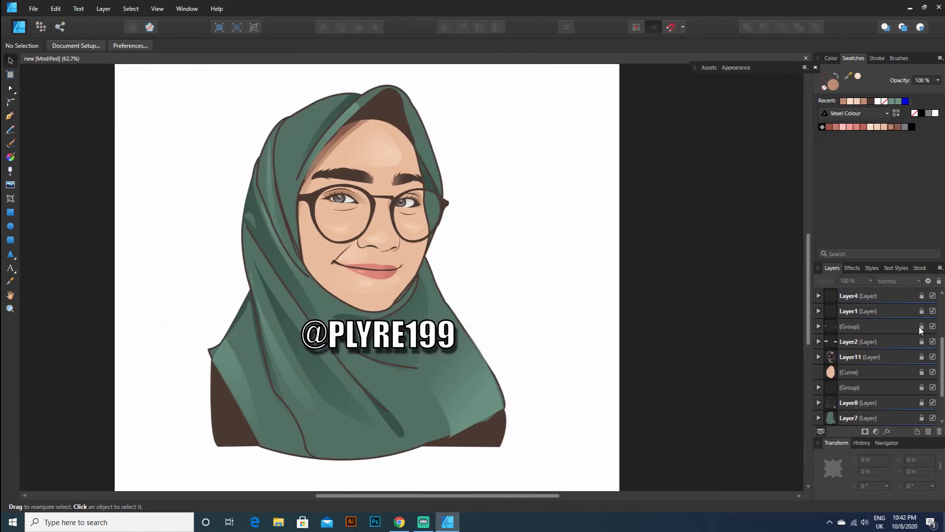
- Draw a curved dark brown 4.1 pt line with the Pen tool along the hijab's inner edge, from the forehead down toward the glasses' temple
scroll(921, 330, "up", 3)
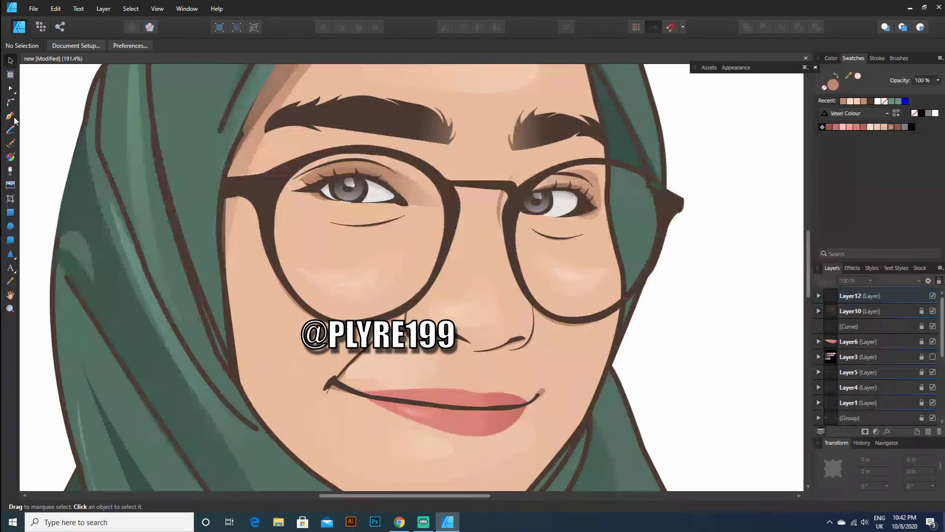
left_click(13, 118)
scroll(368, 163, "up", 3)
left_click(367, 153)
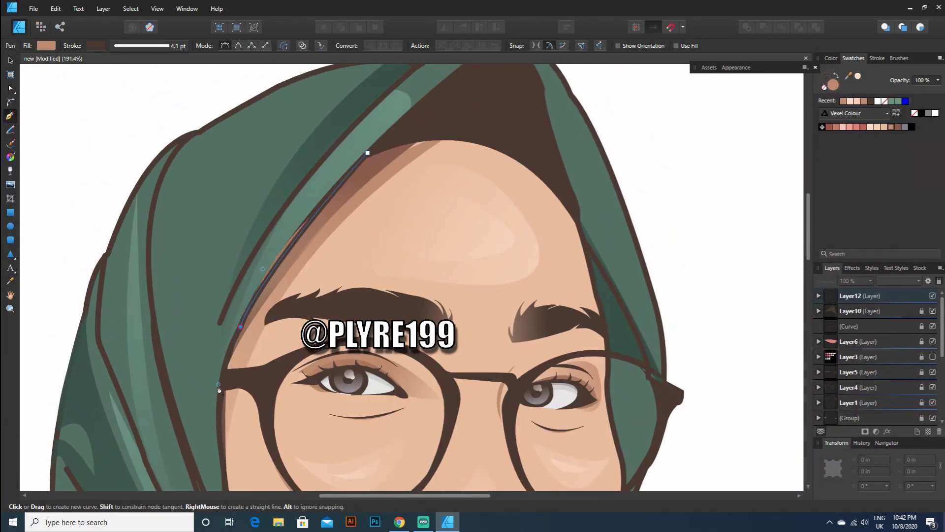